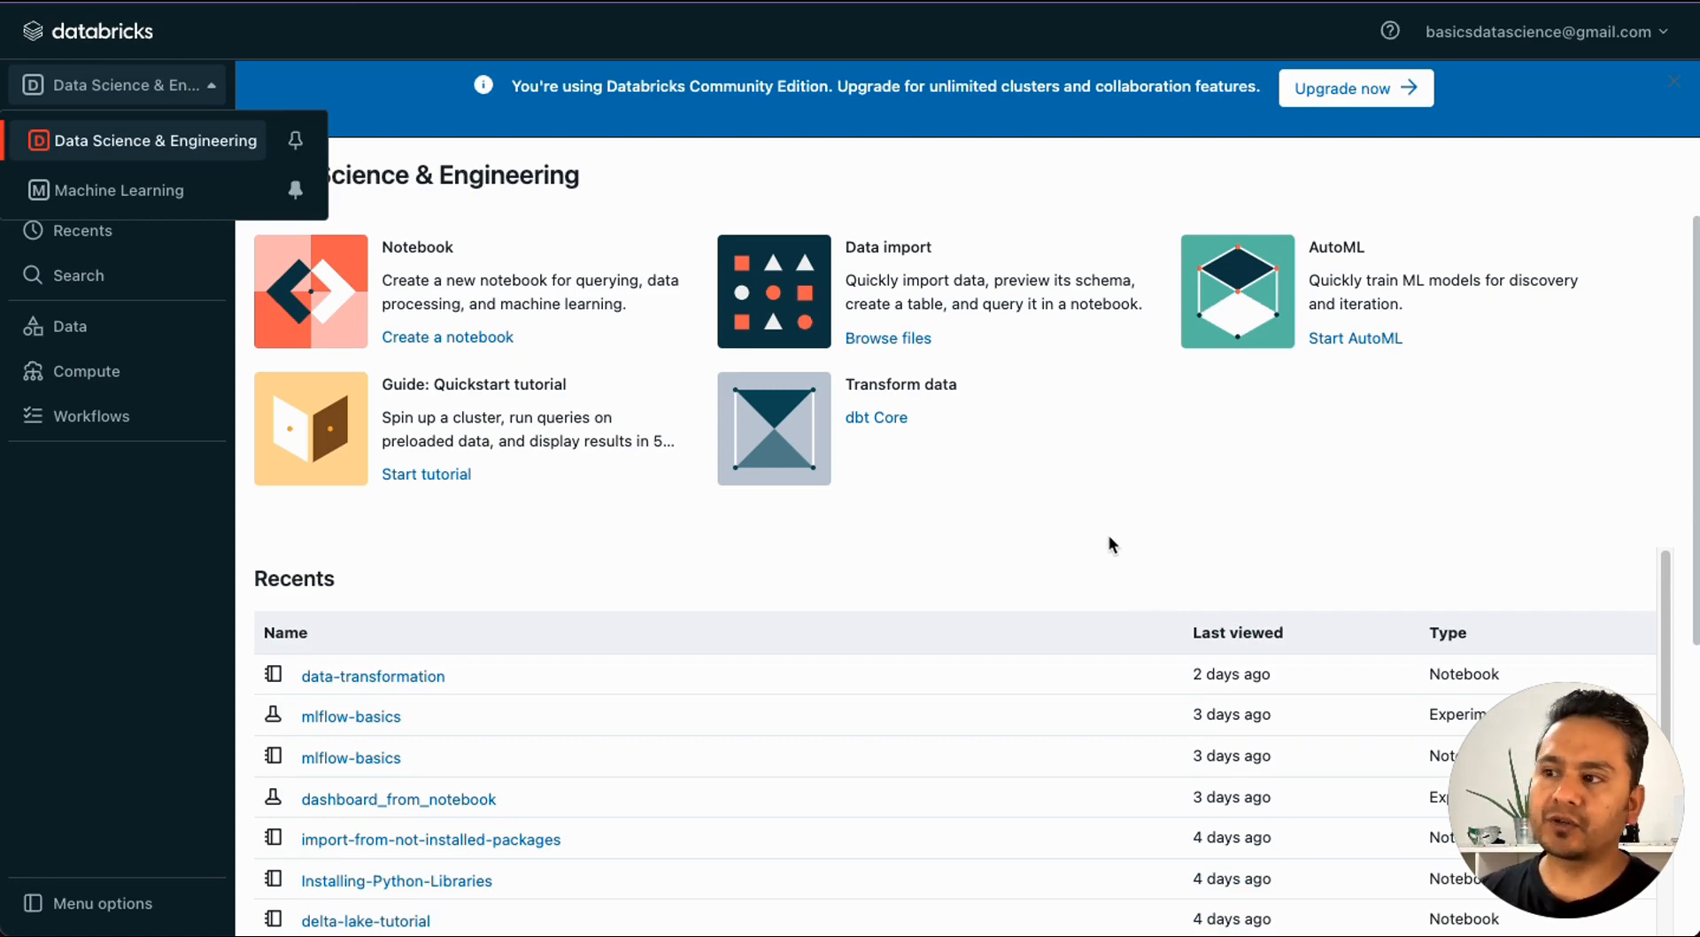
Step: Check which personas the Community Edition workspace offers, Data Science & Engineering and Machine Learning, without switching
{"action": "left_click", "coordinate": [1309, 480]}
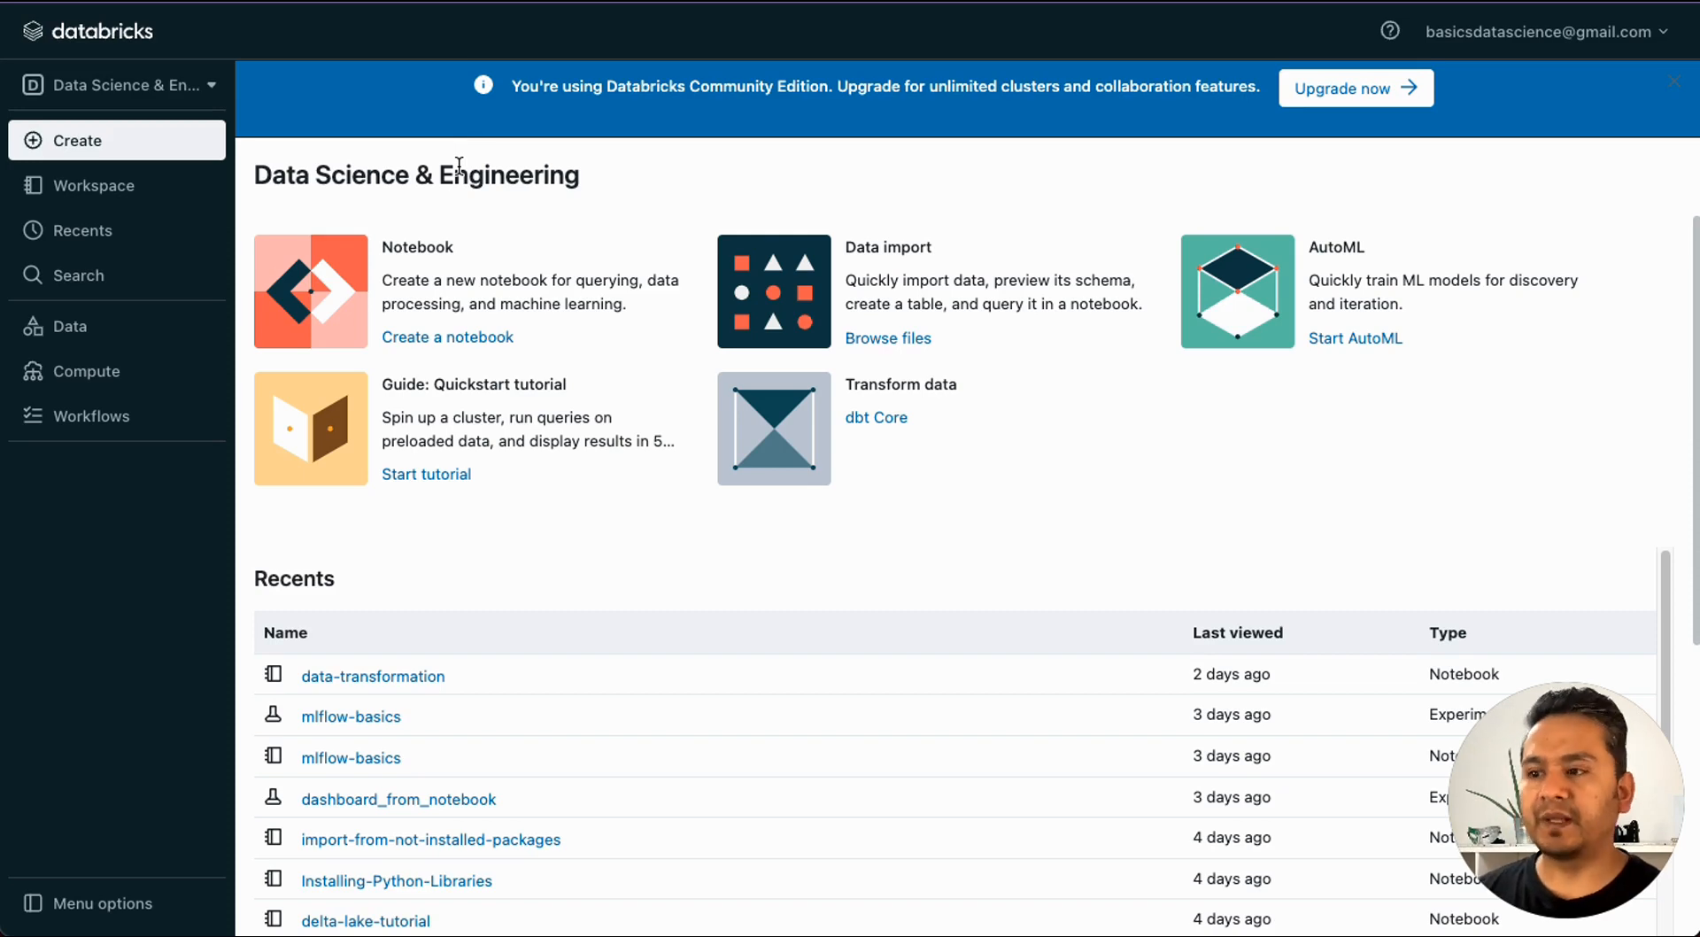
{"action": "left_click", "coordinate": [1111, 481]}
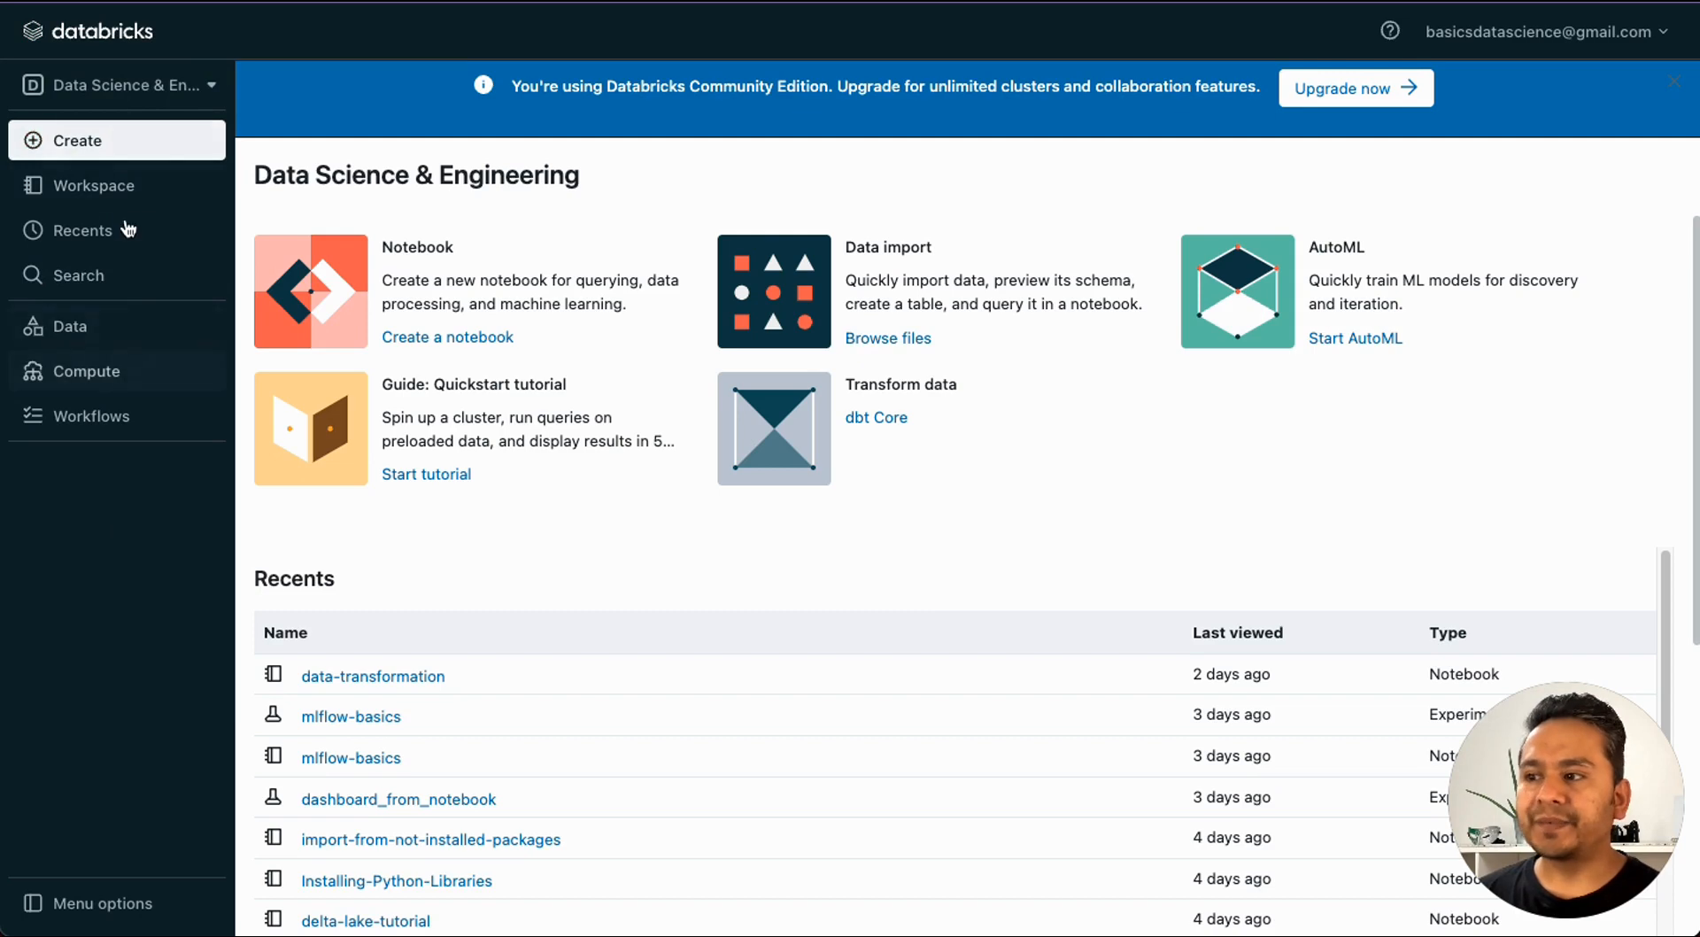
{"action": "left_click", "coordinate": [102, 88]}
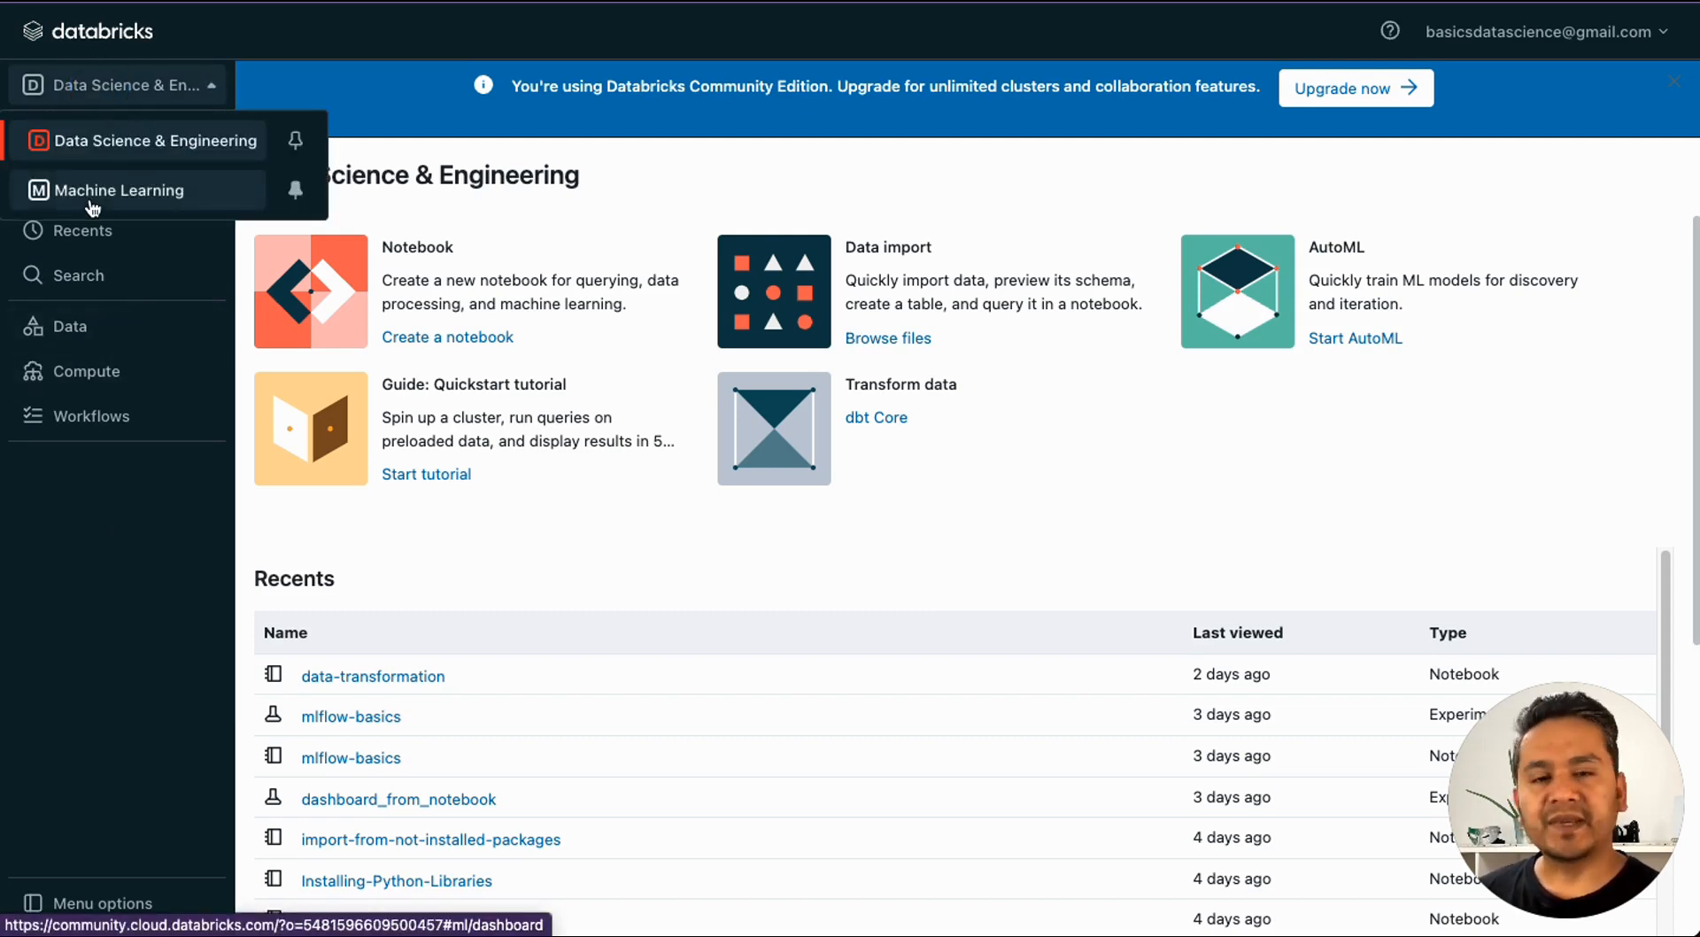
{"action": "left_click", "coordinate": [70, 522]}
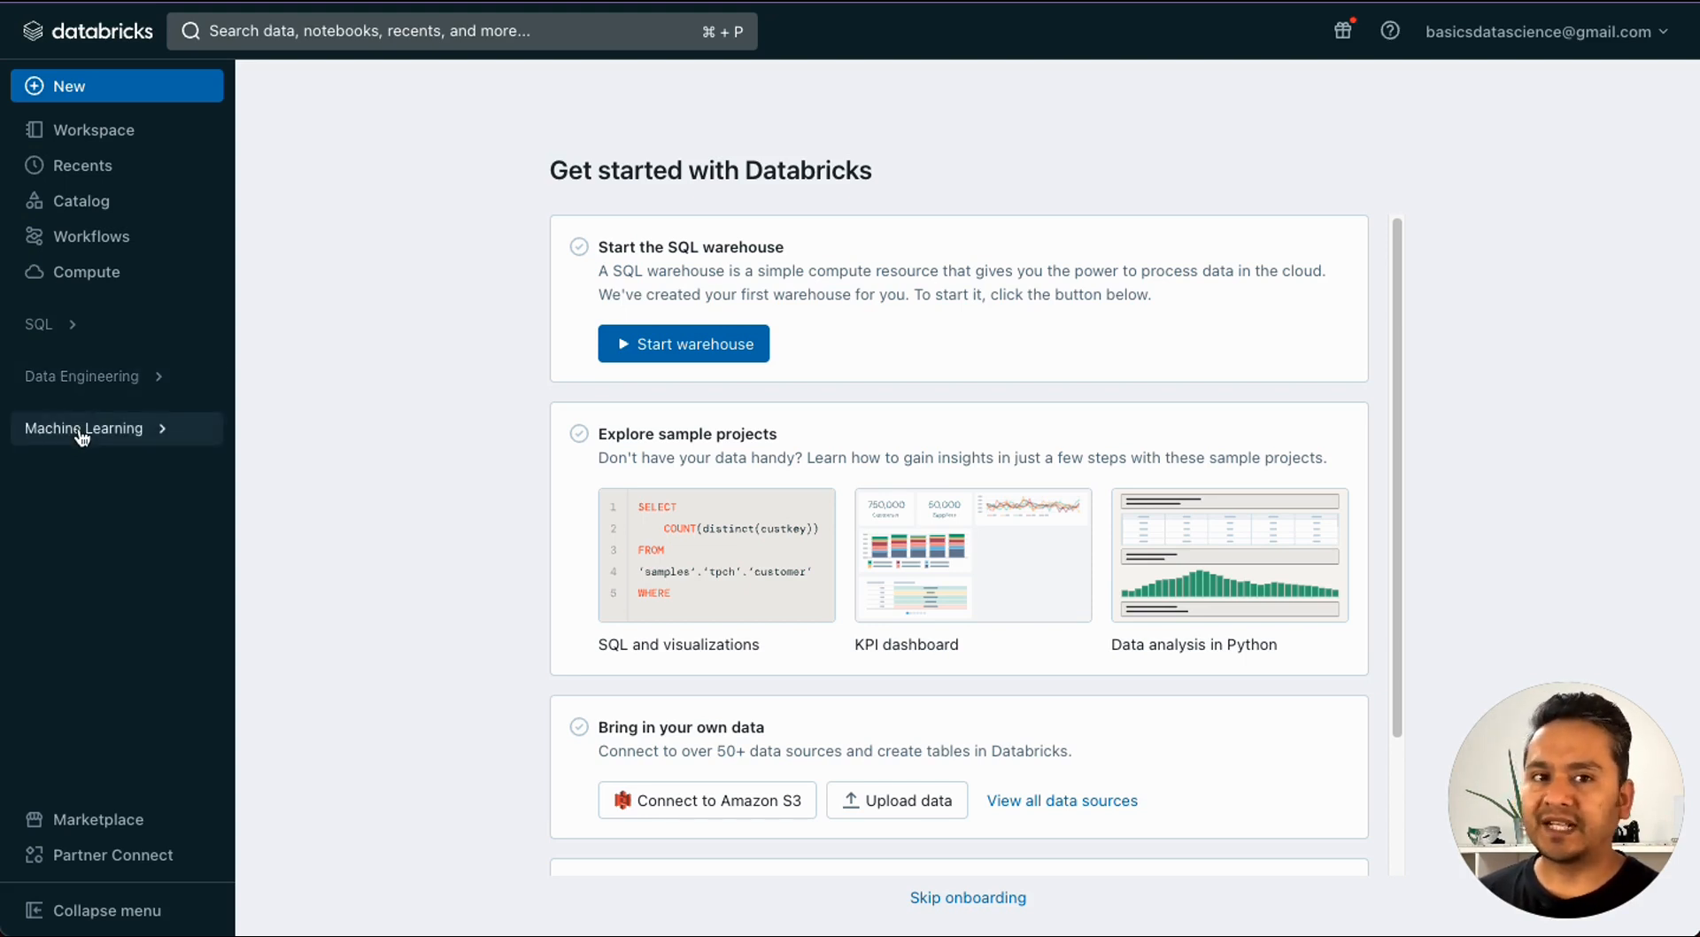
Step: Examine the tools grouped under SQL, Data Engineering and Machine Learning in the full workspace, collapsing each group after viewing it
{"action": "left_click", "coordinate": [55, 330]}
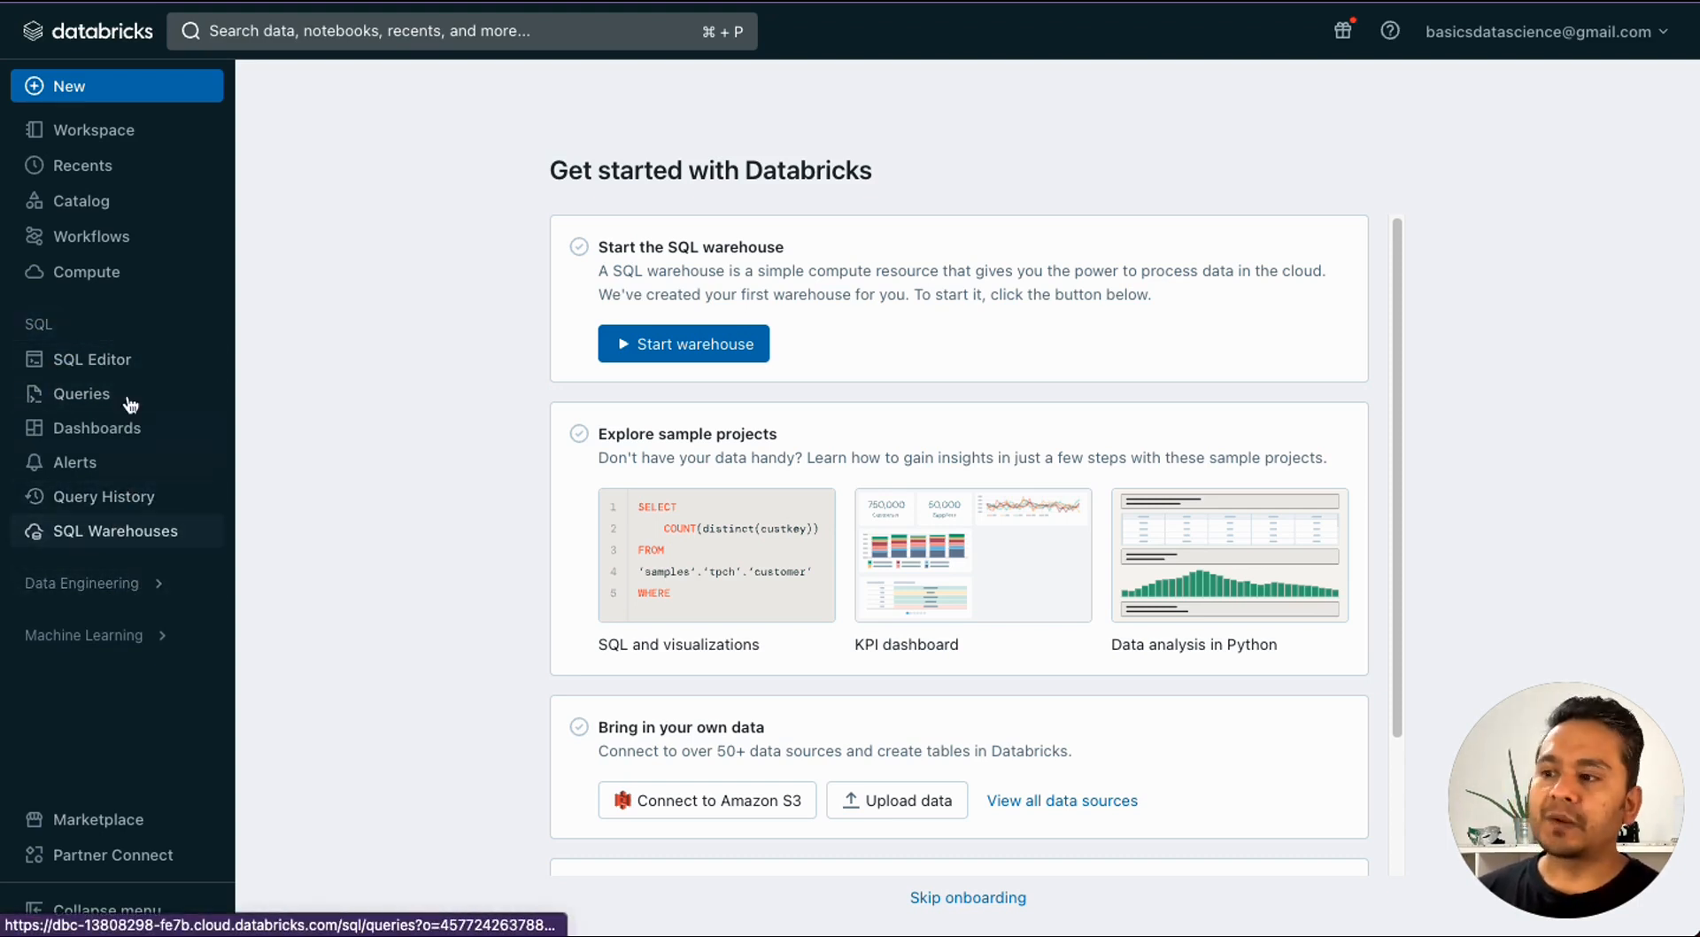
{"action": "left_click", "coordinate": [68, 334]}
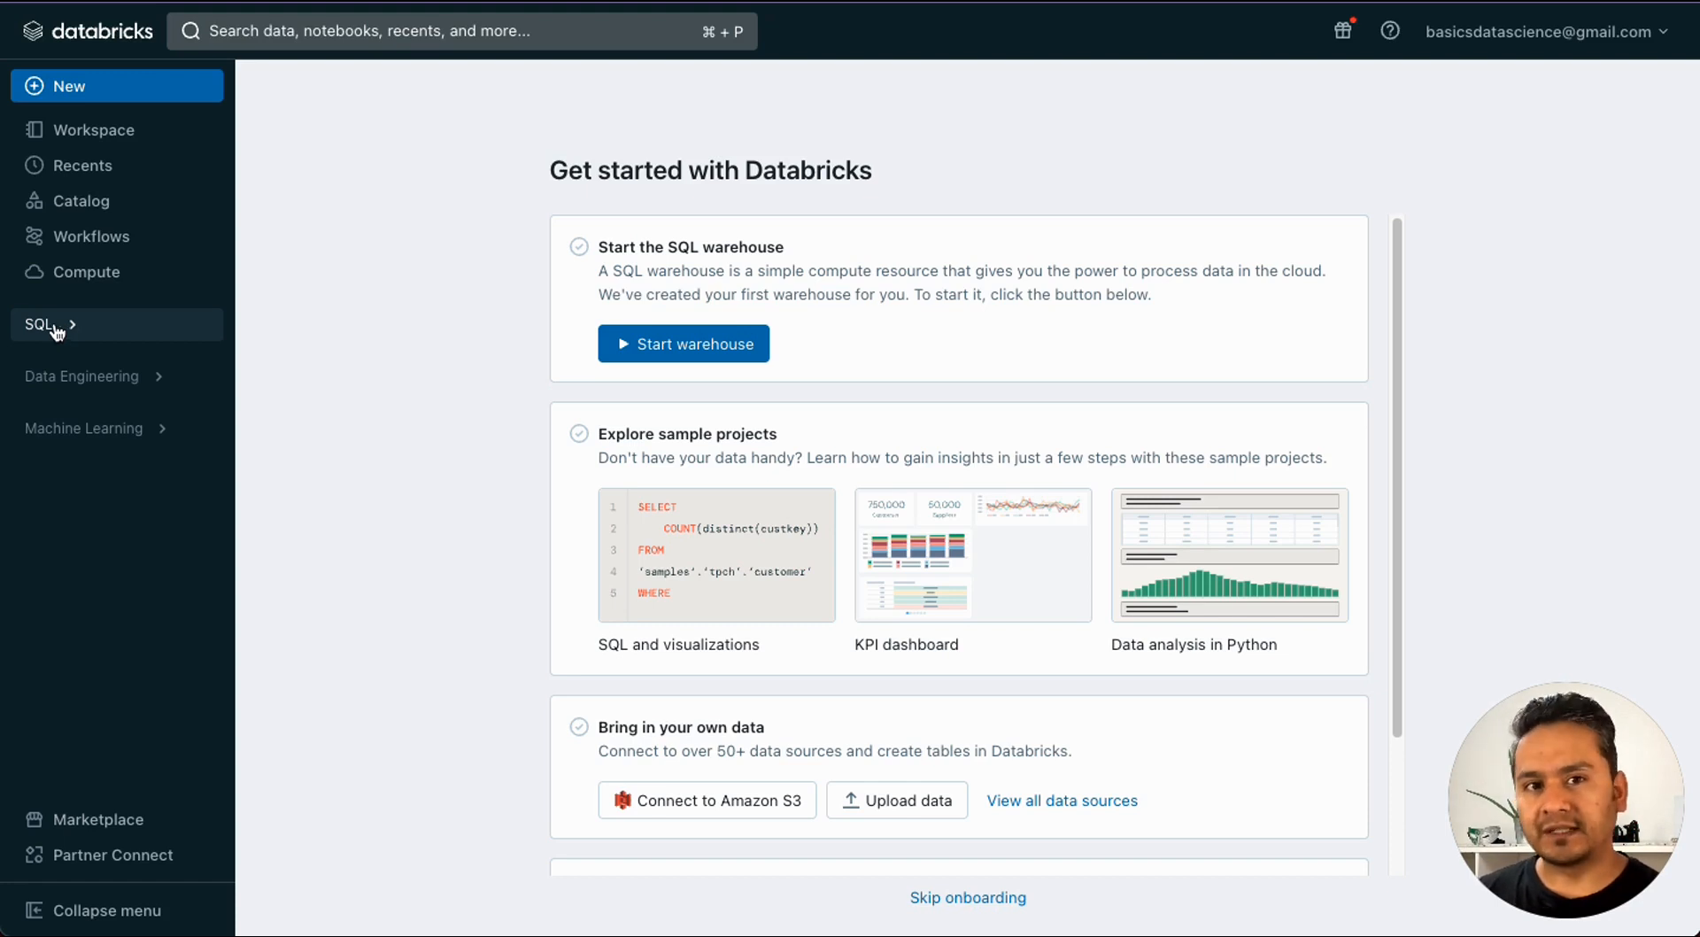
{"action": "left_click", "coordinate": [46, 379]}
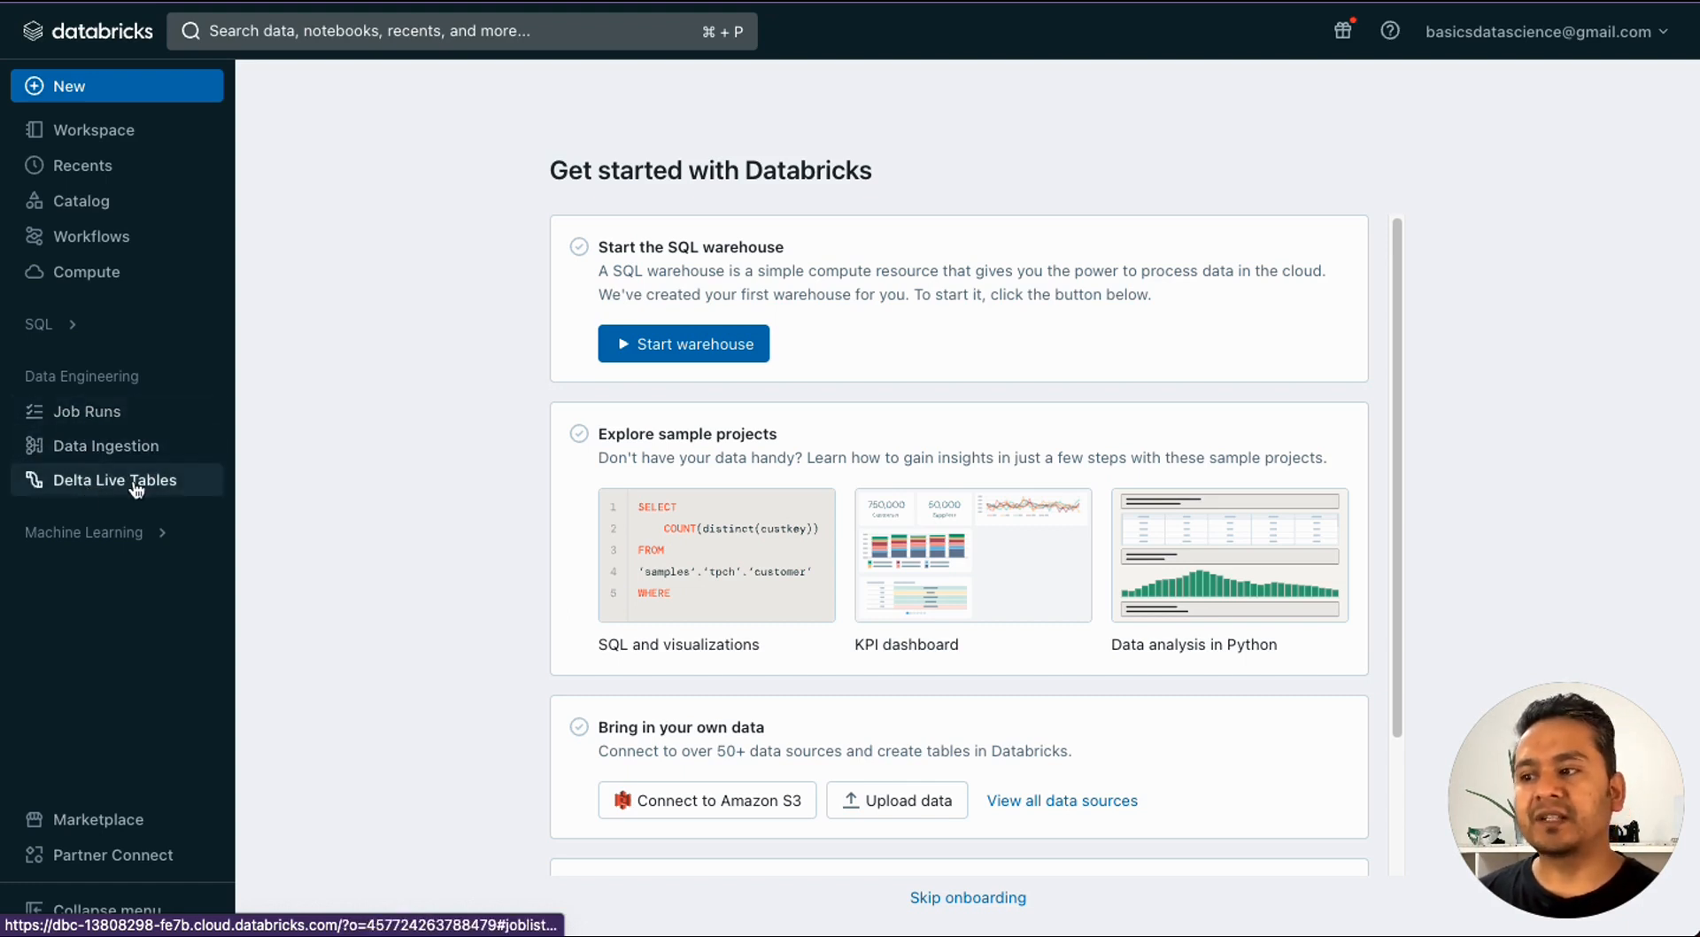
{"action": "left_click", "coordinate": [151, 376]}
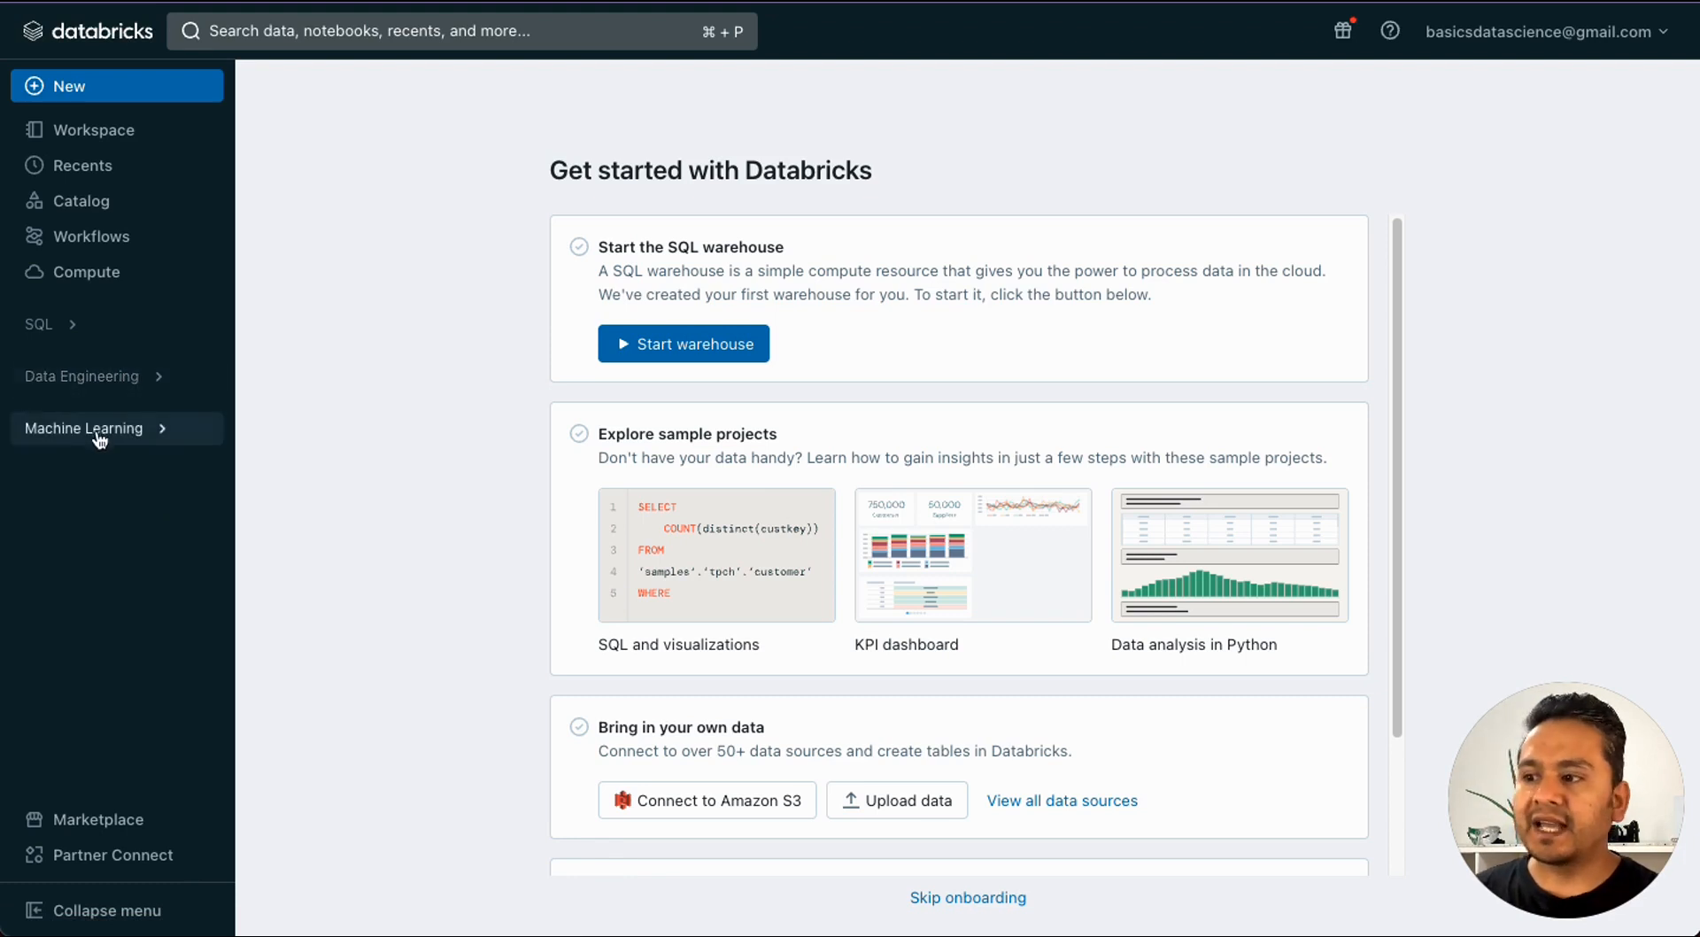
{"action": "left_click", "coordinate": [99, 434]}
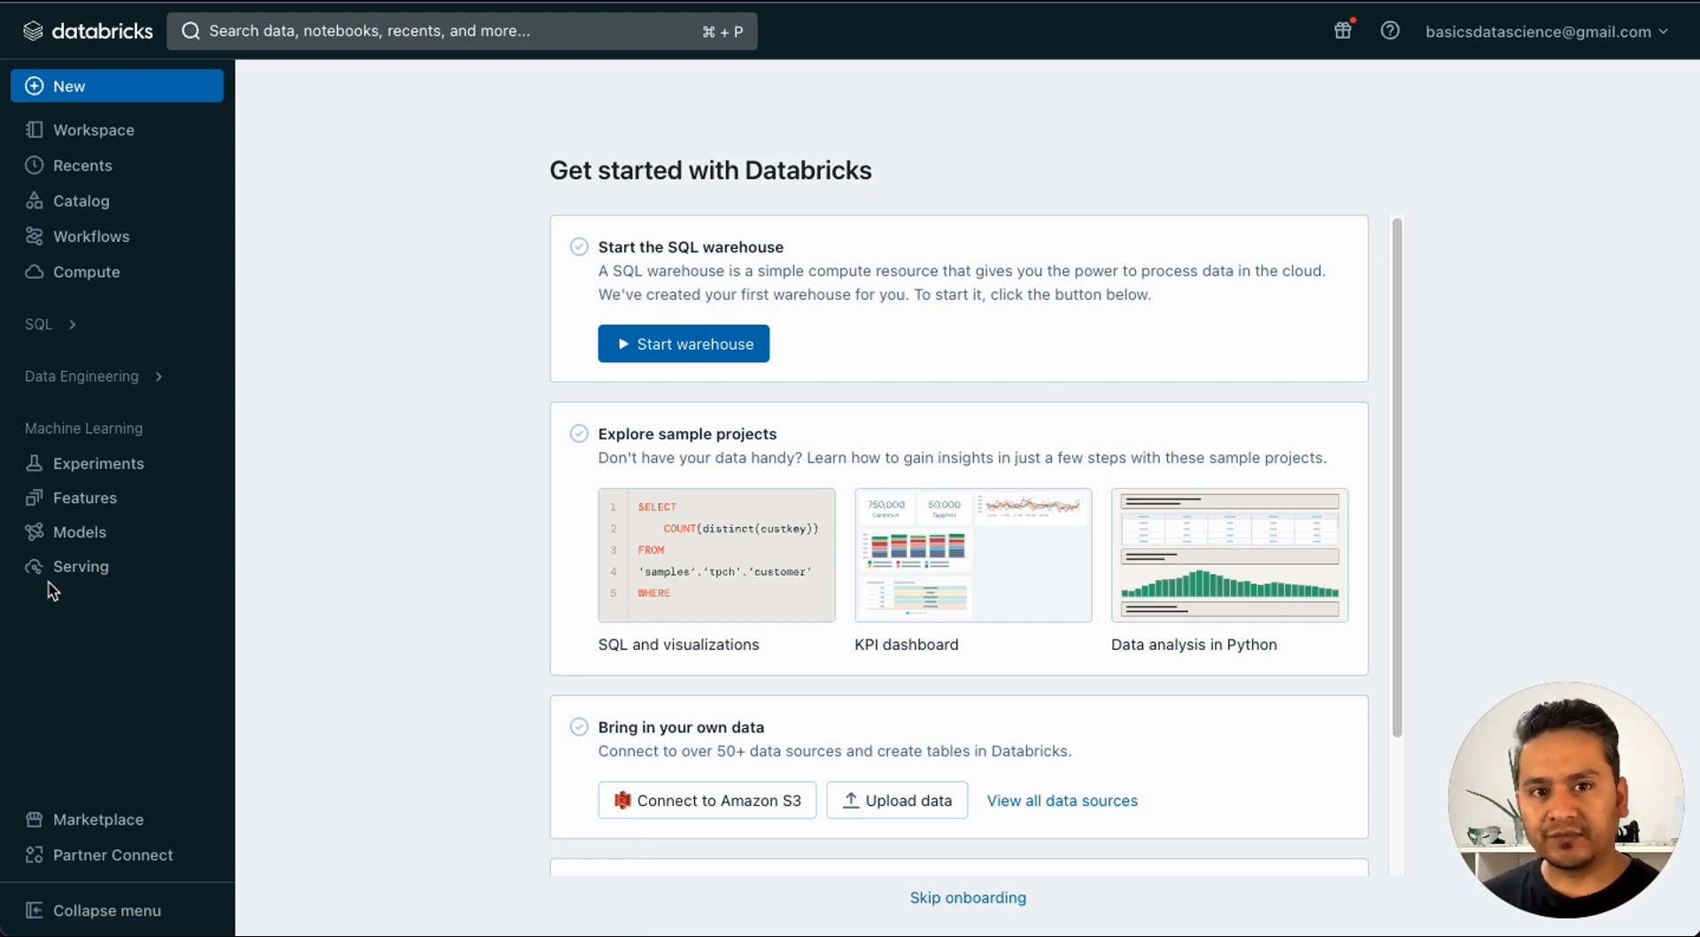
{"action": "left_click", "coordinate": [157, 433]}
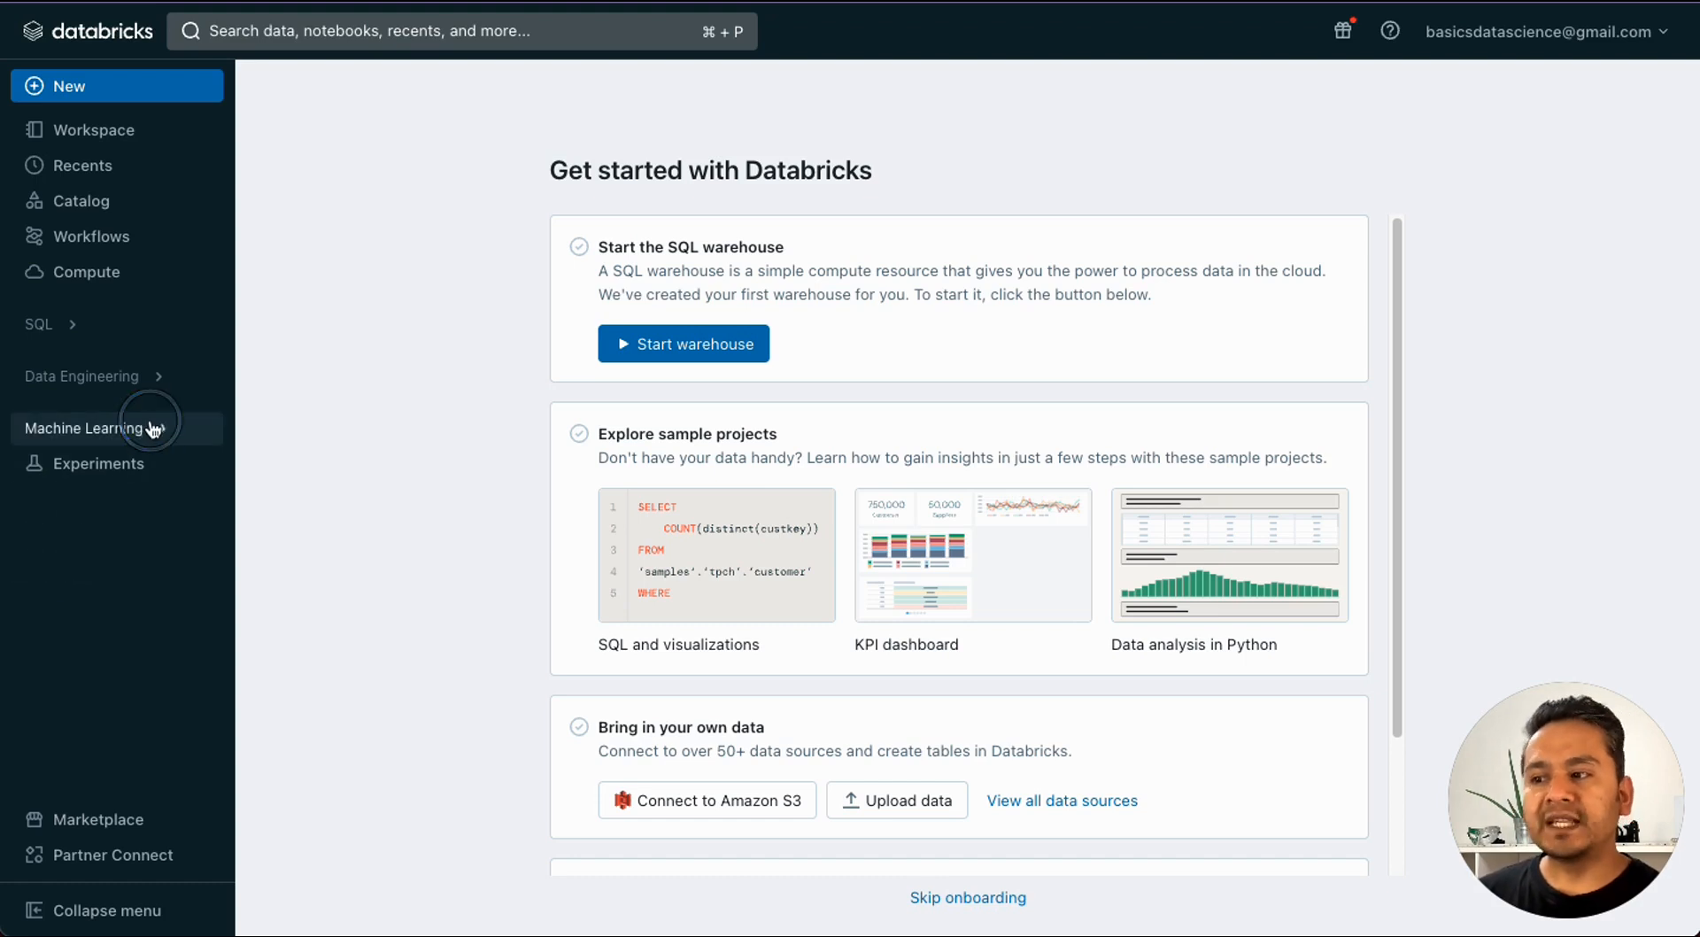
{"action": "left_click", "coordinate": [121, 583]}
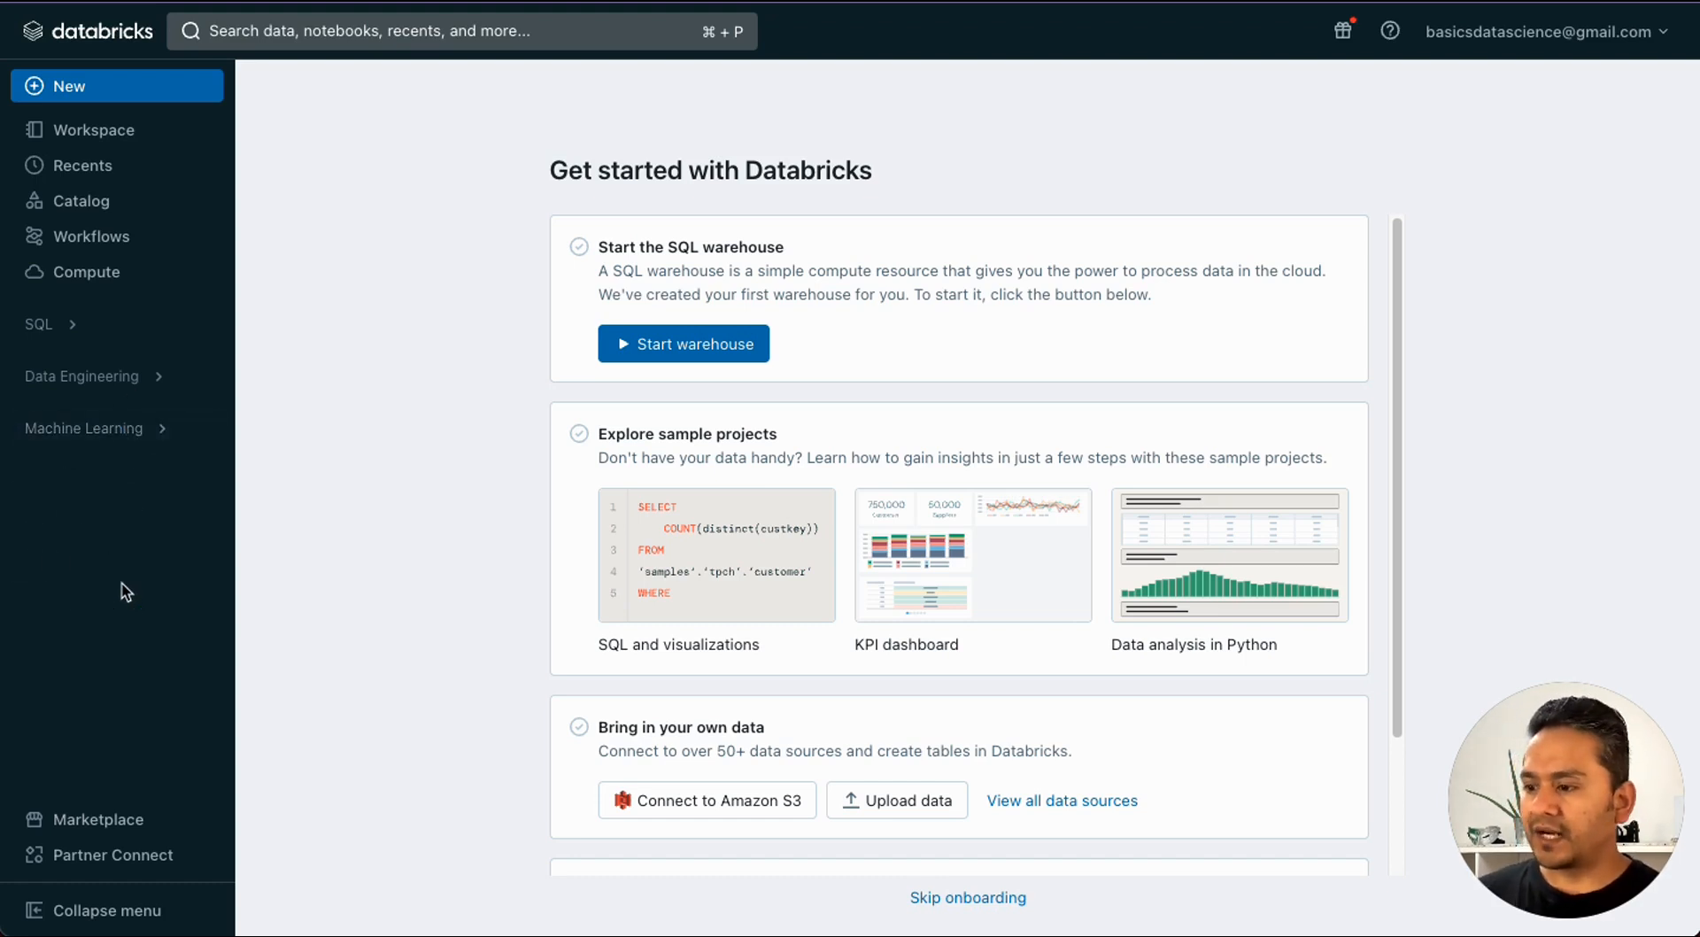
{"action": "left_click", "coordinate": [241, 31]}
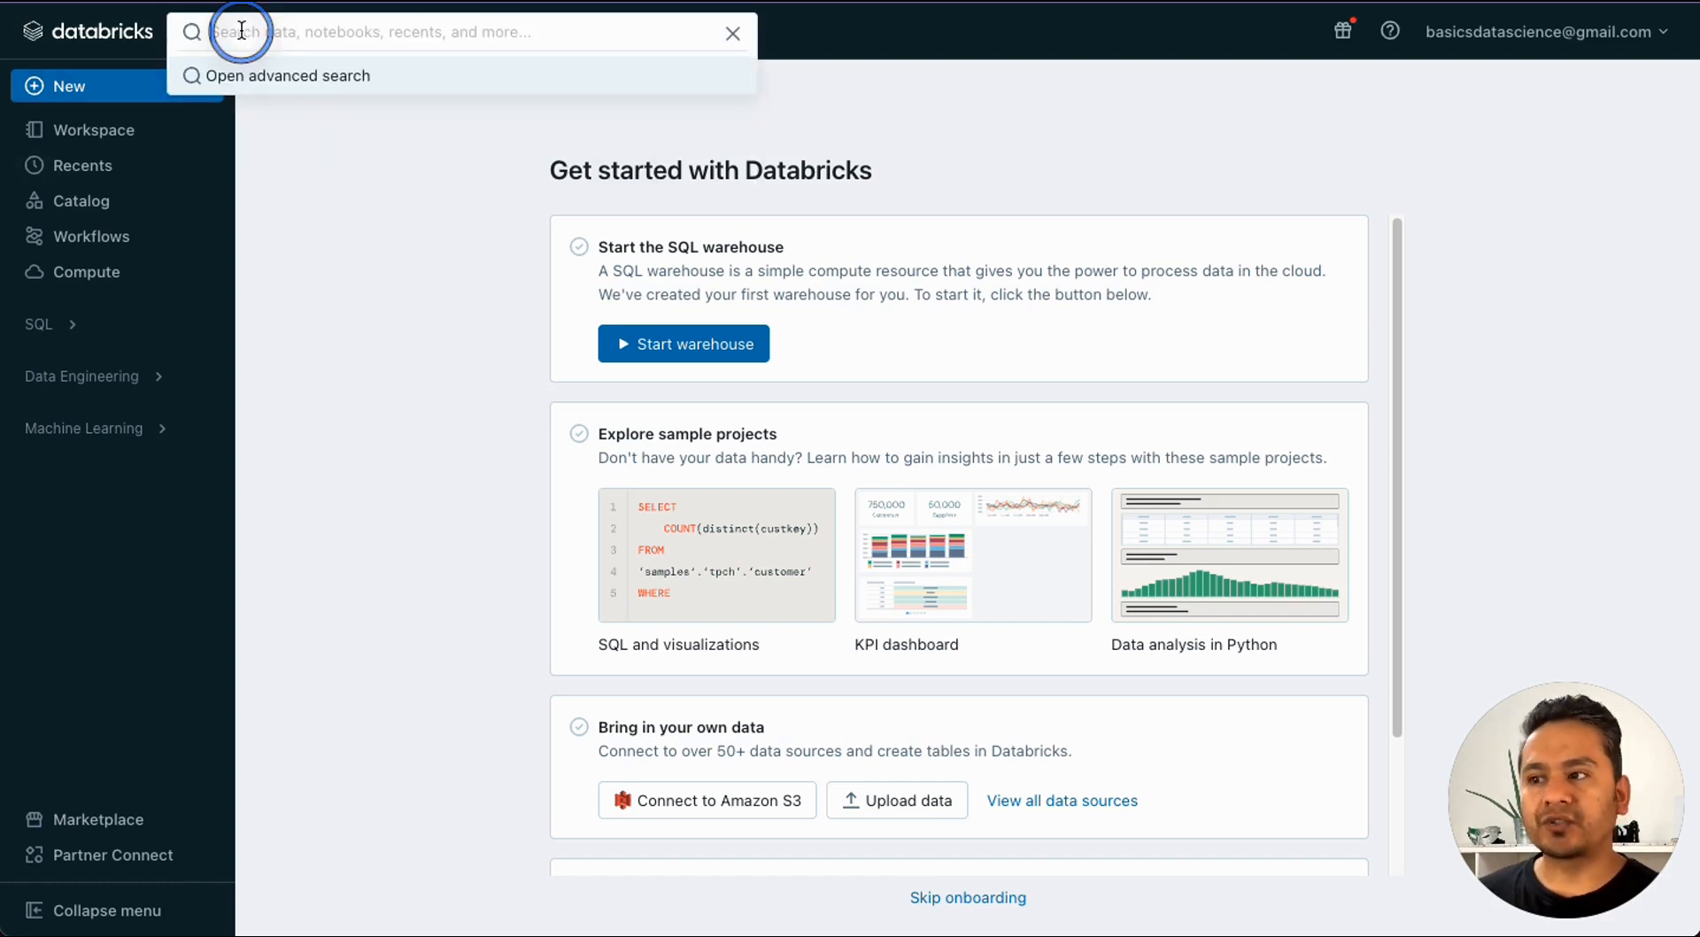
{"action": "left_click", "coordinate": [345, 221]}
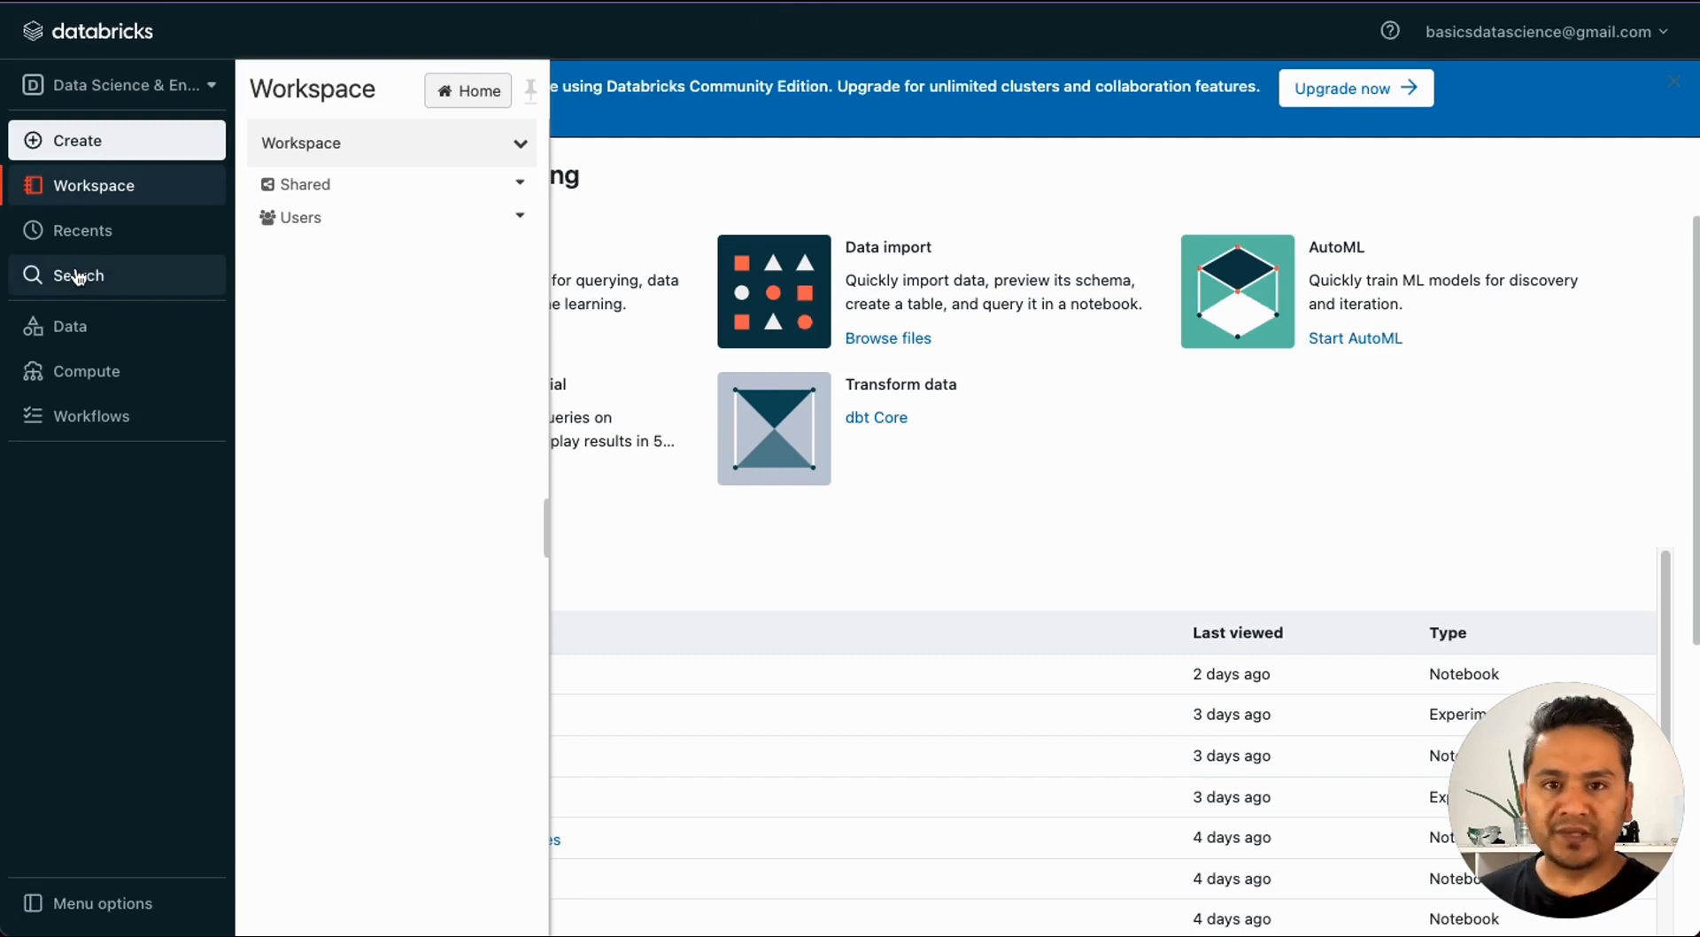
{"action": "left_click", "coordinate": [79, 277]}
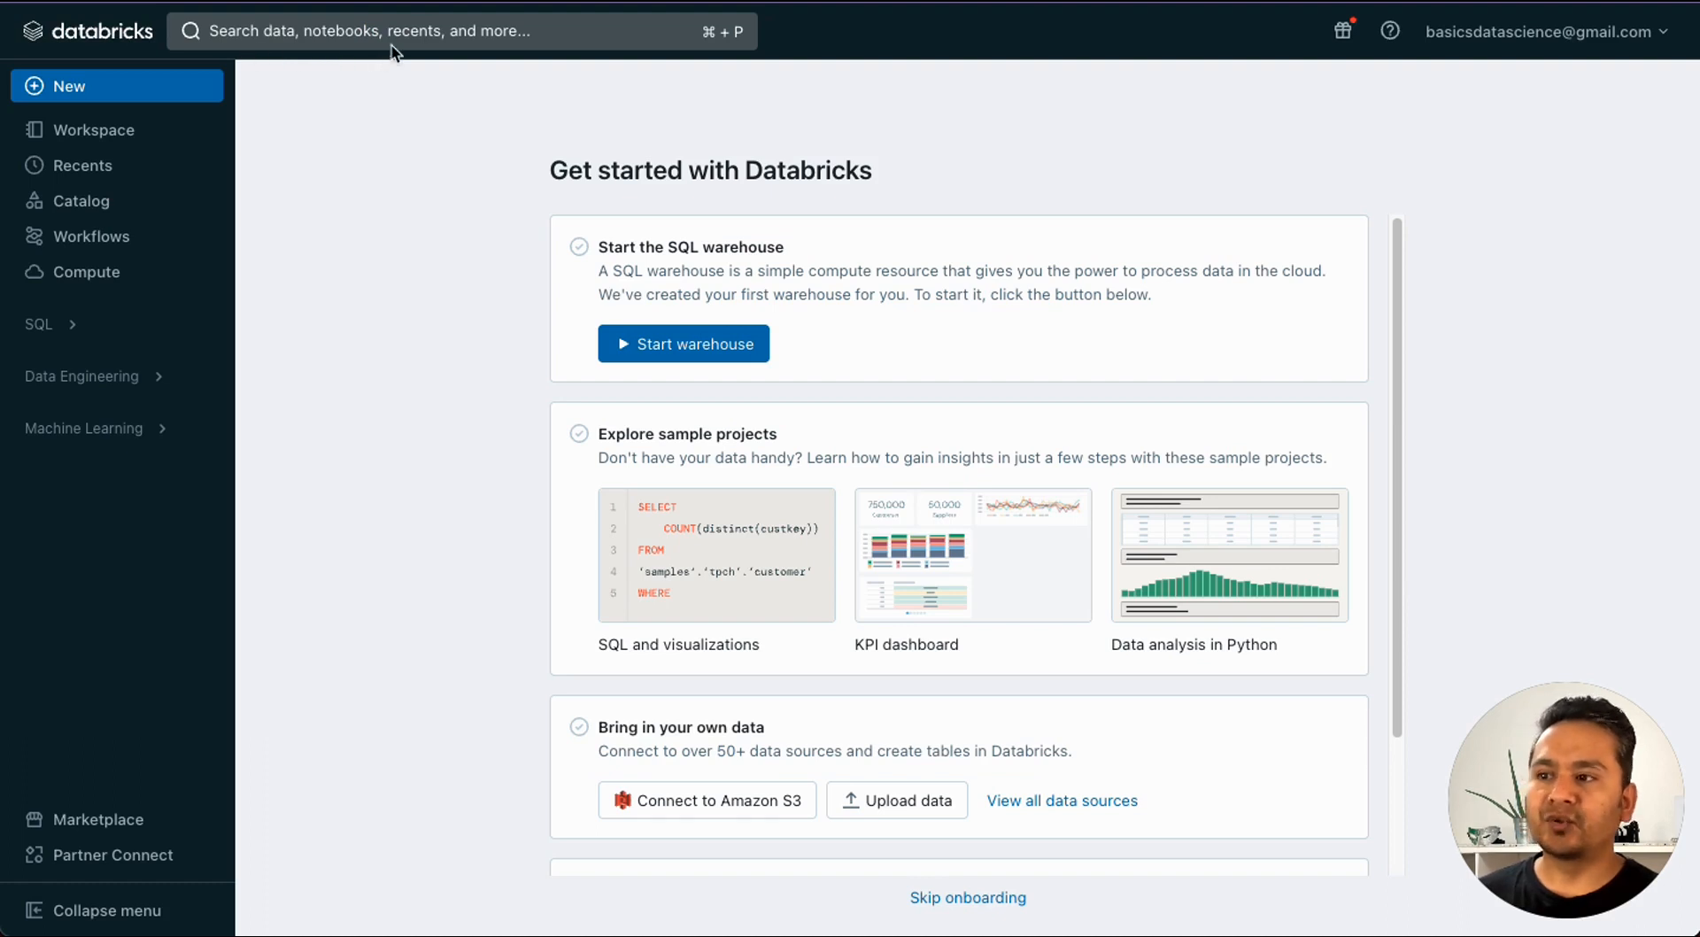
{"action": "left_click", "coordinate": [436, 29]}
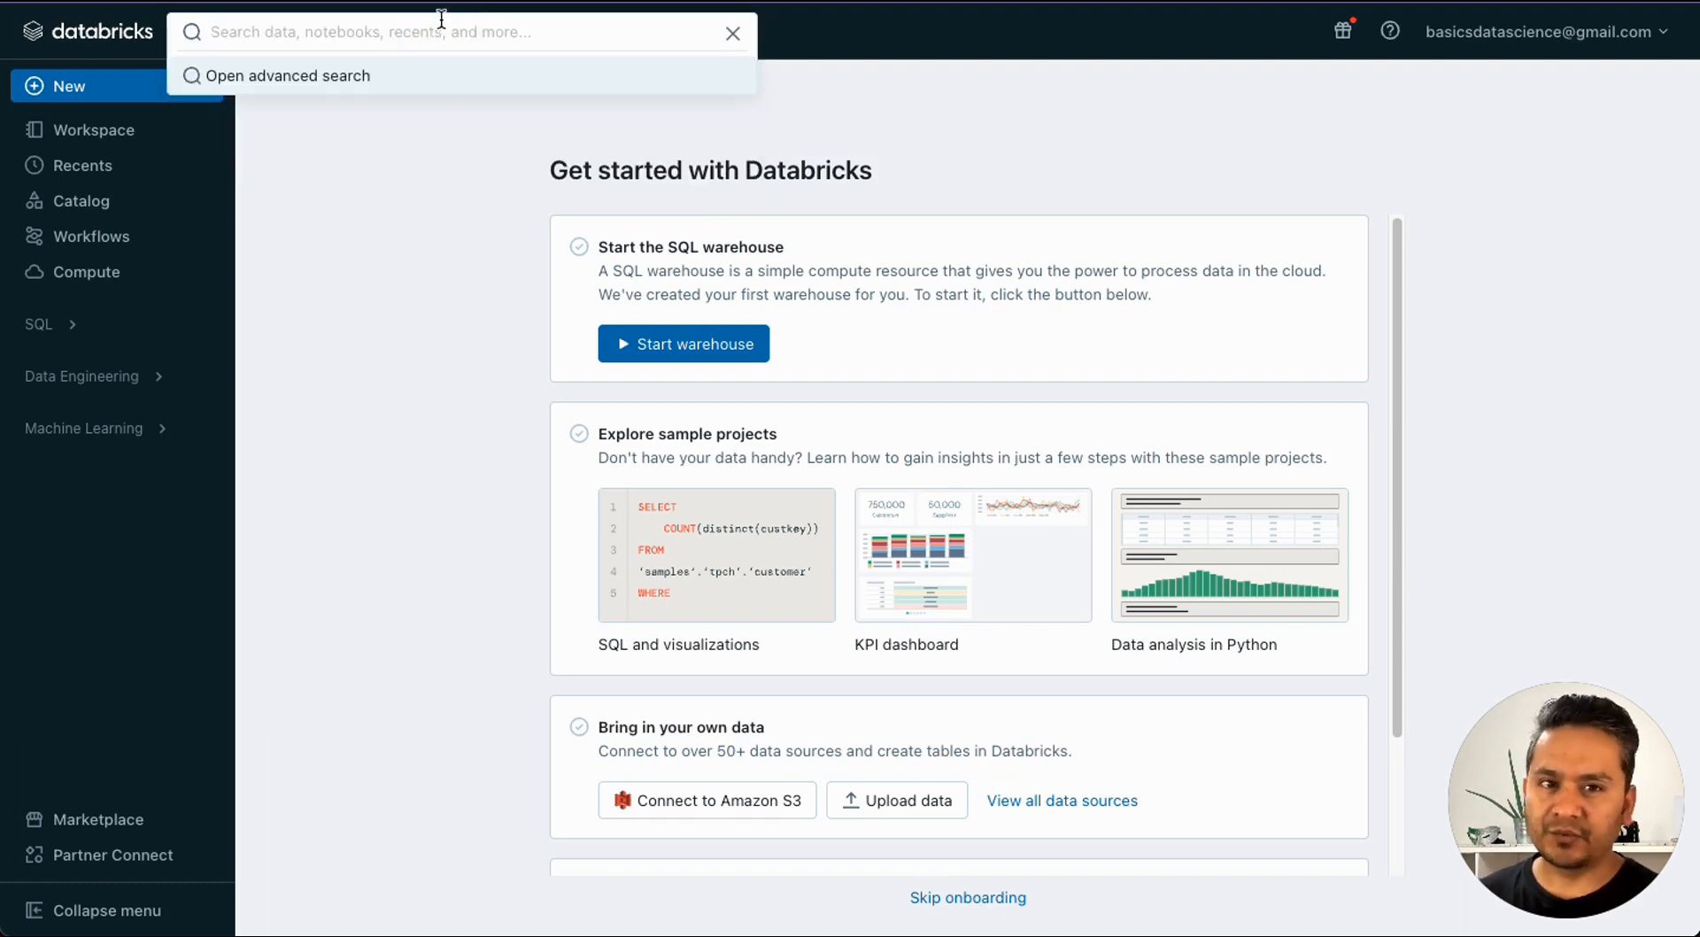
{"action": "left_click", "coordinate": [338, 200]}
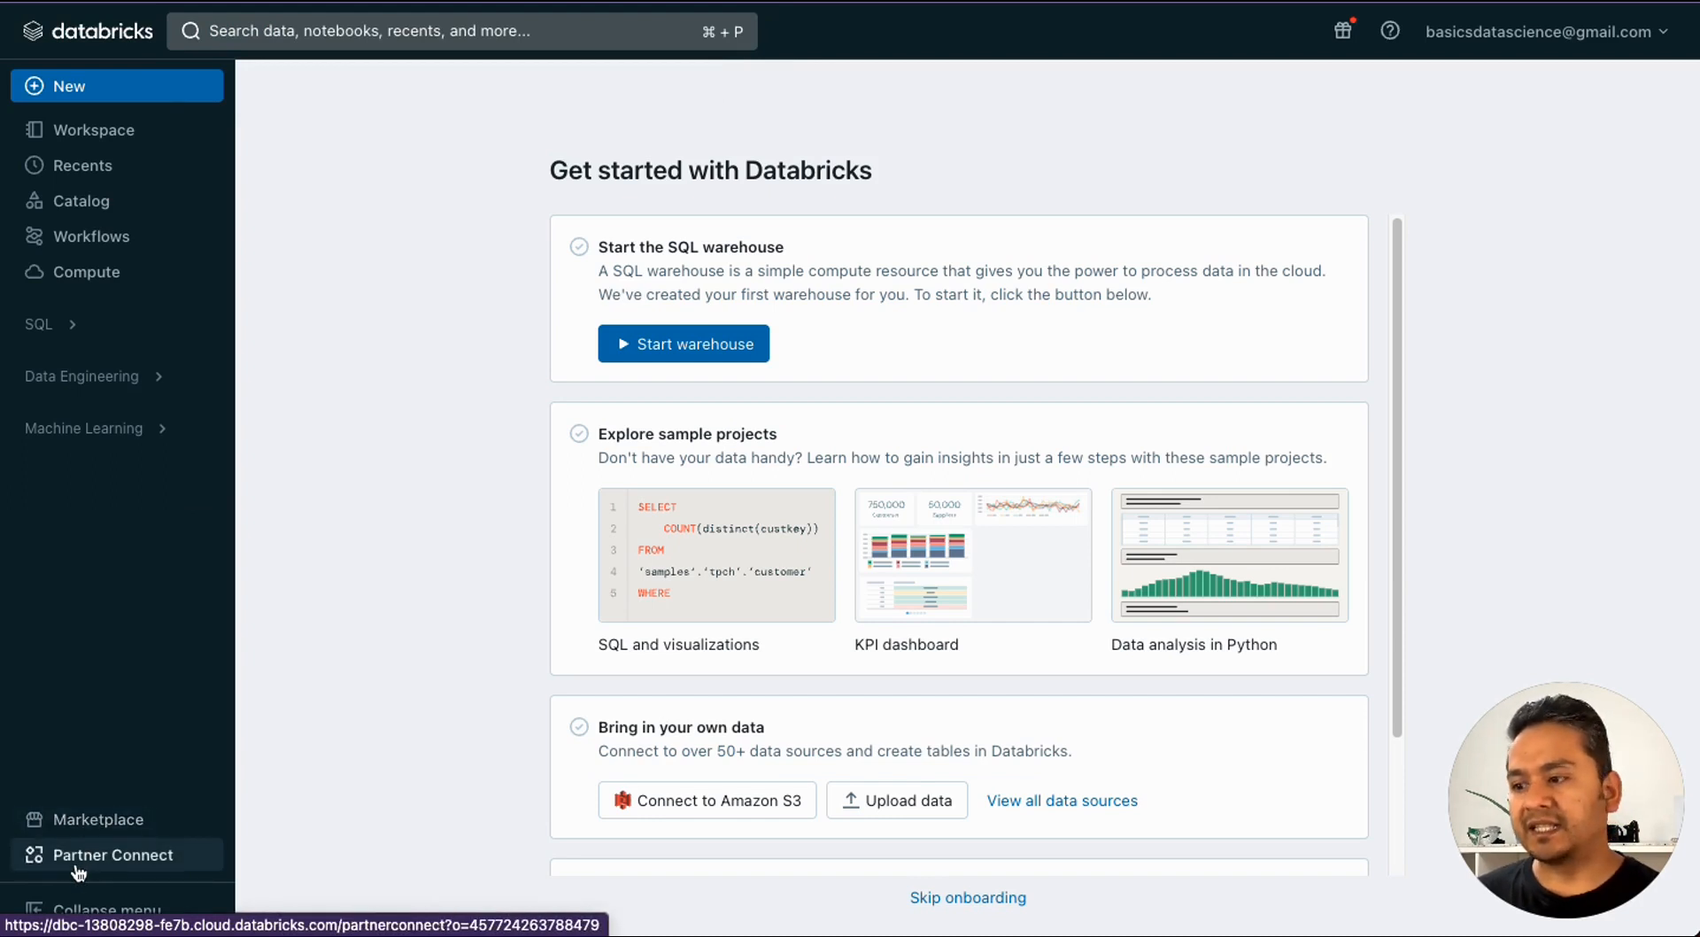
Step: Browse the Marketplace's featured providers and the Partner Connect integrations for data ingestion and BI
{"action": "left_click", "coordinate": [99, 818]}
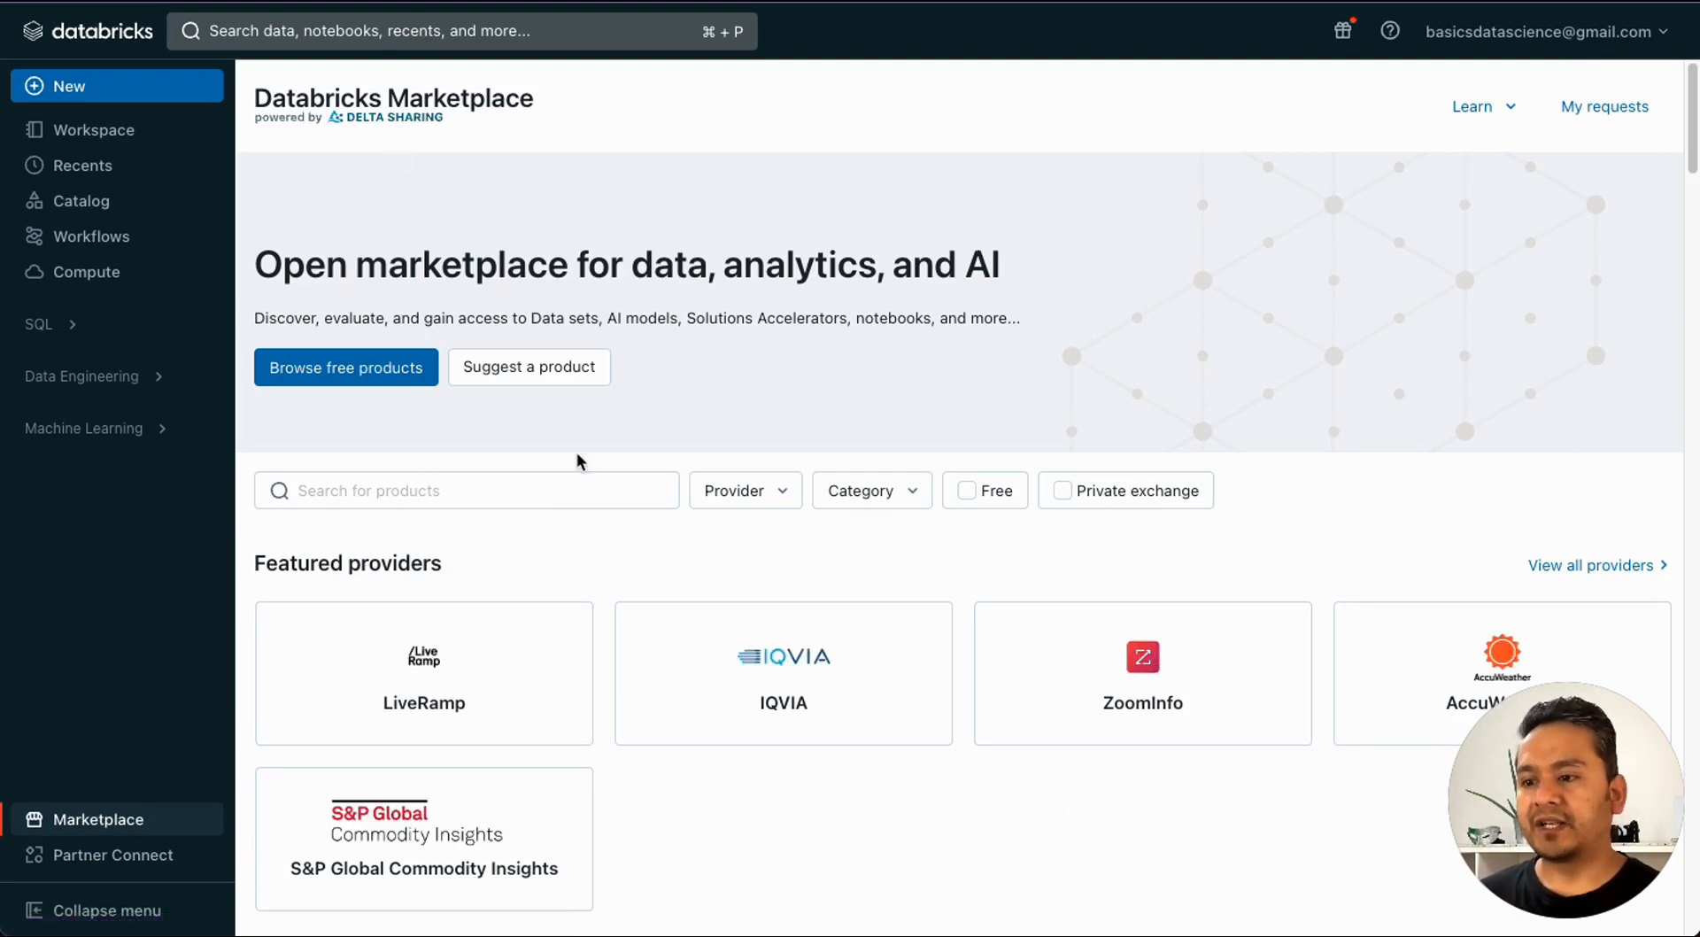
{"action": "scroll", "coordinate": [888, 645], "scroll_direction": "down", "scroll_amount": 3}
{"action": "scroll", "coordinate": [941, 584], "scroll_direction": "up", "scroll_amount": 1}
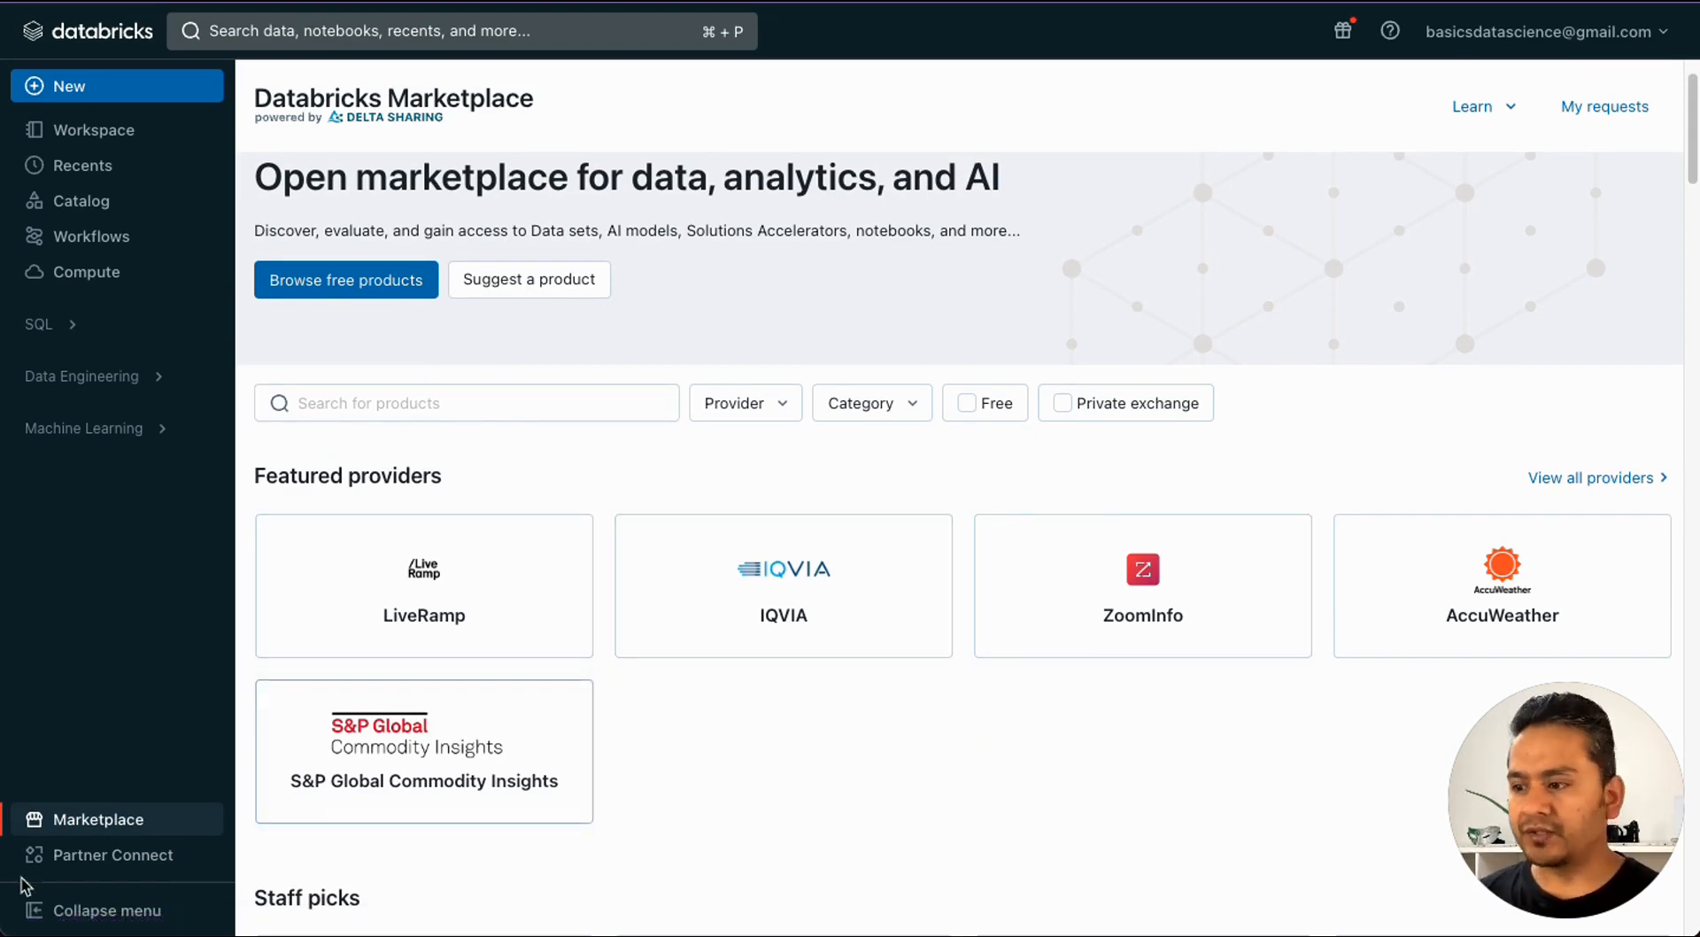
{"action": "left_click", "coordinate": [104, 857]}
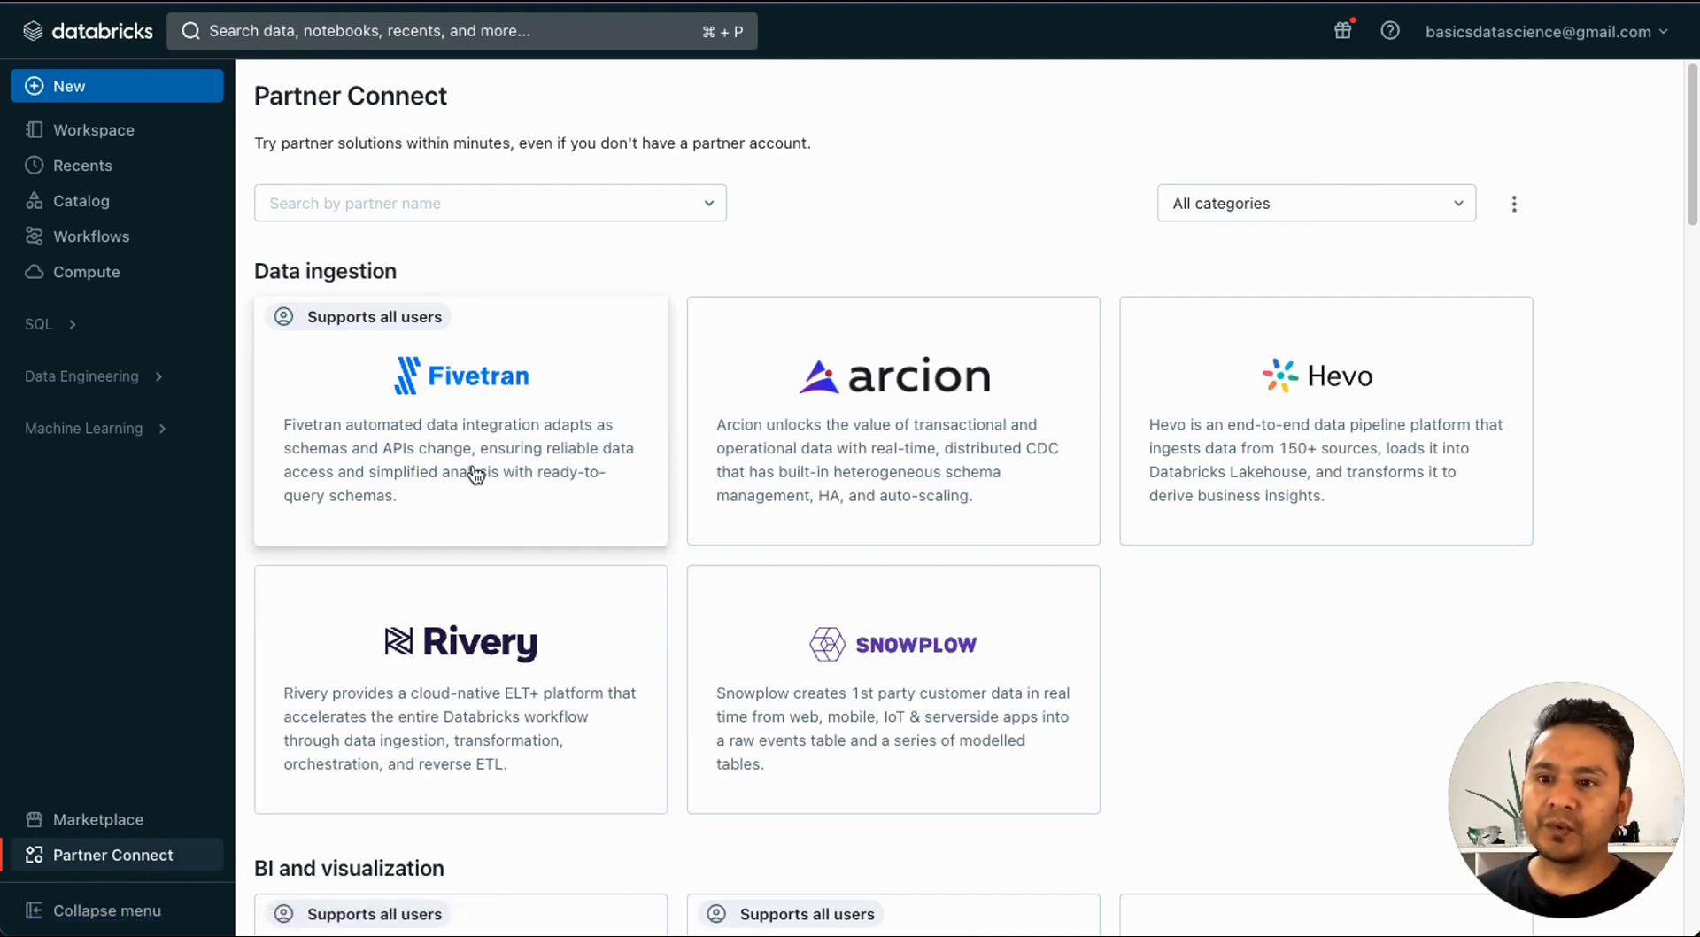
{"action": "scroll", "coordinate": [718, 486], "scroll_direction": "down", "scroll_amount": 6}
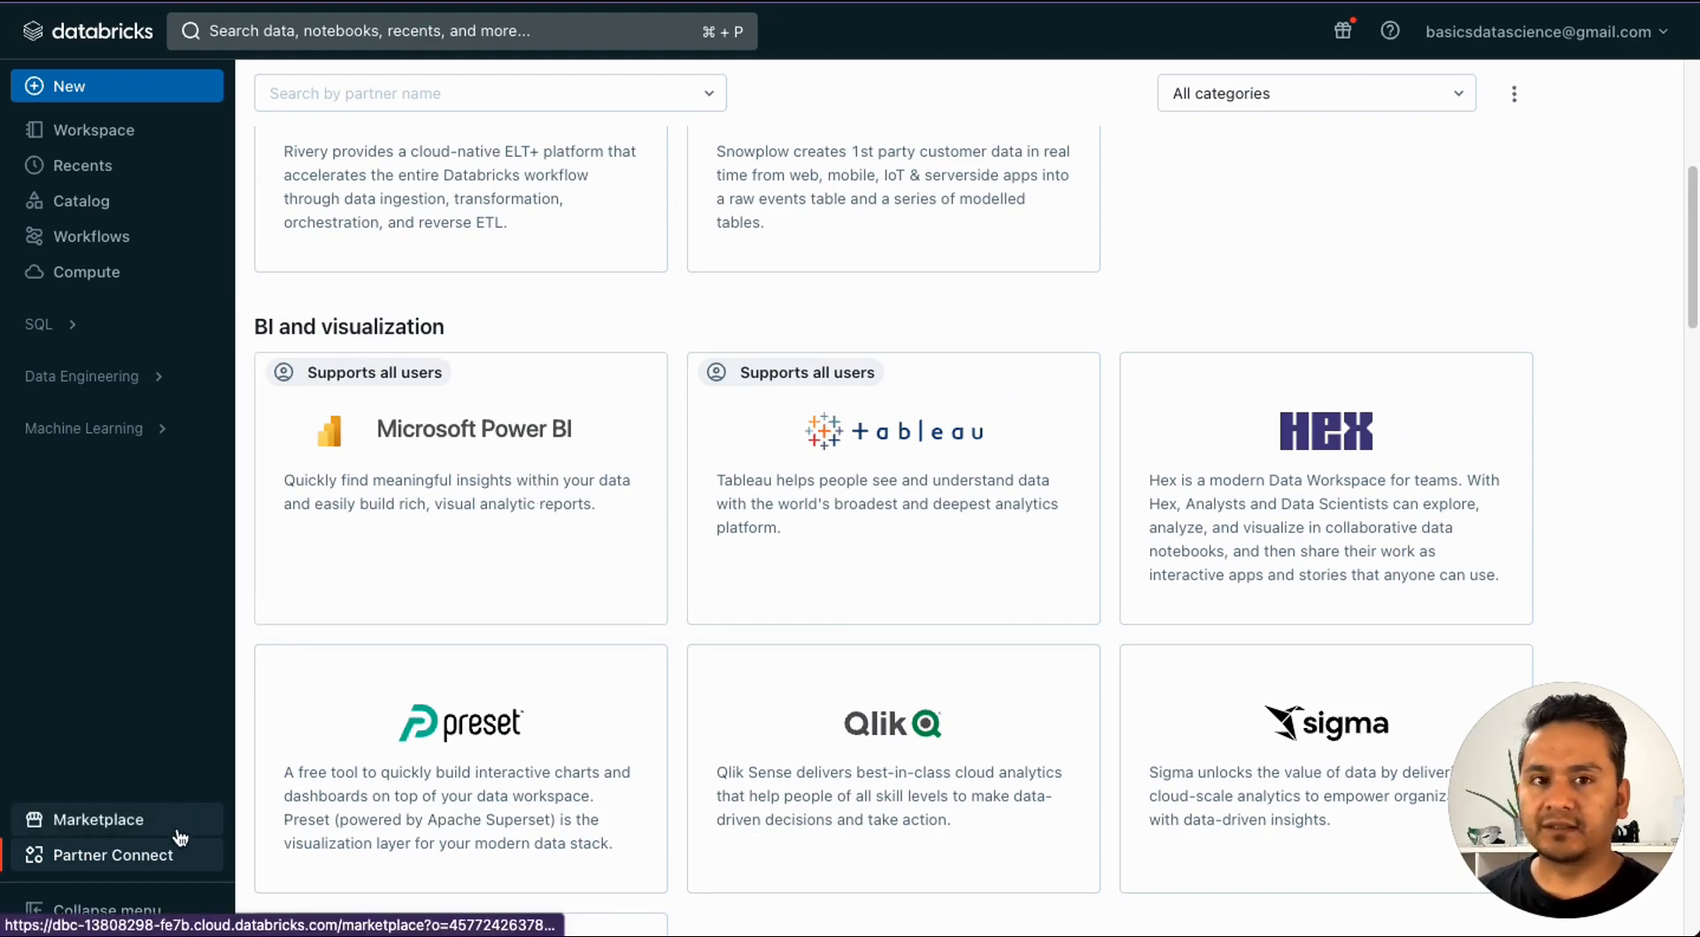
{"action": "scroll", "coordinate": [549, 647], "scroll_direction": "up", "scroll_amount": 5}
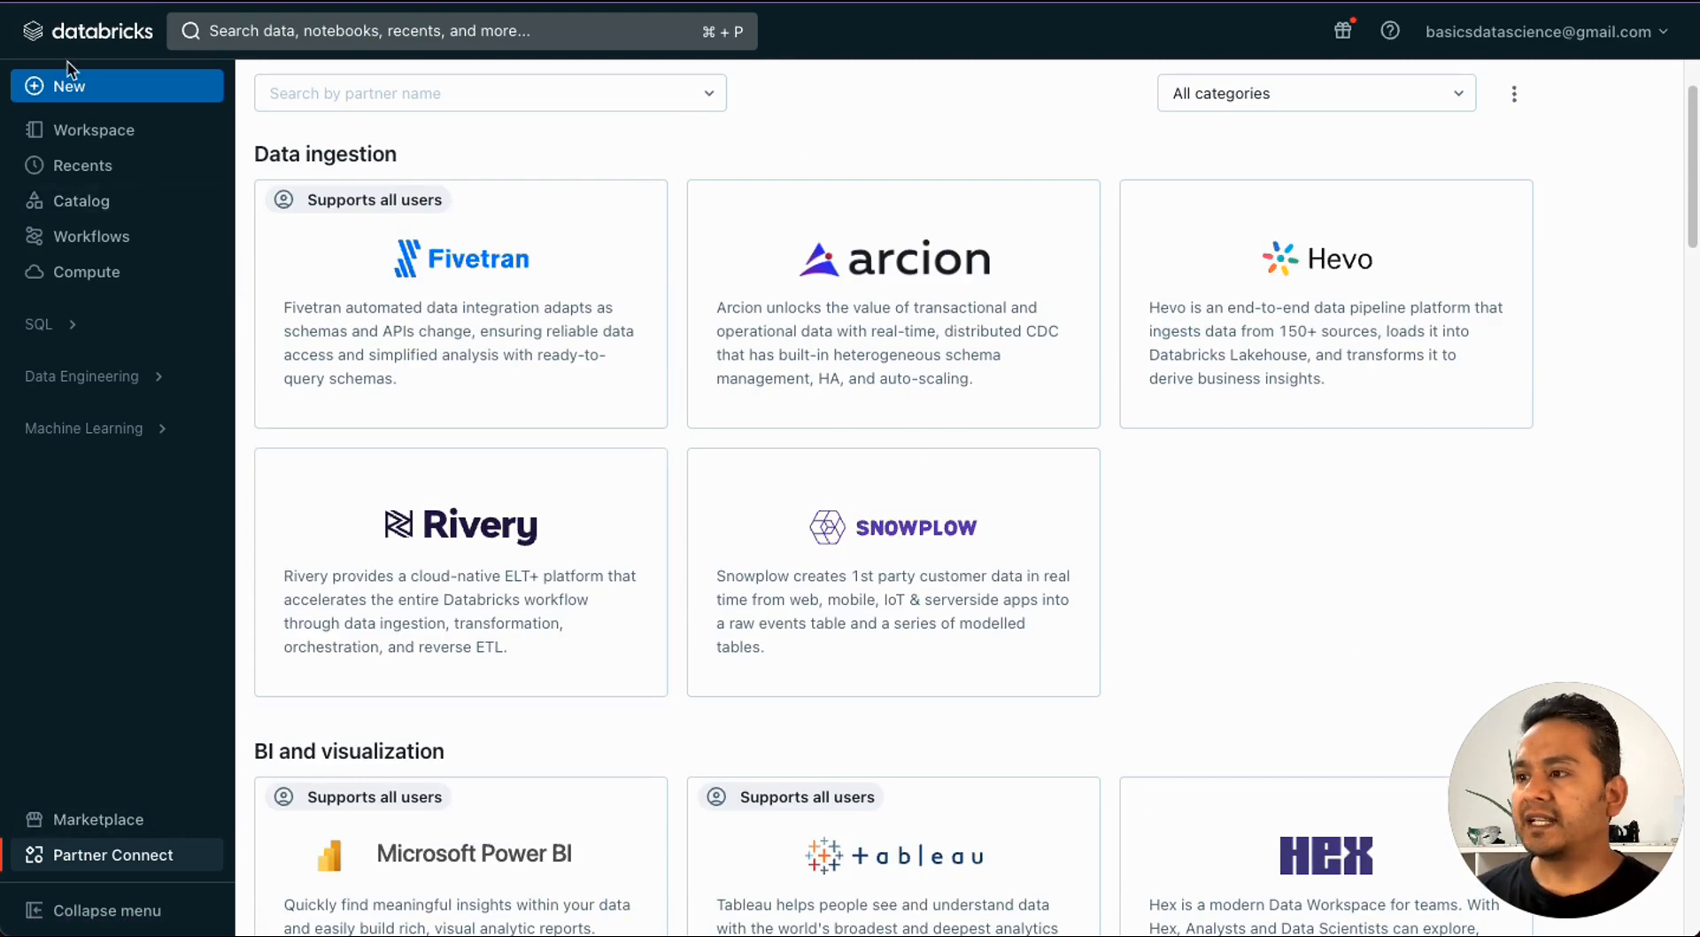
Step: Return to the workspace home page and review the "Get started with Databricks" onboarding options
{"action": "left_click", "coordinate": [100, 35]}
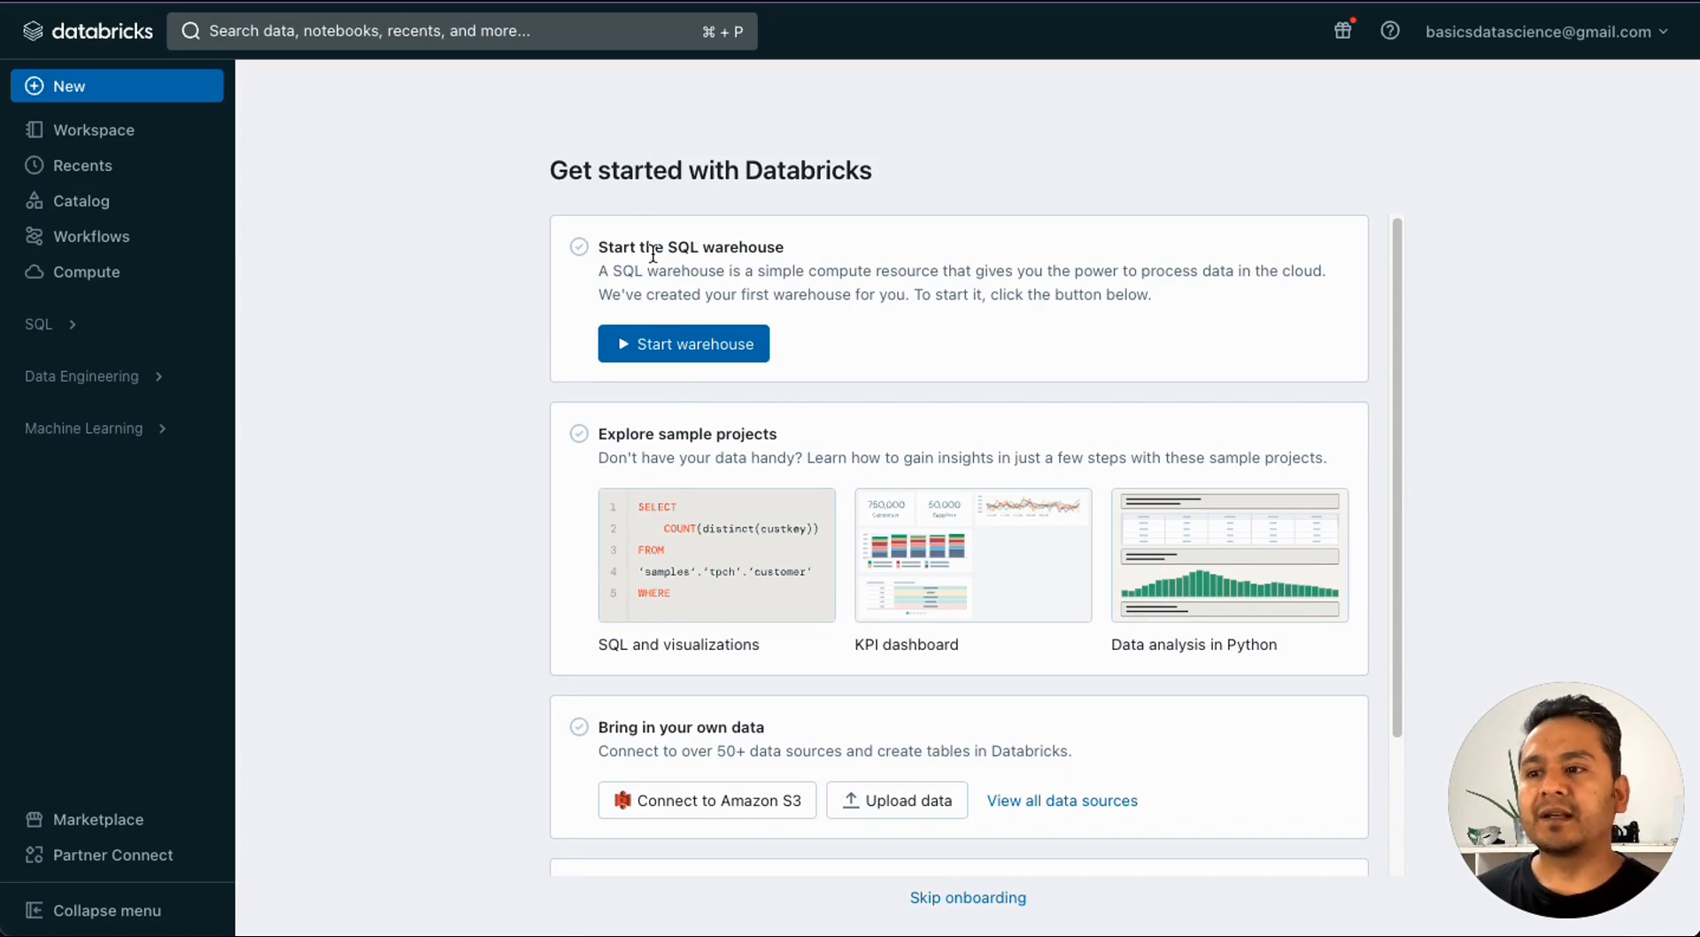
{"action": "left_click_drag", "start_coordinate": [551, 170], "coordinate": [903, 174]}
{"action": "scroll", "coordinate": [852, 486], "scroll_direction": "down", "scroll_amount": 2}
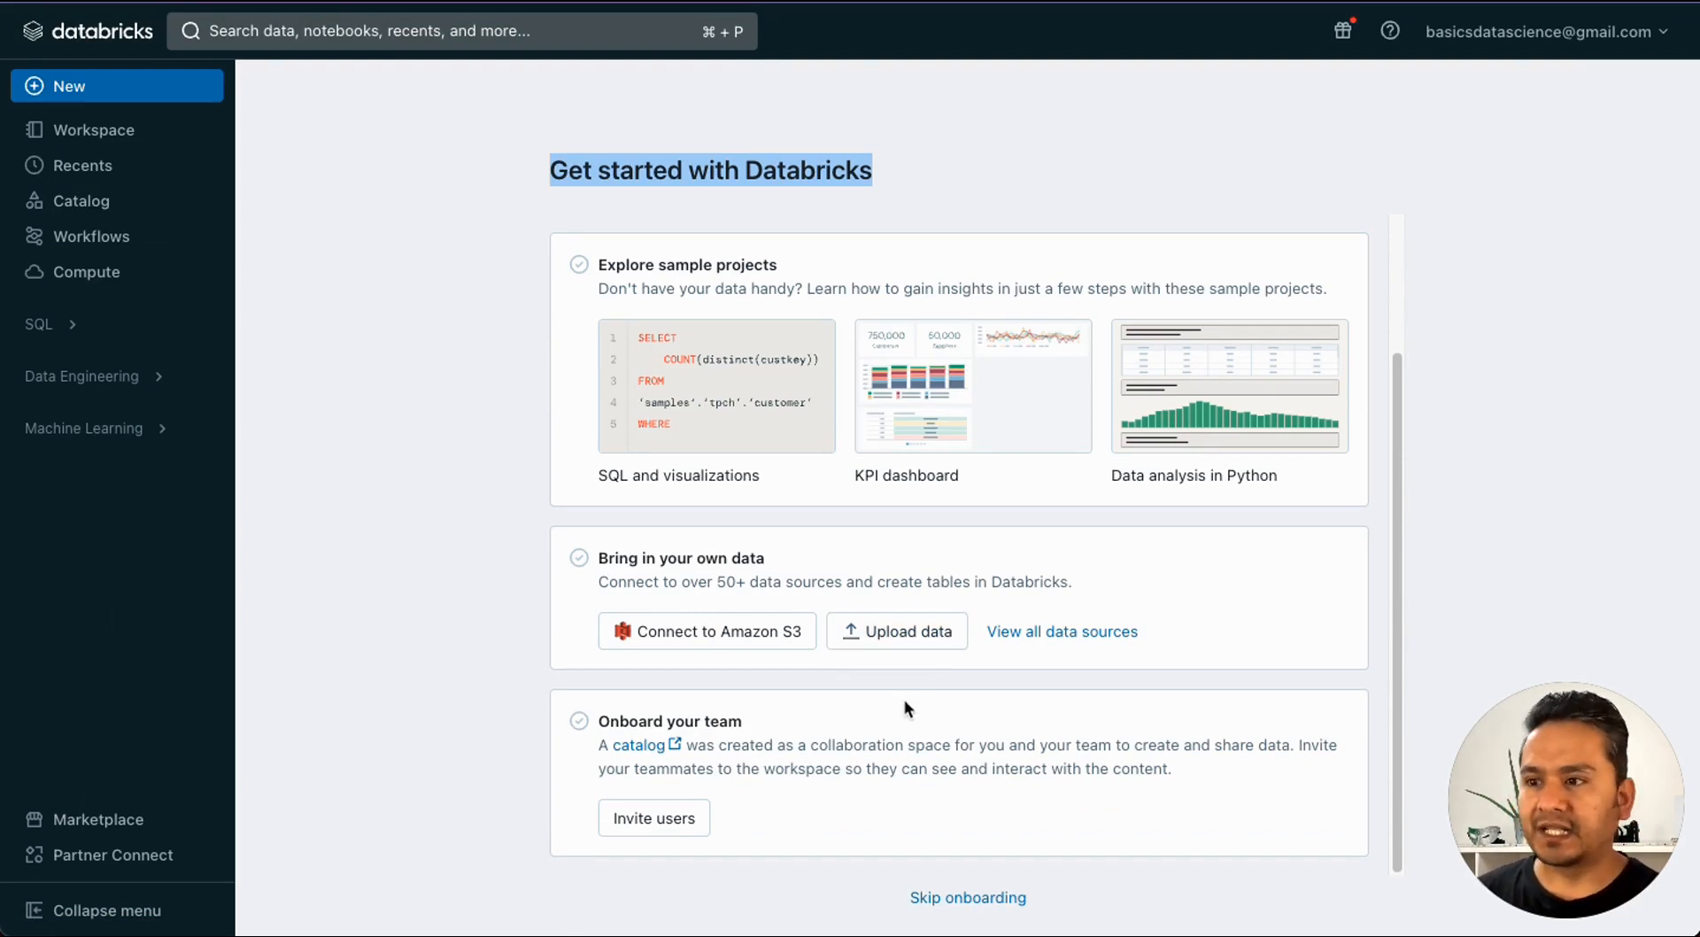
{"action": "left_click", "coordinate": [458, 352]}
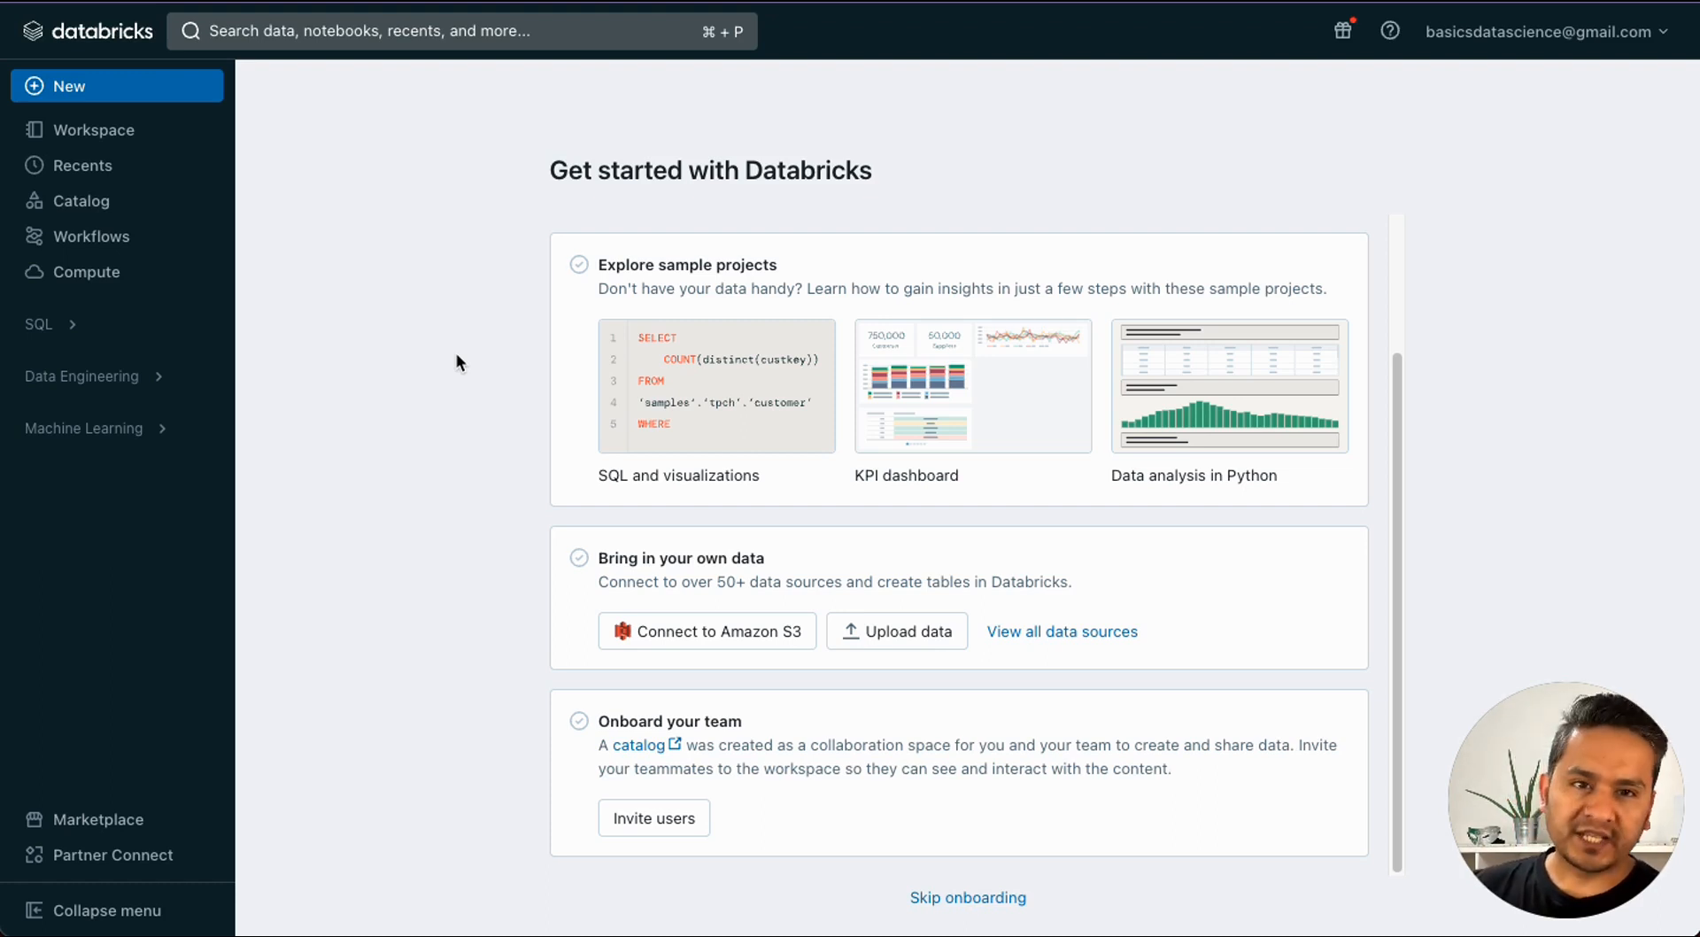
Step: Open the account console through account management and view its list of workspaces
{"action": "left_click", "coordinate": [1552, 44]}
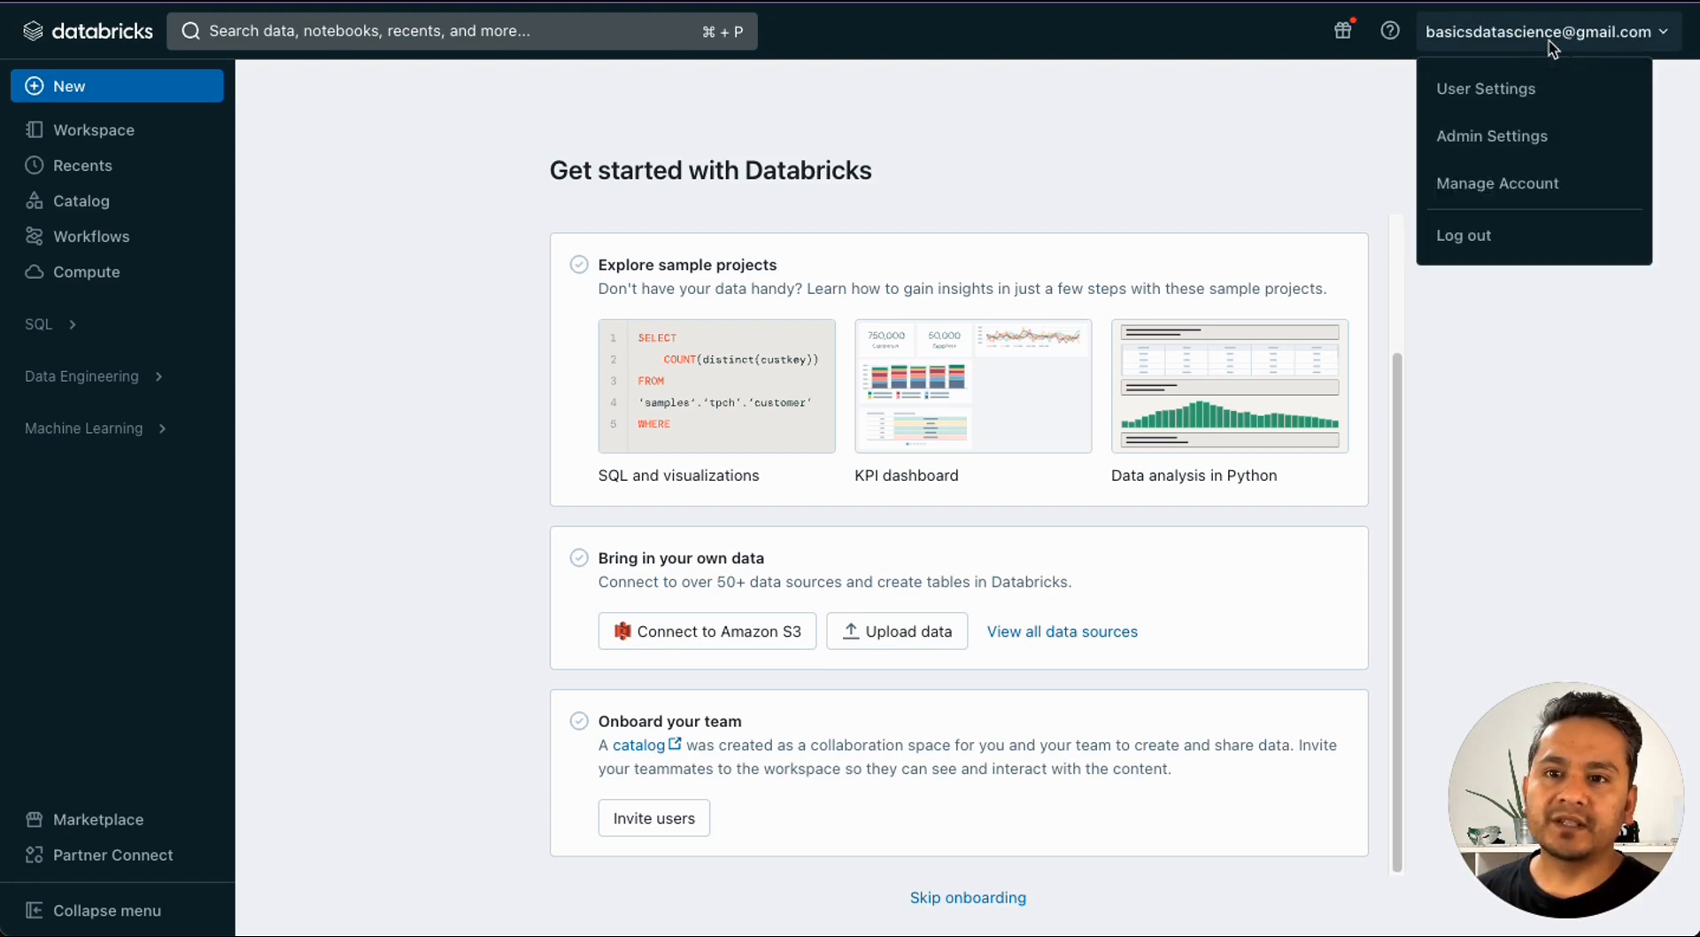
{"action": "left_click", "coordinate": [1519, 184]}
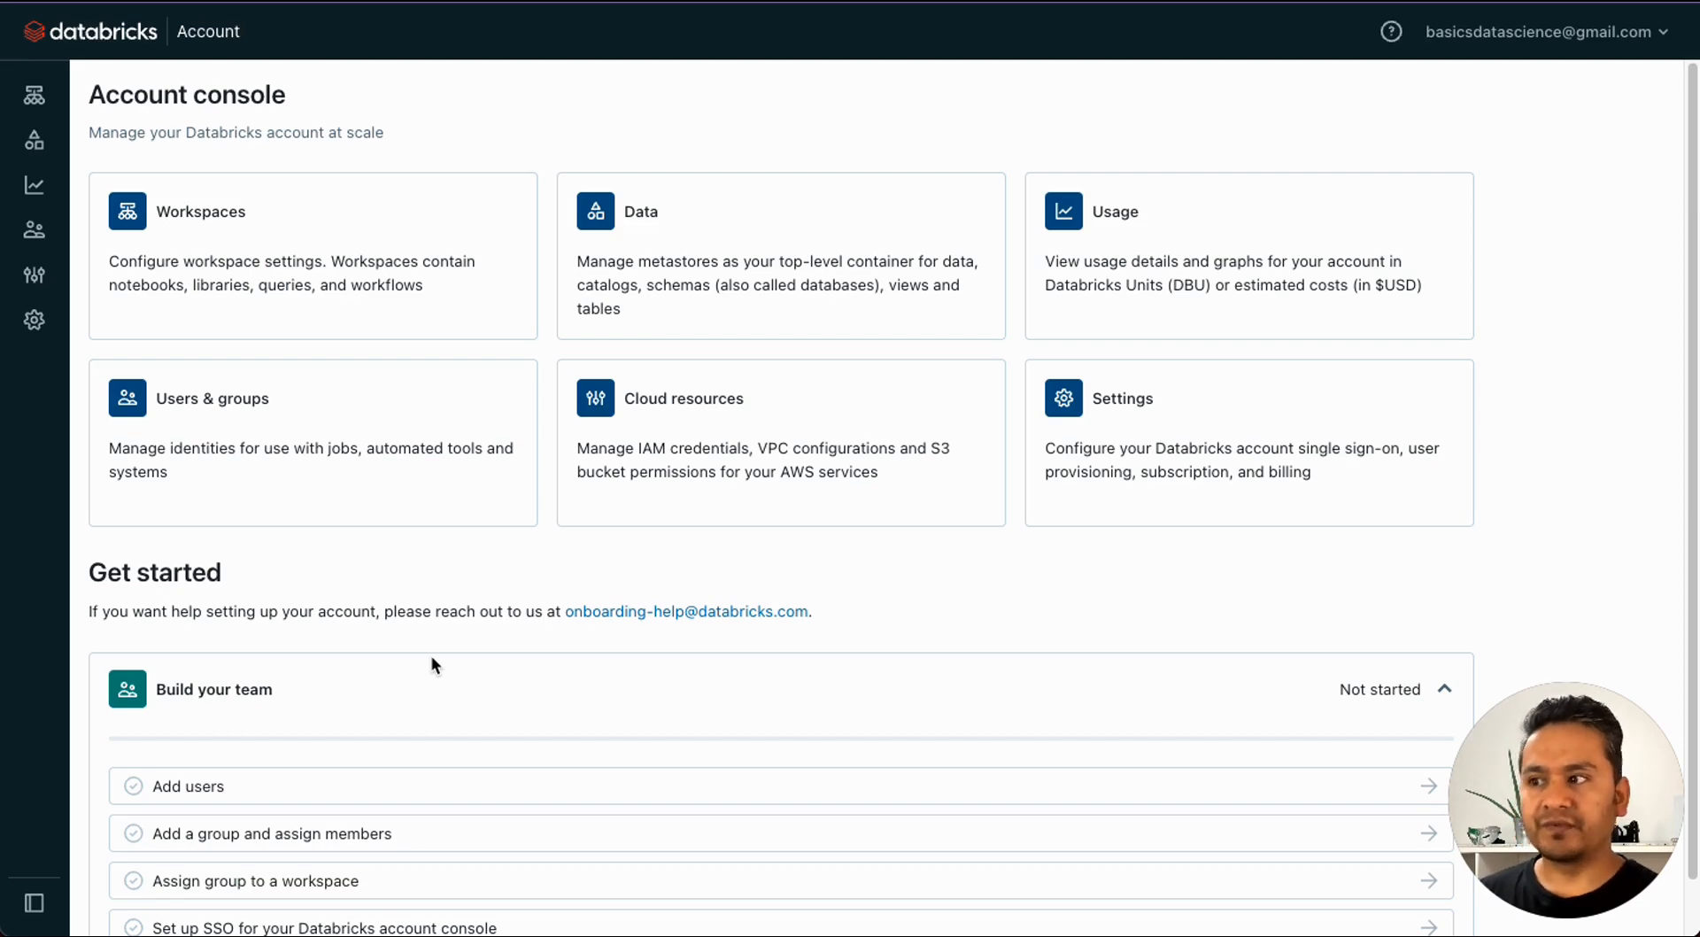
{"action": "left_click", "coordinate": [173, 239]}
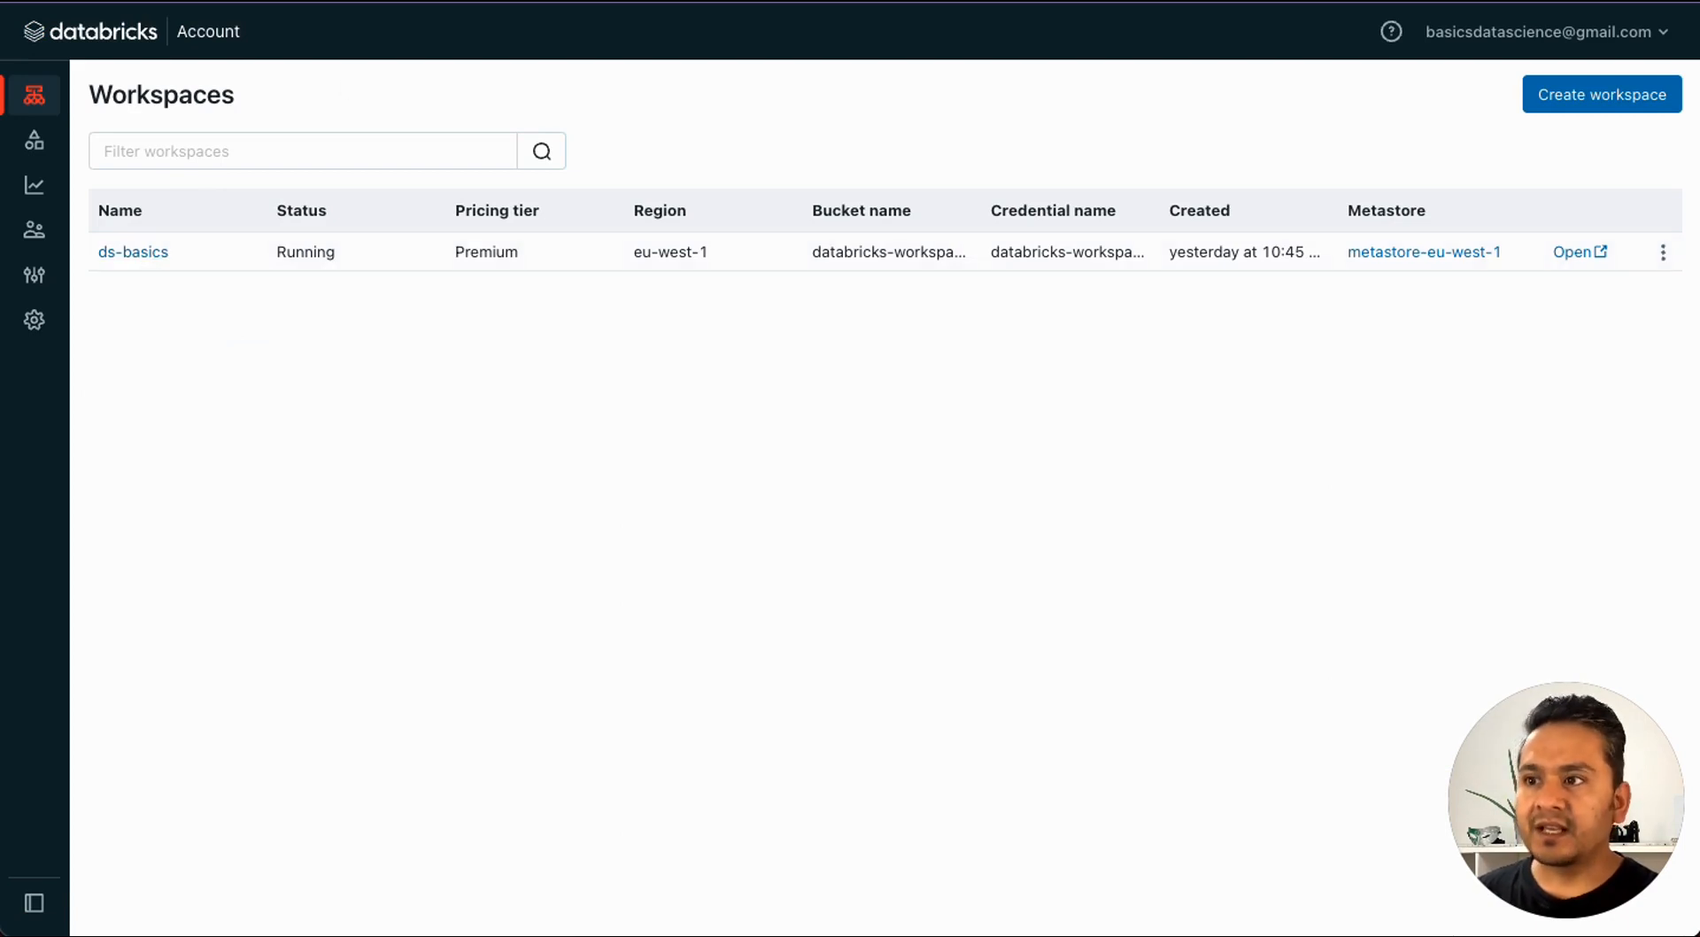
{"action": "key", "text": "ctrl+Tab"}
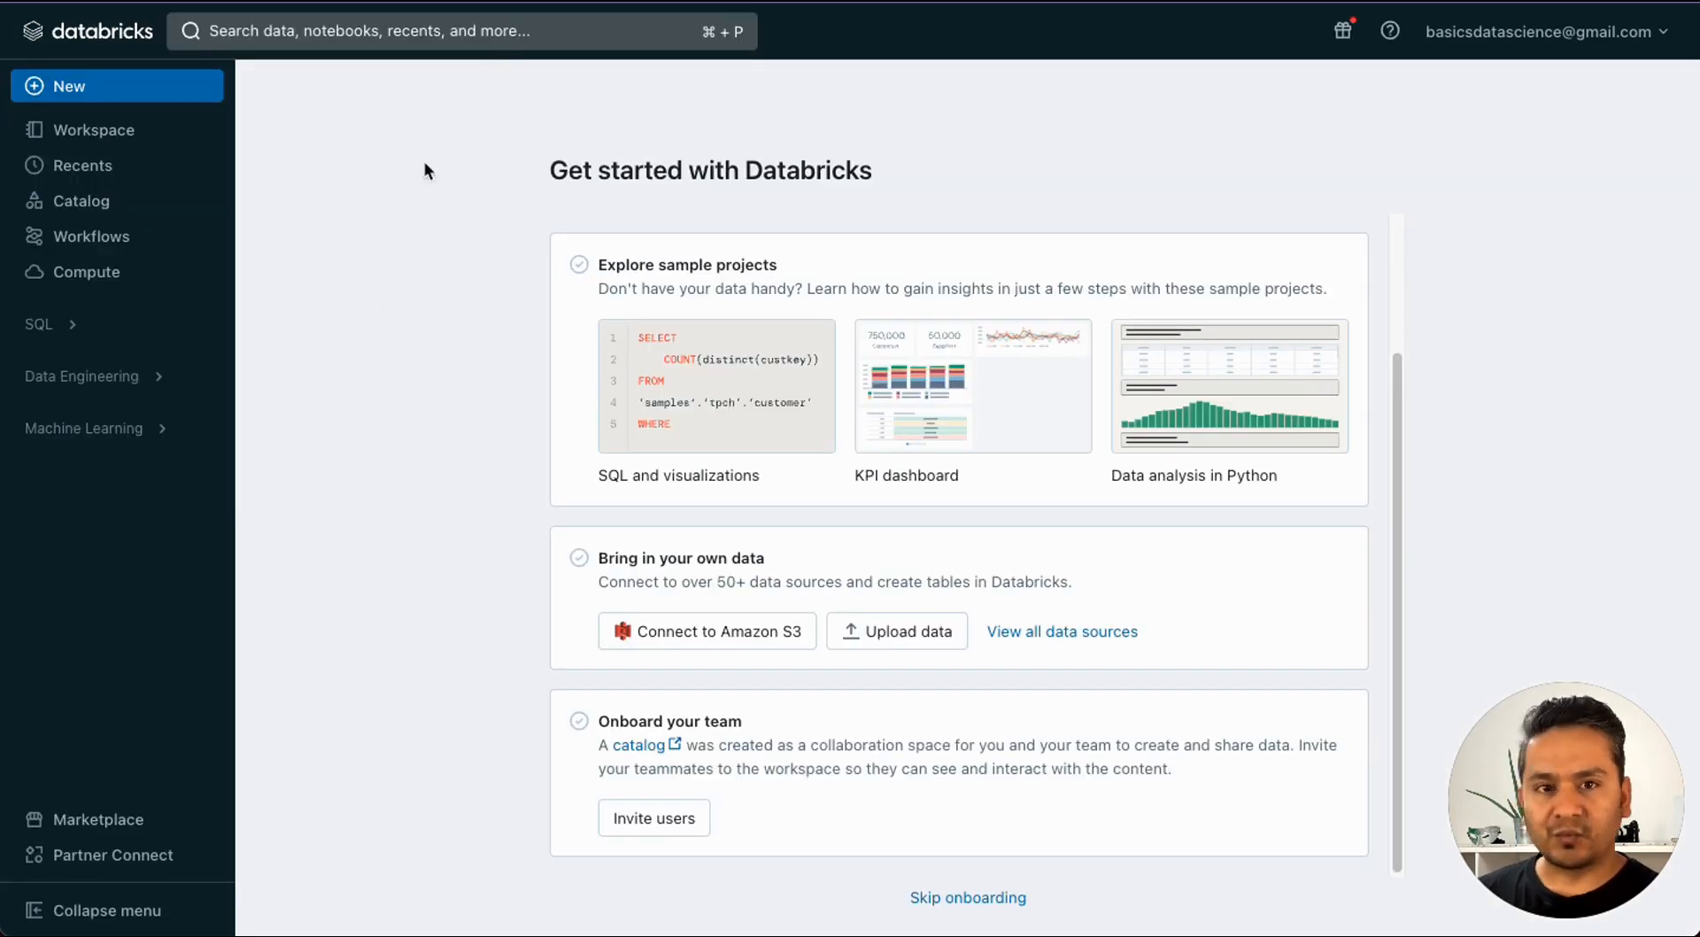
{"action": "key", "text": "ctrl+shift+Tab"}
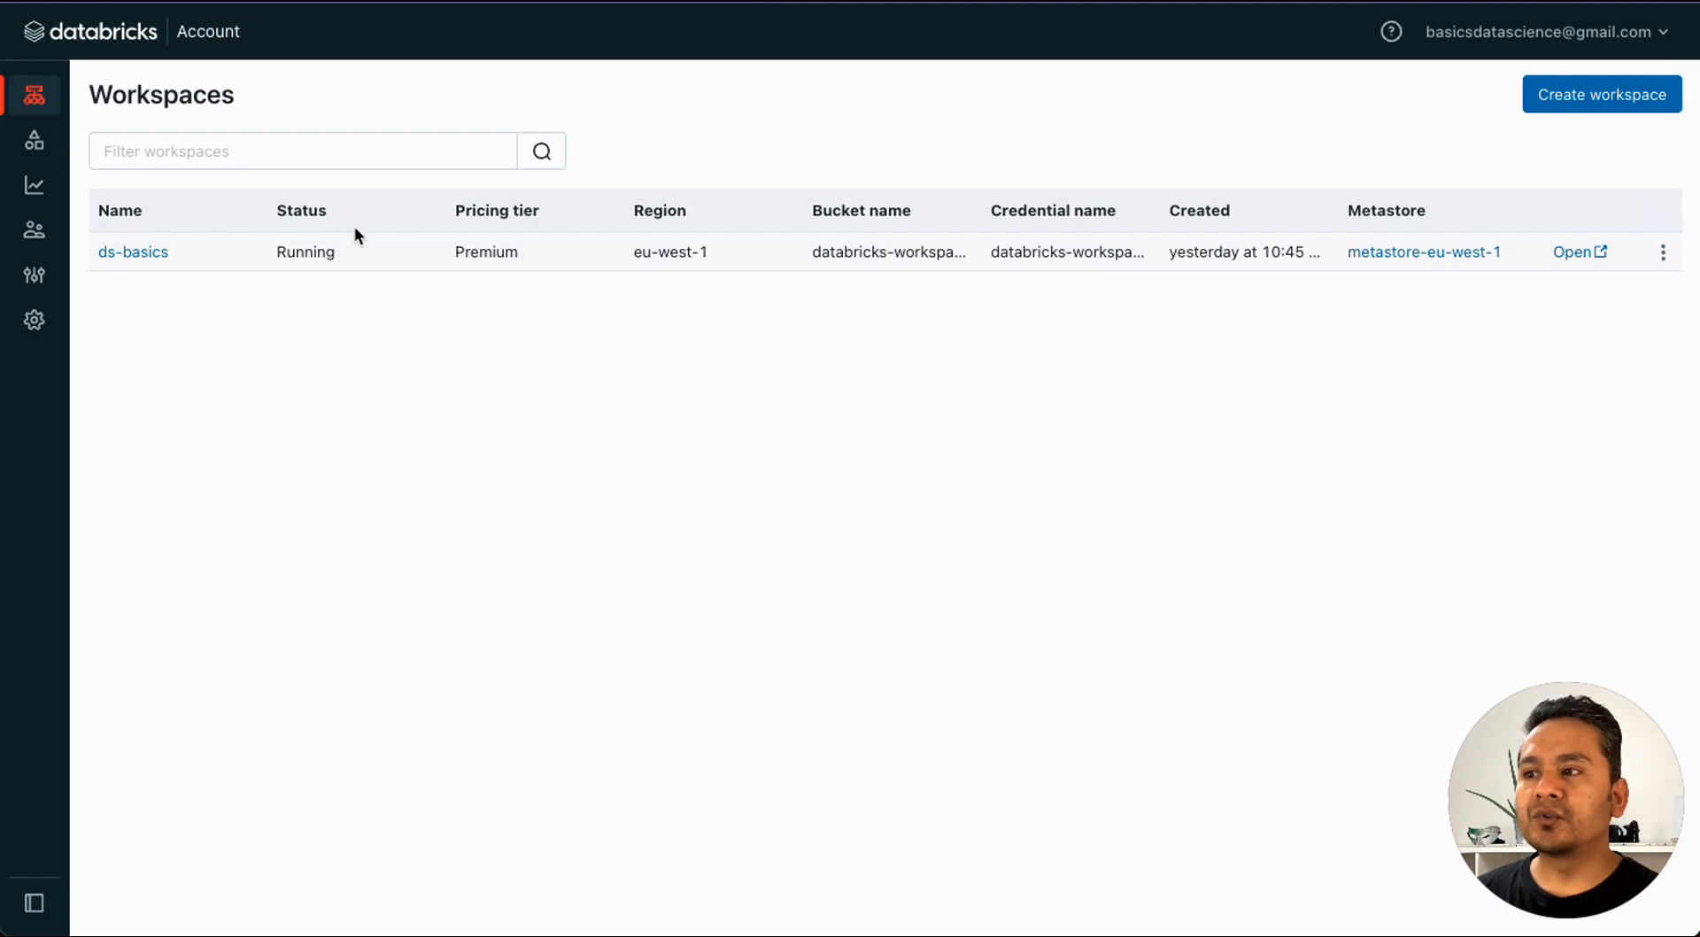
Step: From the account console home, inspect the ds-basics workspace's configuration and follow its workspace URL
{"action": "left_click", "coordinate": [93, 37]}
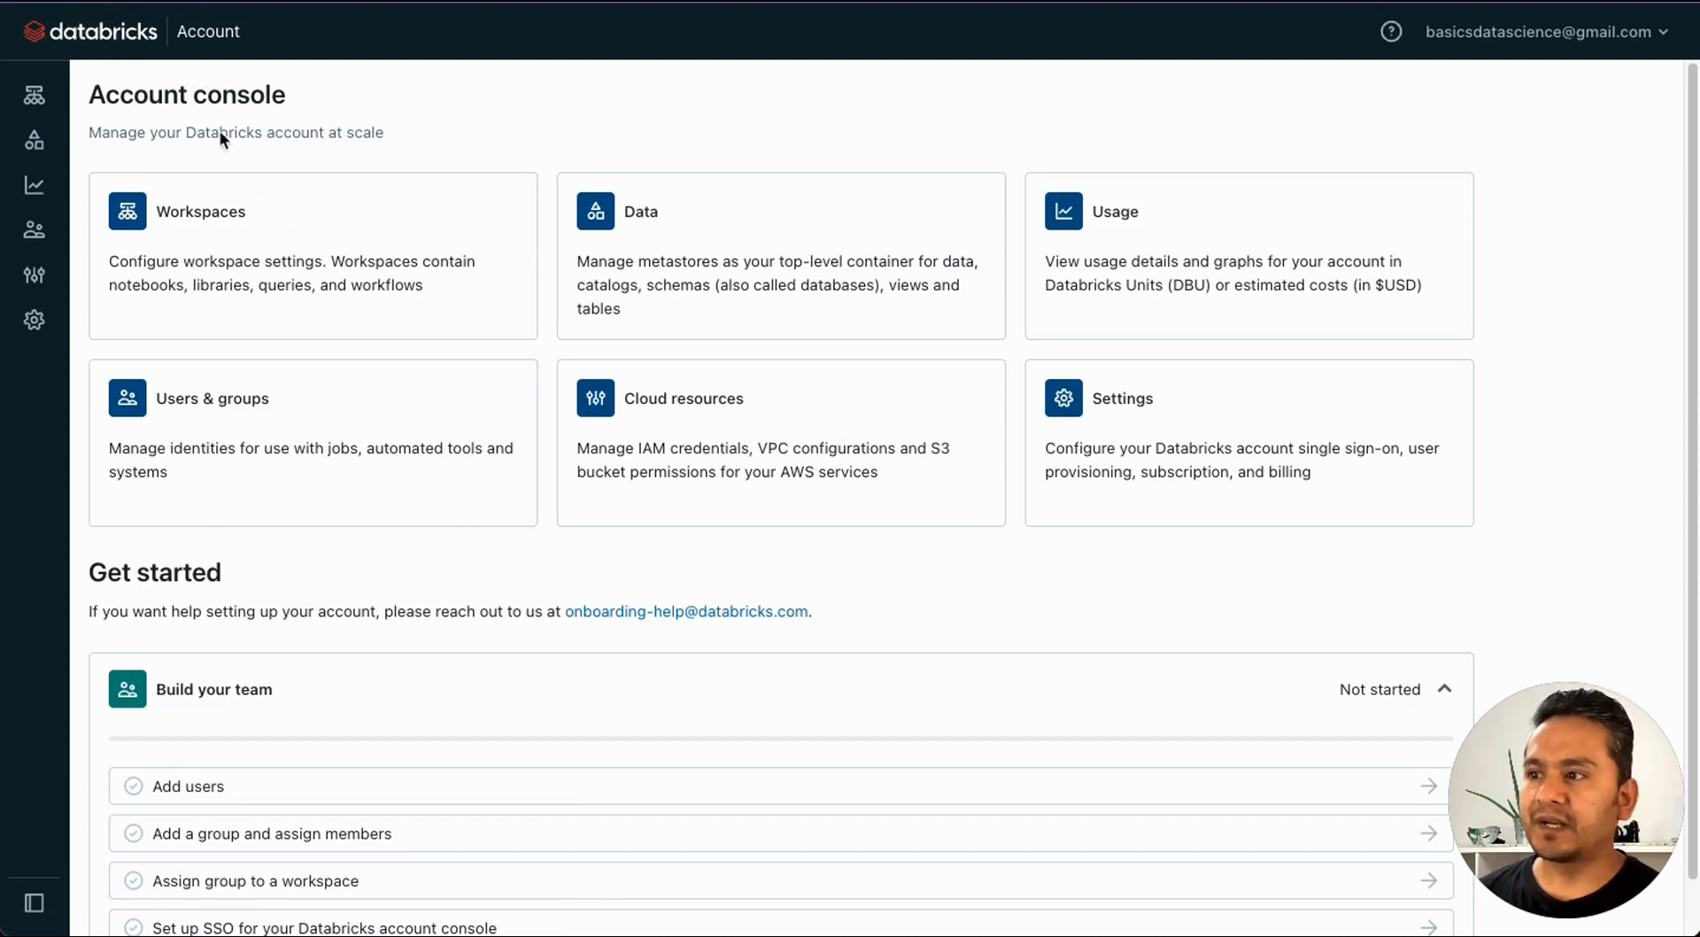
{"action": "left_click", "coordinate": [254, 243]}
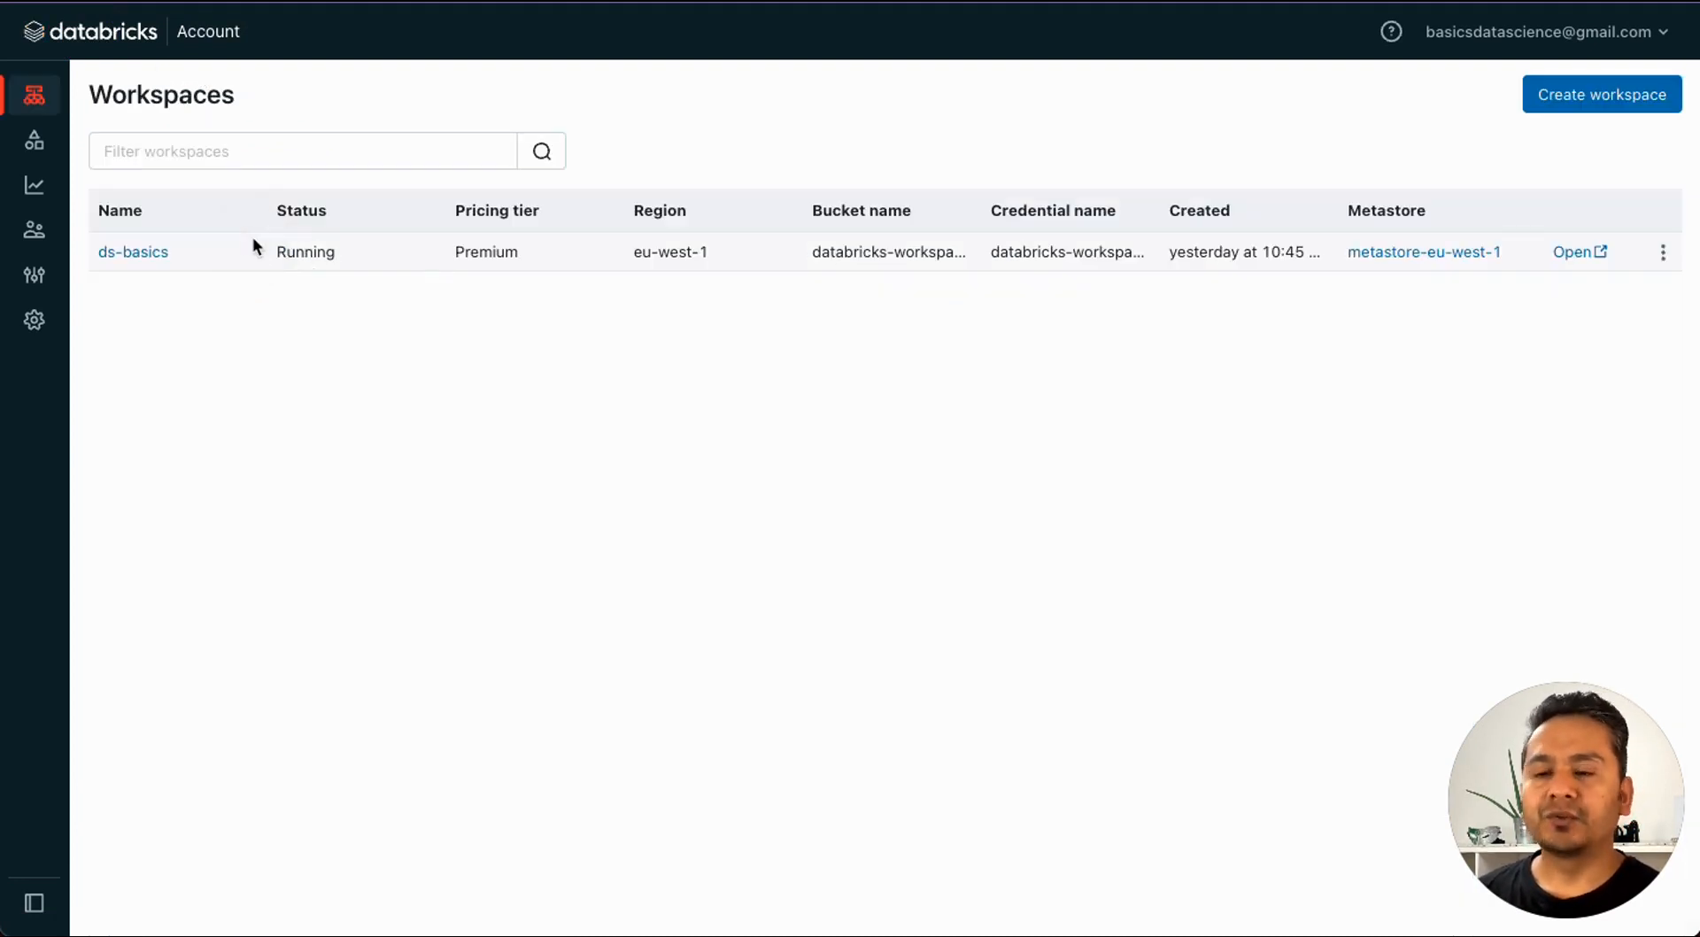
{"action": "left_click", "coordinate": [166, 258]}
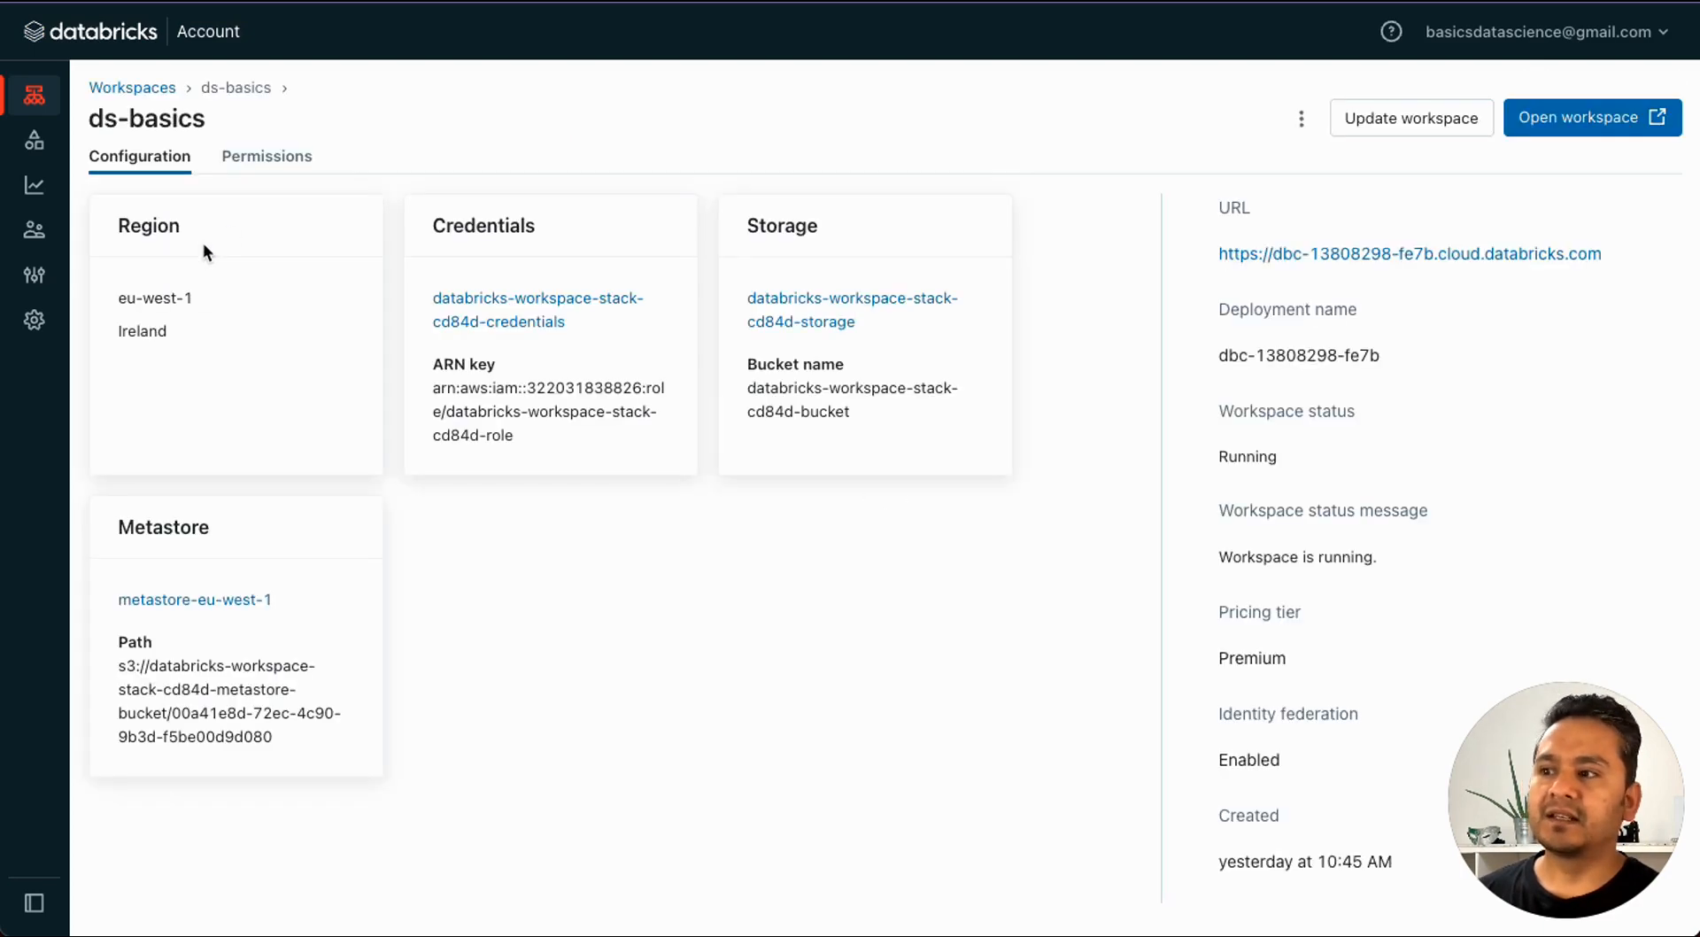
{"action": "left_click", "coordinate": [1365, 256]}
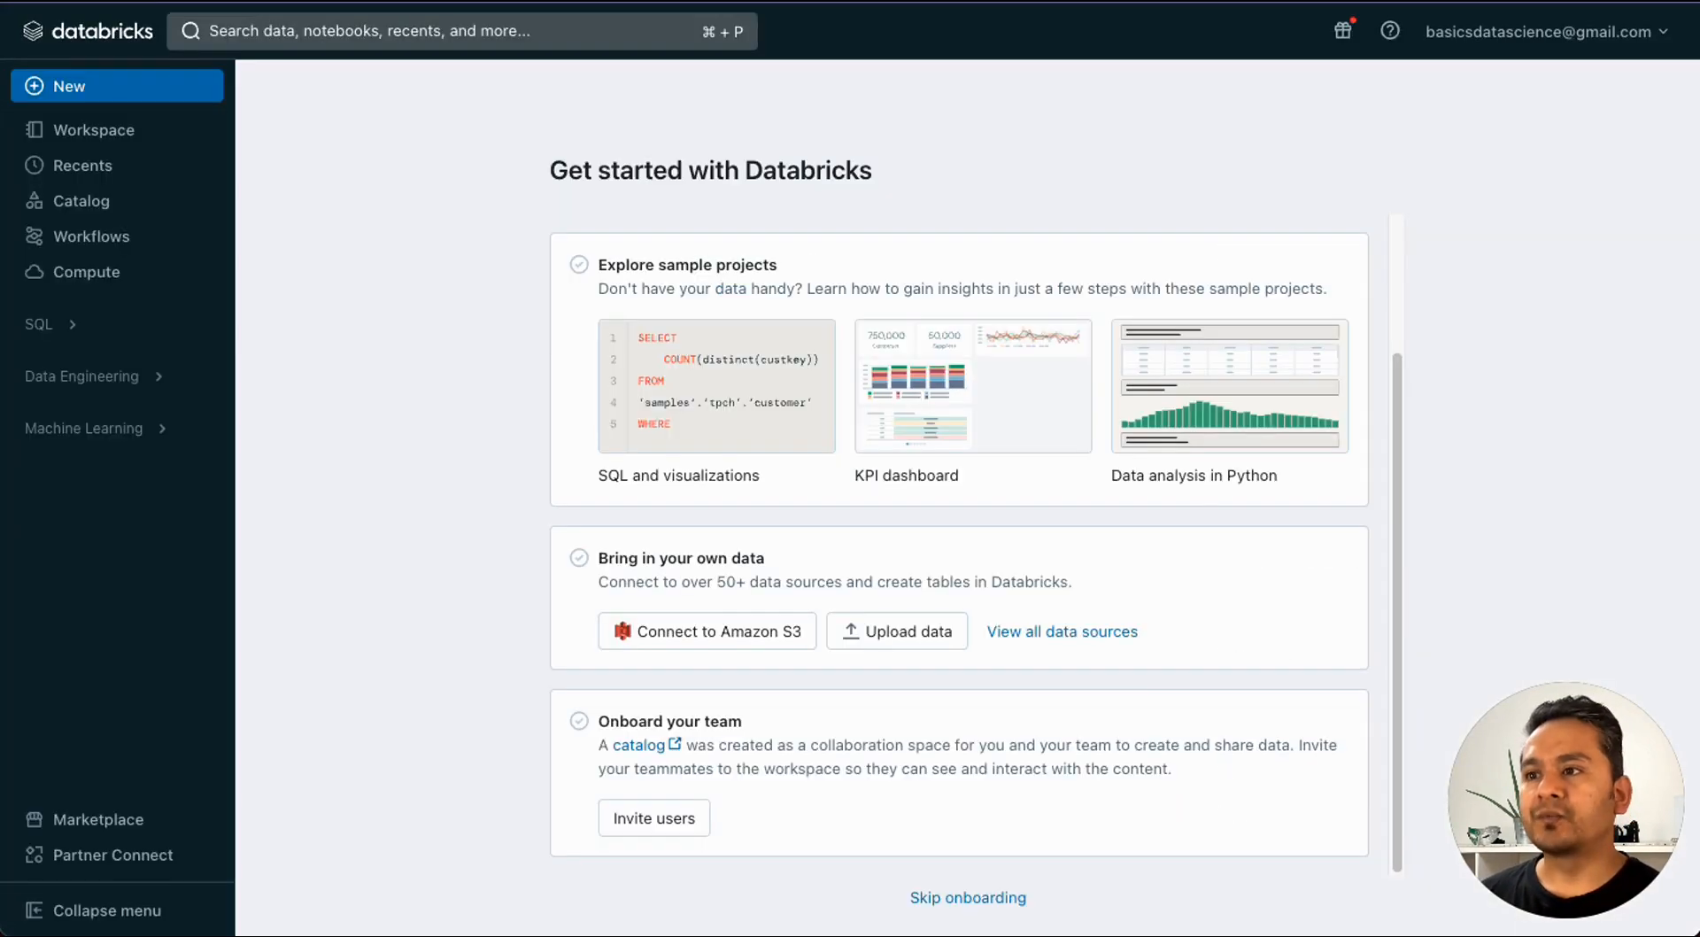
Step: Switch to the Community Edition workspace and view its all-purpose compute list
{"action": "left_click", "coordinate": [448, 420]}
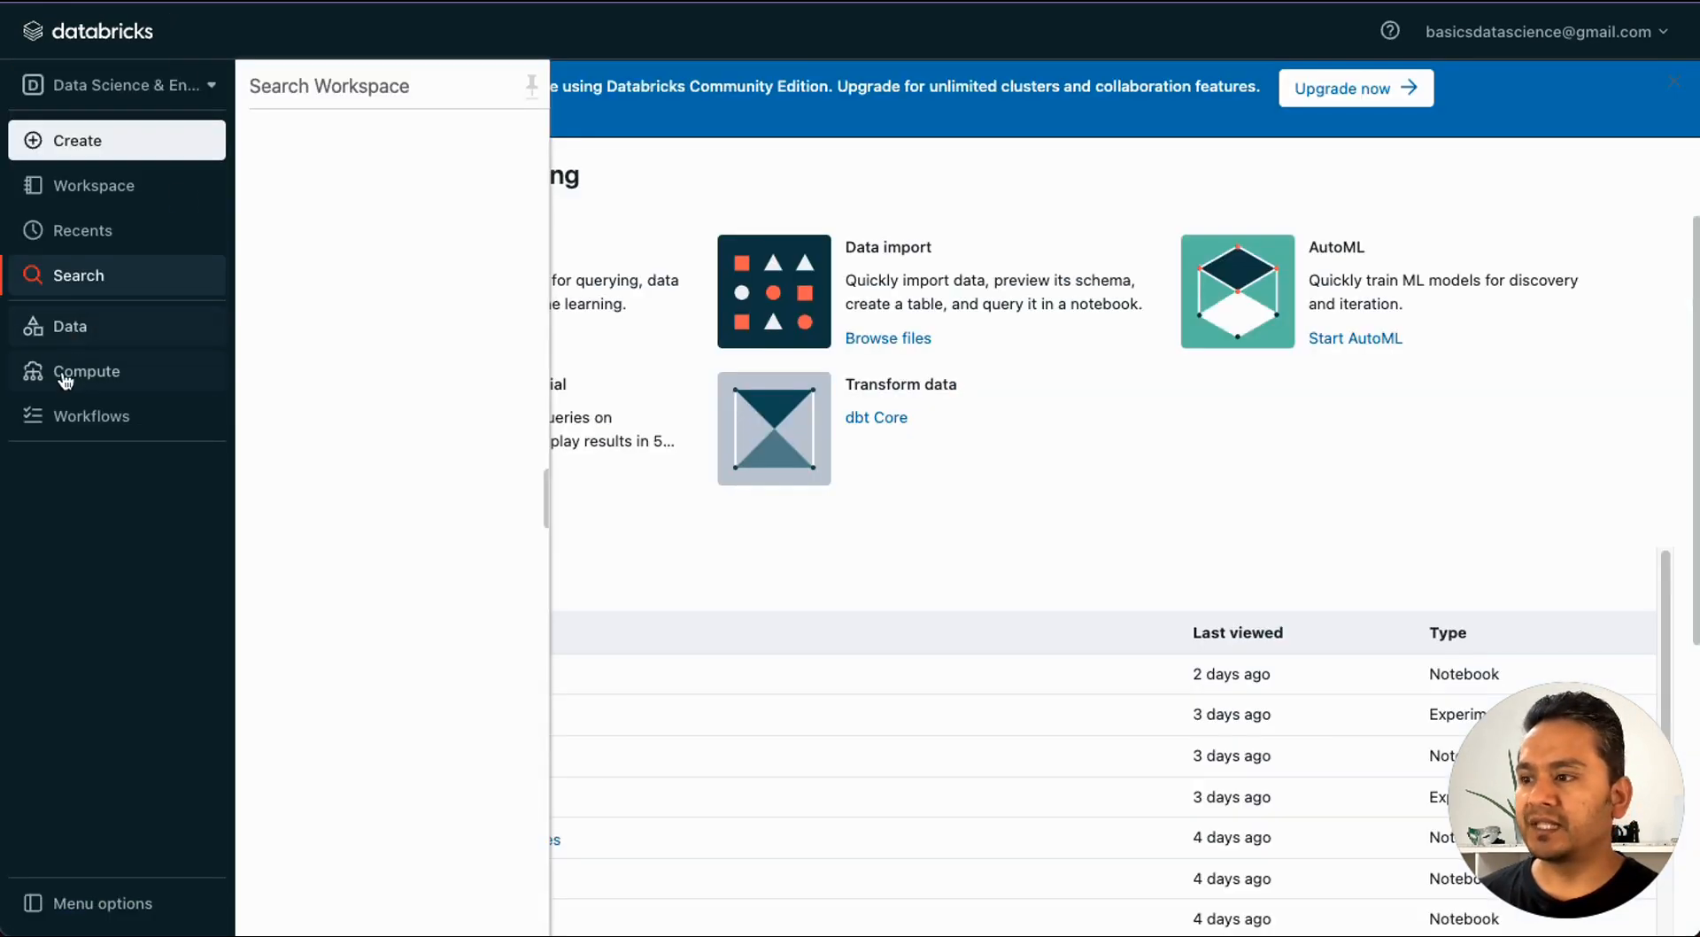
{"action": "left_click", "coordinate": [87, 374]}
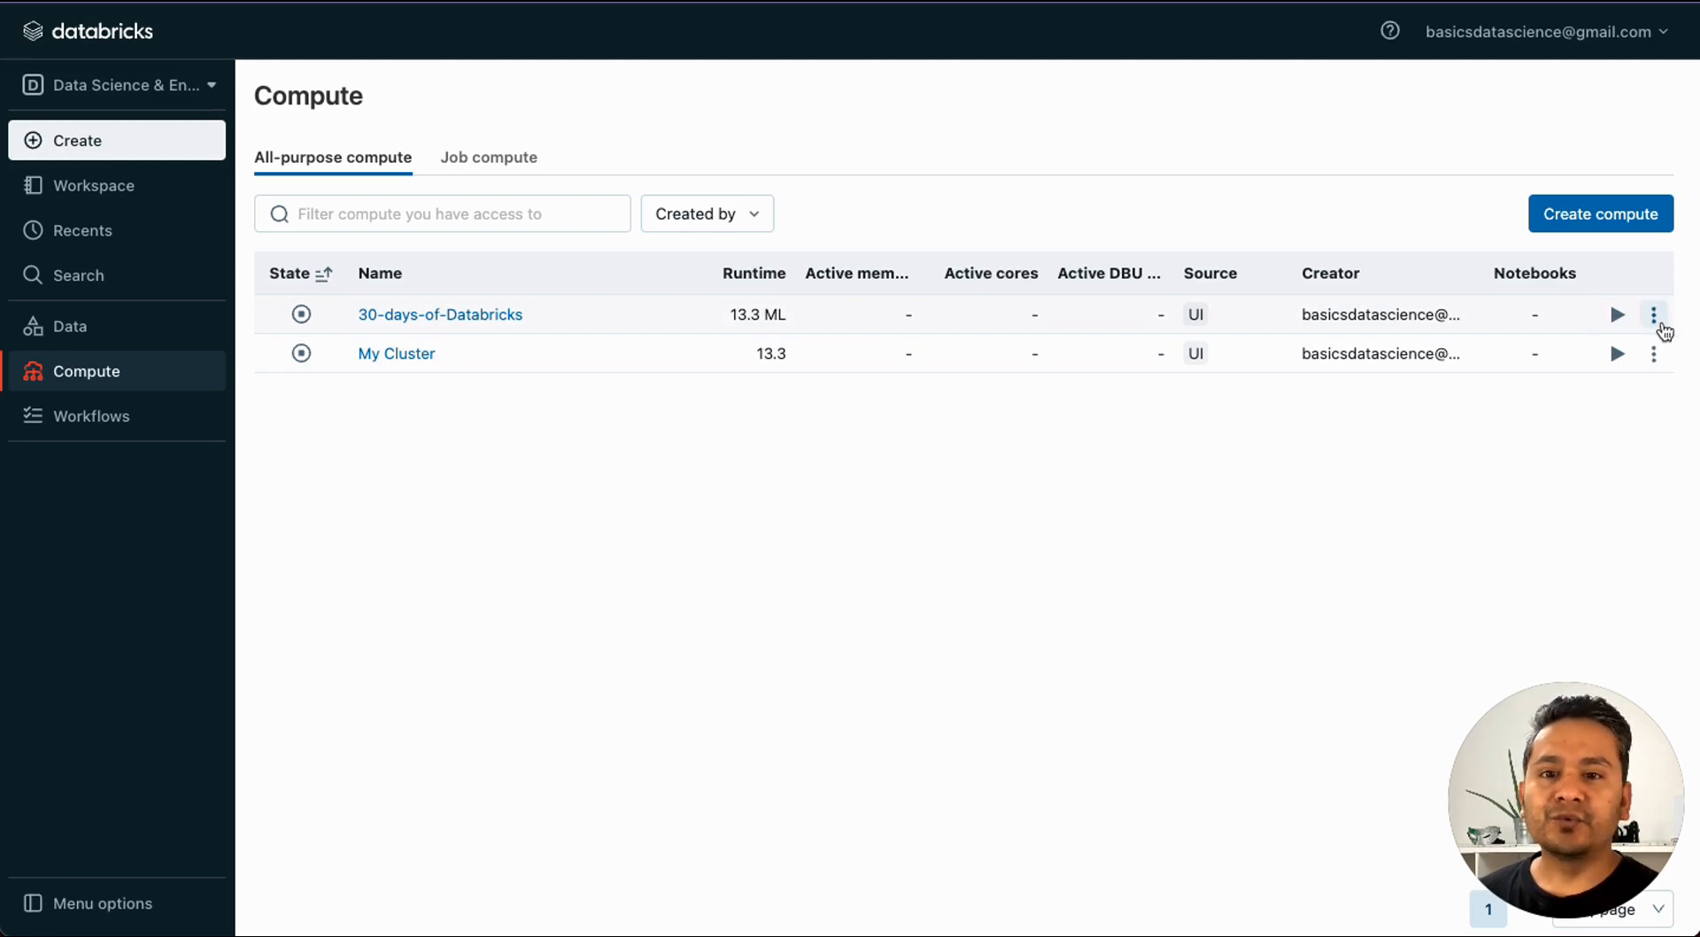
Step: Start the 30-days-of-Databricks cluster from the Community Edition compute list
{"action": "left_click", "coordinate": [1653, 317]}
{"action": "left_click", "coordinate": [1617, 315]}
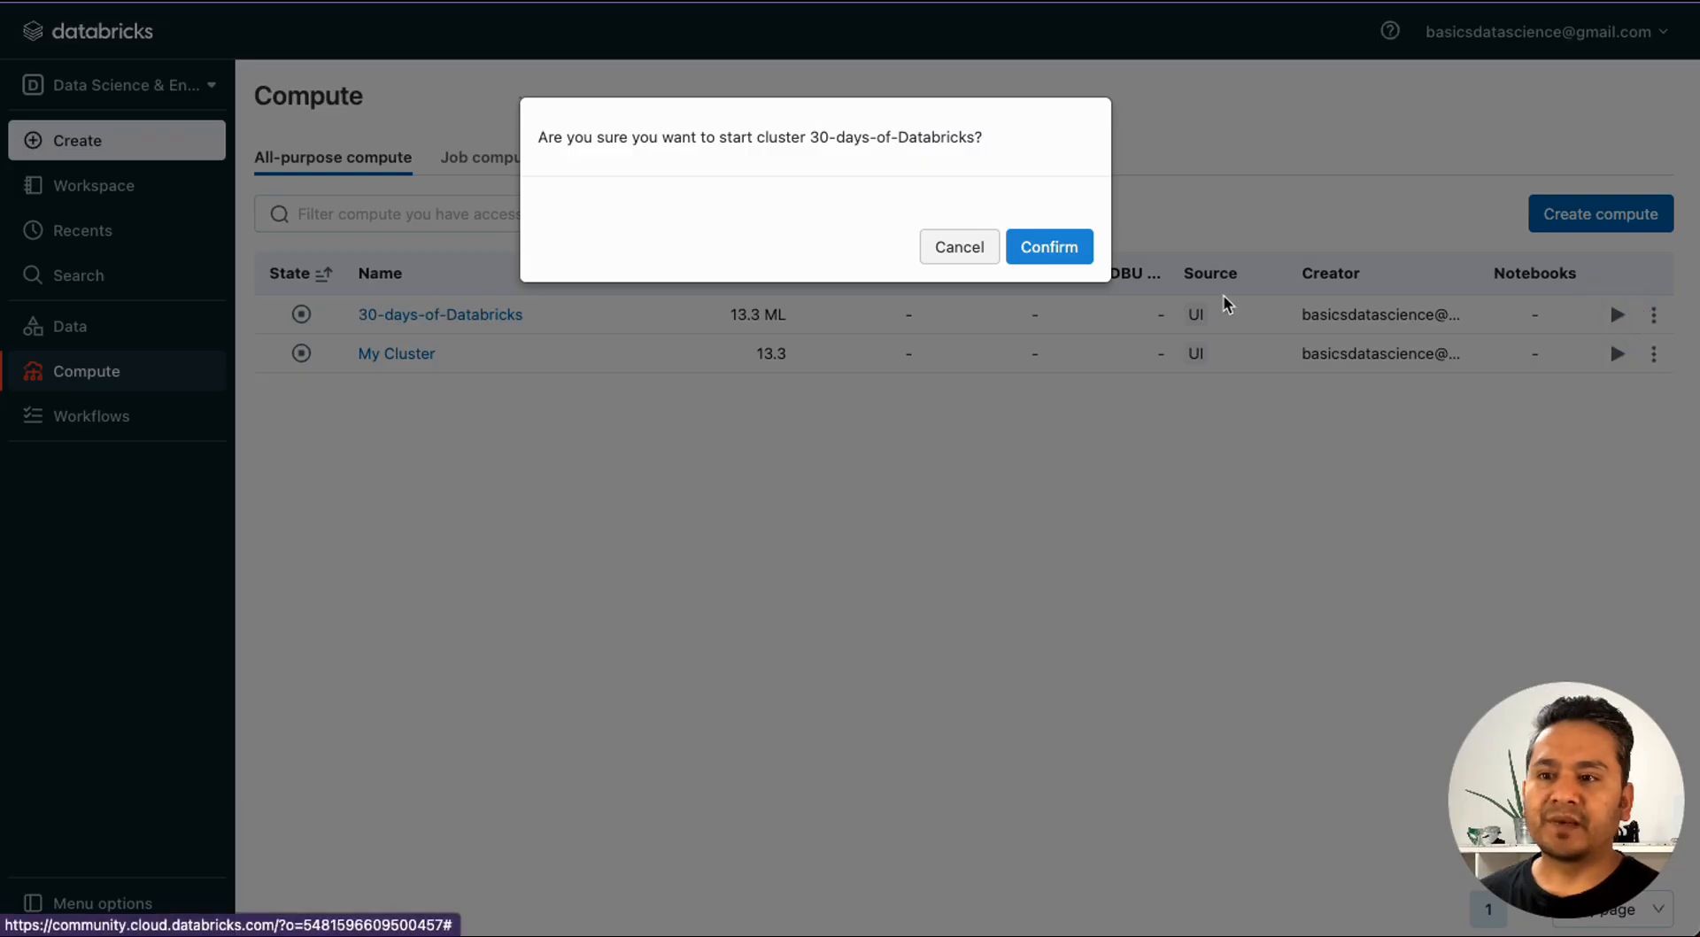
{"action": "left_click", "coordinate": [1064, 251]}
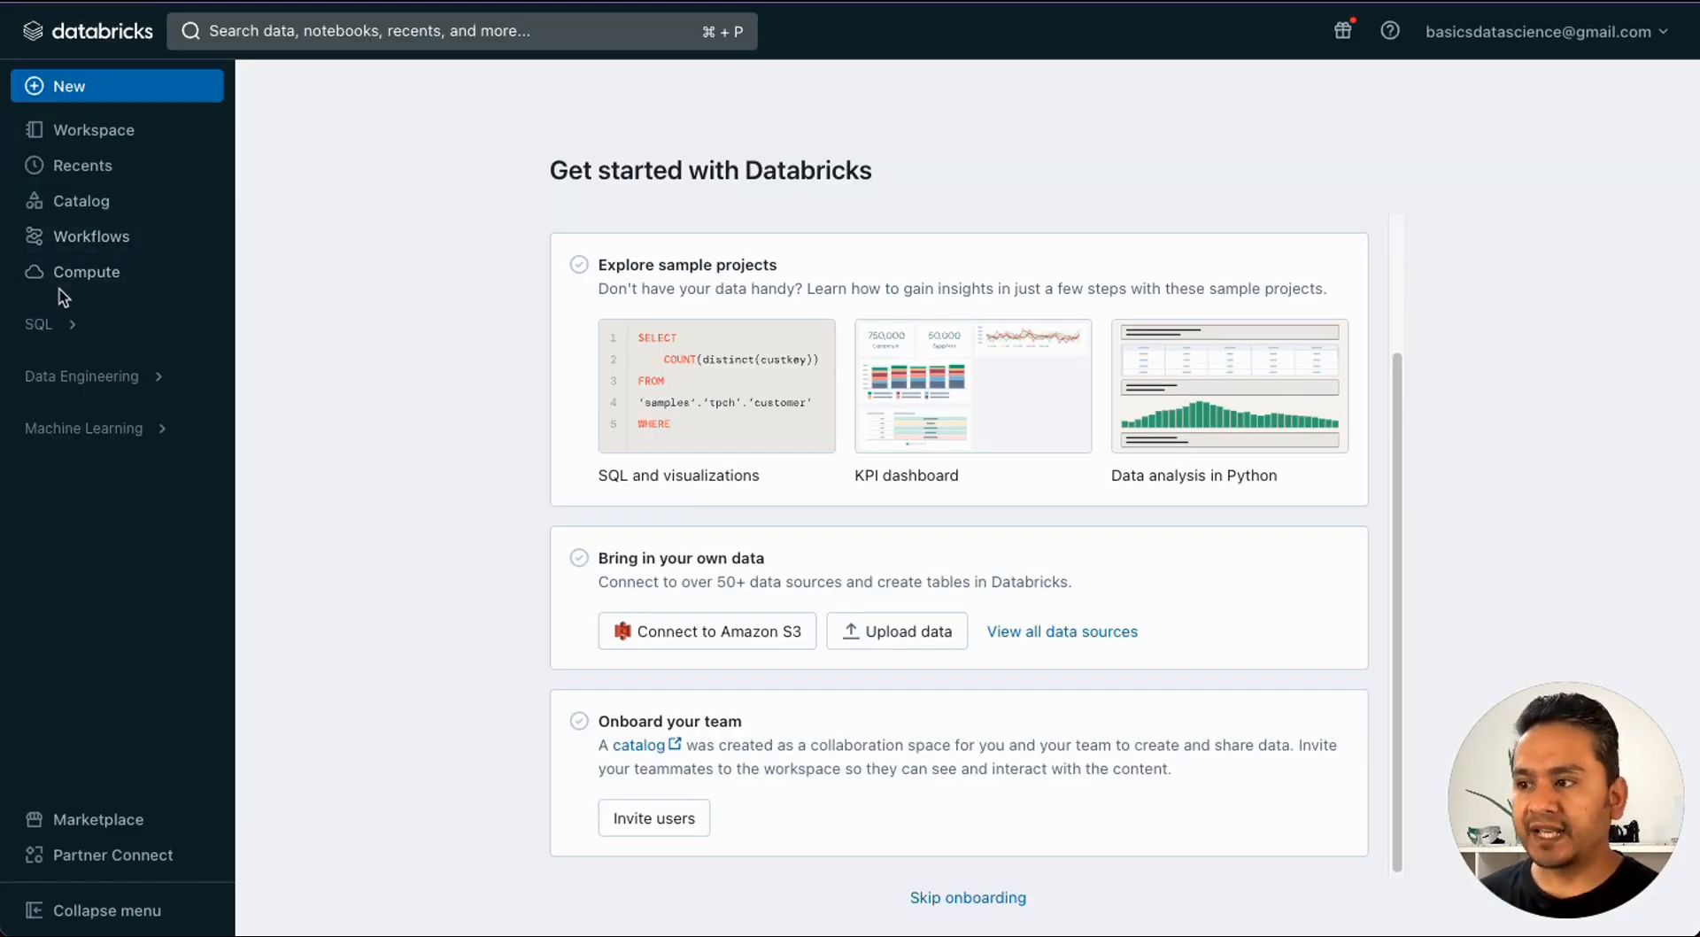
Step: In the full workspace's compute area, view job compute, SQL warehouses, pools and policies, and return to all-purpose compute
{"action": "left_click", "coordinate": [95, 279]}
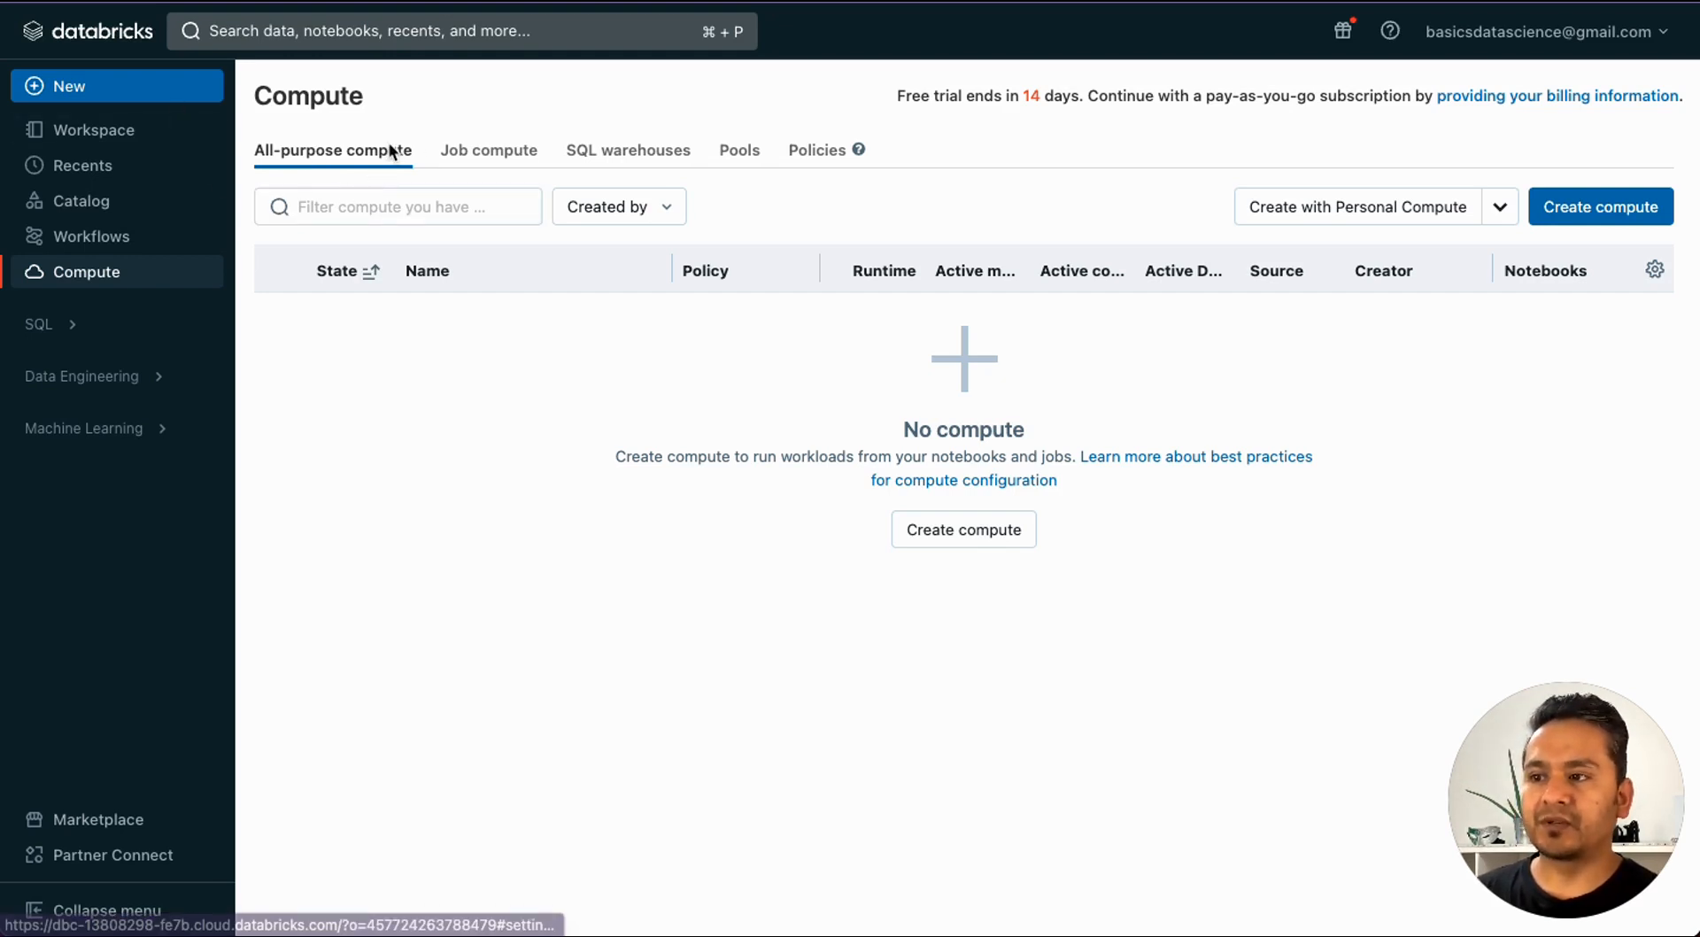
{"action": "left_click", "coordinate": [502, 150]}
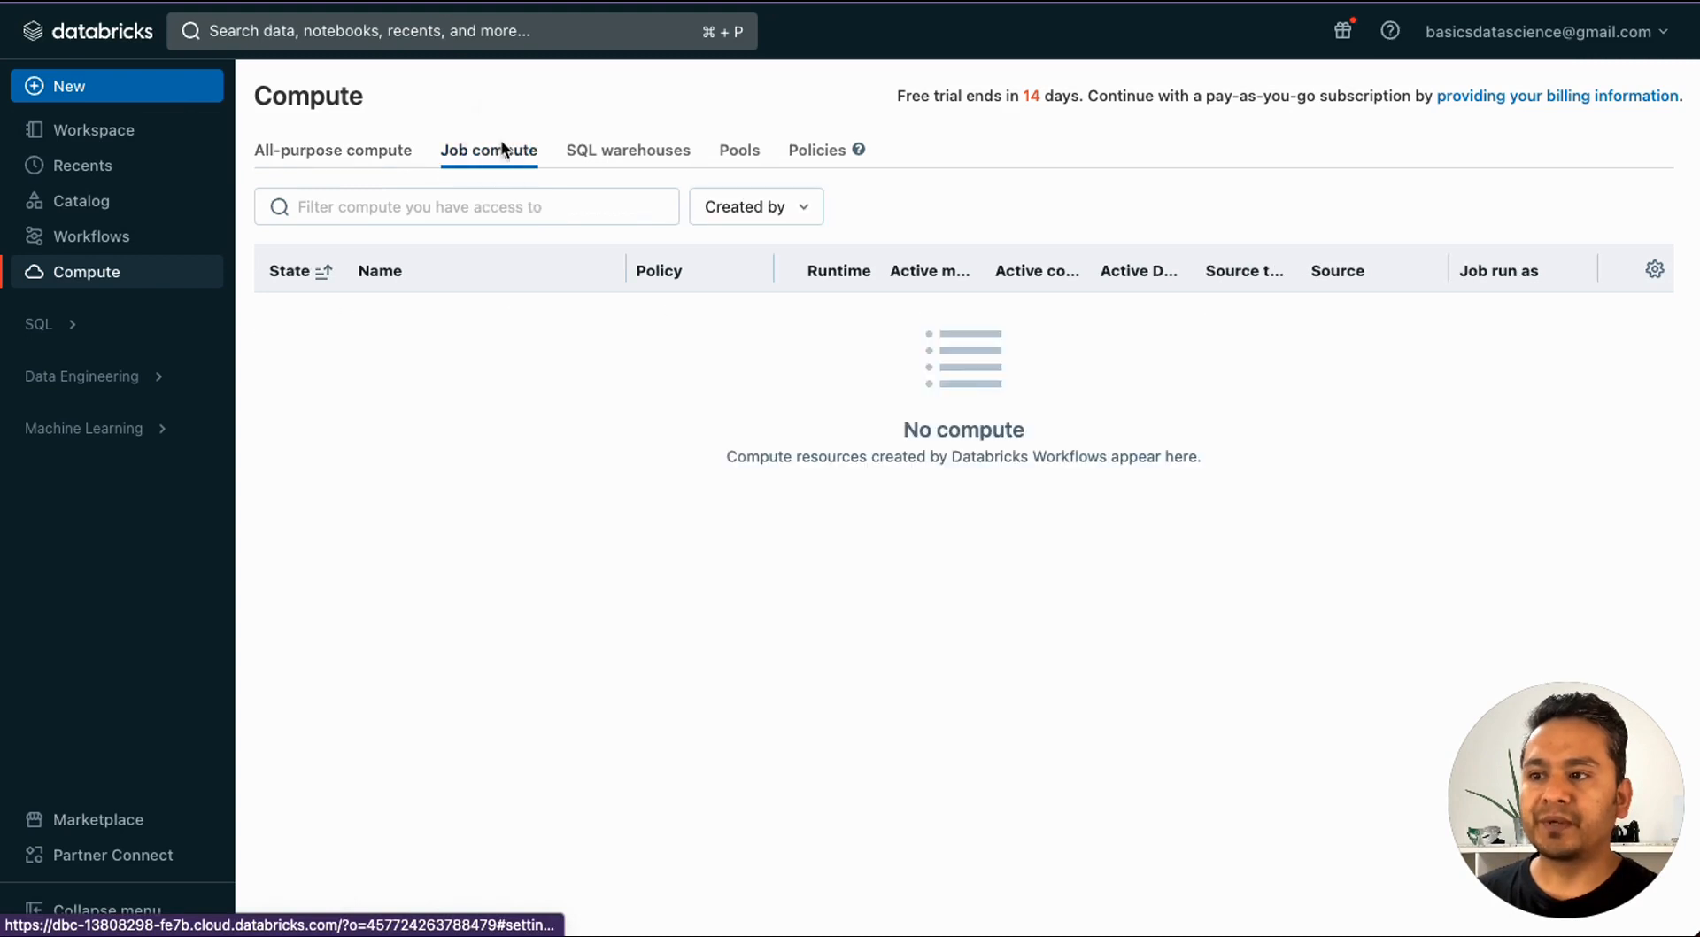
{"action": "left_click", "coordinate": [599, 155]}
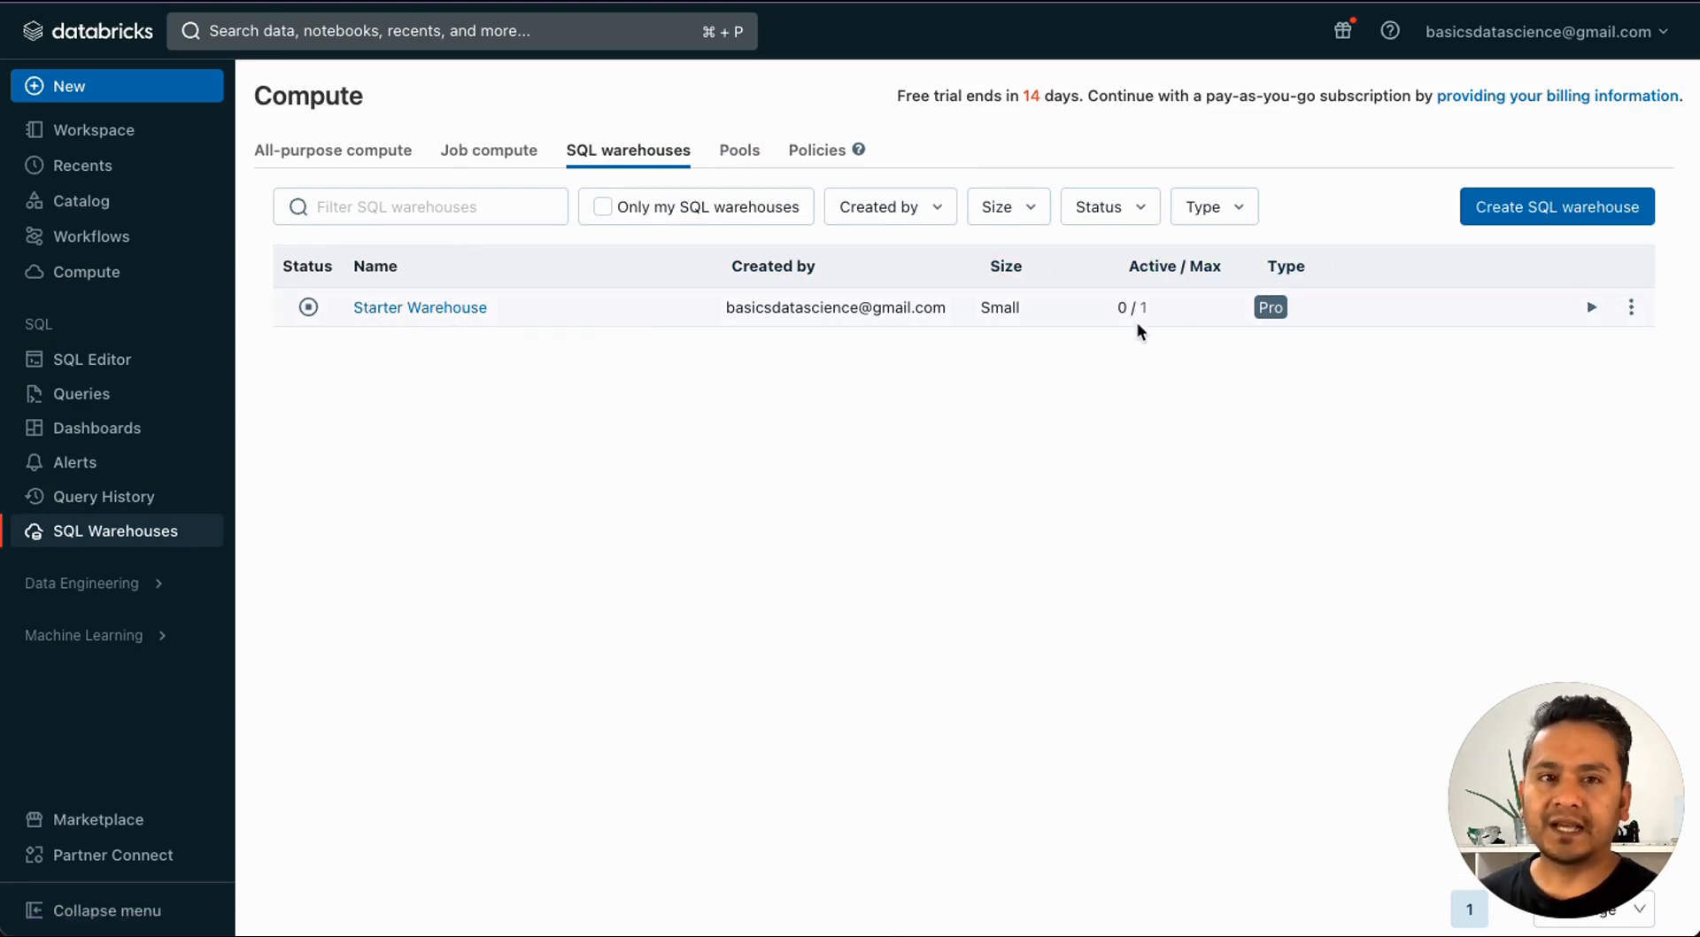
{"action": "left_click", "coordinate": [740, 150]}
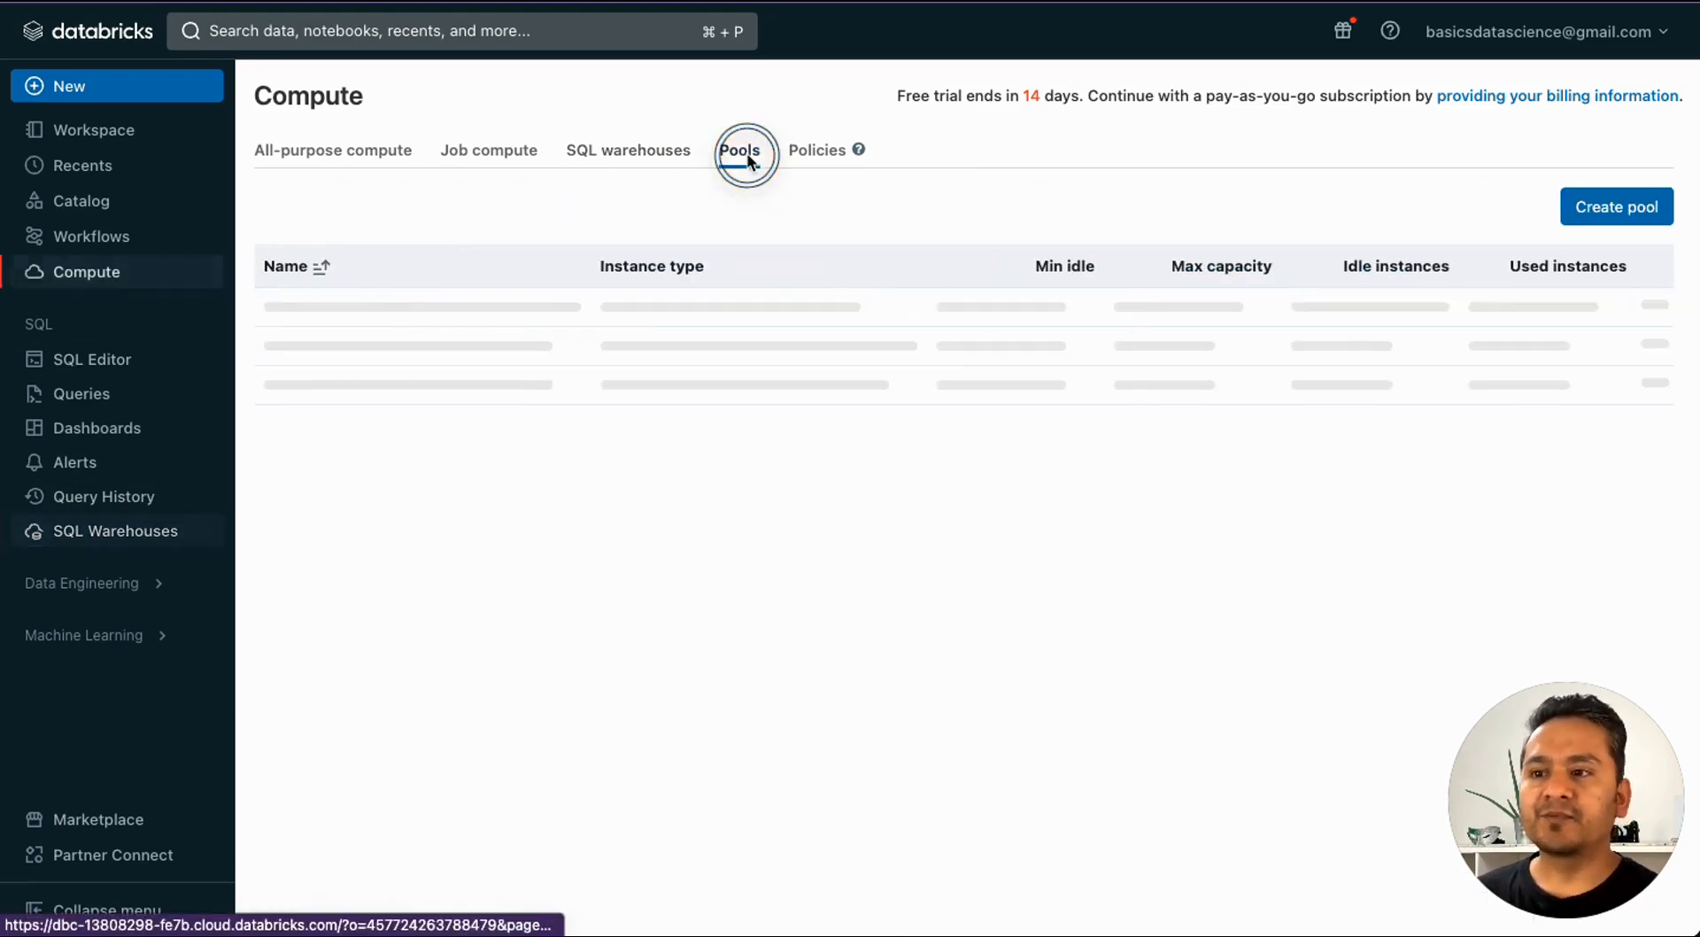
{"action": "left_click", "coordinate": [840, 159]}
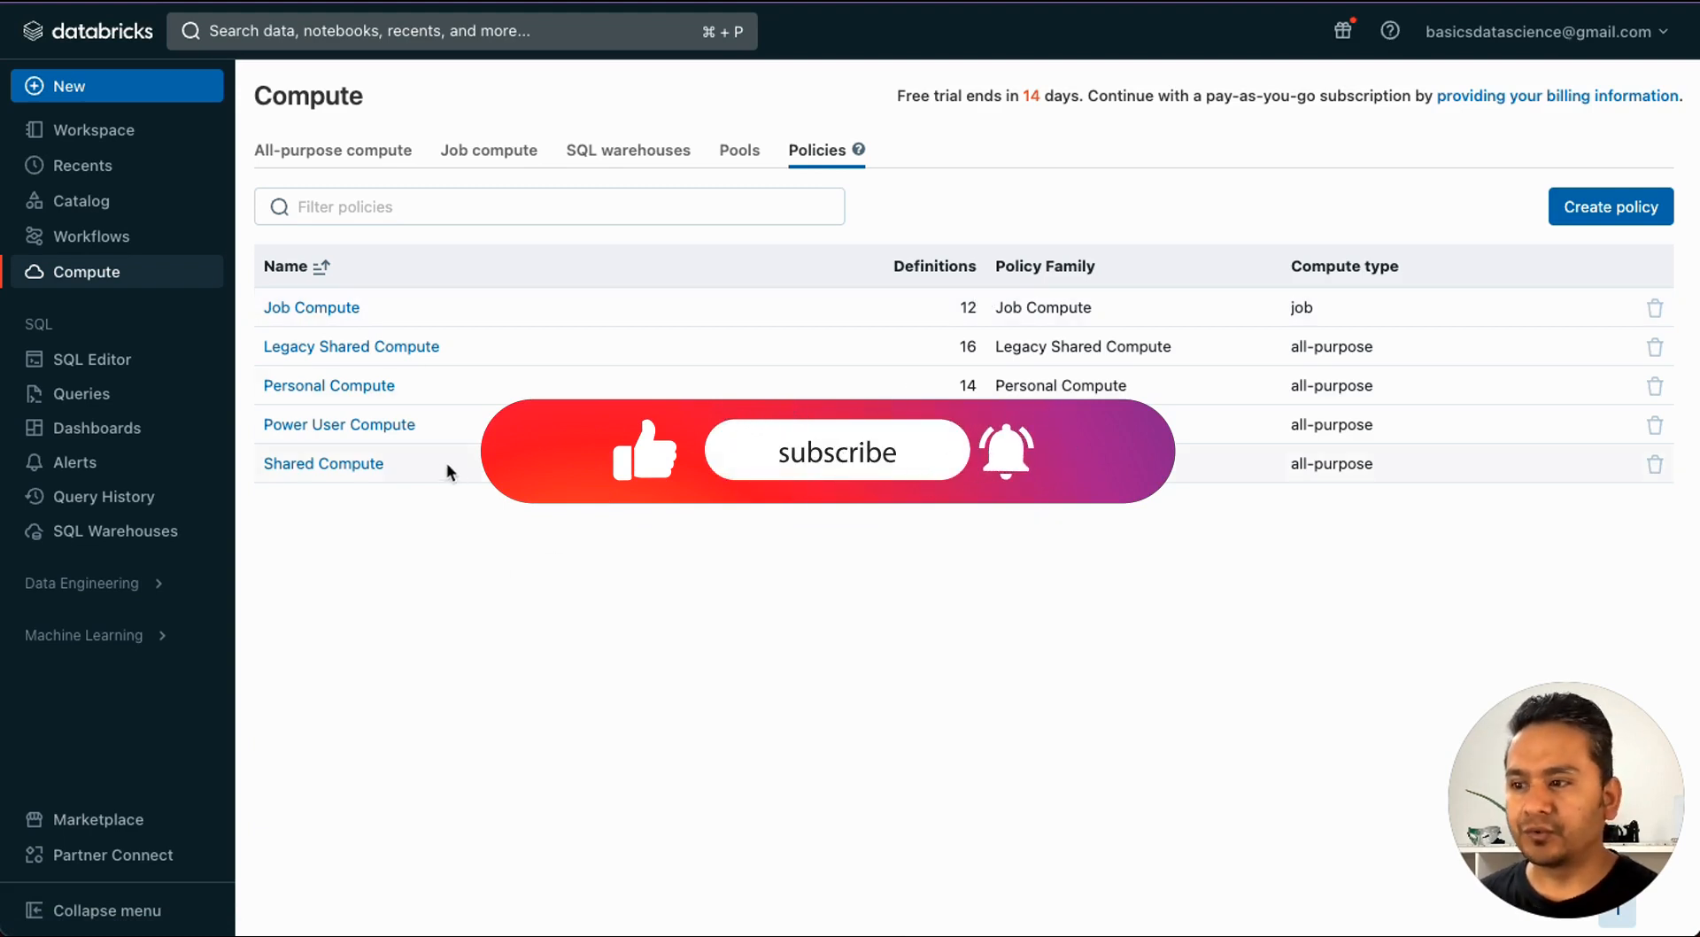
{"action": "left_click", "coordinate": [317, 158]}
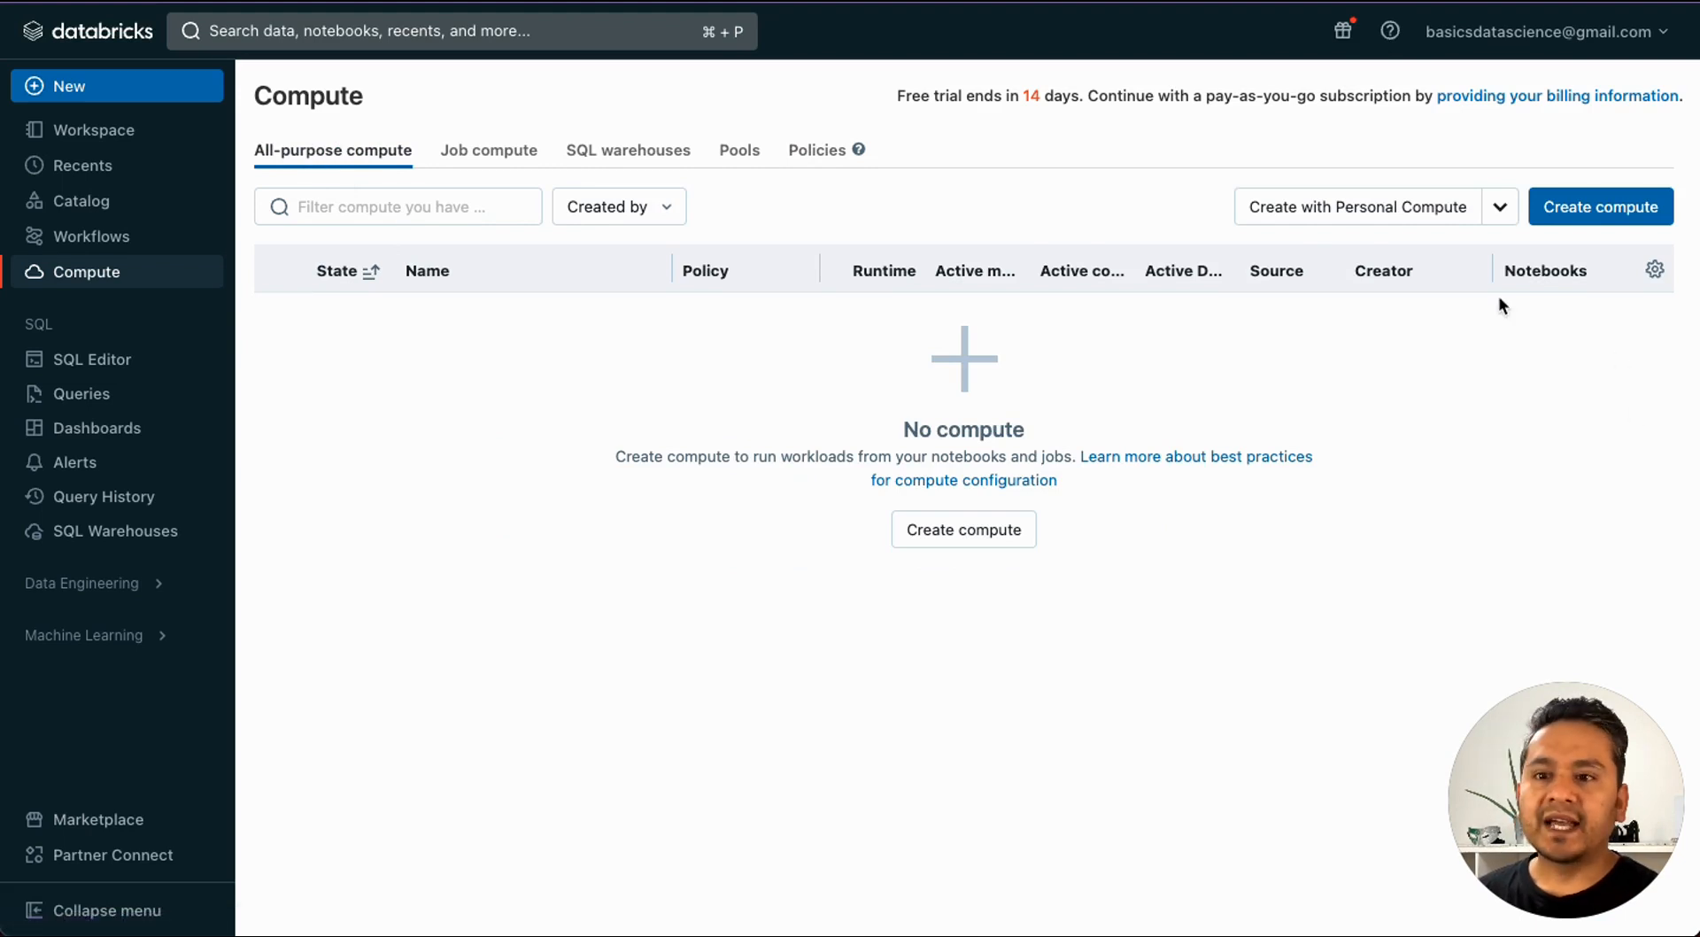
Step: Begin creating a new all-purpose compute and review its summary and its minimum and maximum worker settings
{"action": "left_click", "coordinate": [1575, 215]}
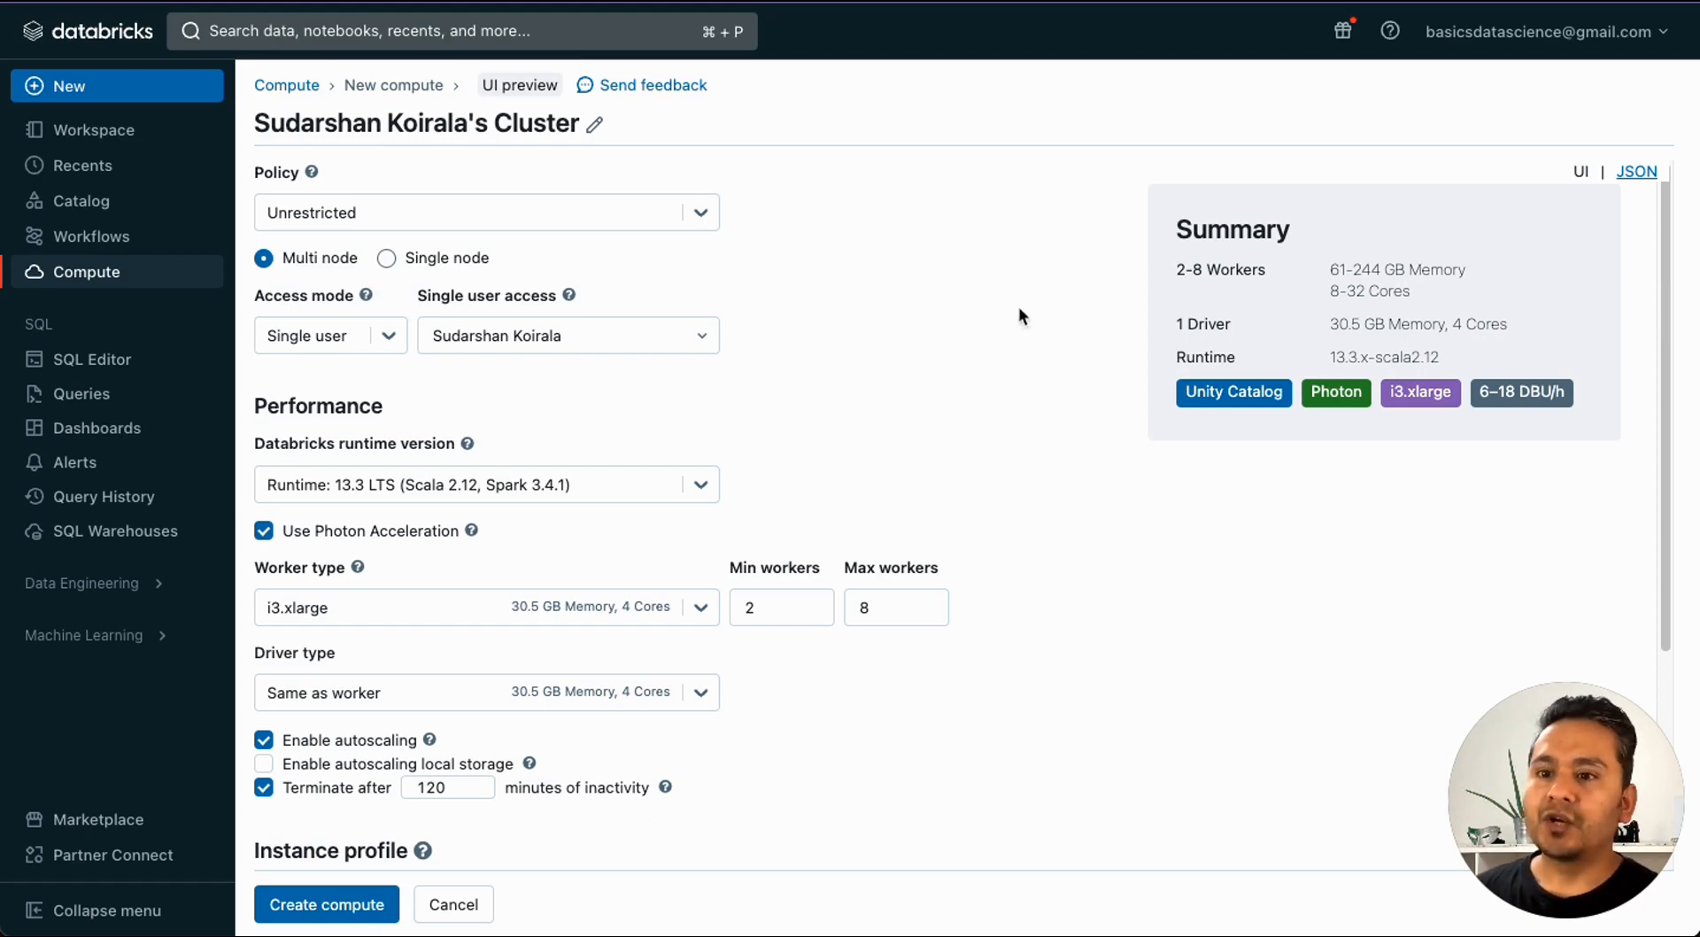
{"action": "left_click_drag", "start_coordinate": [1178, 228], "coordinate": [1286, 232]}
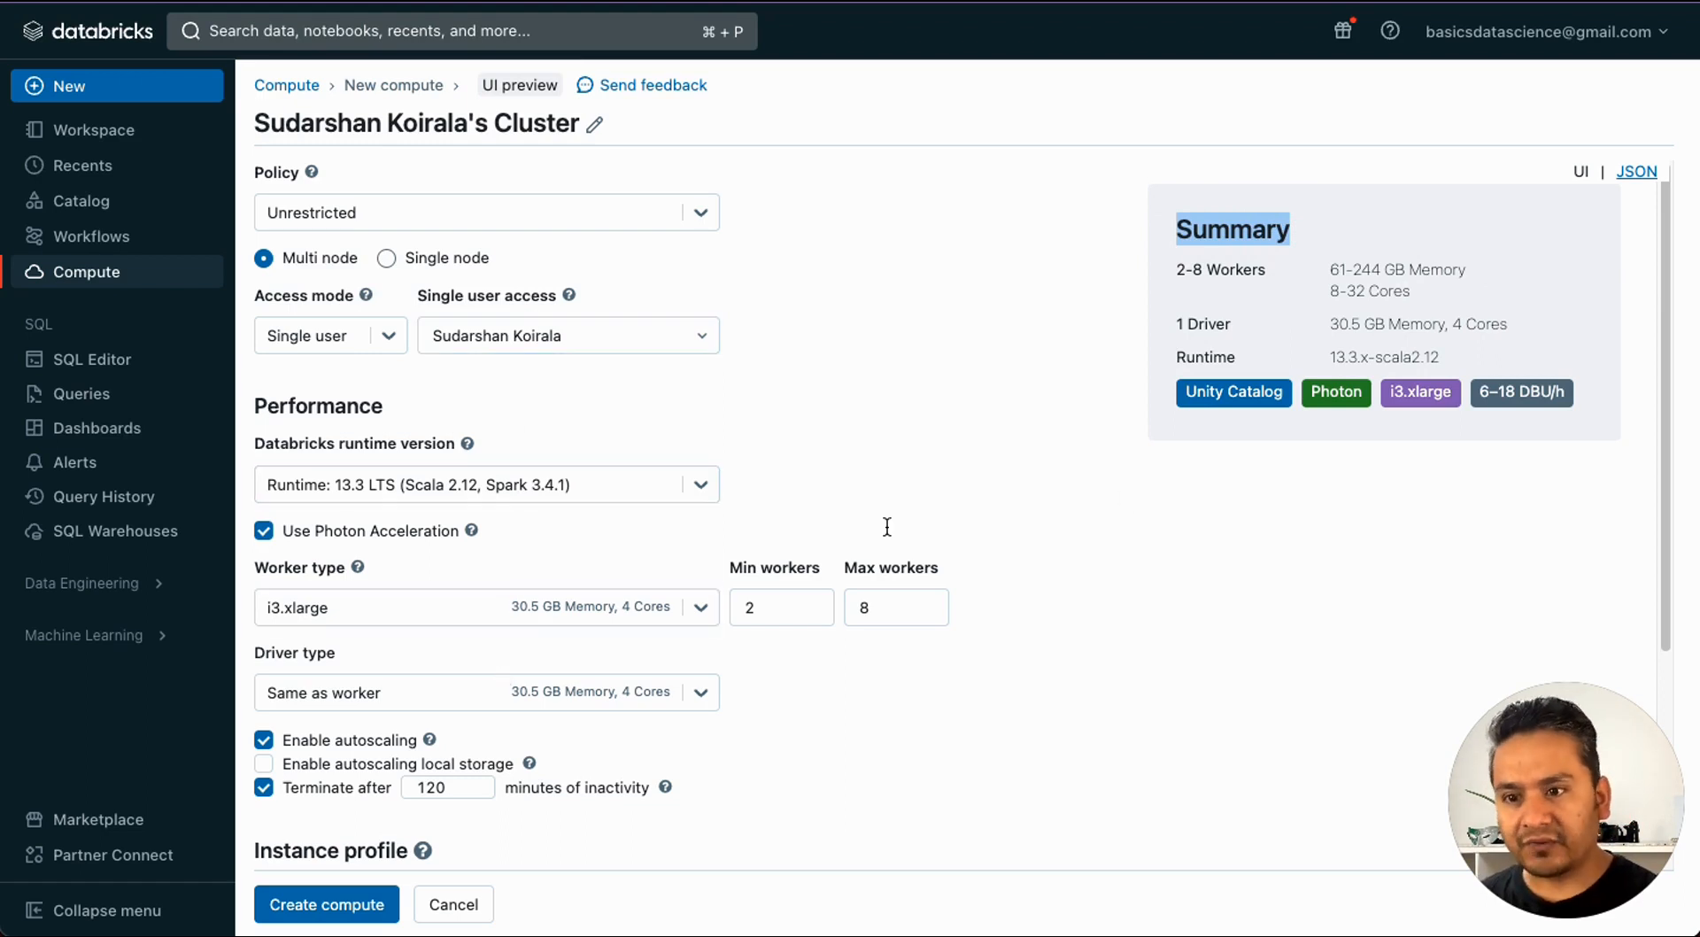
{"action": "scroll", "coordinate": [755, 482], "scroll_direction": "down", "scroll_amount": 2}
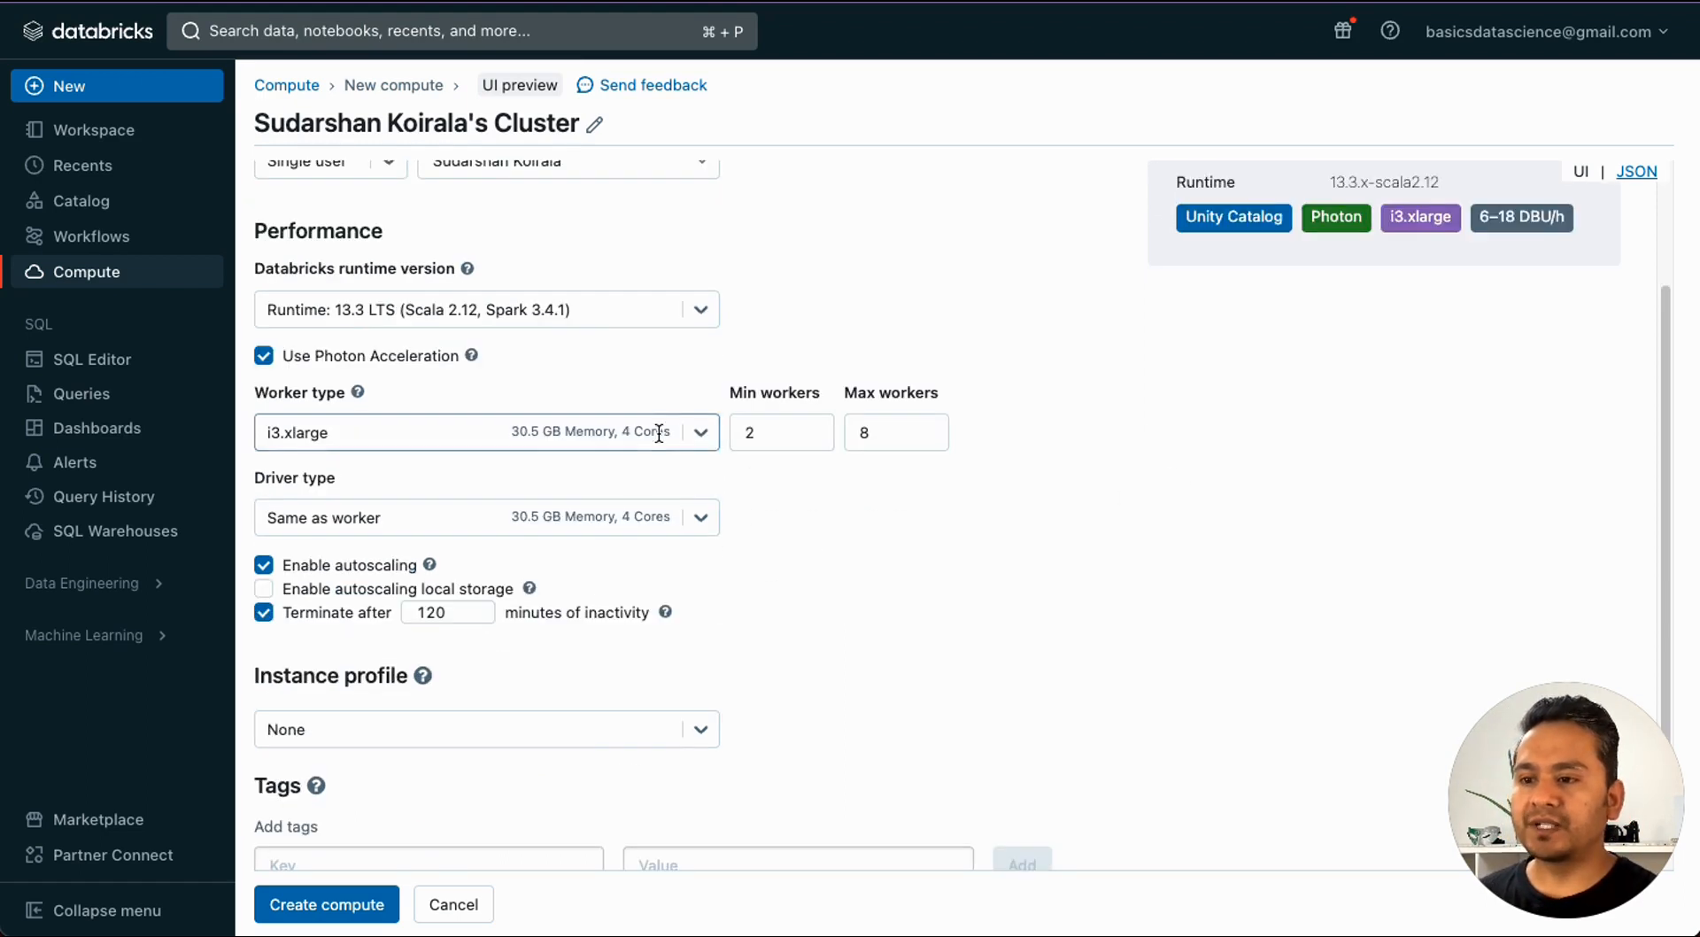
{"action": "left_click", "coordinate": [748, 434]}
{"action": "left_click", "coordinate": [880, 431]}
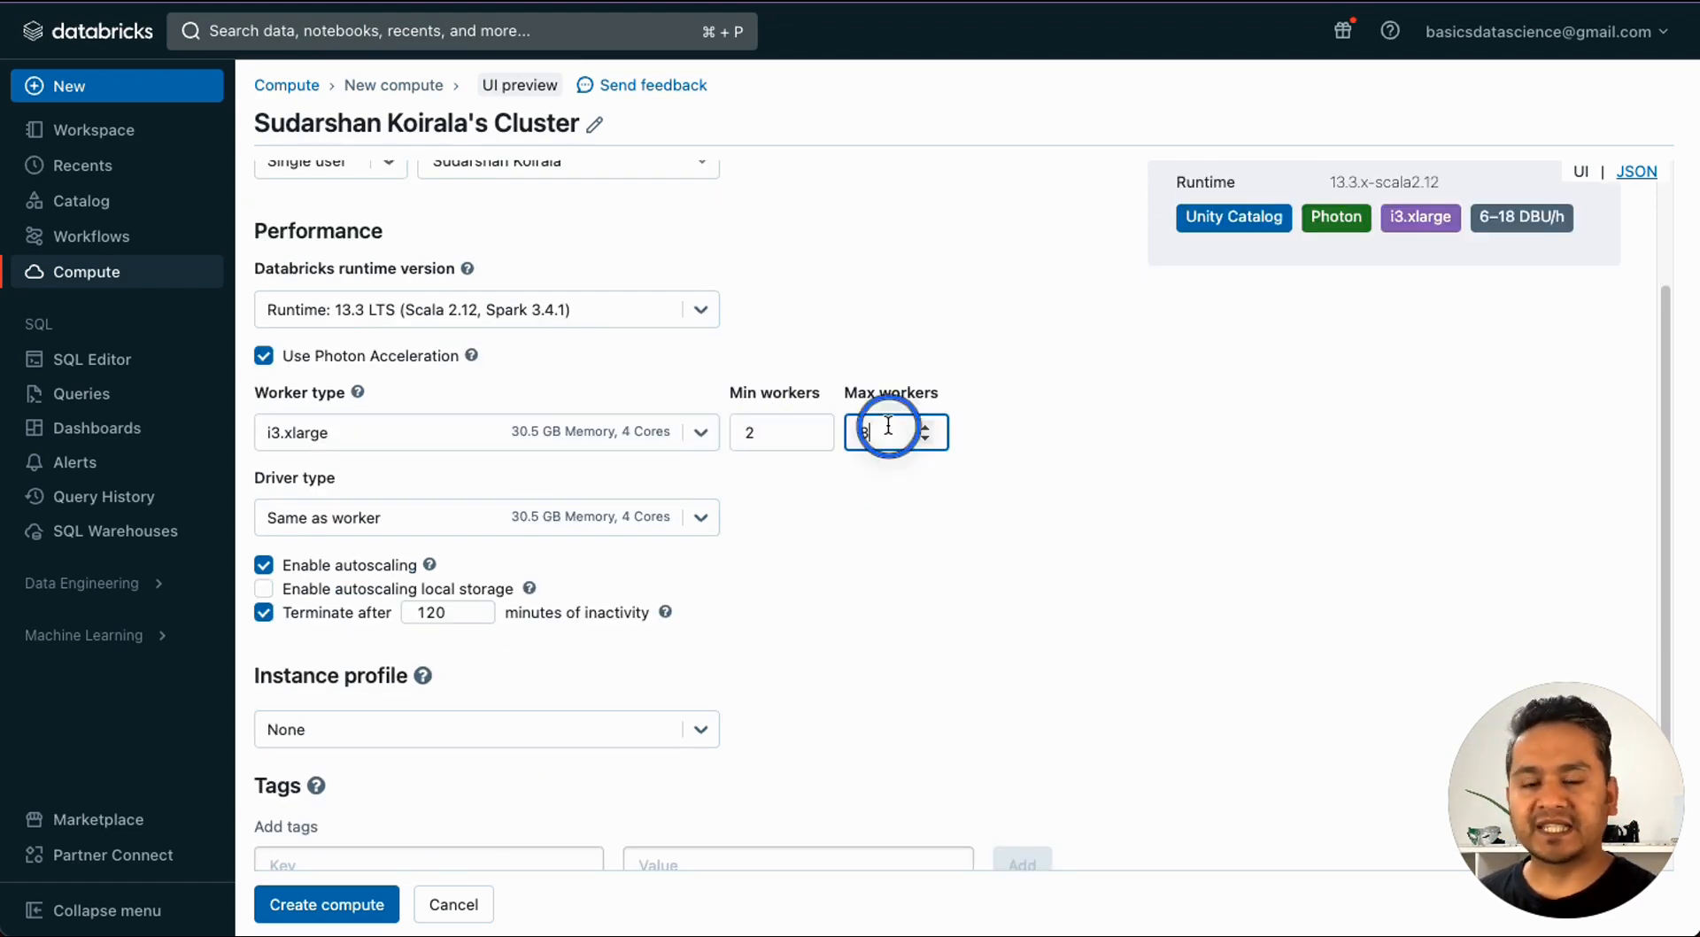
{"action": "scroll", "coordinate": [1250, 400], "scroll_direction": "up", "scroll_amount": 2}
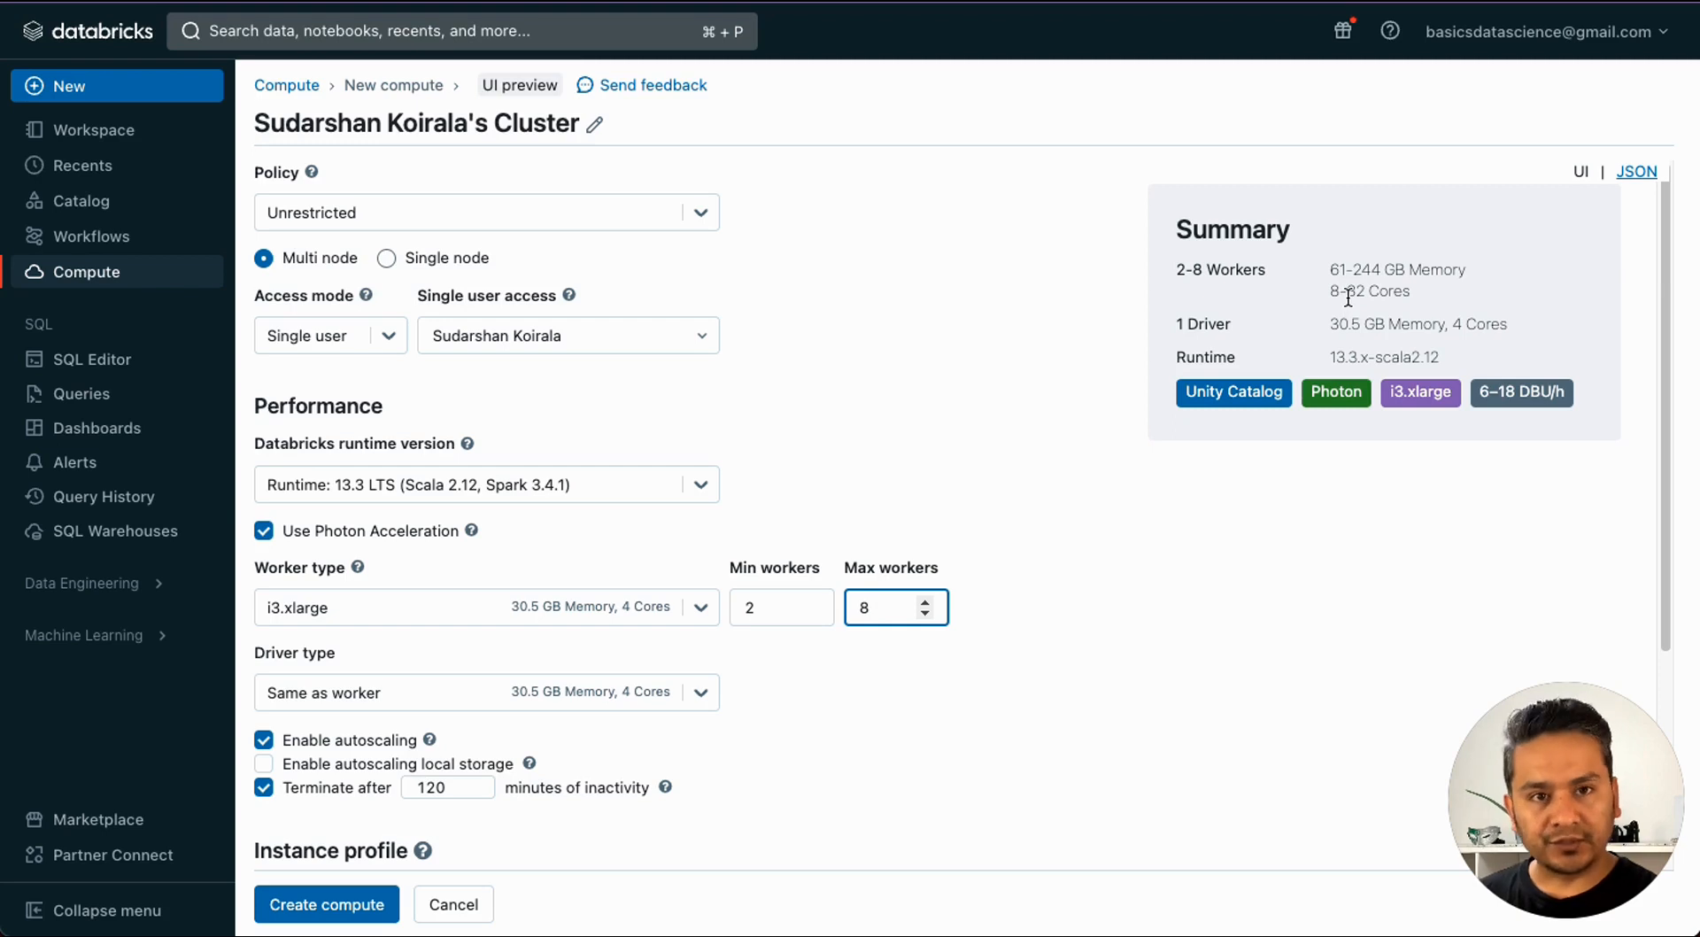
Step: Examine the new compute's driver, runtime, DBU rate and instance type in the summary, plus the selectable Databricks runtime versions
{"action": "left_click_drag", "start_coordinate": [1331, 324], "coordinate": [1489, 324]}
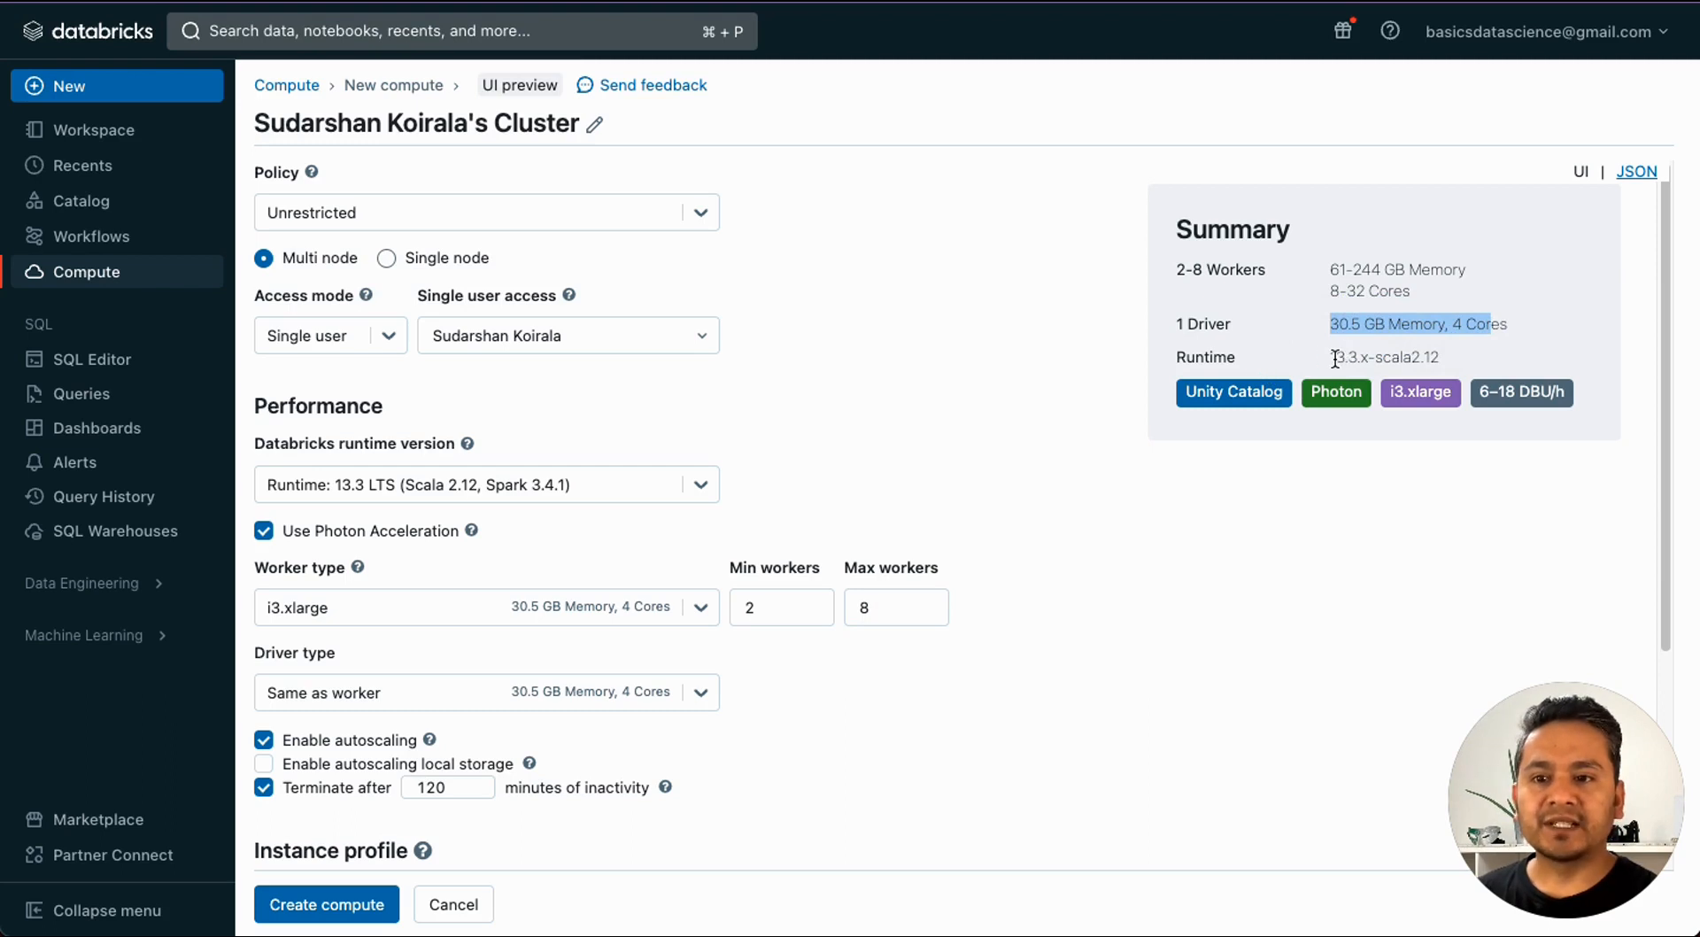
{"action": "left_click_drag", "start_coordinate": [1336, 357], "coordinate": [1451, 361]}
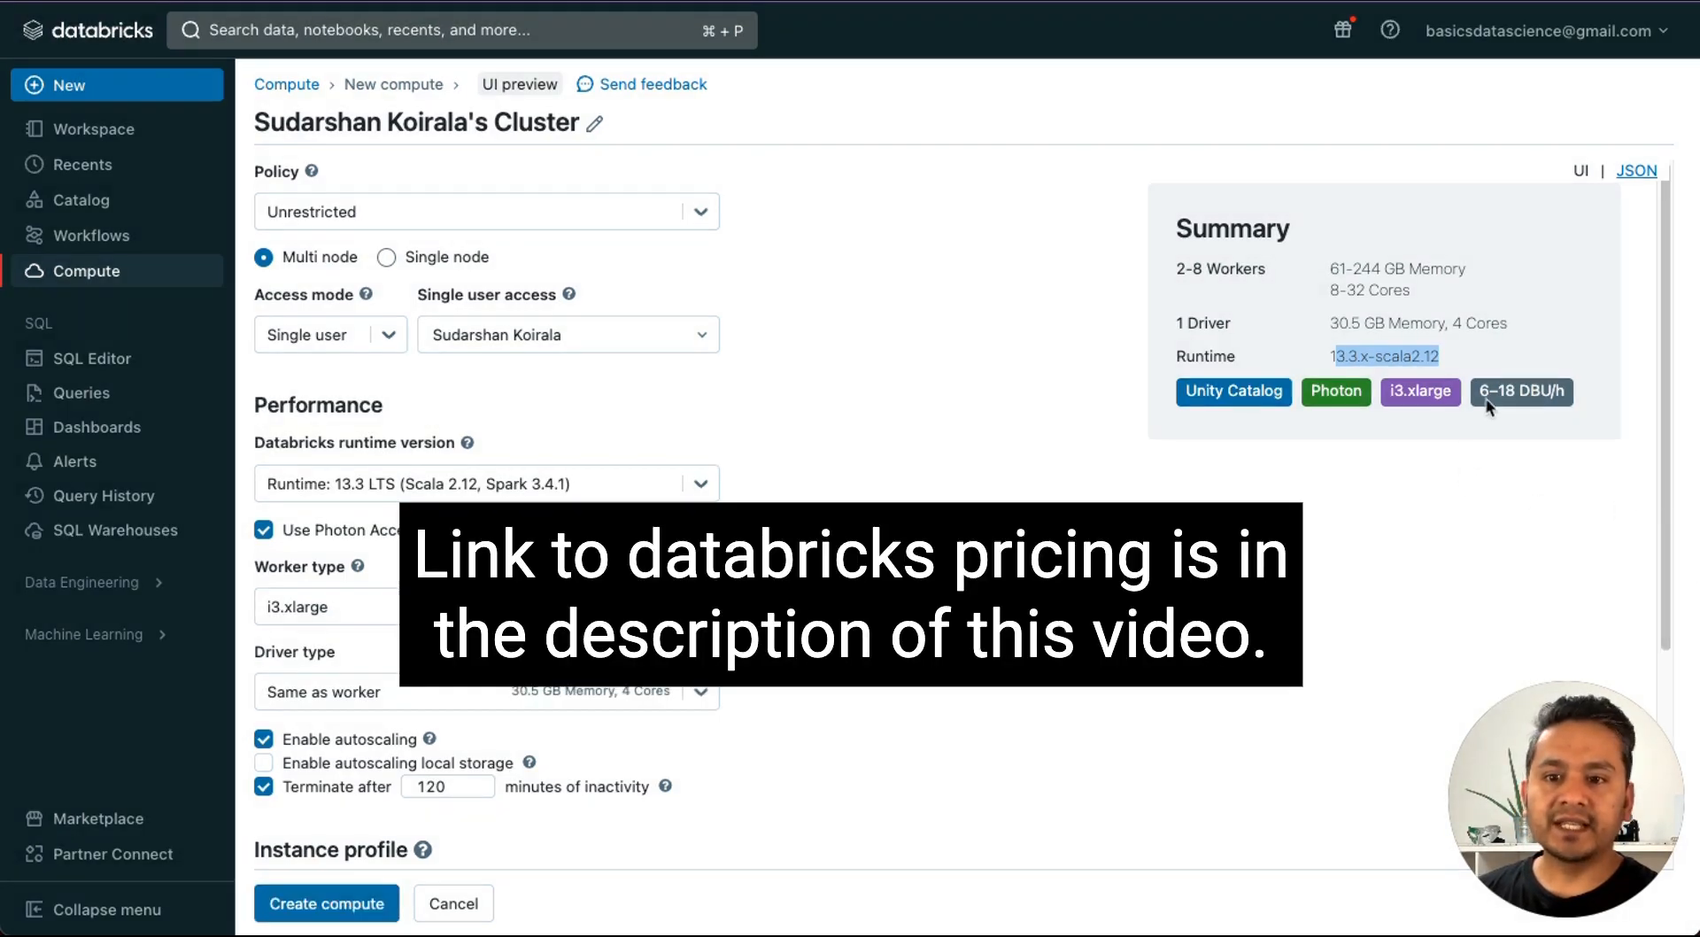
{"action": "left_click_drag", "start_coordinate": [1481, 391], "coordinate": [1562, 393]}
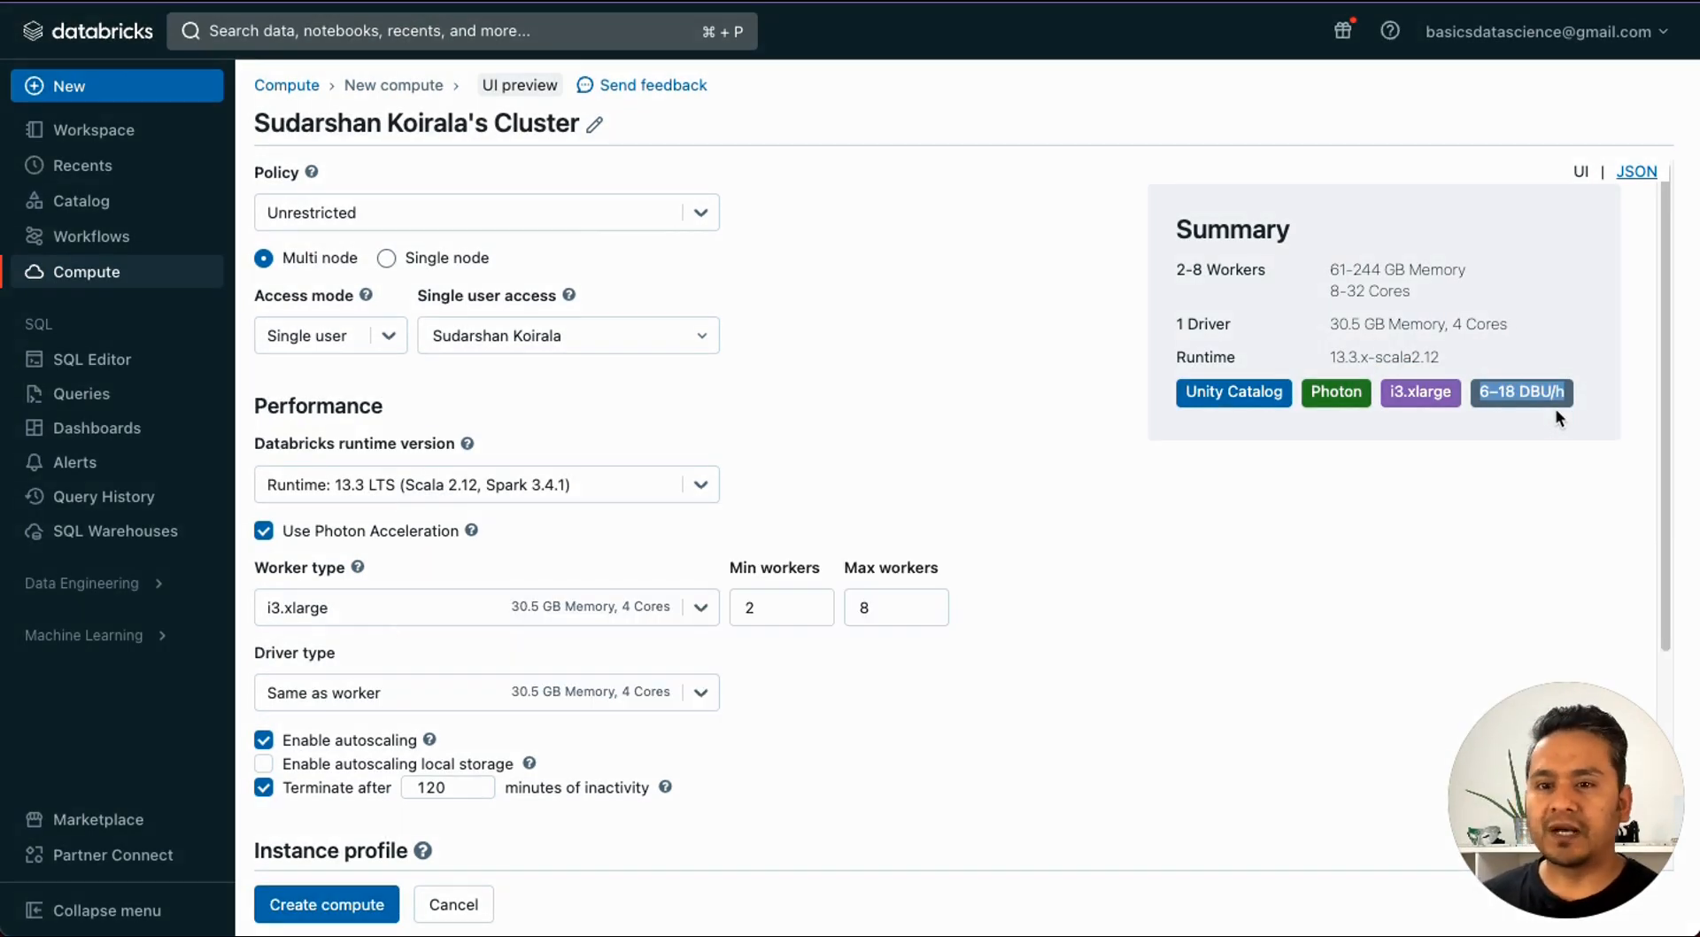
{"action": "left_click", "coordinate": [1523, 512]}
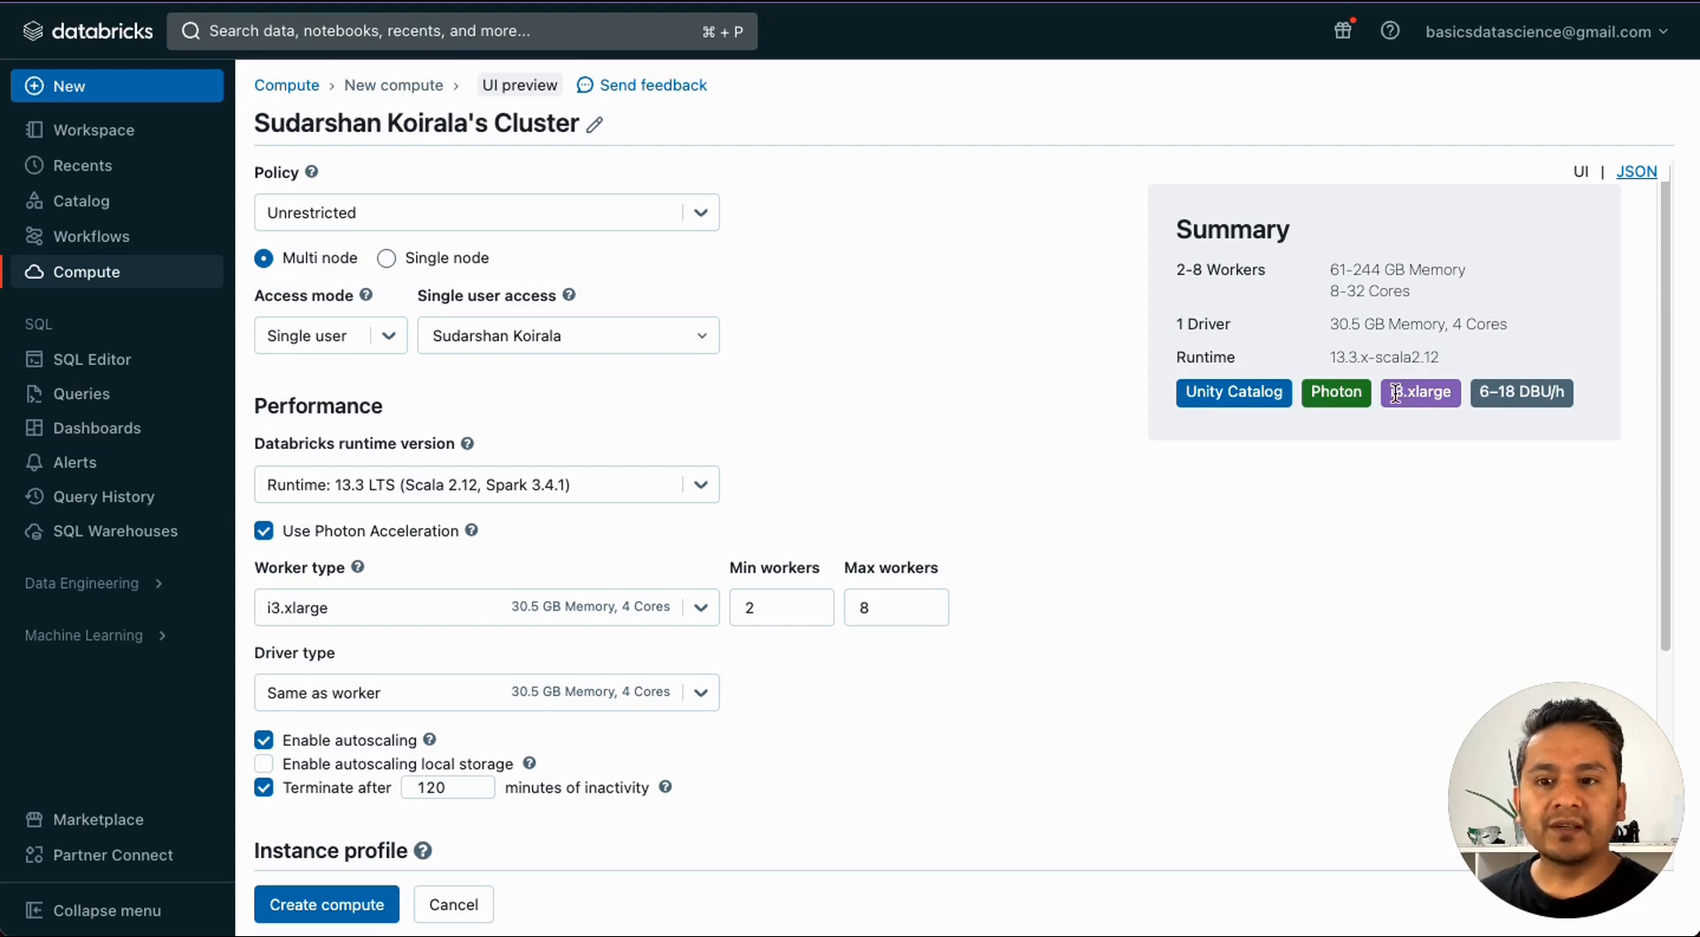
{"action": "left_click_drag", "start_coordinate": [1390, 393], "coordinate": [1455, 395]}
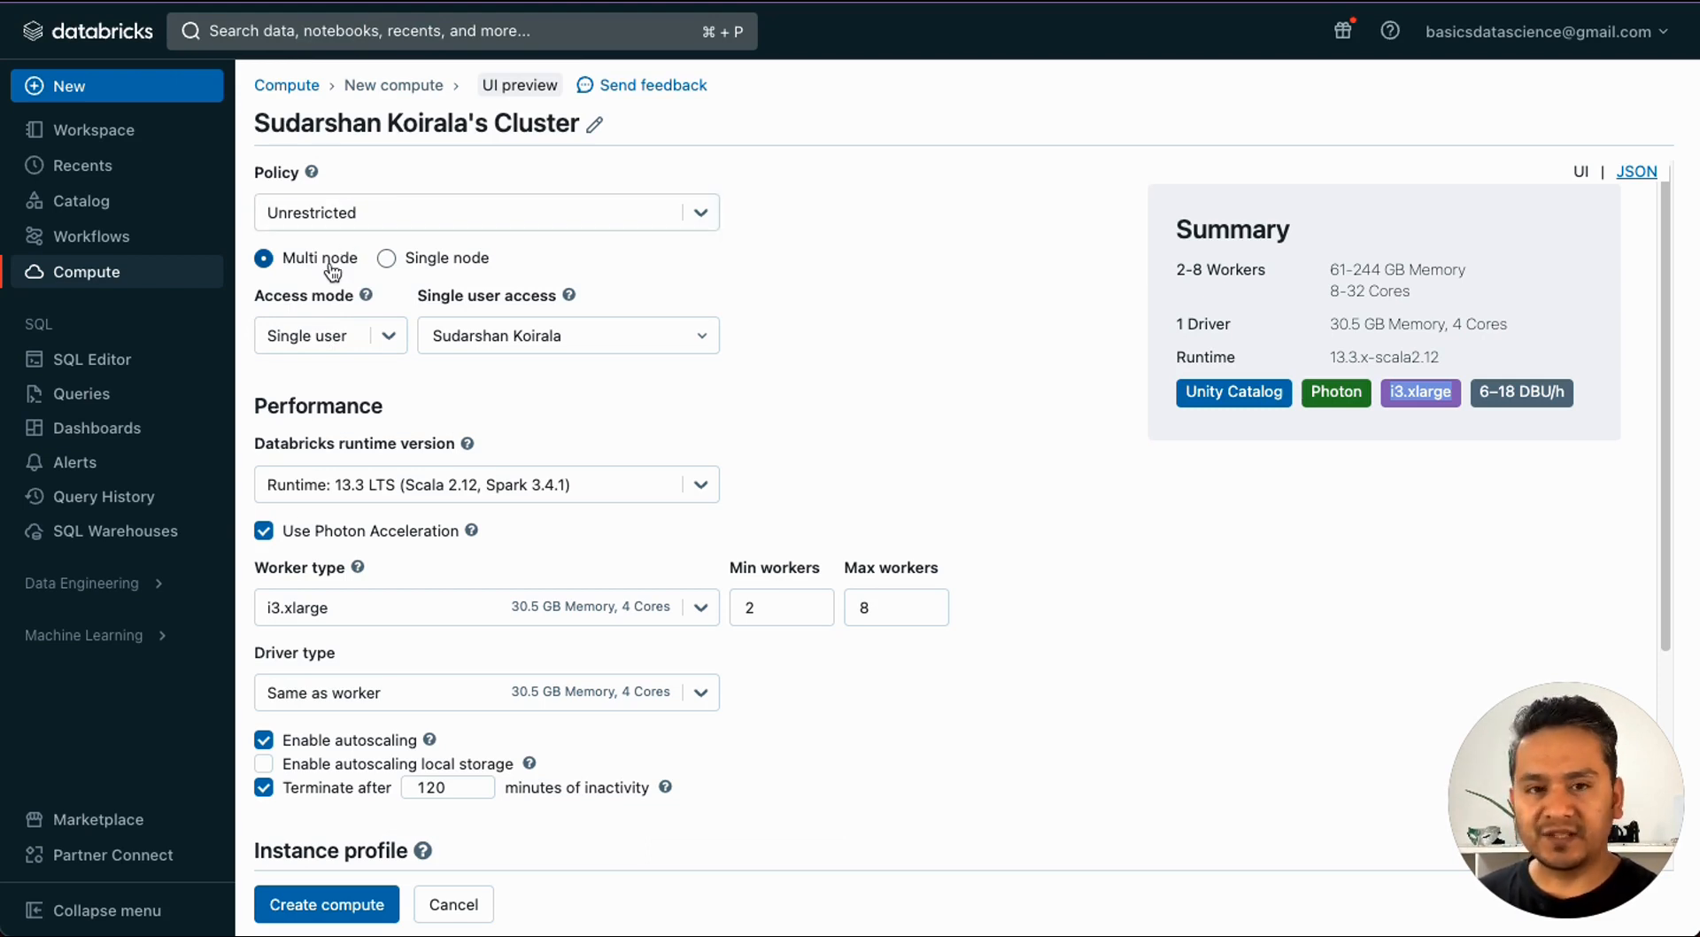
{"action": "left_click", "coordinate": [328, 484]}
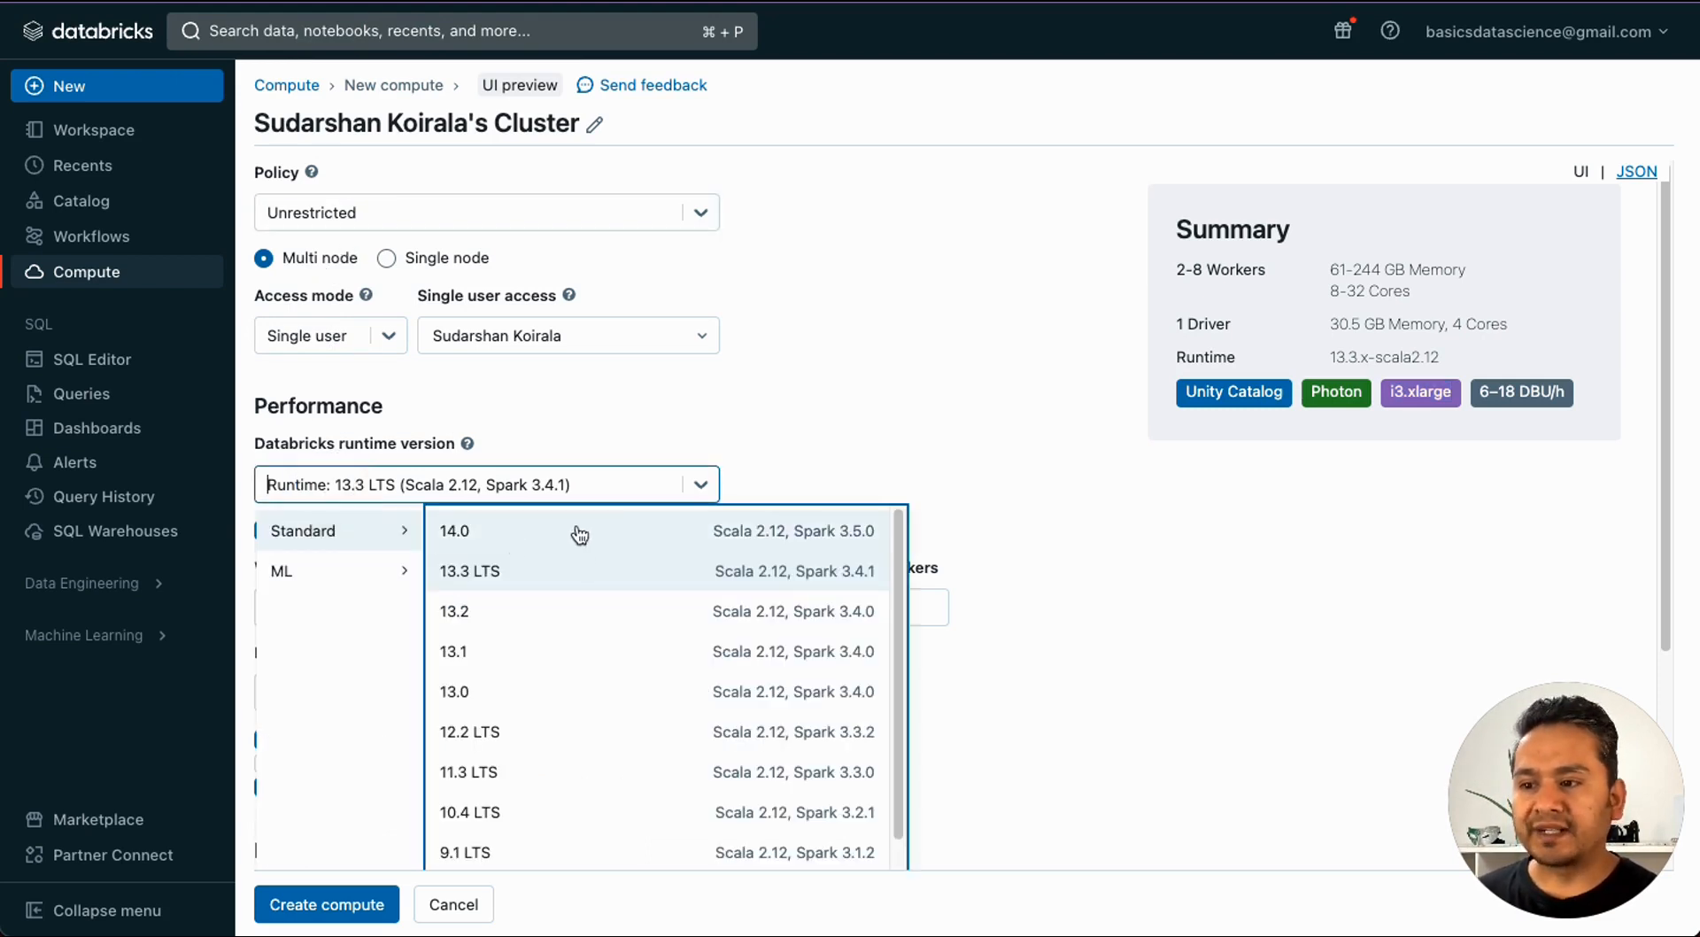
{"action": "left_click", "coordinate": [1134, 680]}
Step: Browse the available worker types across the storage optimized, memory optimized and general purpose groups, keeping the current selection
{"action": "scroll", "coordinate": [434, 541], "scroll_direction": "down", "scroll_amount": 1}
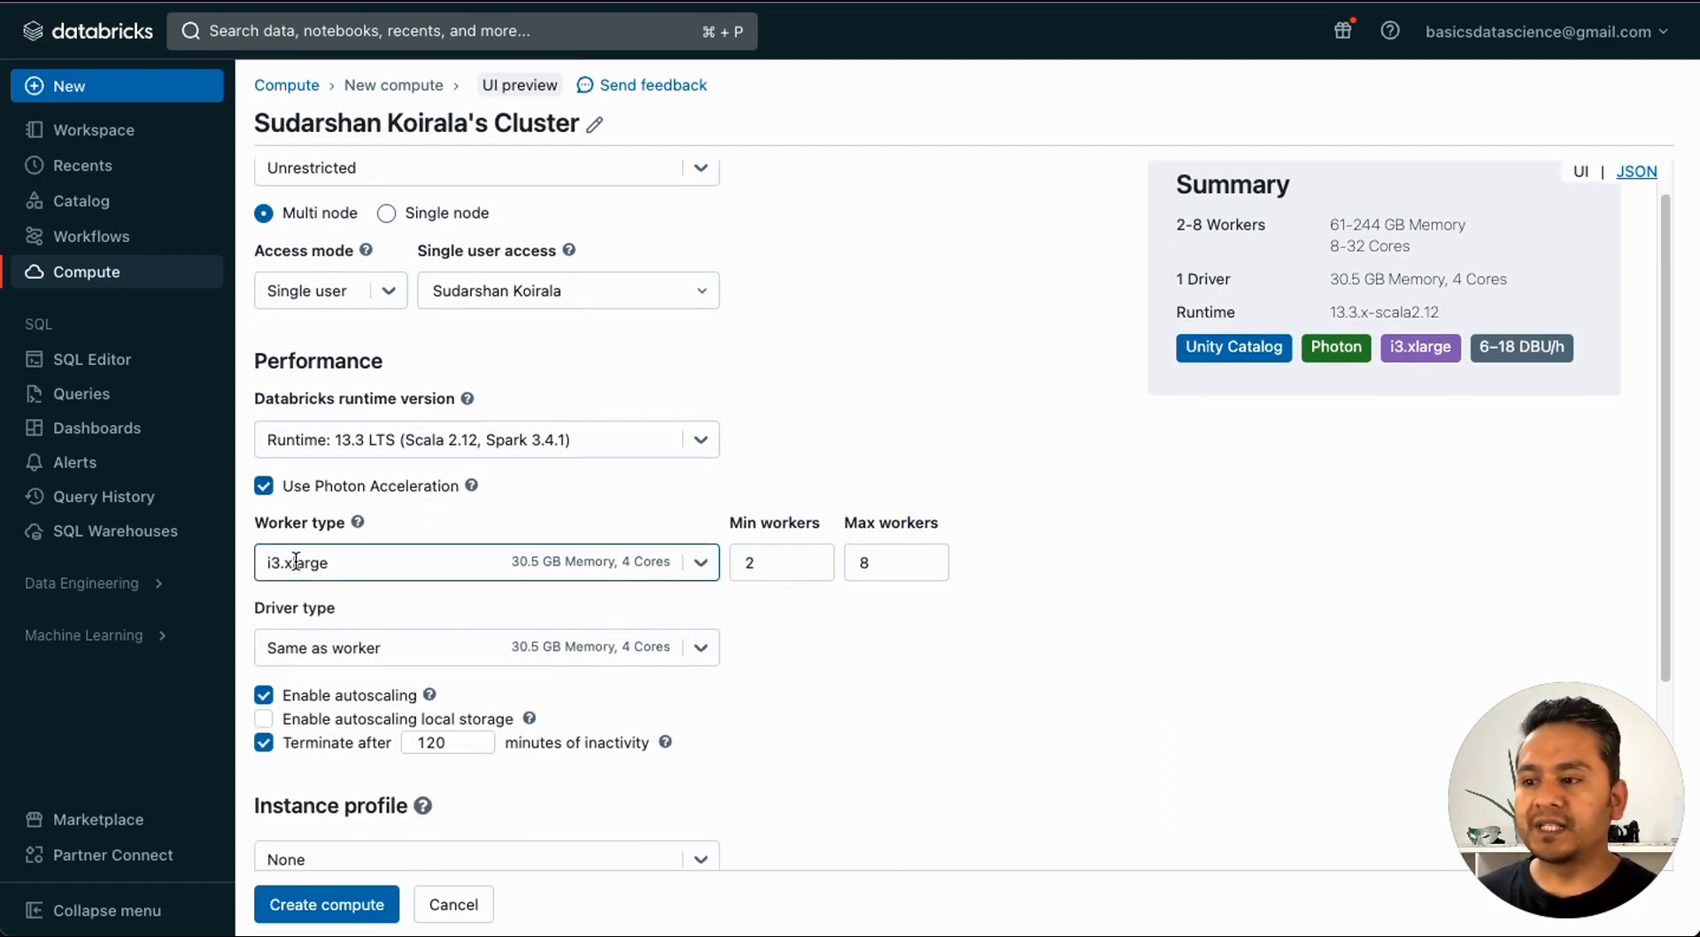
{"action": "left_click", "coordinate": [350, 561]}
{"action": "scroll", "coordinate": [363, 637], "scroll_direction": "down", "scroll_amount": 1}
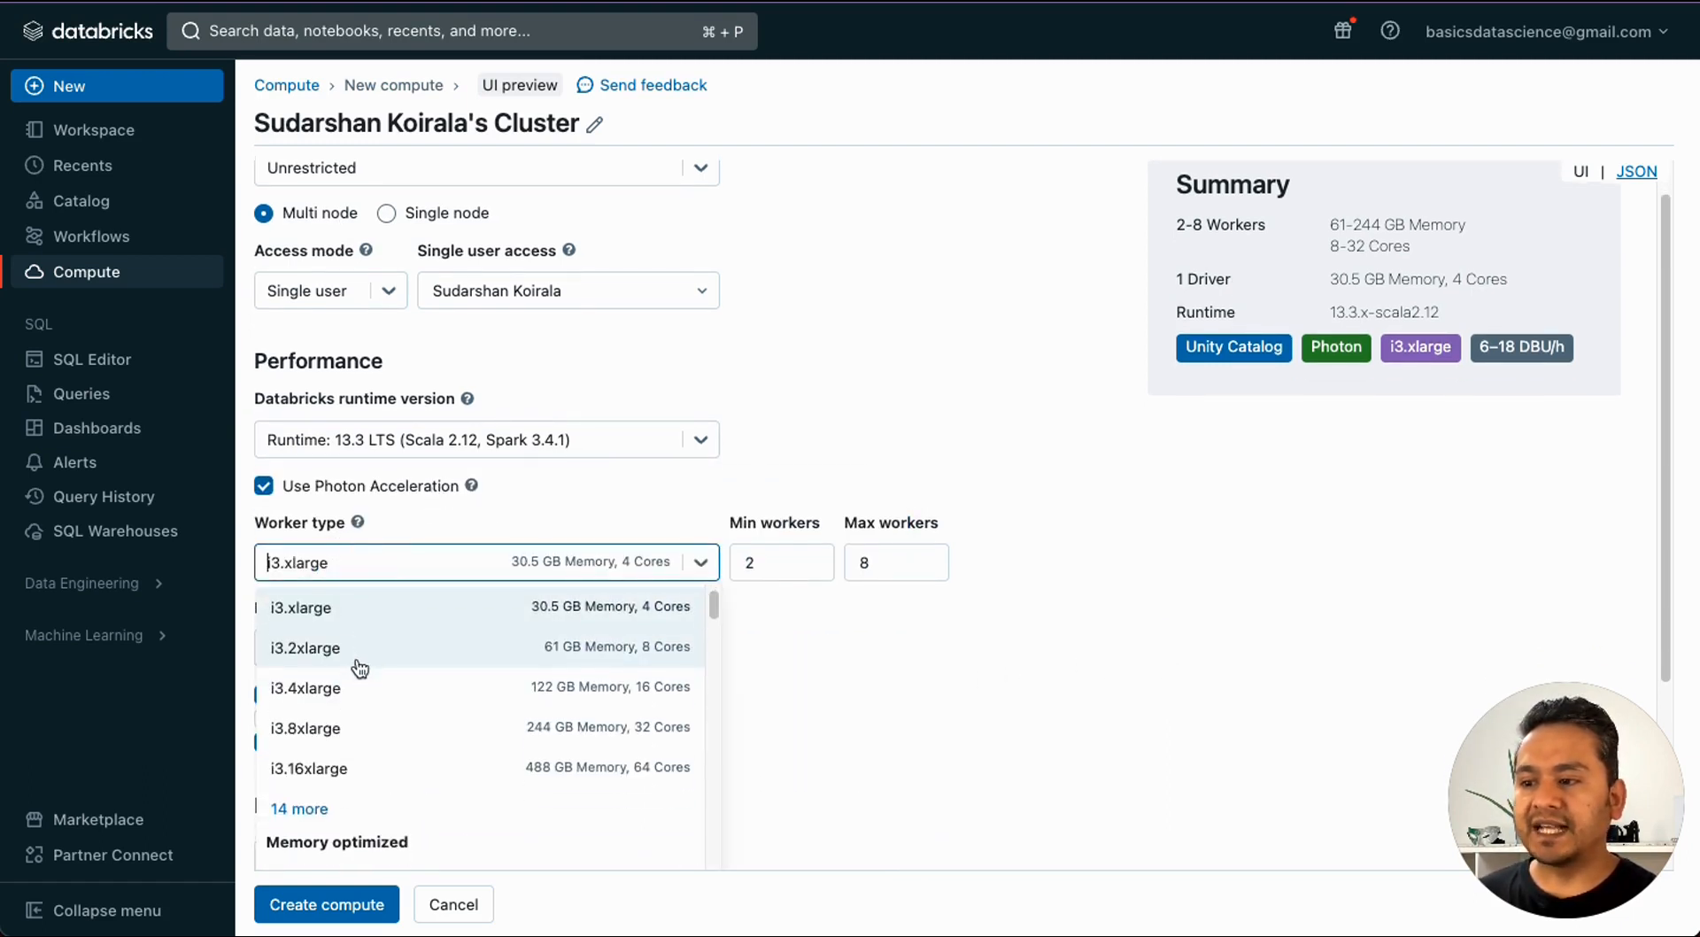
{"action": "scroll", "coordinate": [360, 668], "scroll_direction": "down", "scroll_amount": 5}
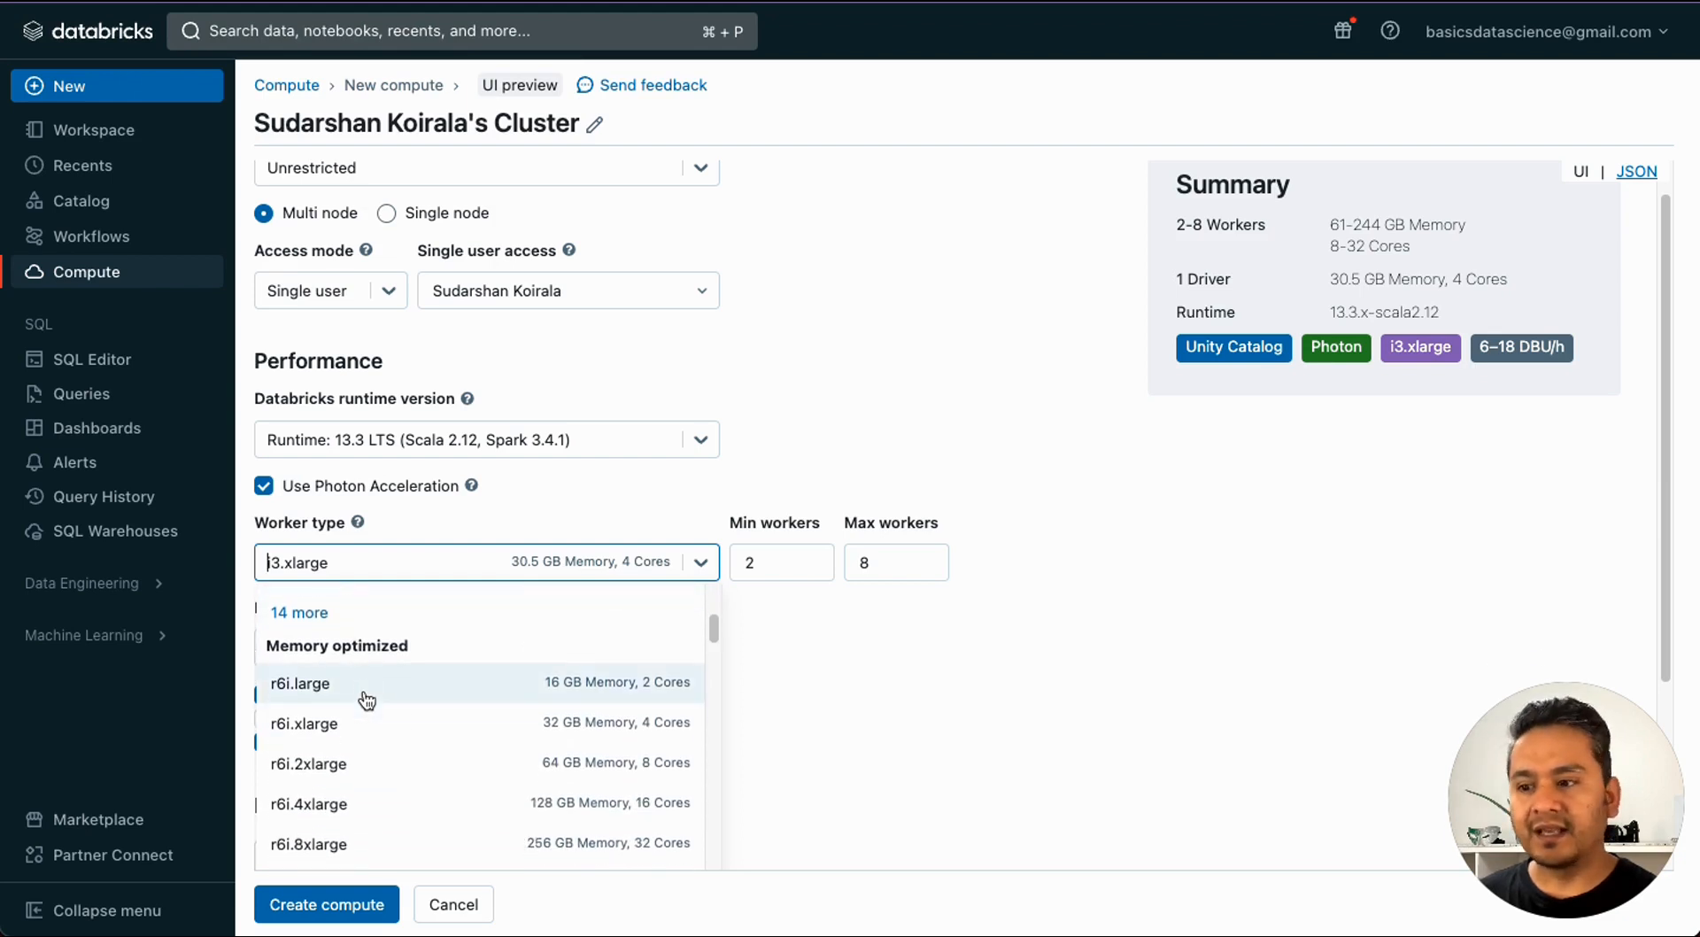
{"action": "scroll", "coordinate": [361, 706], "scroll_direction": "down", "scroll_amount": 2}
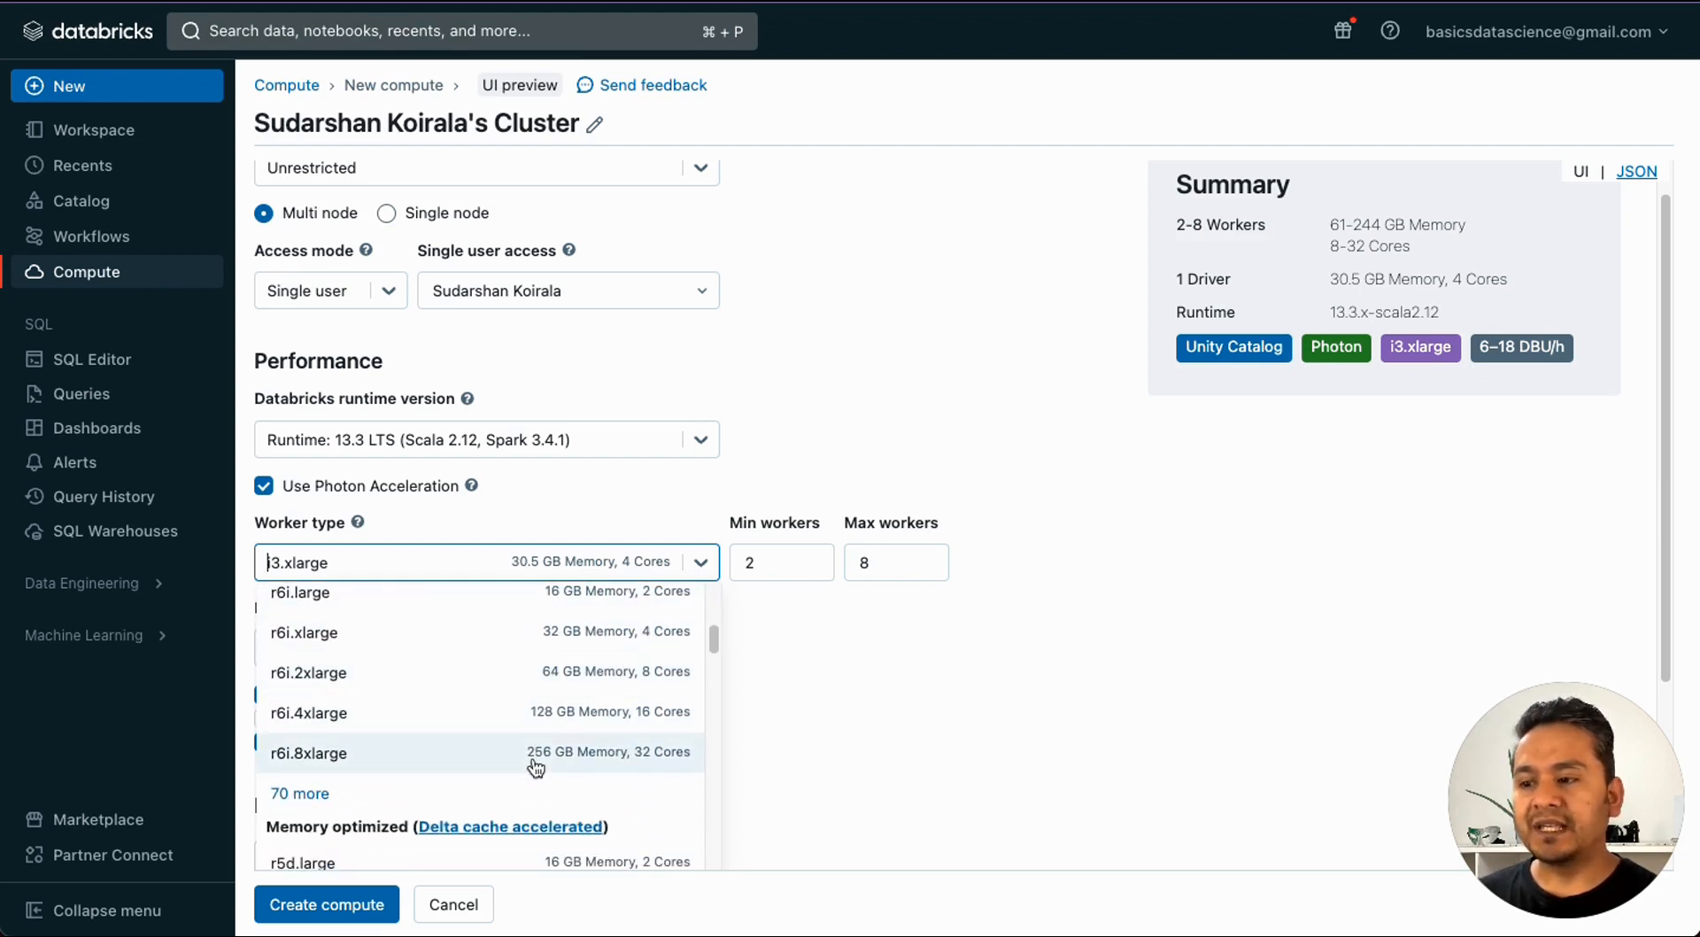
{"action": "scroll", "coordinate": [535, 767], "scroll_direction": "down", "scroll_amount": 1}
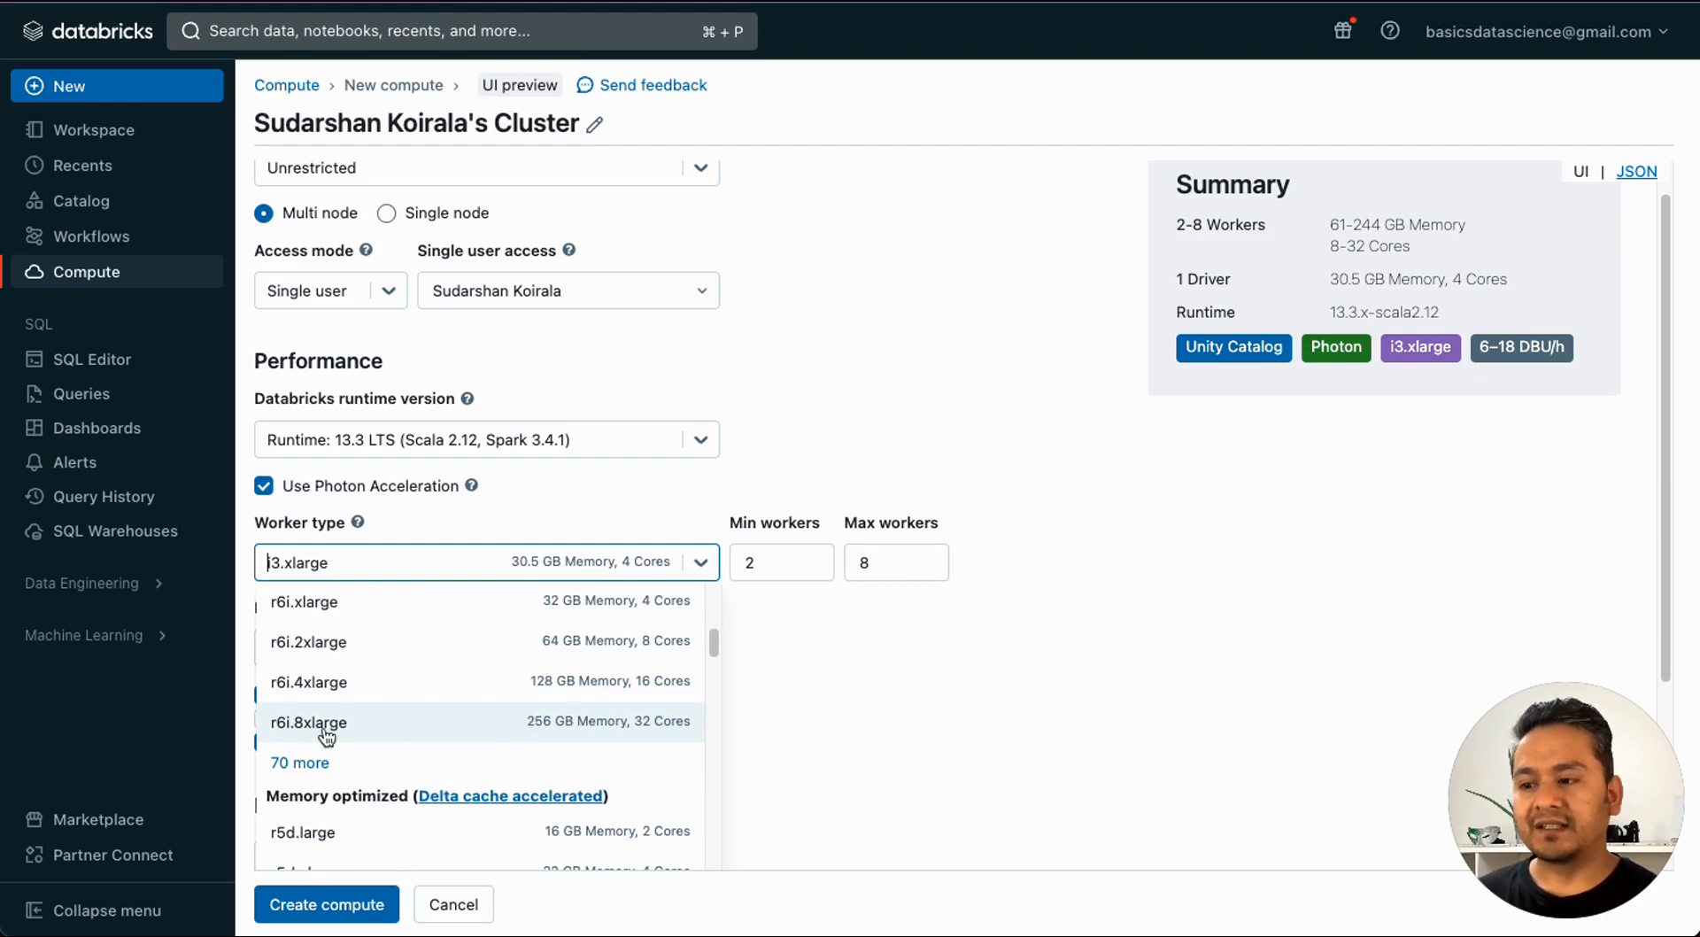
{"action": "scroll", "coordinate": [387, 716], "scroll_direction": "up", "scroll_amount": 3}
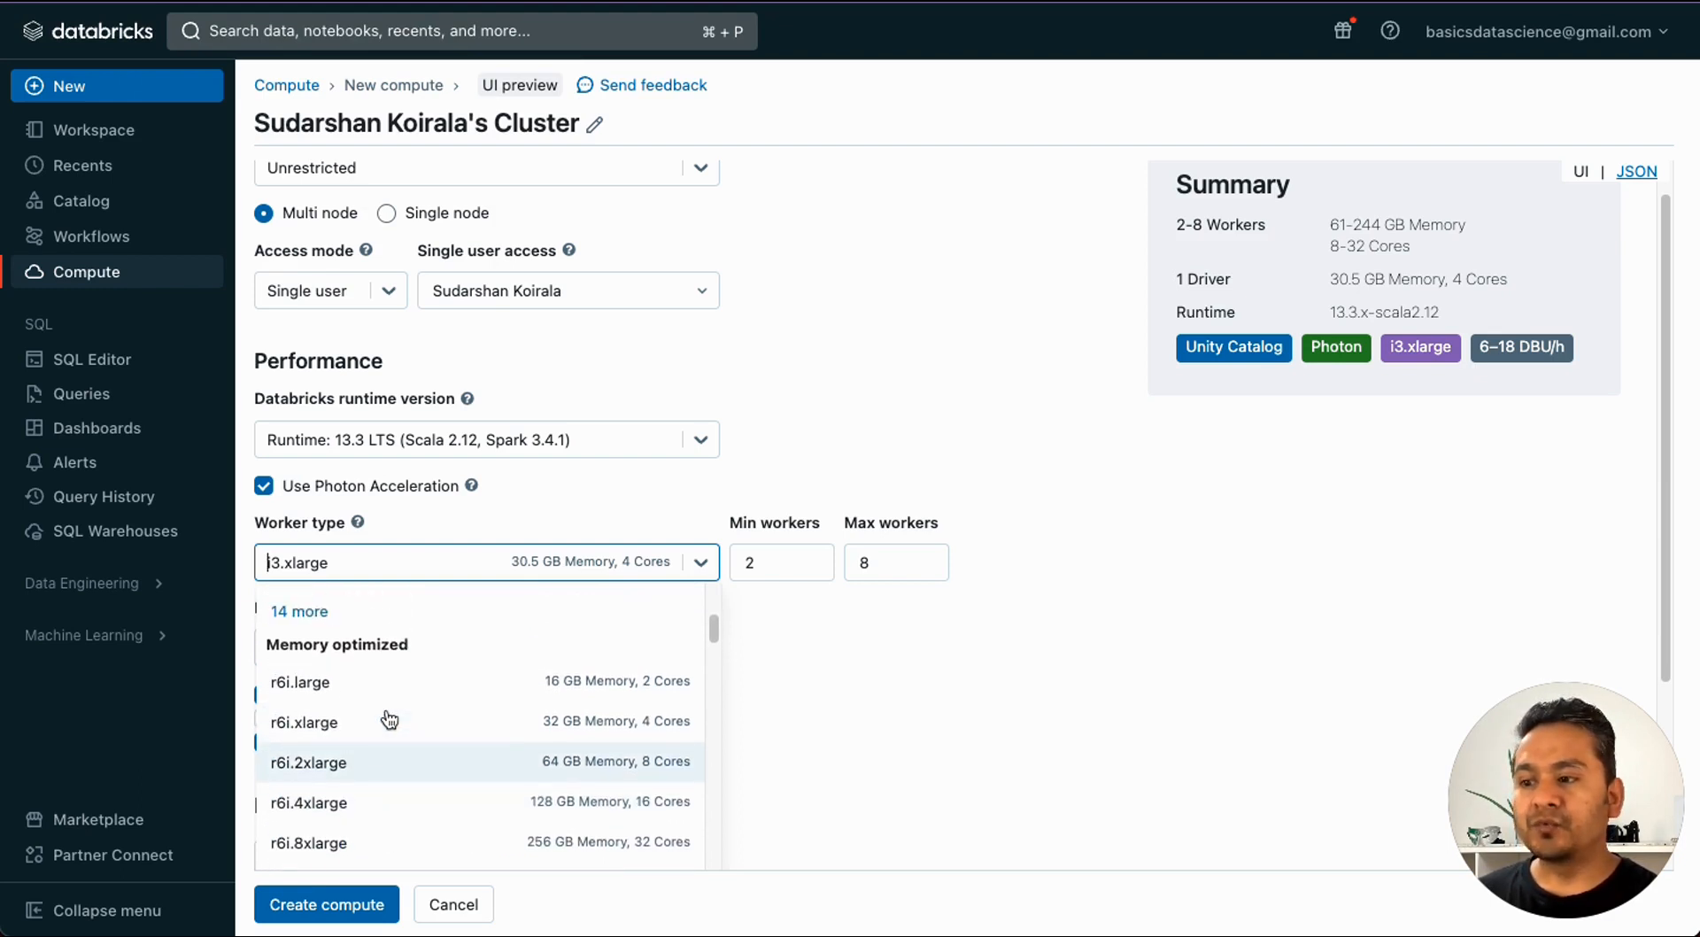
{"action": "scroll", "coordinate": [388, 719], "scroll_direction": "up", "scroll_amount": 2}
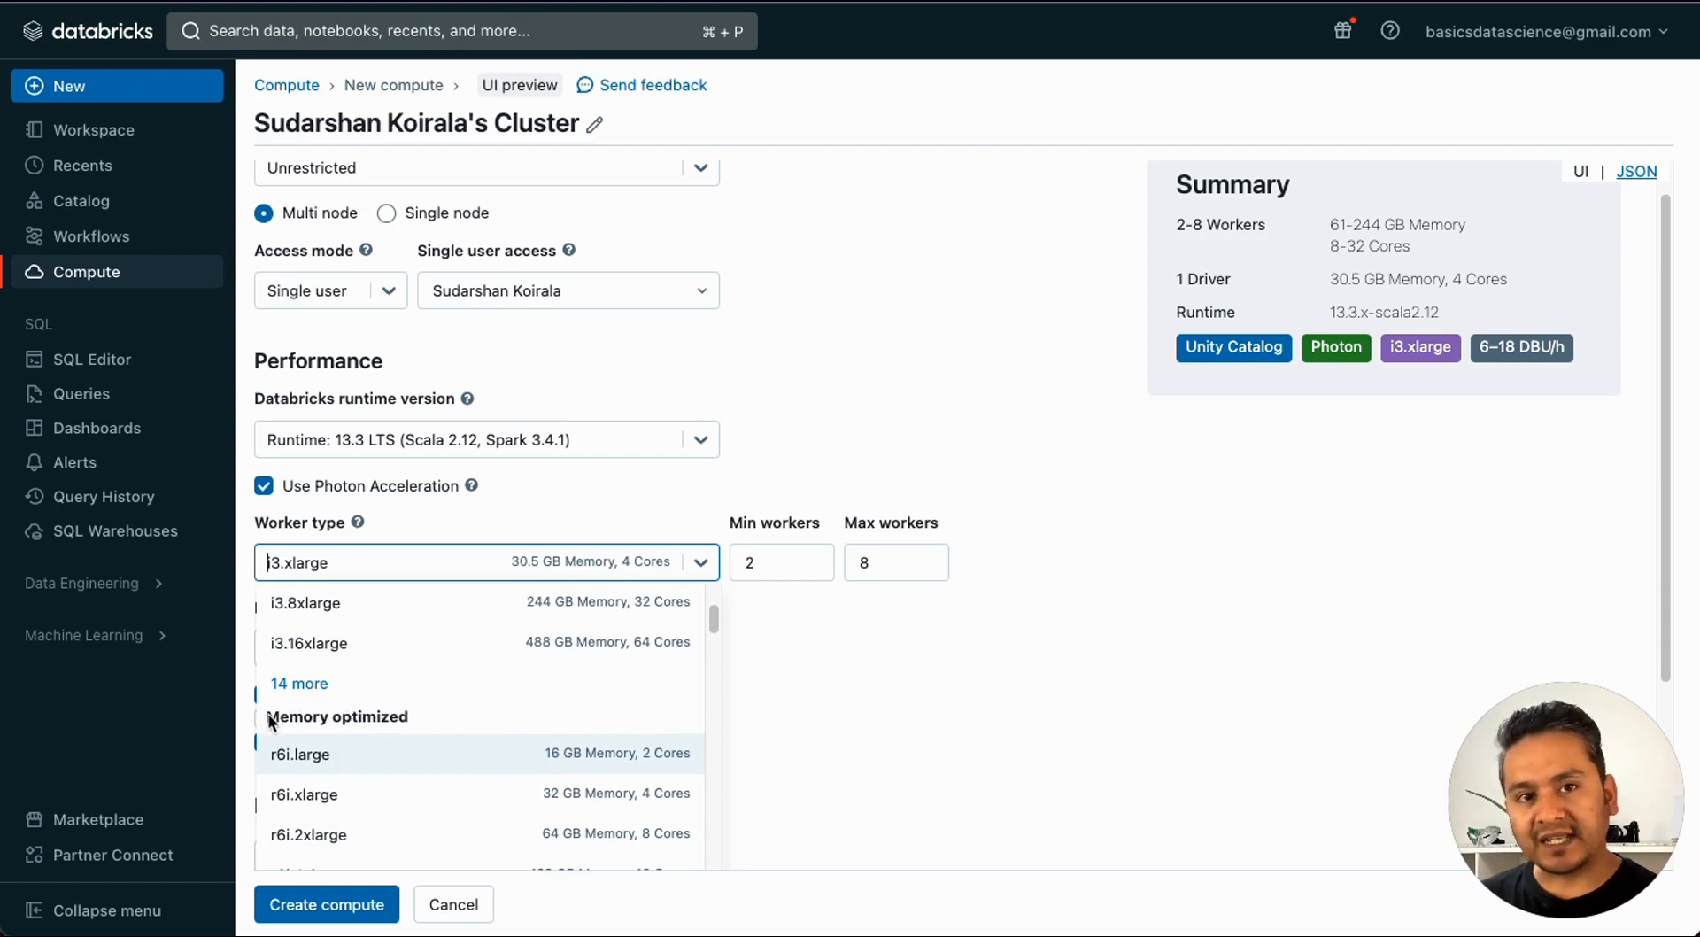
{"action": "scroll", "coordinate": [381, 730], "scroll_direction": "up", "scroll_amount": 4}
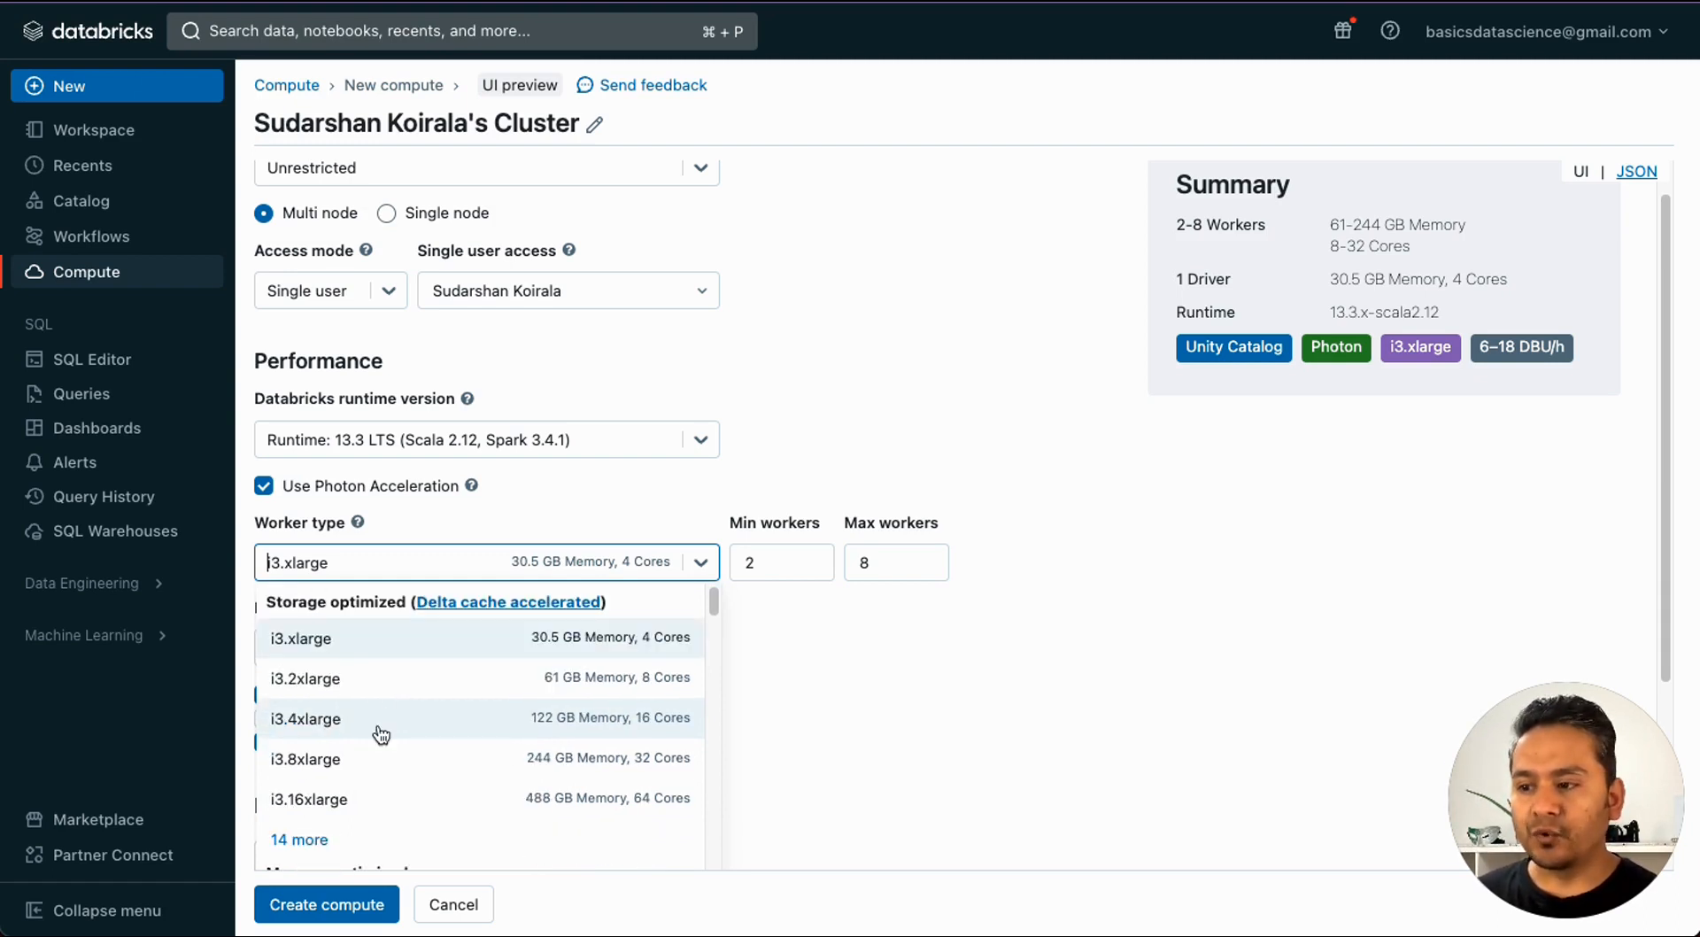
{"action": "scroll", "coordinate": [372, 663], "scroll_direction": "down", "scroll_amount": 4}
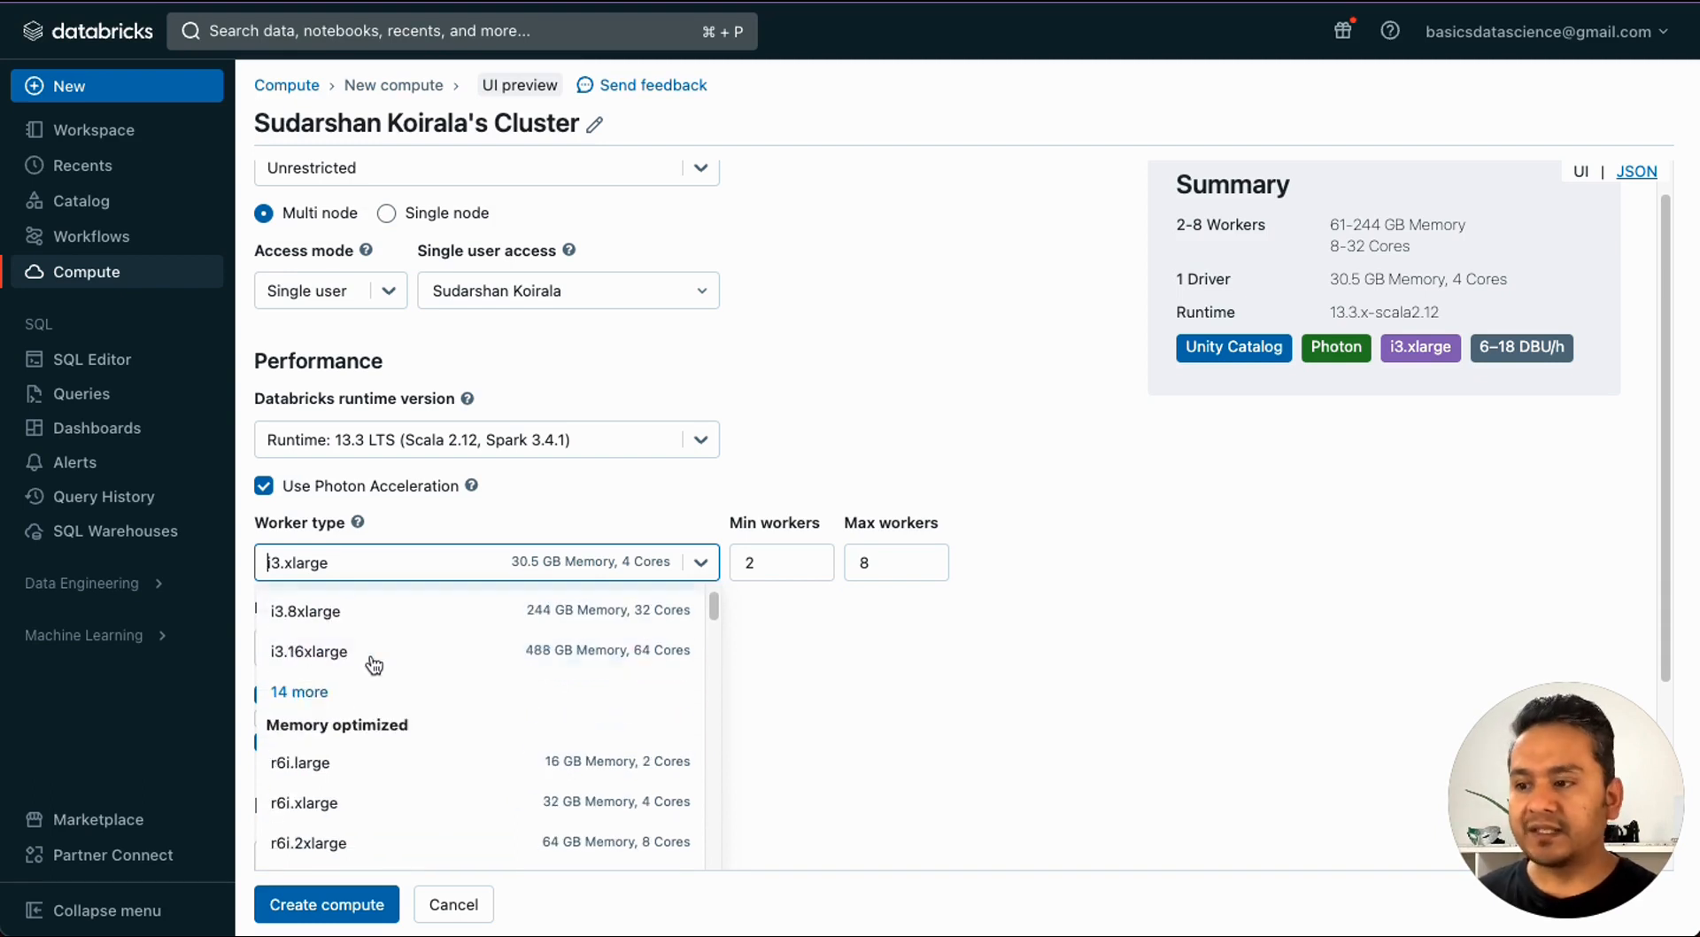
{"action": "scroll", "coordinate": [372, 662], "scroll_direction": "down", "scroll_amount": 4}
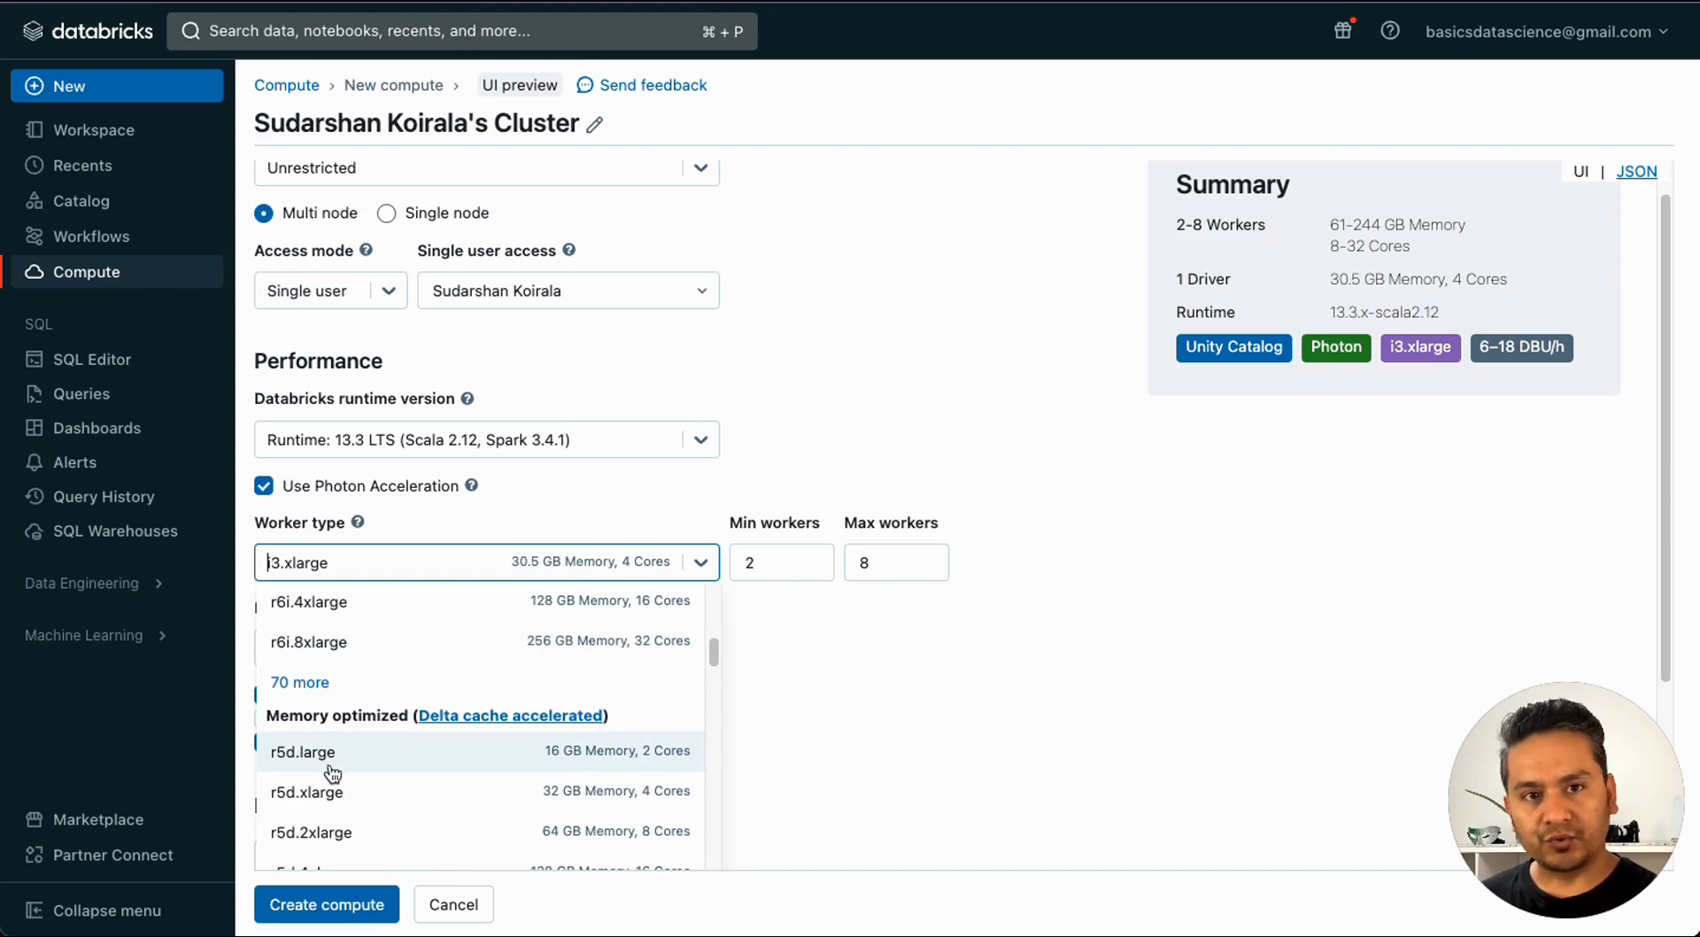
{"action": "scroll", "coordinate": [332, 773], "scroll_direction": "down", "scroll_amount": 3}
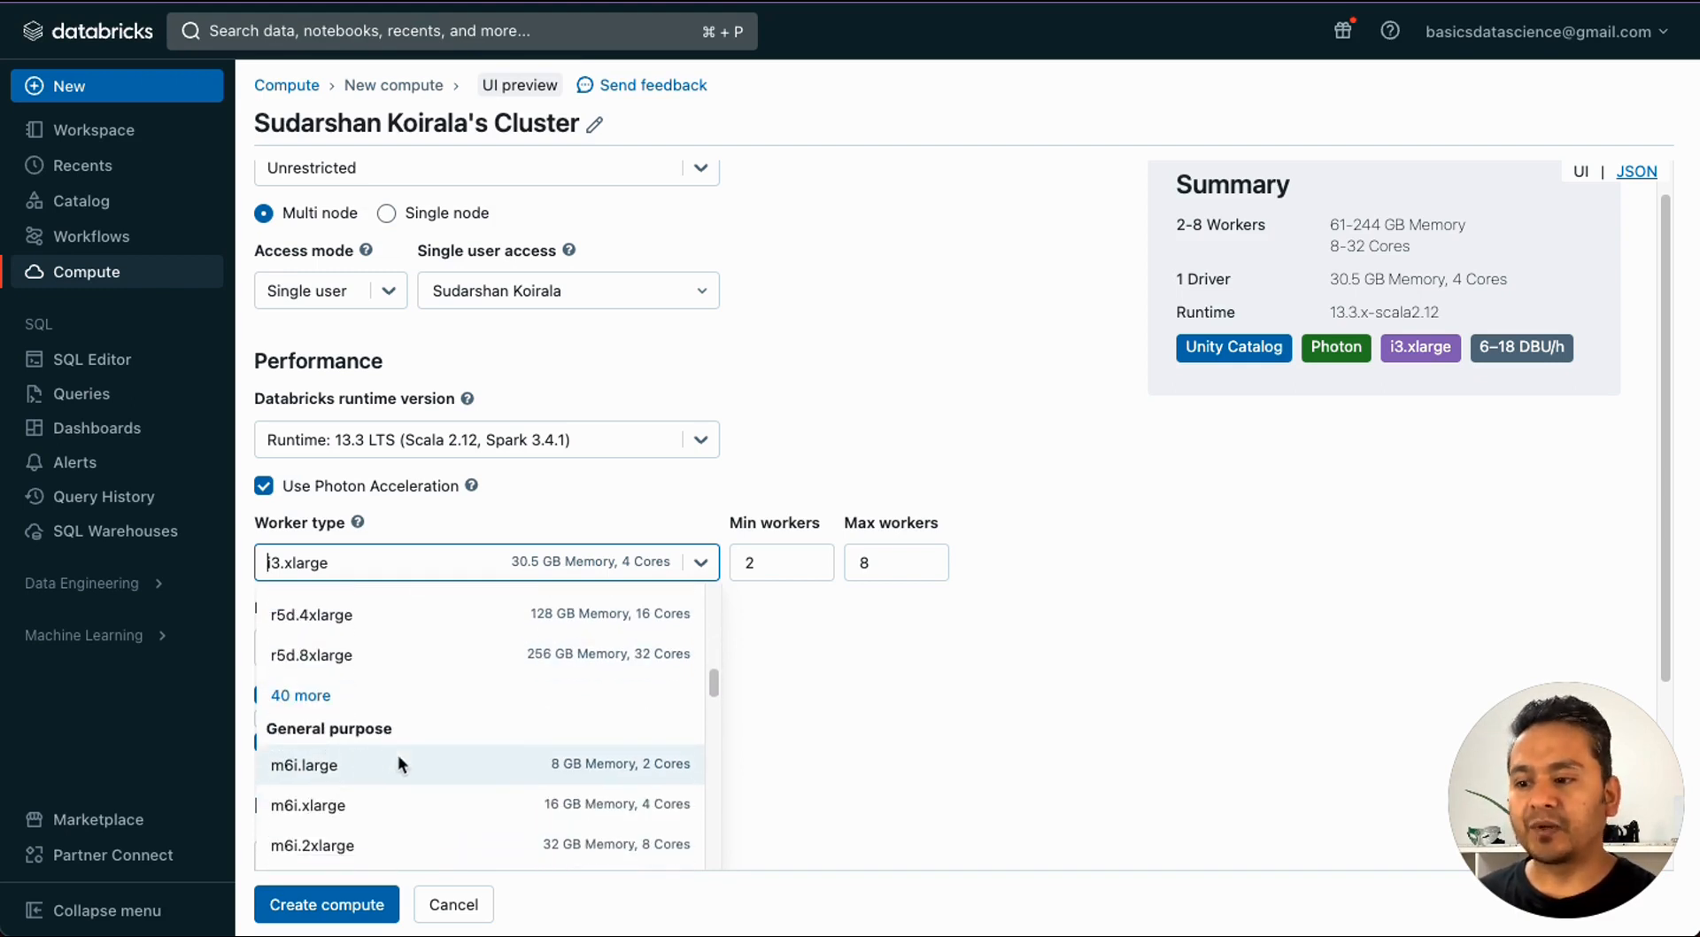
{"action": "scroll", "coordinate": [397, 764], "scroll_direction": "down", "scroll_amount": 2}
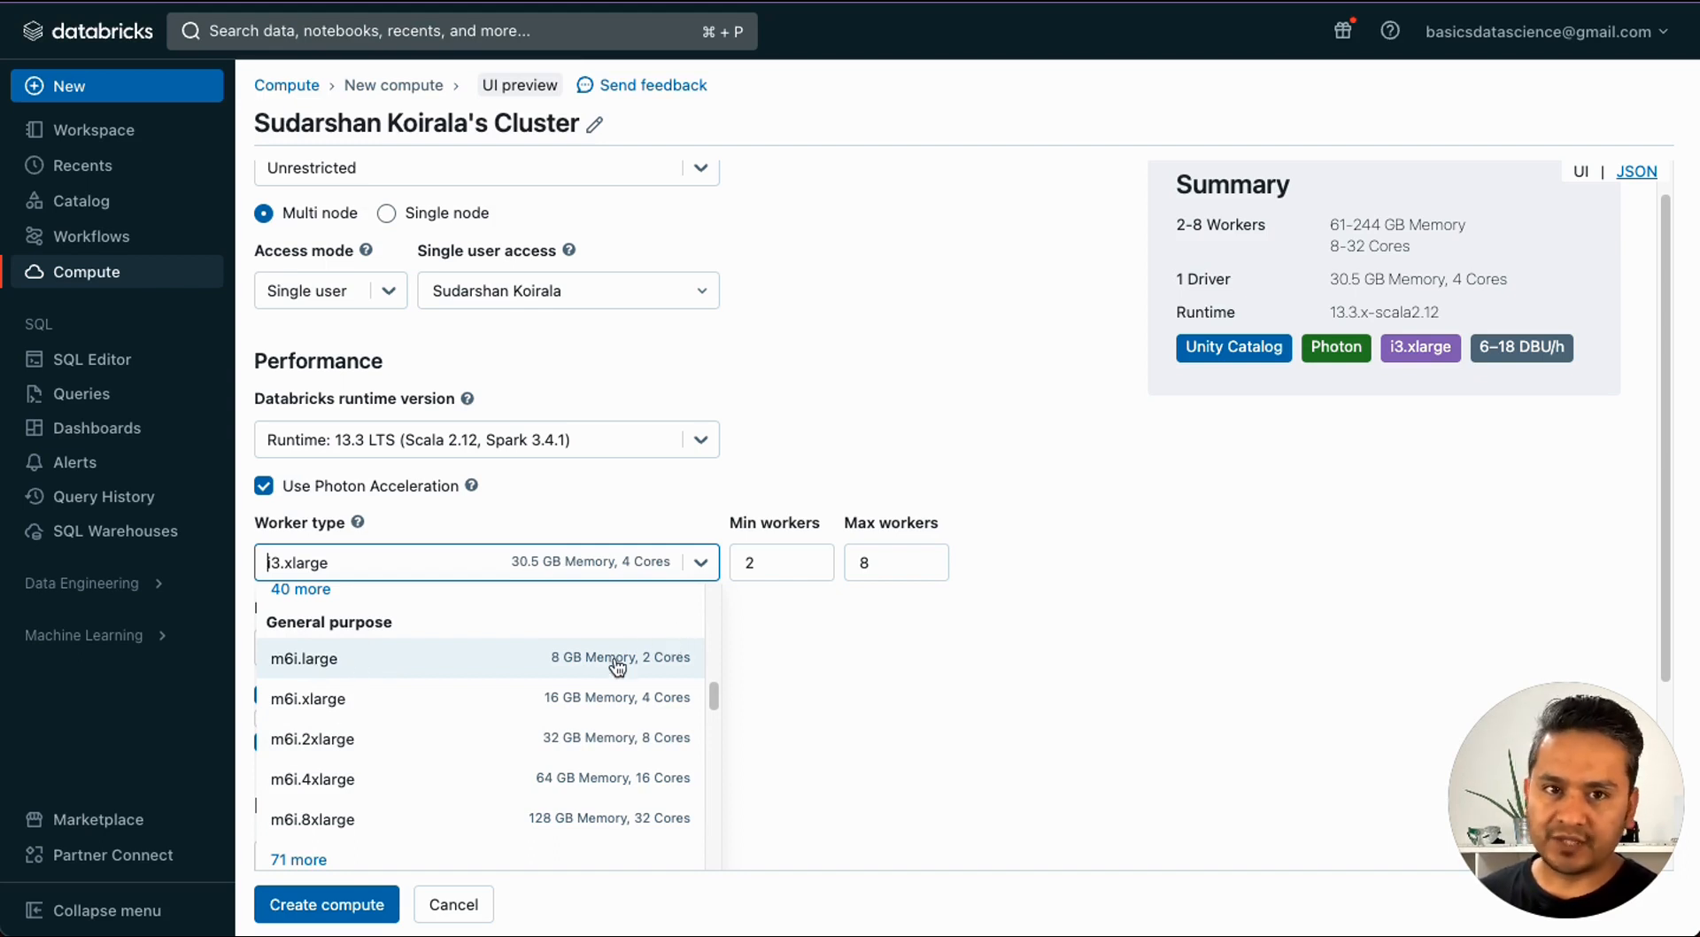
{"action": "left_click", "coordinate": [902, 320]}
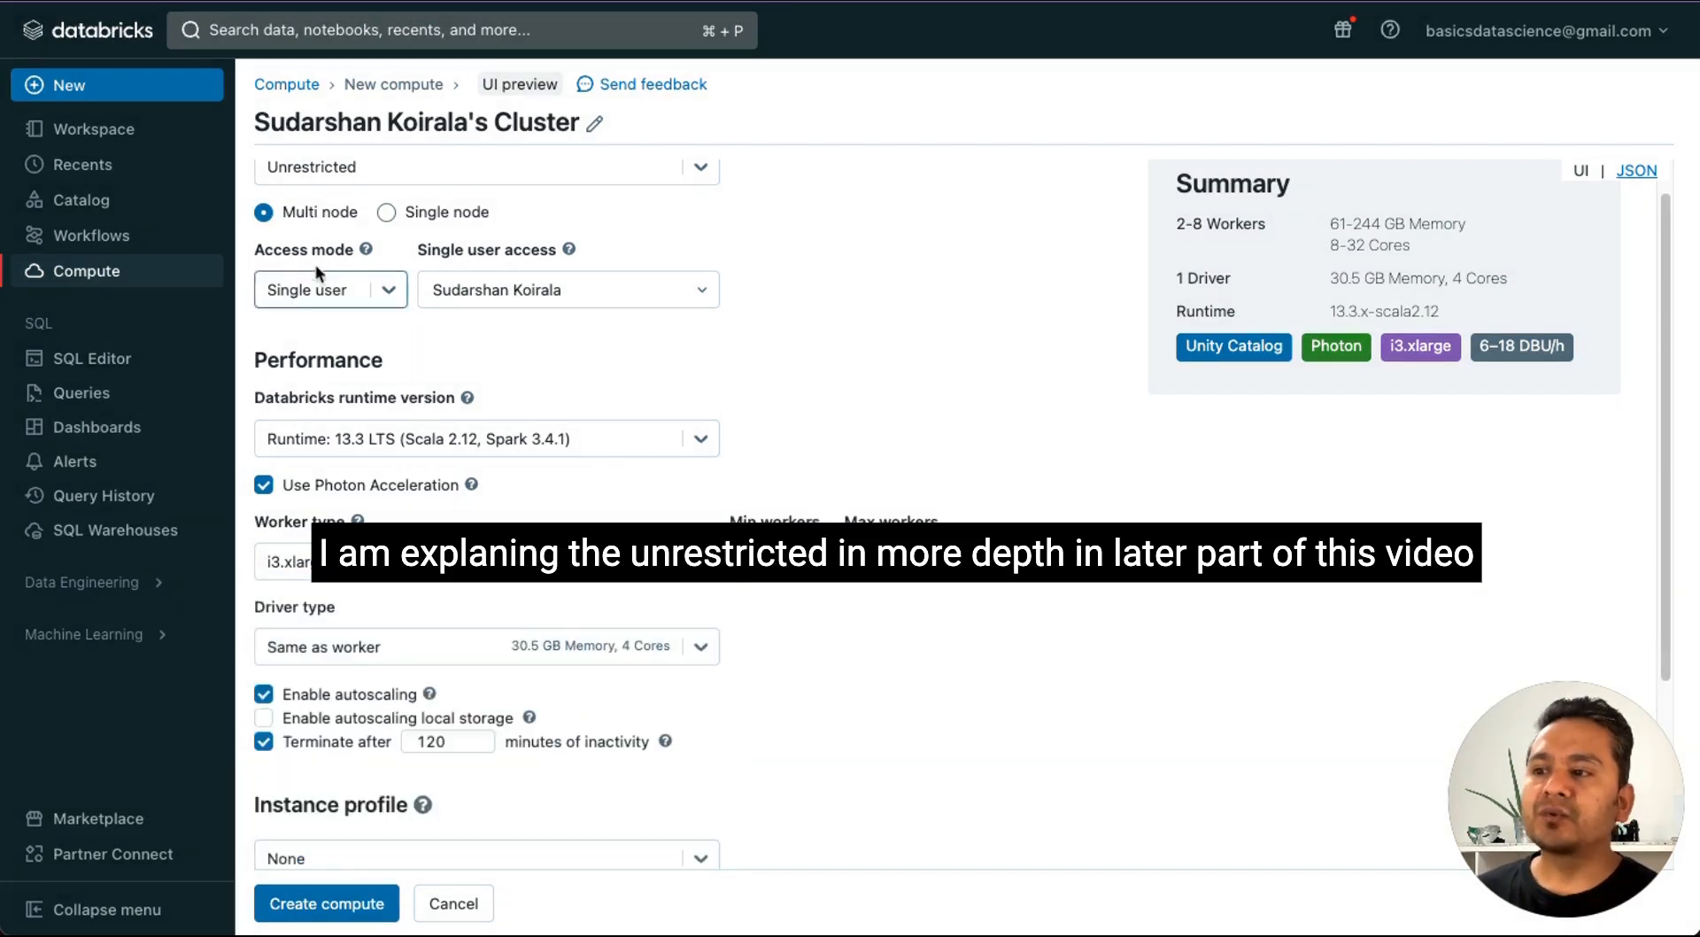
Step: Change the new compute's policy to Personal Compute and accept losing the existing settings
{"action": "left_click", "coordinate": [355, 167]}
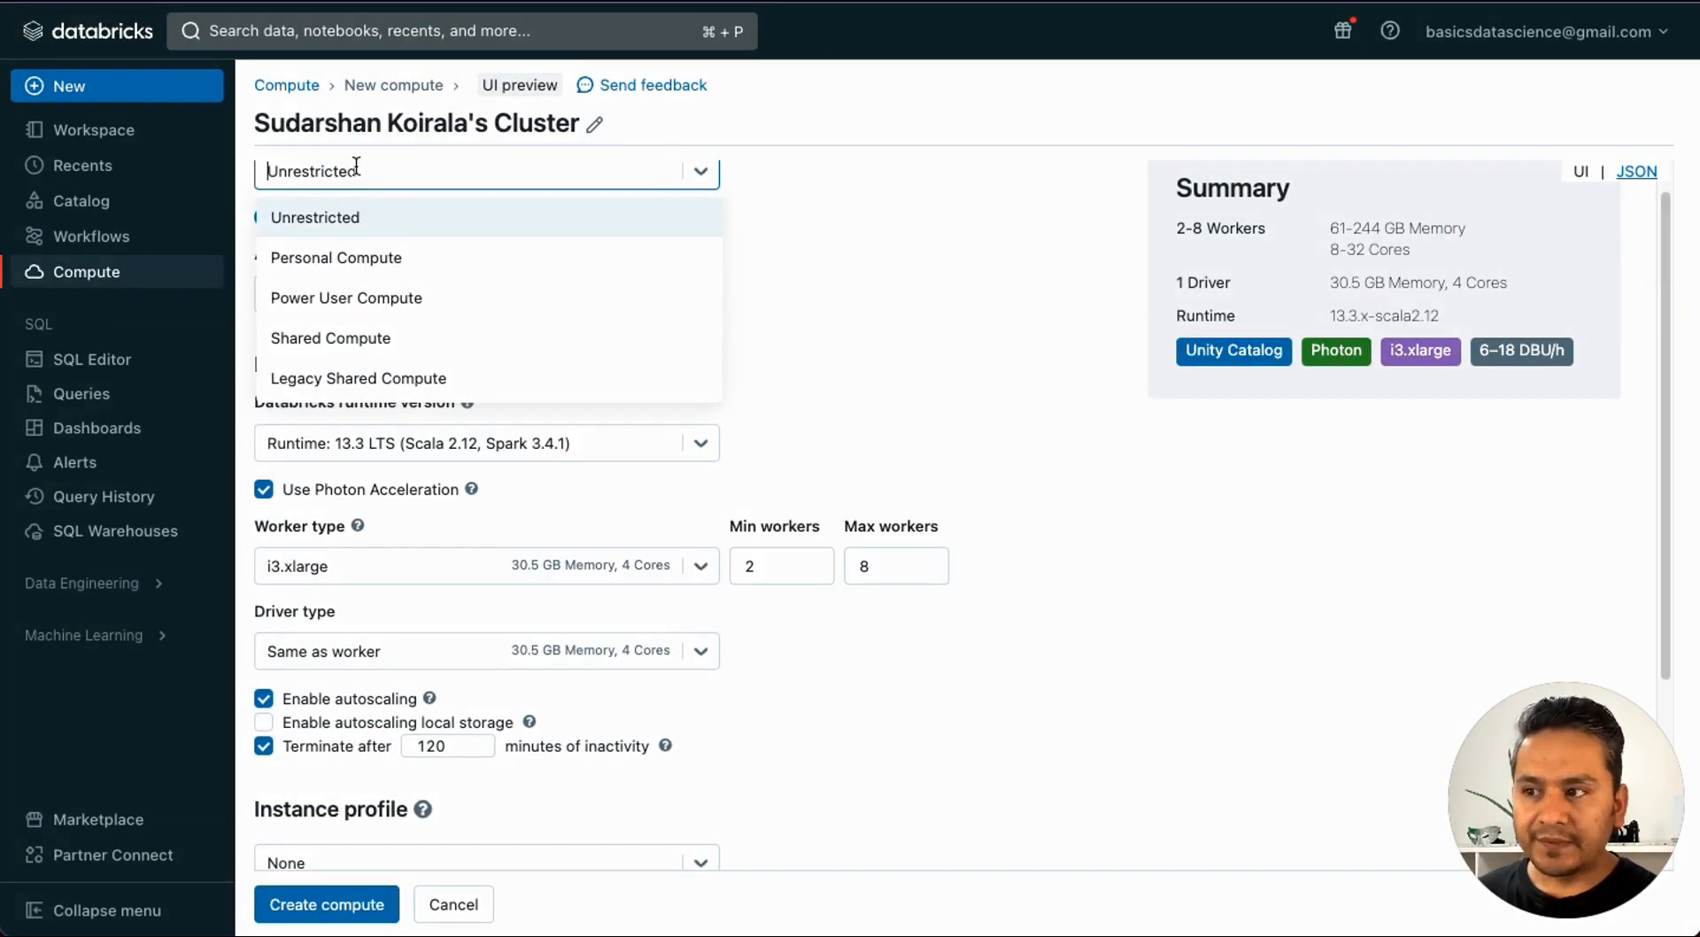
{"action": "left_click", "coordinate": [340, 260]}
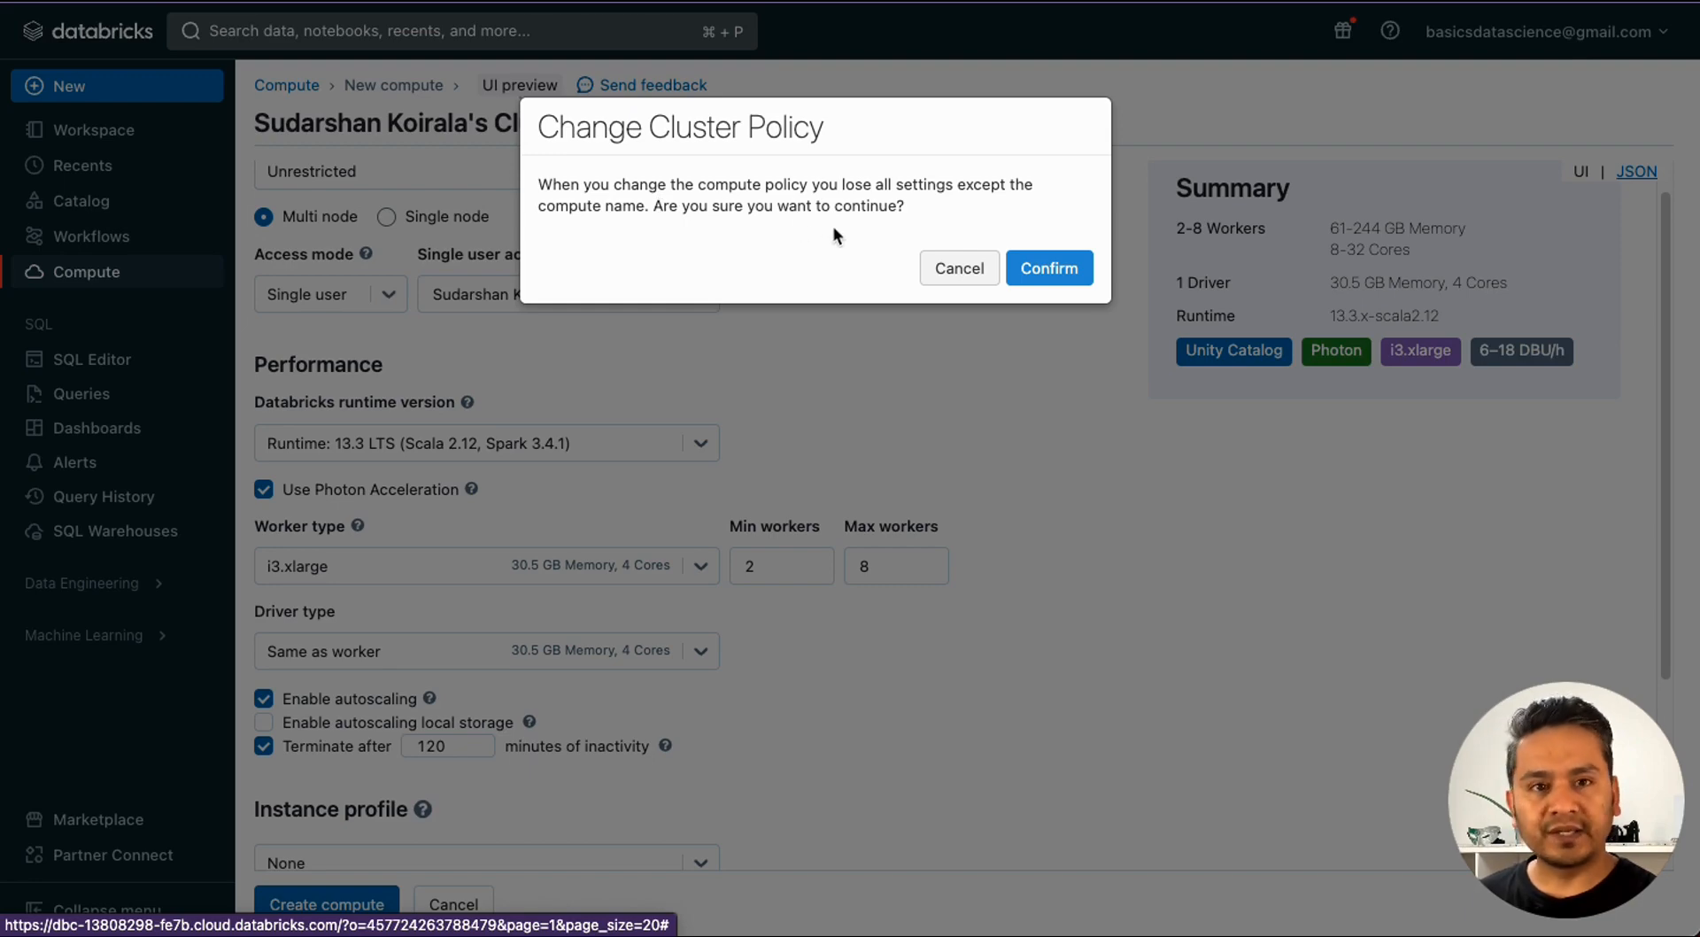
{"action": "left_click", "coordinate": [1031, 266]}
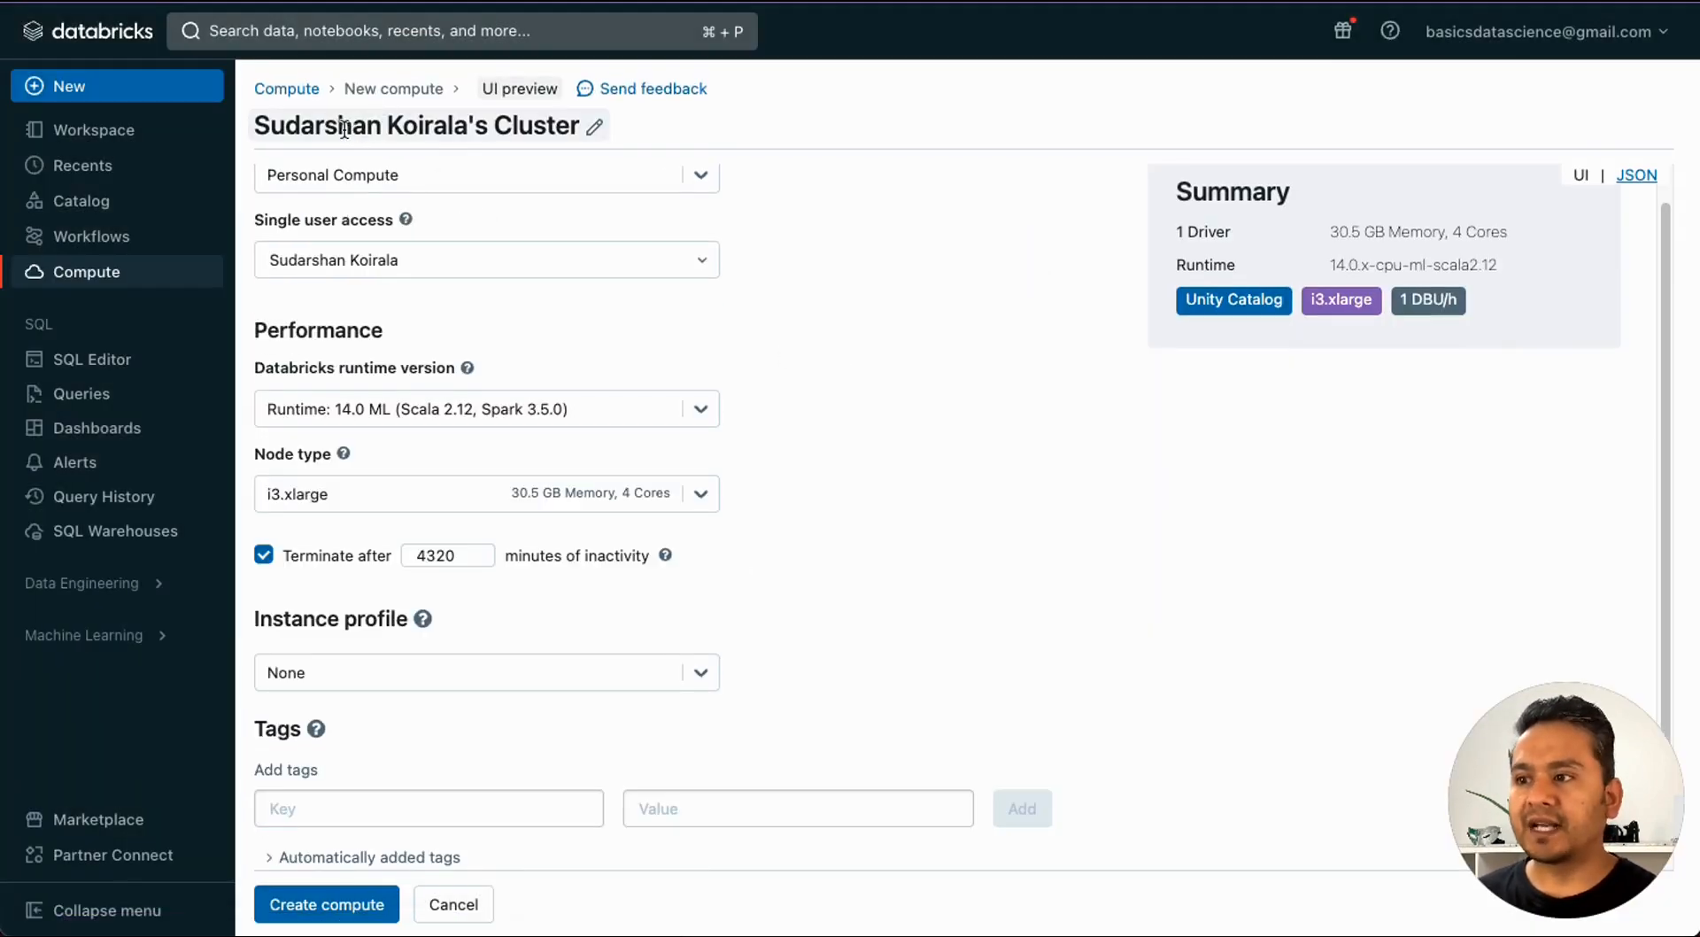
Step: Rename the new compute to the owner's first name followed by "-youtube-tutorial"
{"action": "left_click", "coordinate": [520, 125]}
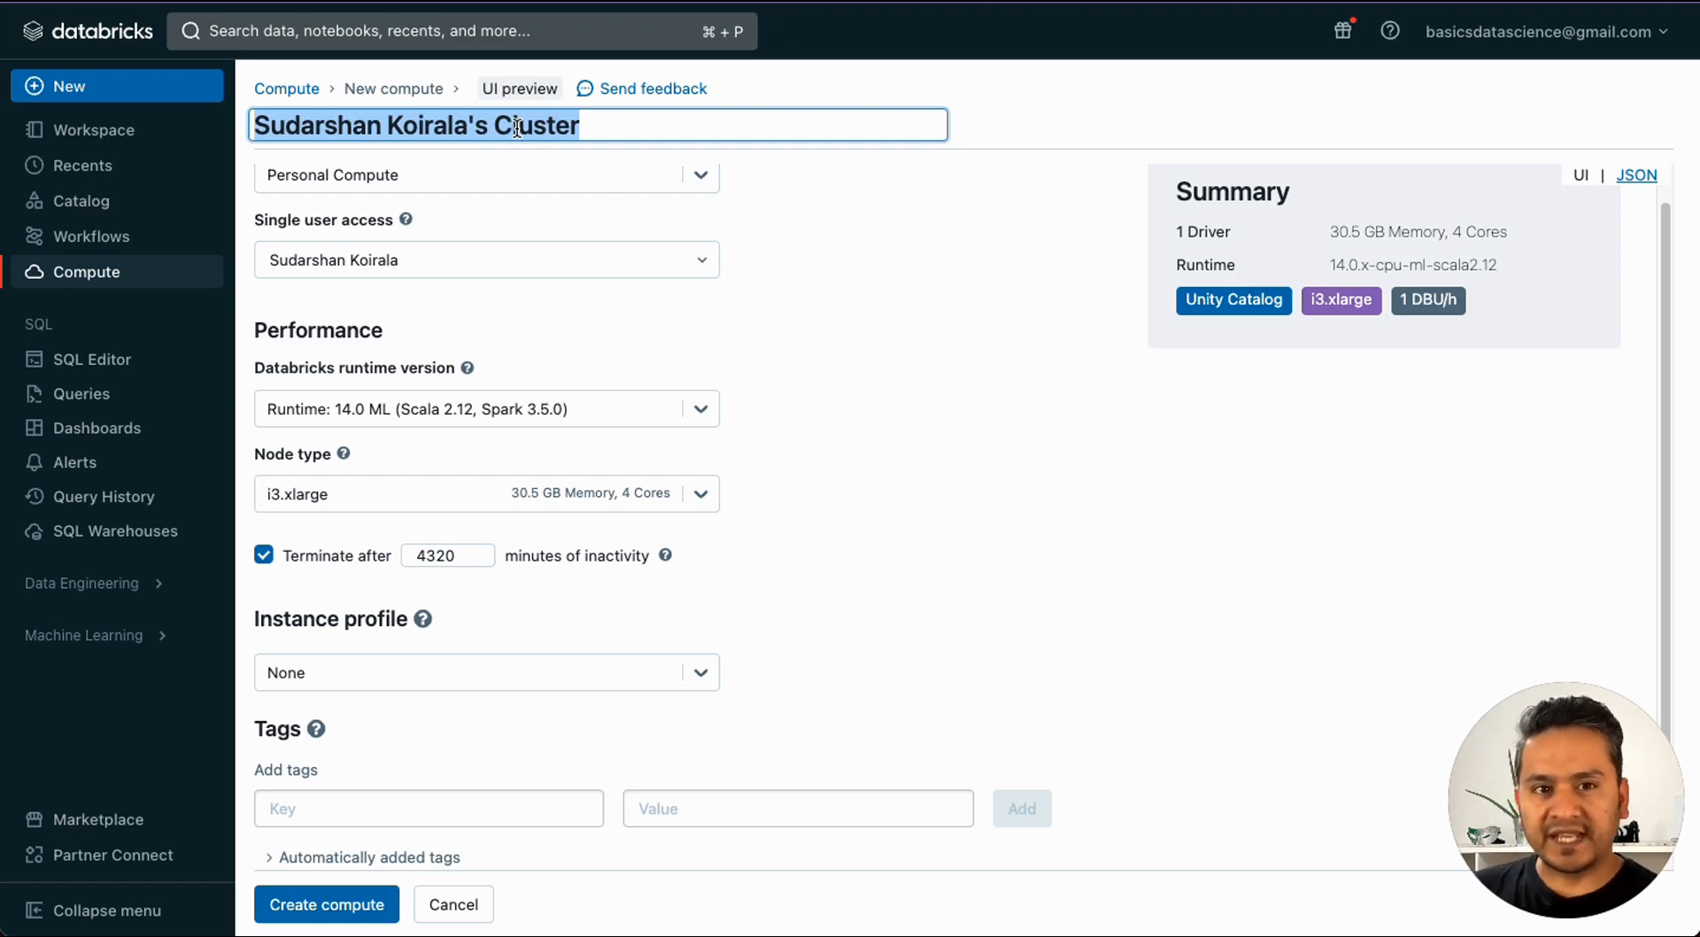
{"action": "left_click", "coordinate": [967, 273]}
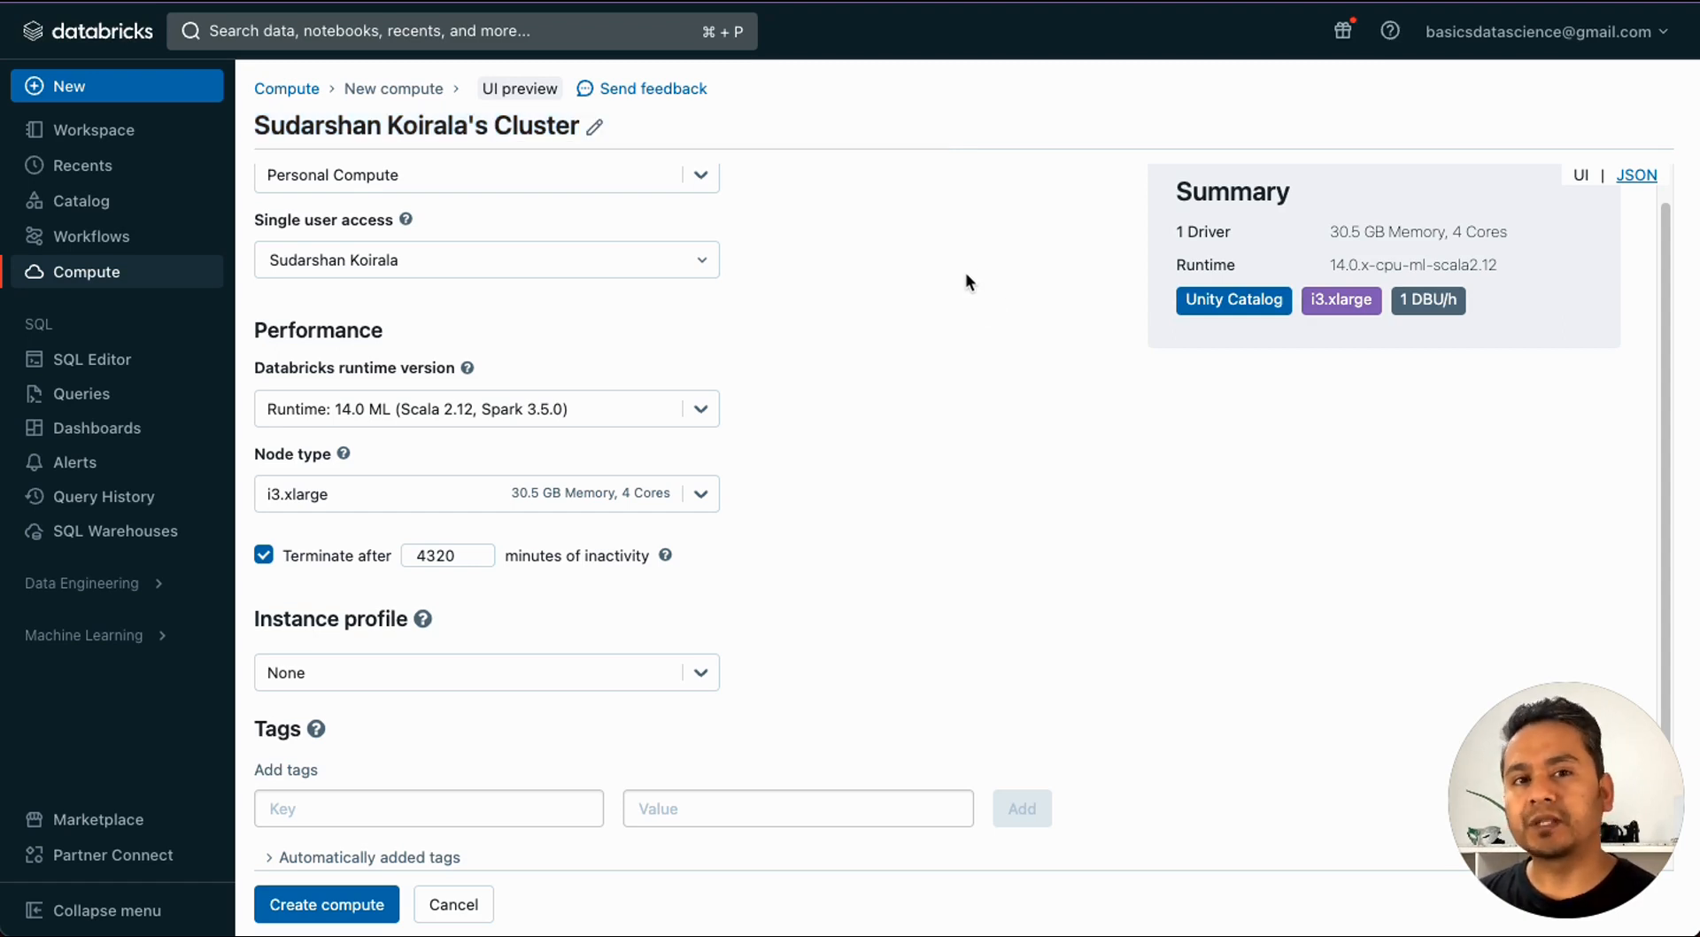
{"action": "double_click", "coordinate": [464, 125]}
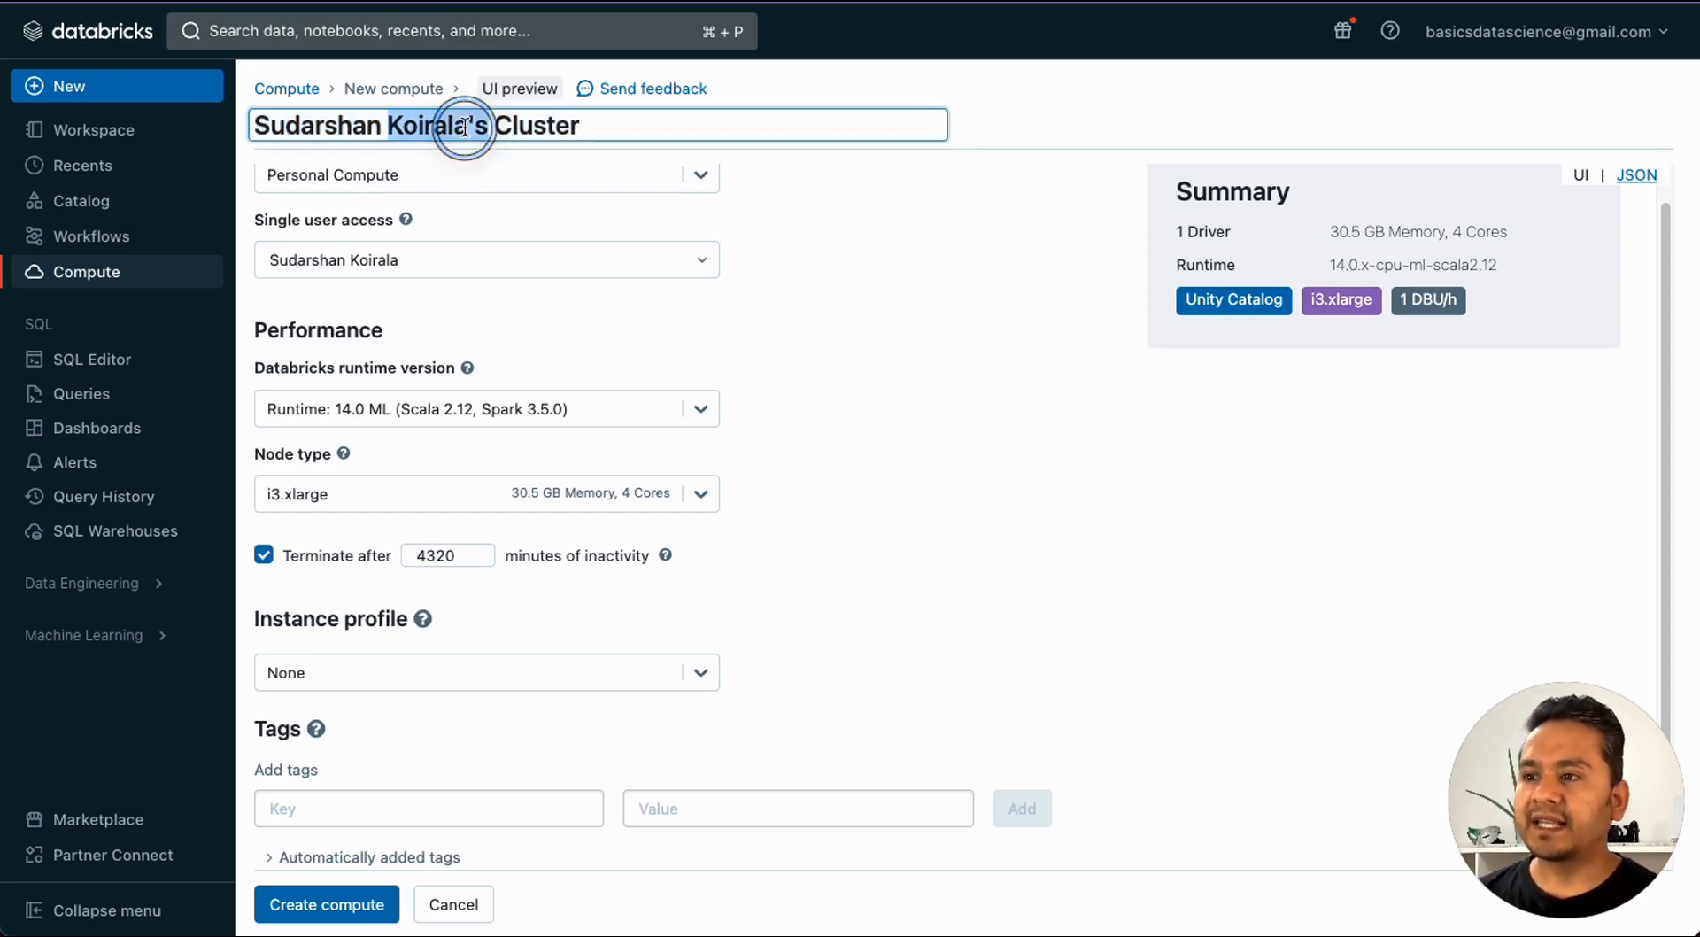
{"action": "double_click", "coordinate": [501, 115]}
{"action": "triple_click", "coordinate": [501, 114]}
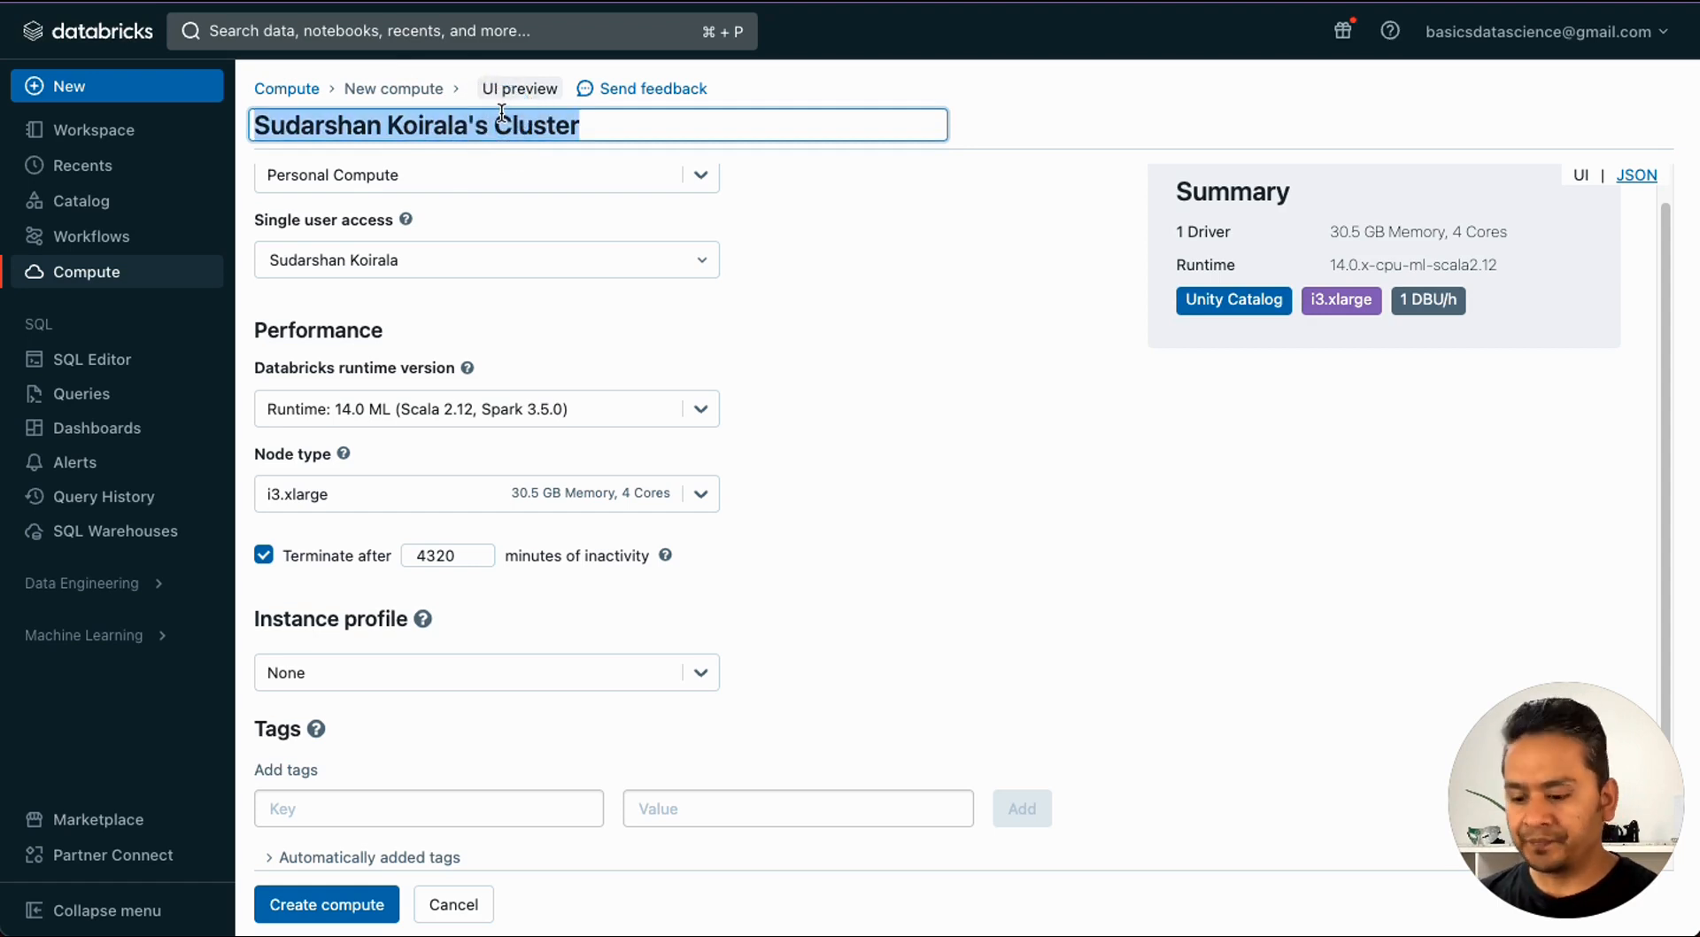
{"action": "type", "text": "suarsha"}
{"action": "key", "text": "BackSpace"}
{"action": "key", "text": "BackSpace"}
{"action": "key", "text": "BackSpace"}
{"action": "key", "text": "BackSpace"}
{"action": "key", "text": "BackSpace"}
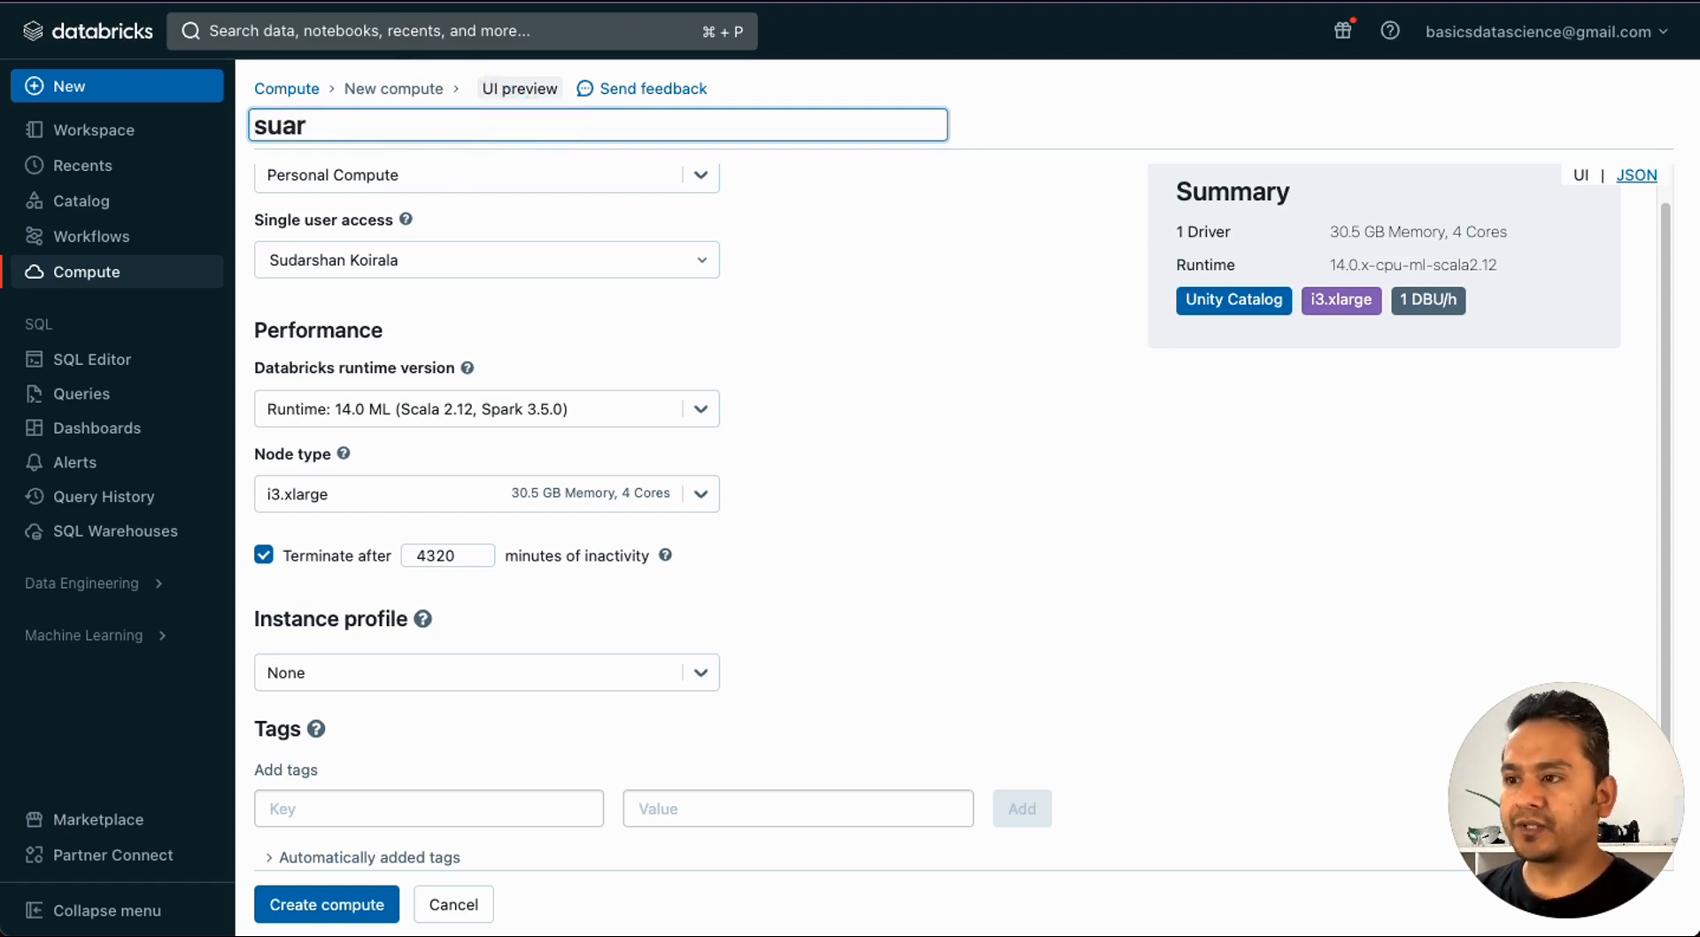
{"action": "type", "text": "darshan-y"}
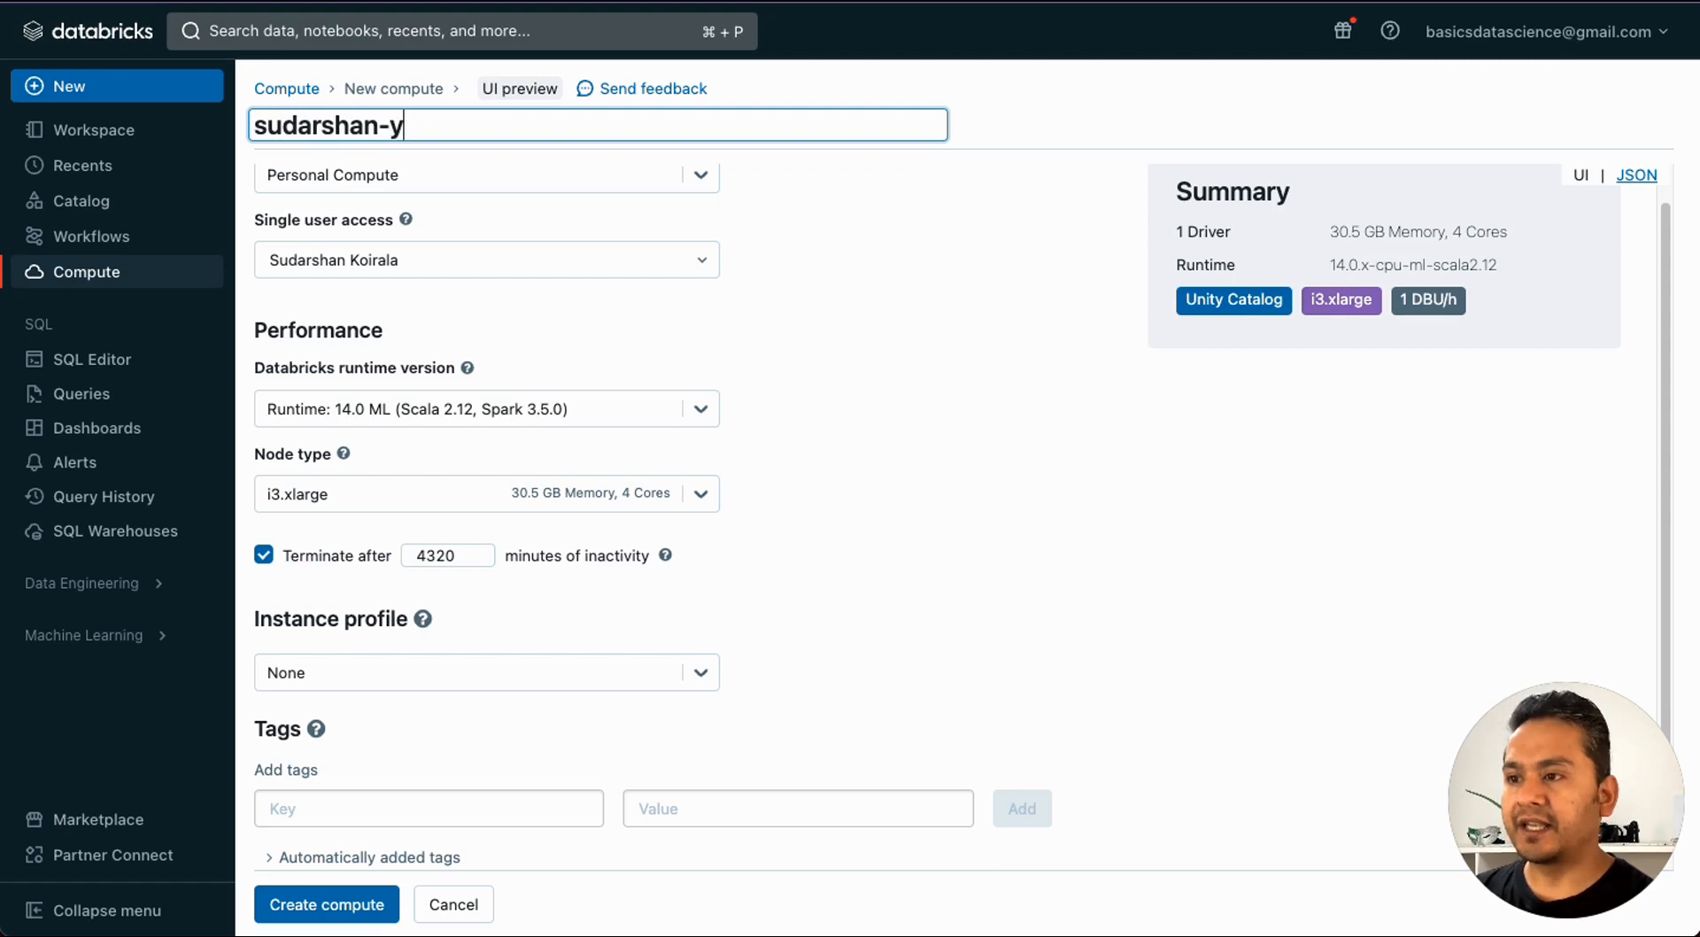
{"action": "type", "text": "outube."}
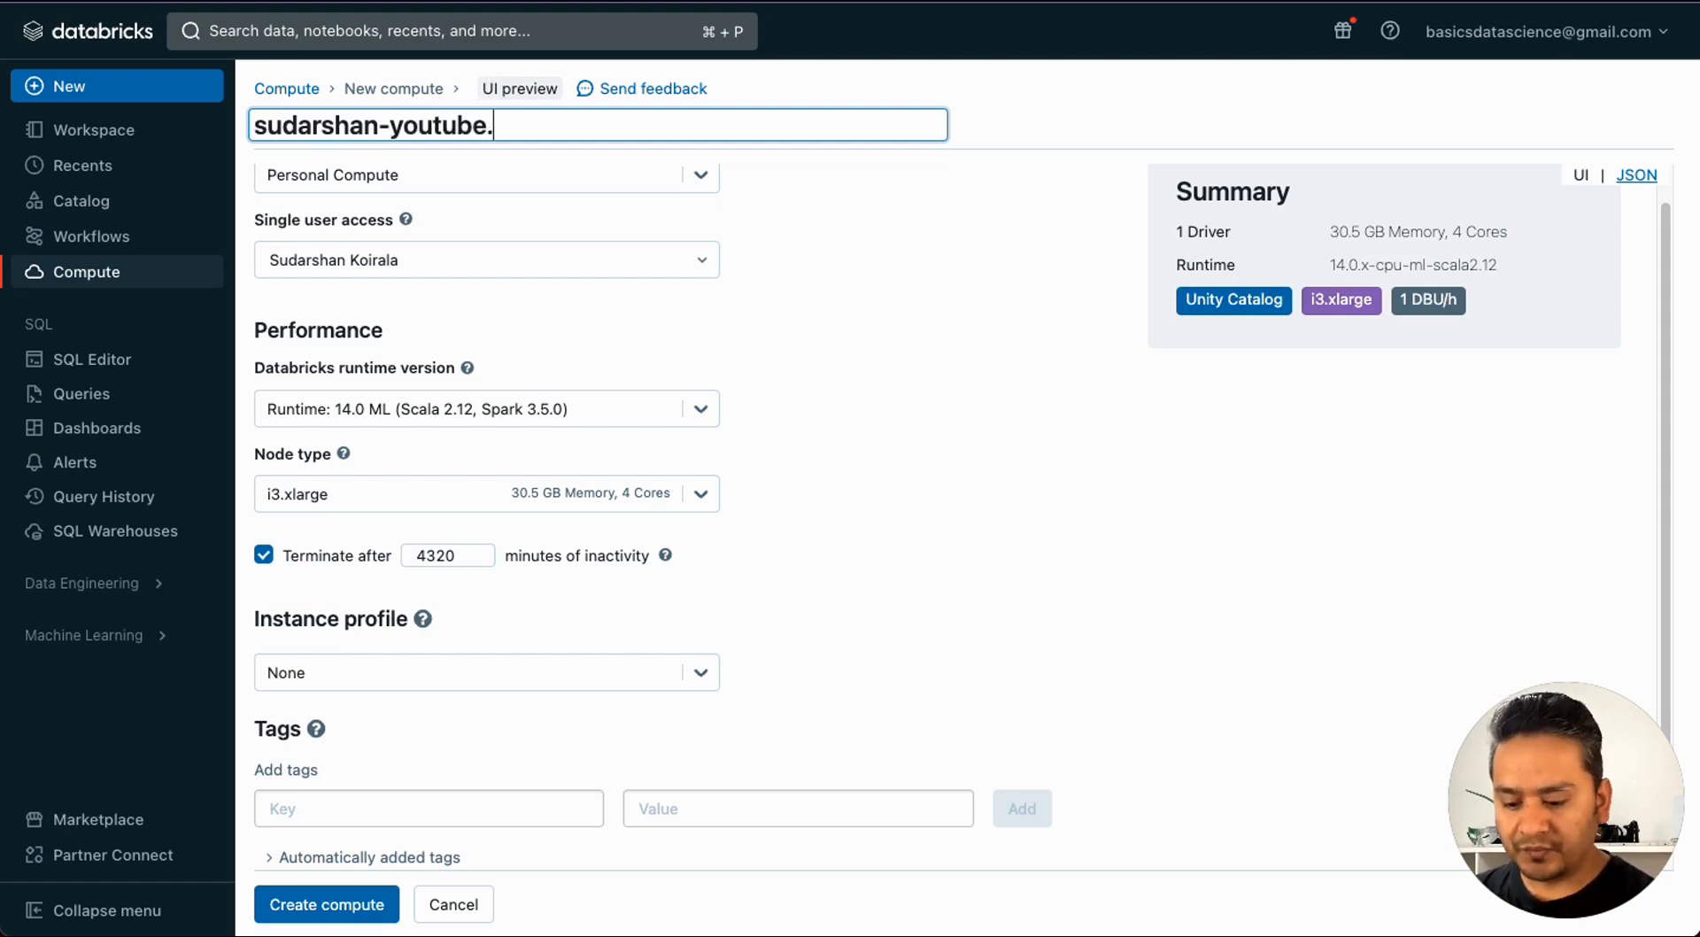
{"action": "key", "text": "BackSpace"}
{"action": "type", "text": "-tutorial"}
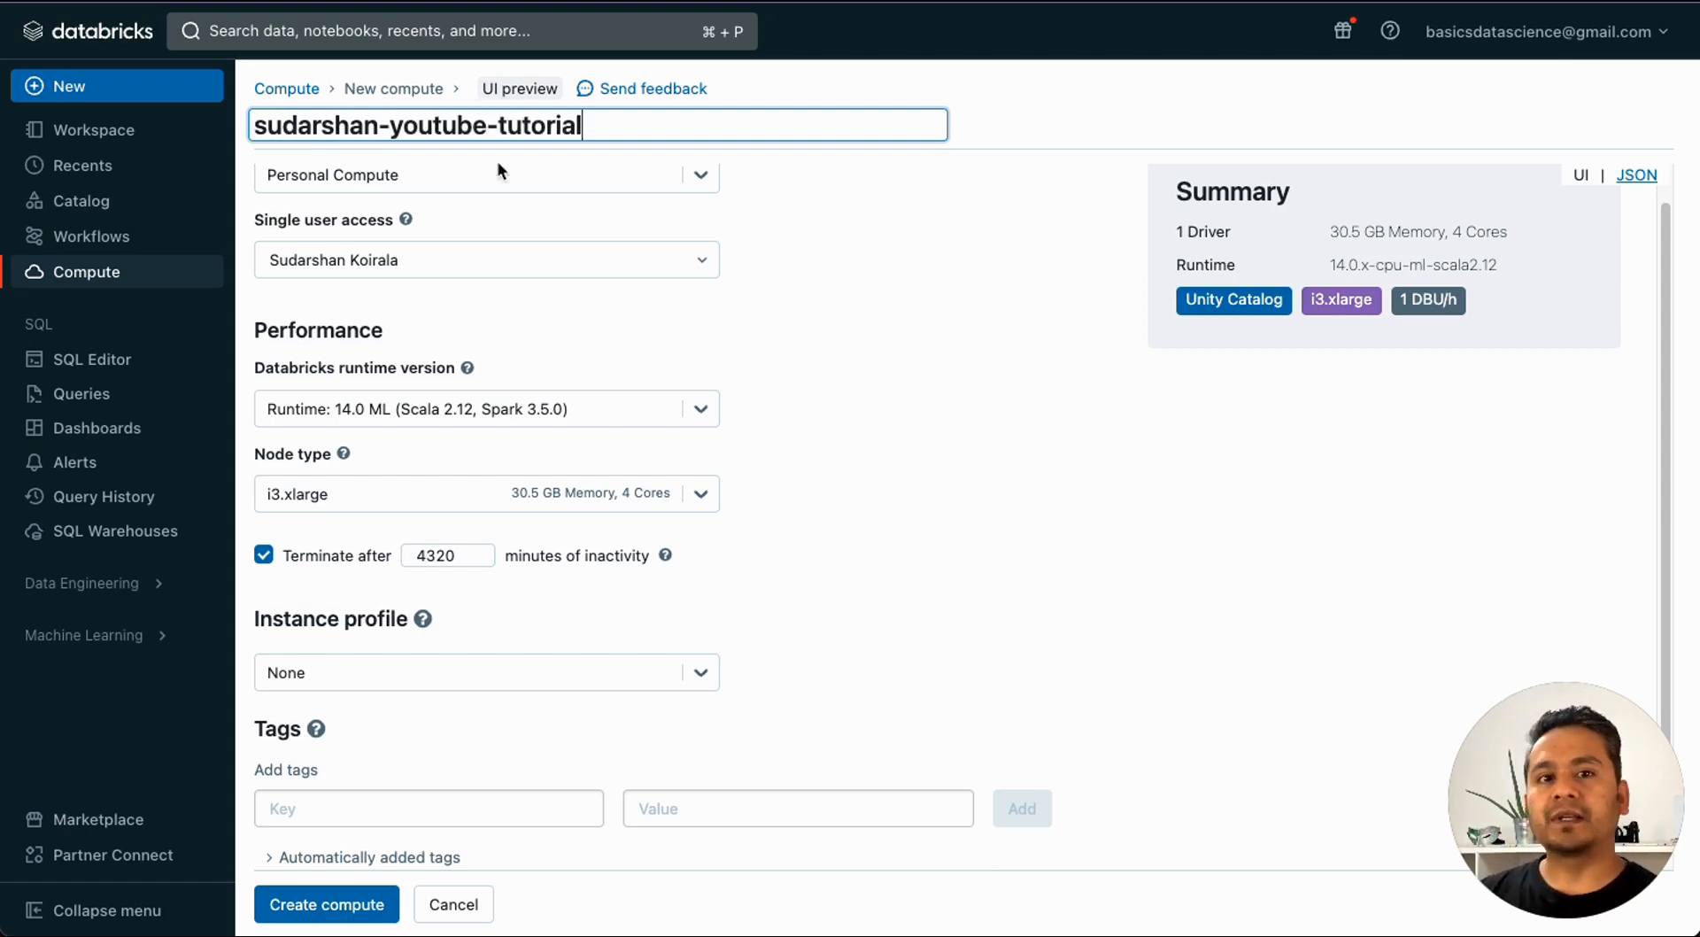
{"action": "left_click", "coordinate": [1001, 534]}
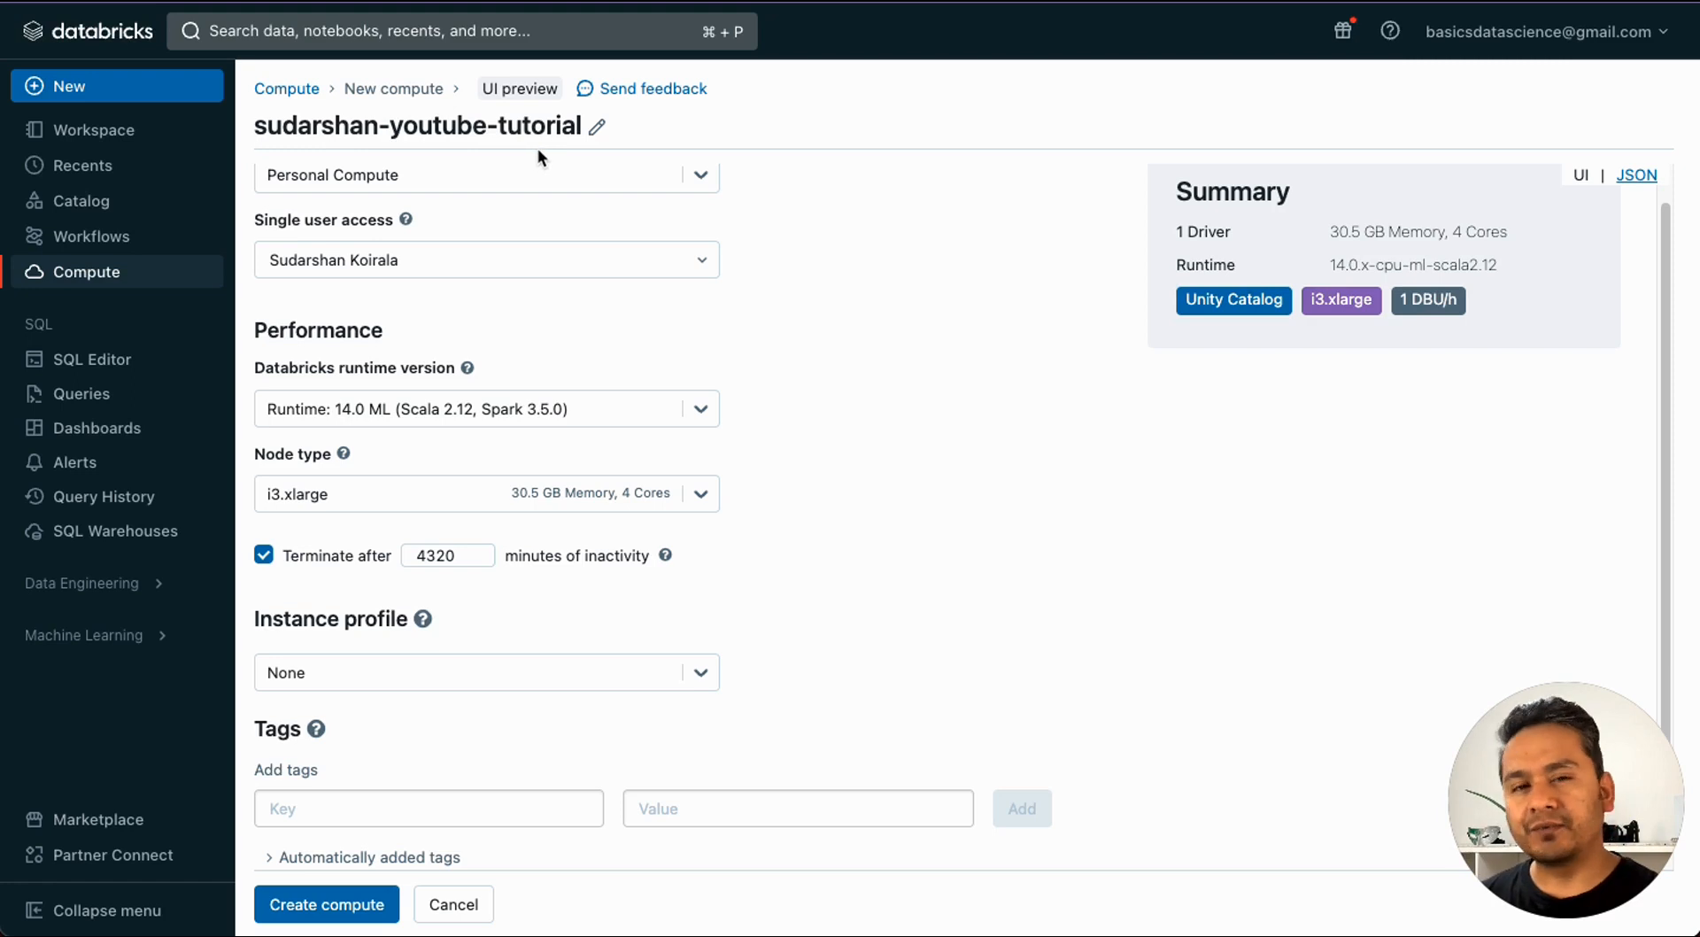
Step: Check which users are available for single user access and keep the current user selected
{"action": "left_click", "coordinate": [317, 260]}
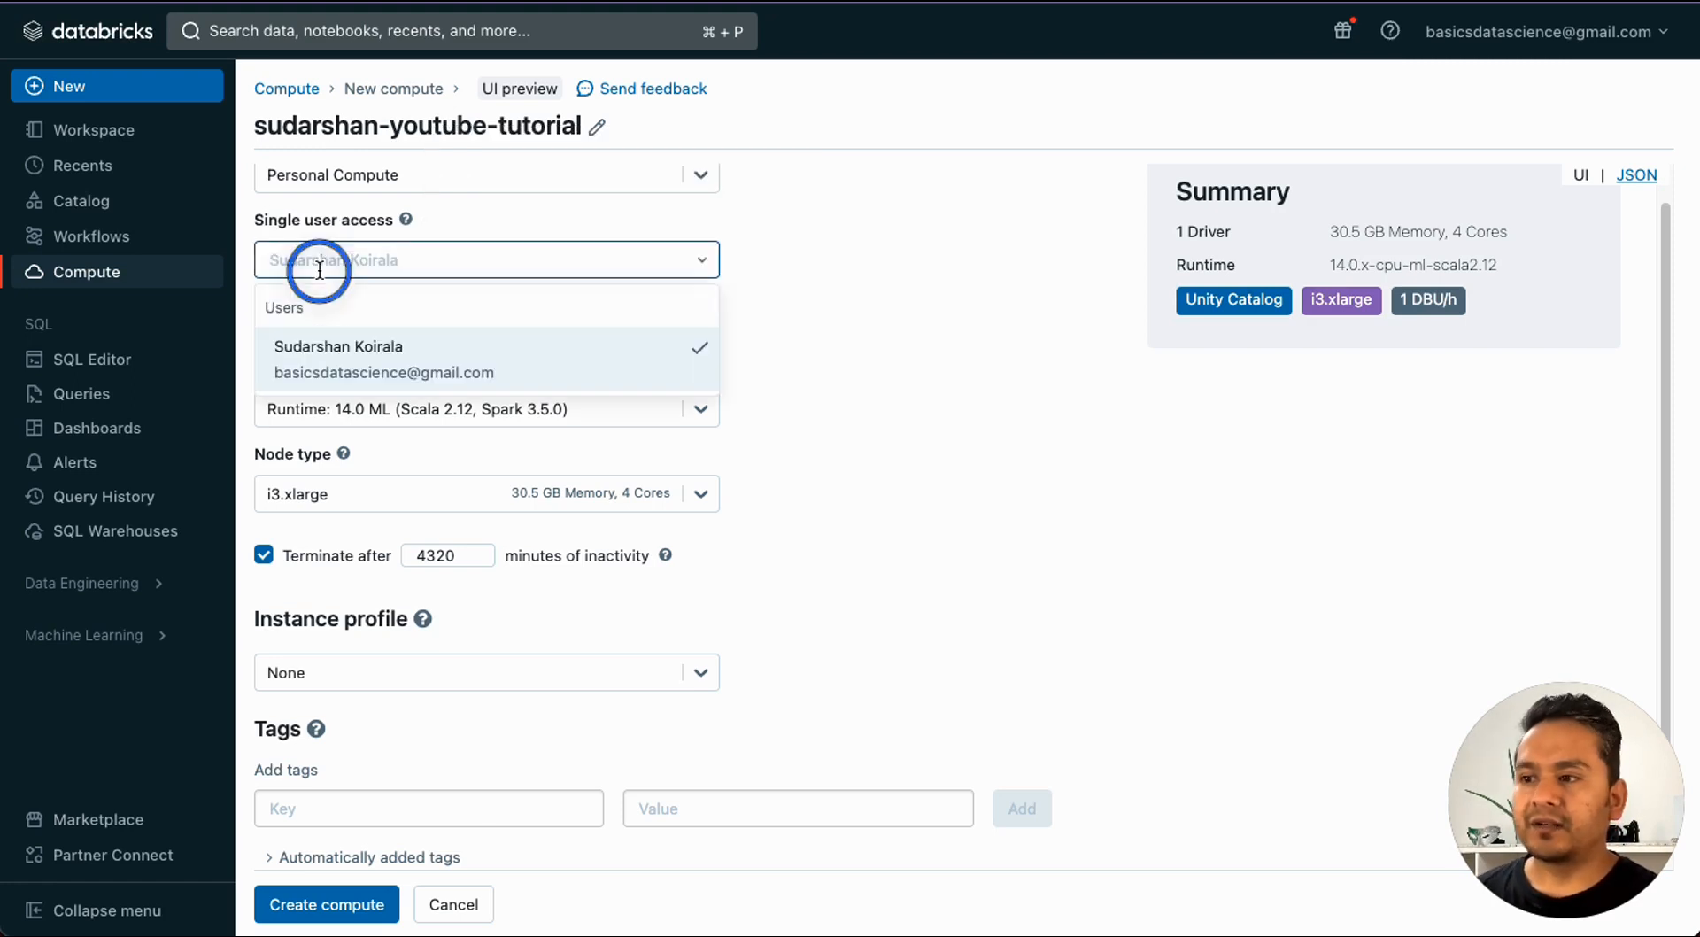
{"action": "left_click", "coordinate": [349, 365]}
{"action": "scroll", "coordinate": [309, 338], "scroll_direction": "down", "scroll_amount": 1}
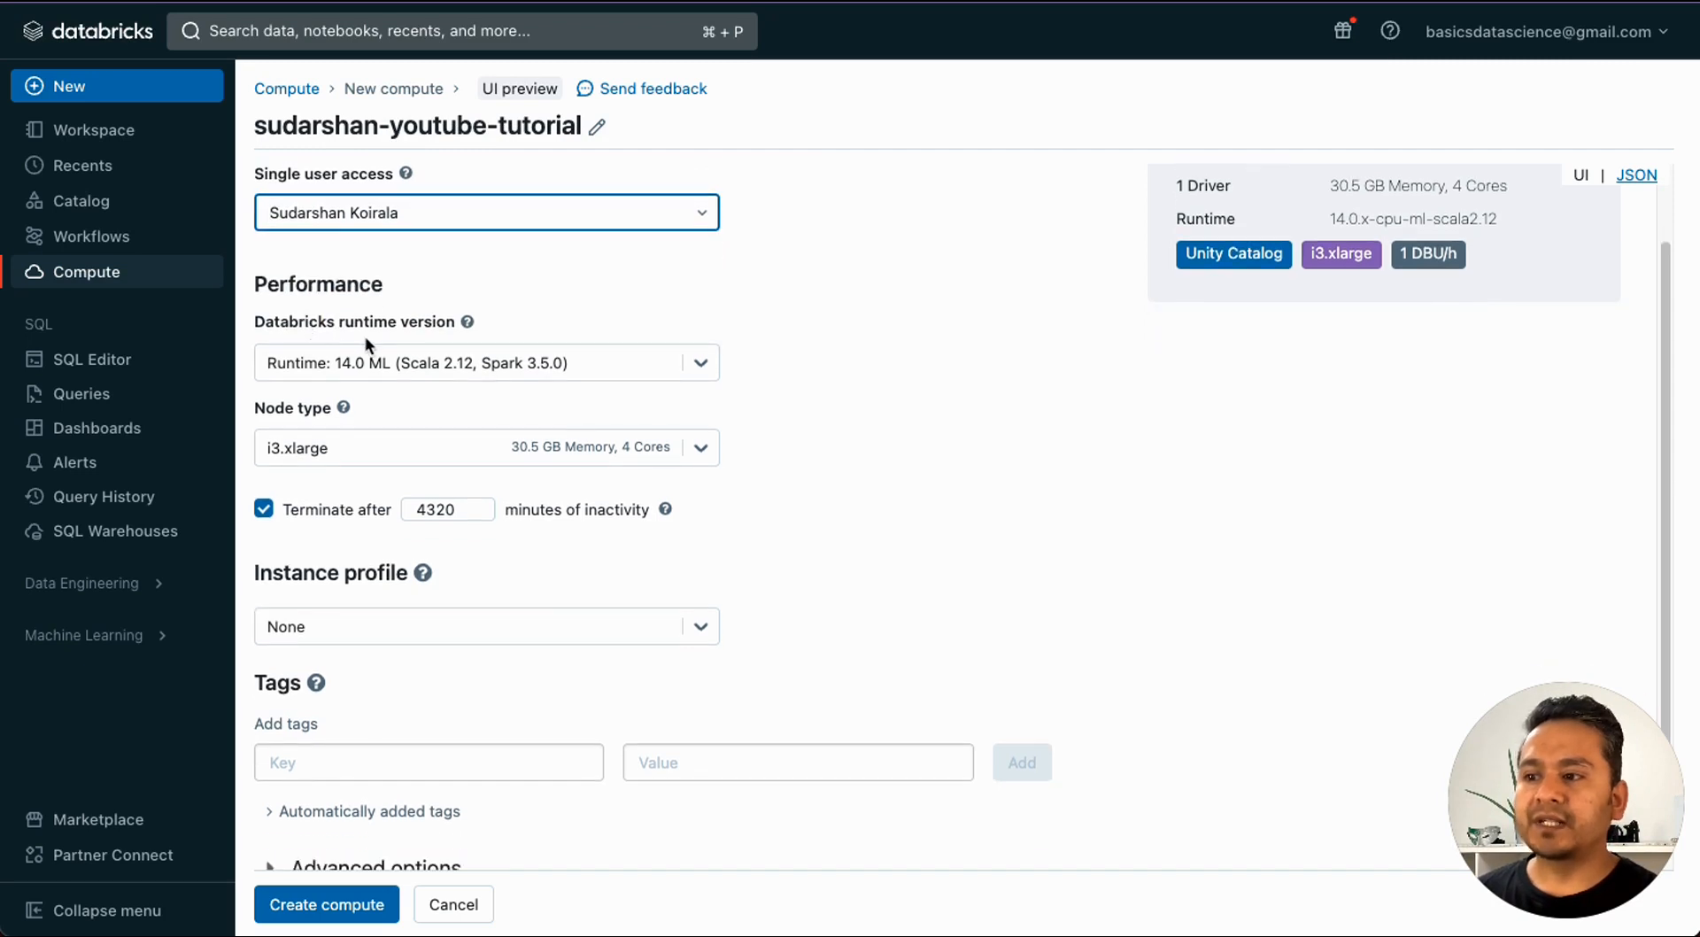
Step: Set the runtime version to 14.0 ML (GPU, Scala 2.12, Spark 3.5.0) and the node type to g4dn.xlarge
{"action": "left_click", "coordinate": [494, 362]}
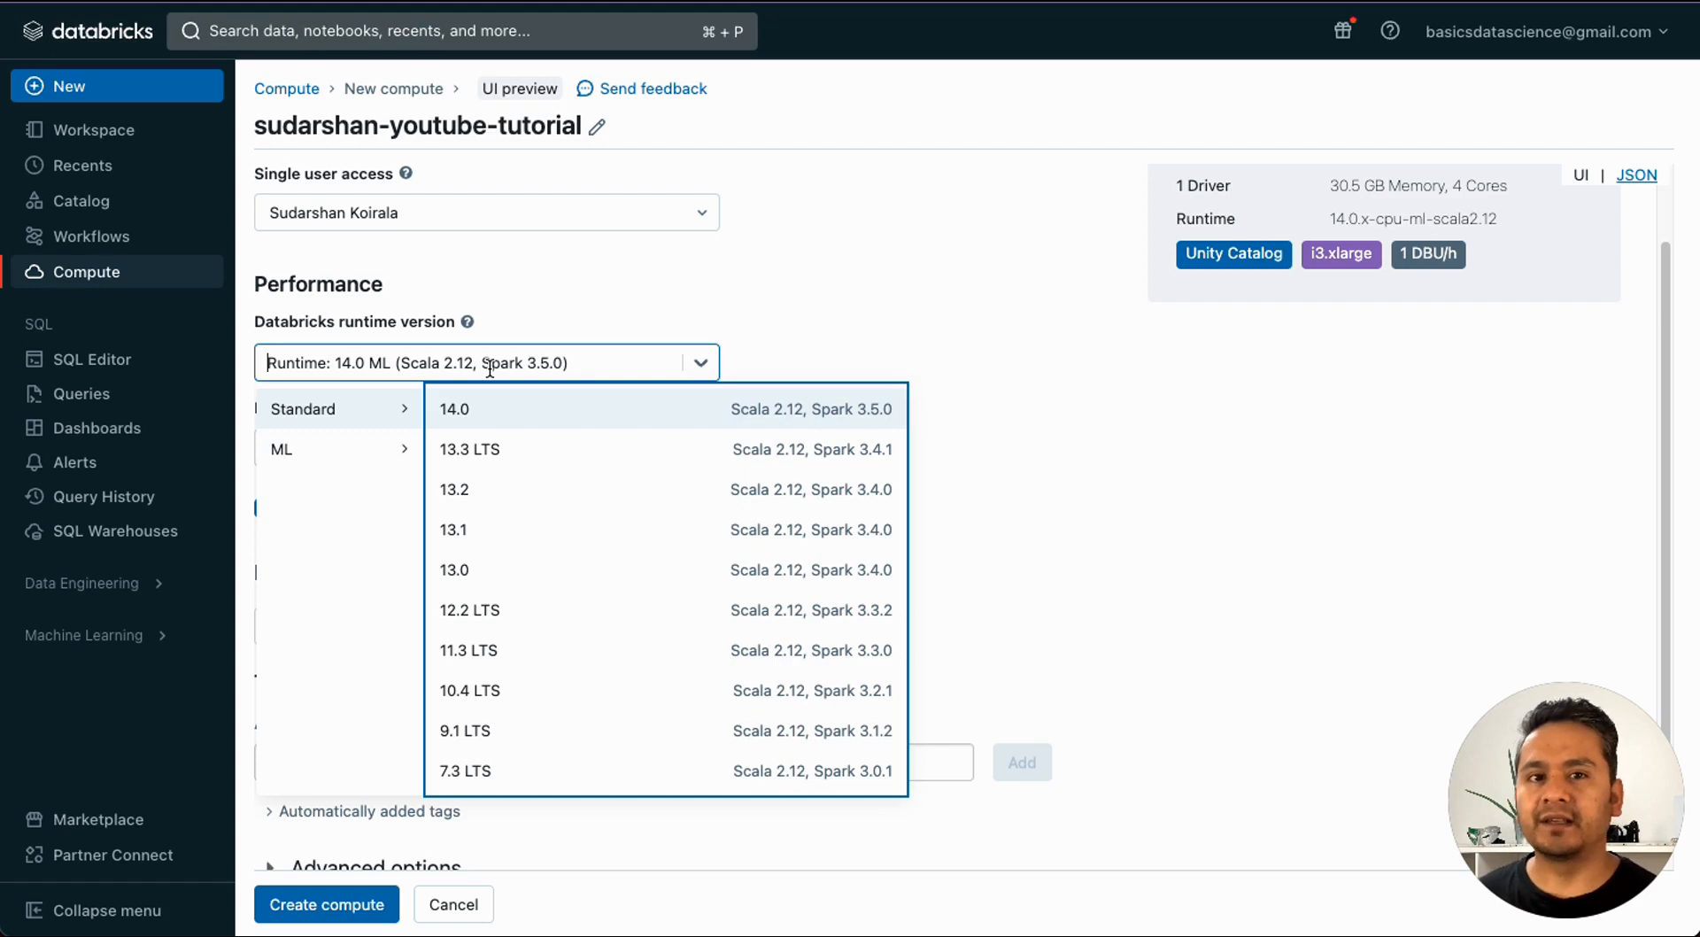
{"action": "left_click", "coordinate": [327, 452]}
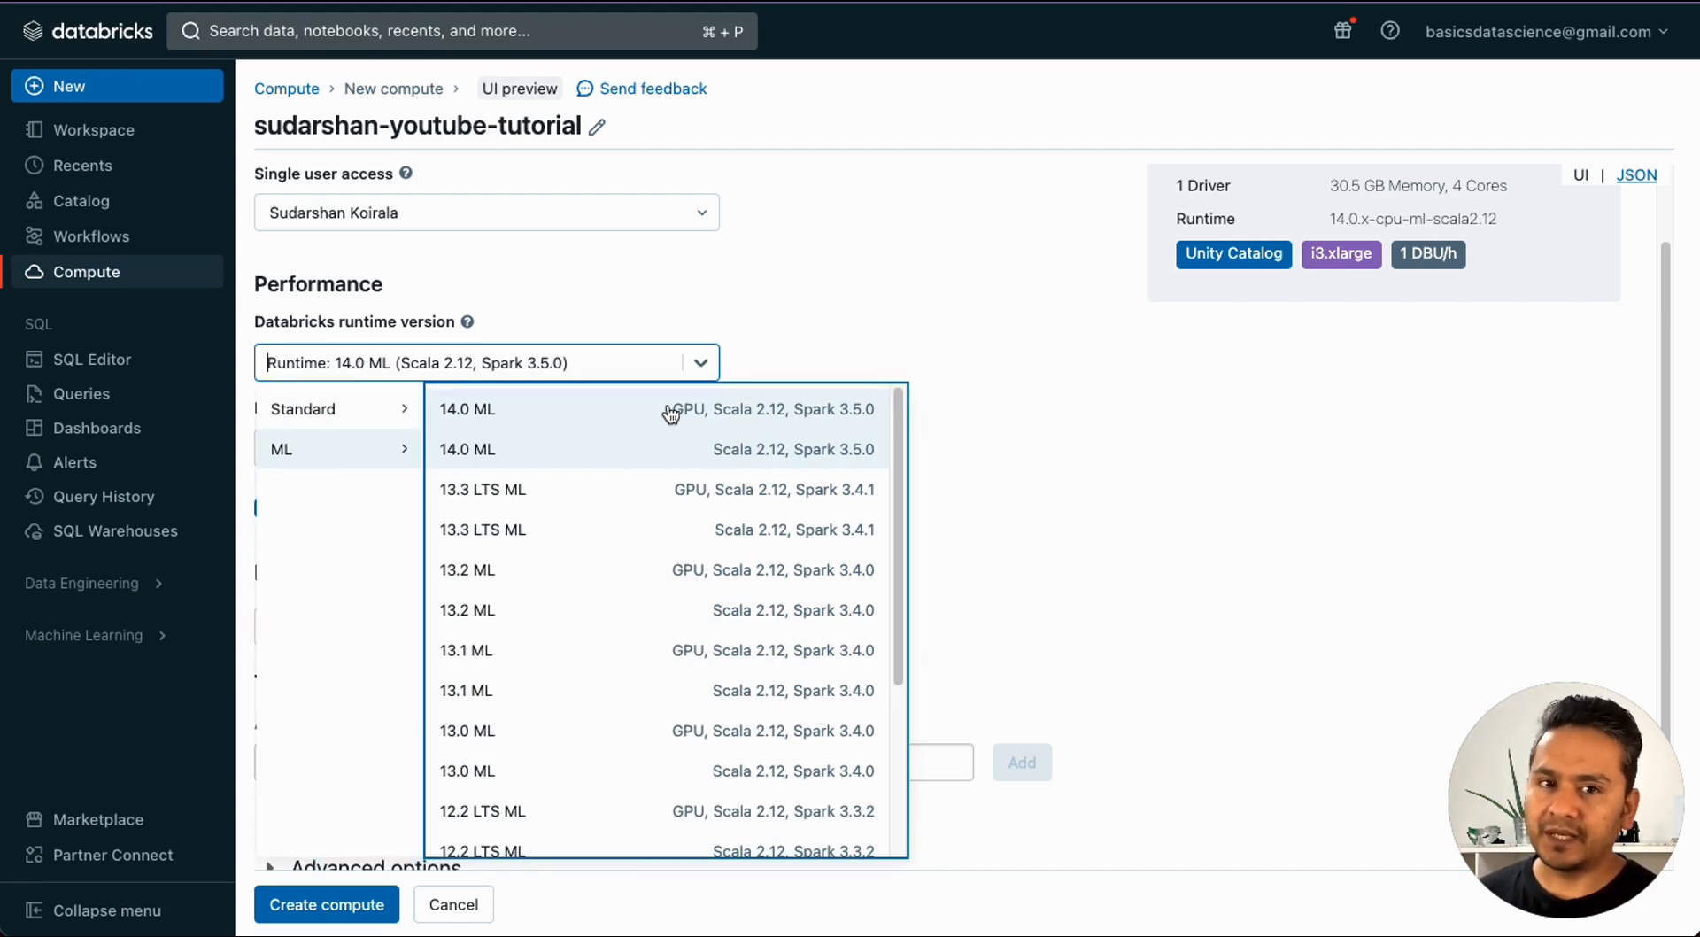
{"action": "left_click", "coordinate": [298, 416]}
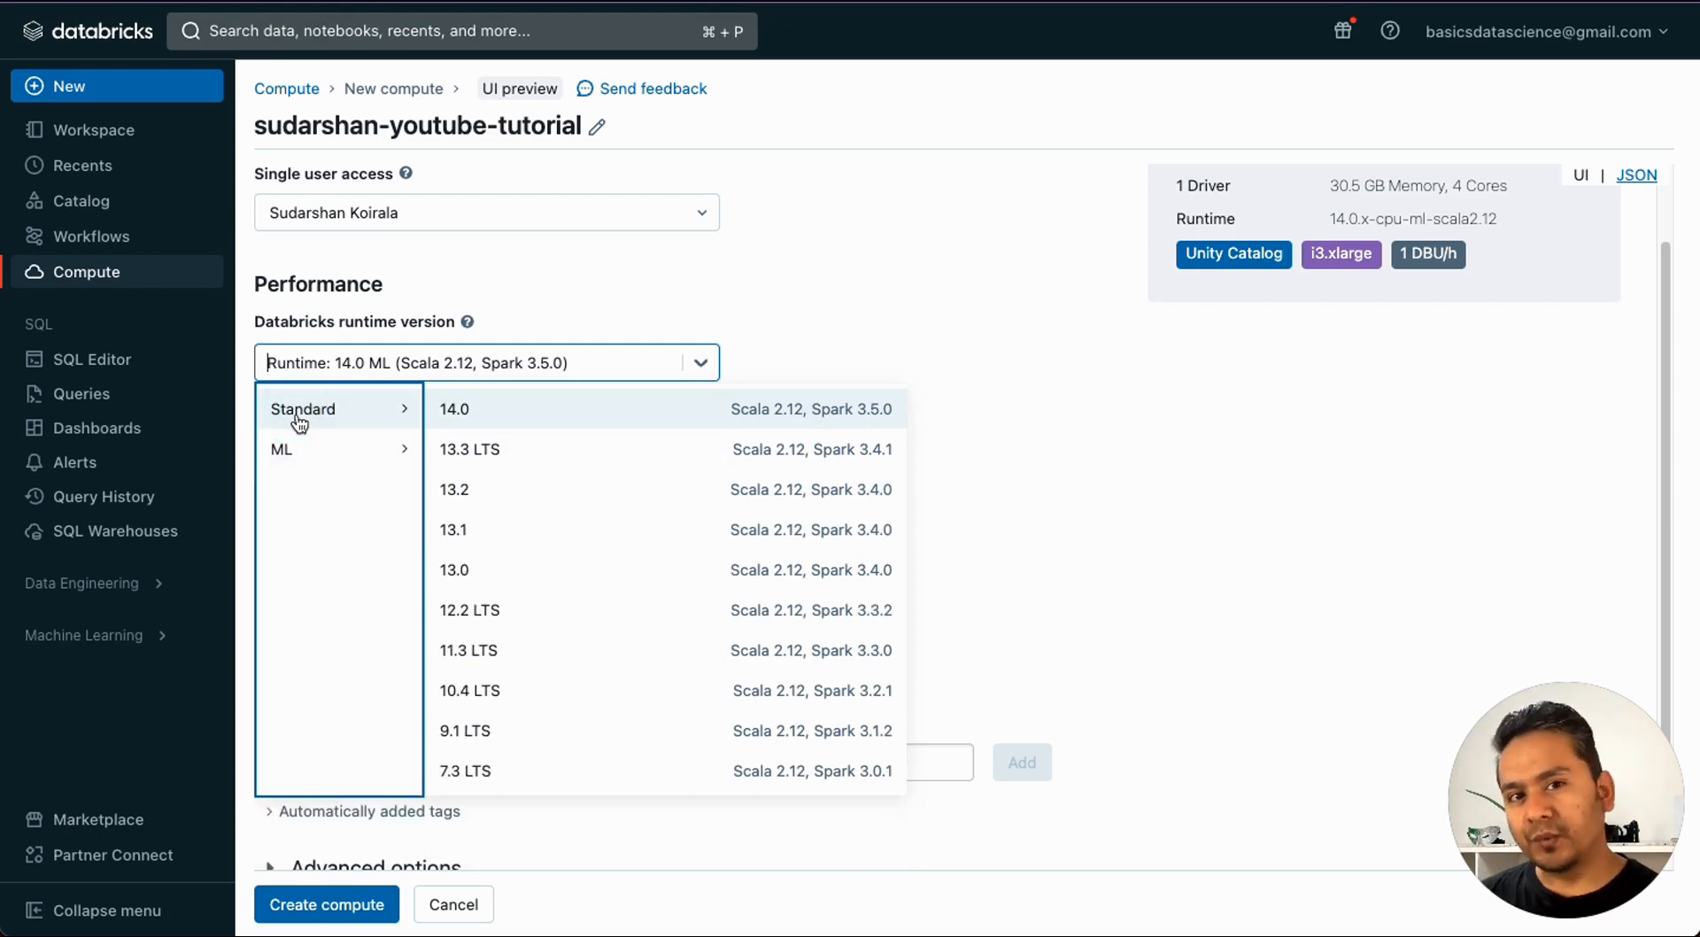
{"action": "left_click", "coordinate": [297, 447]}
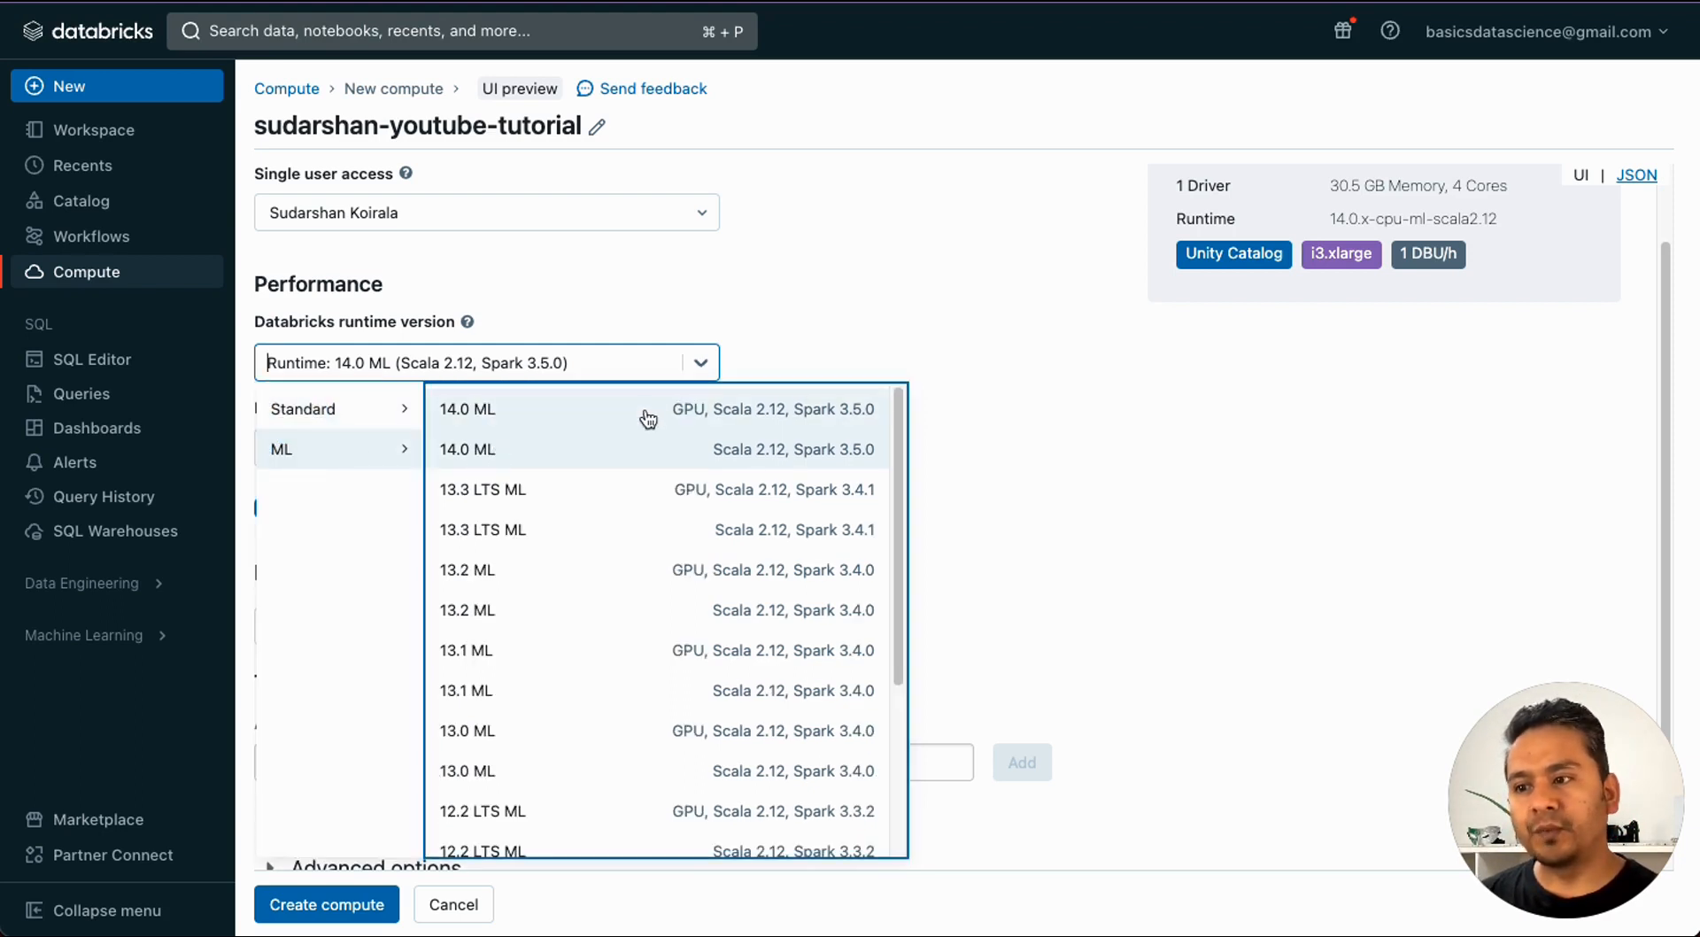
{"action": "left_click", "coordinate": [648, 413]}
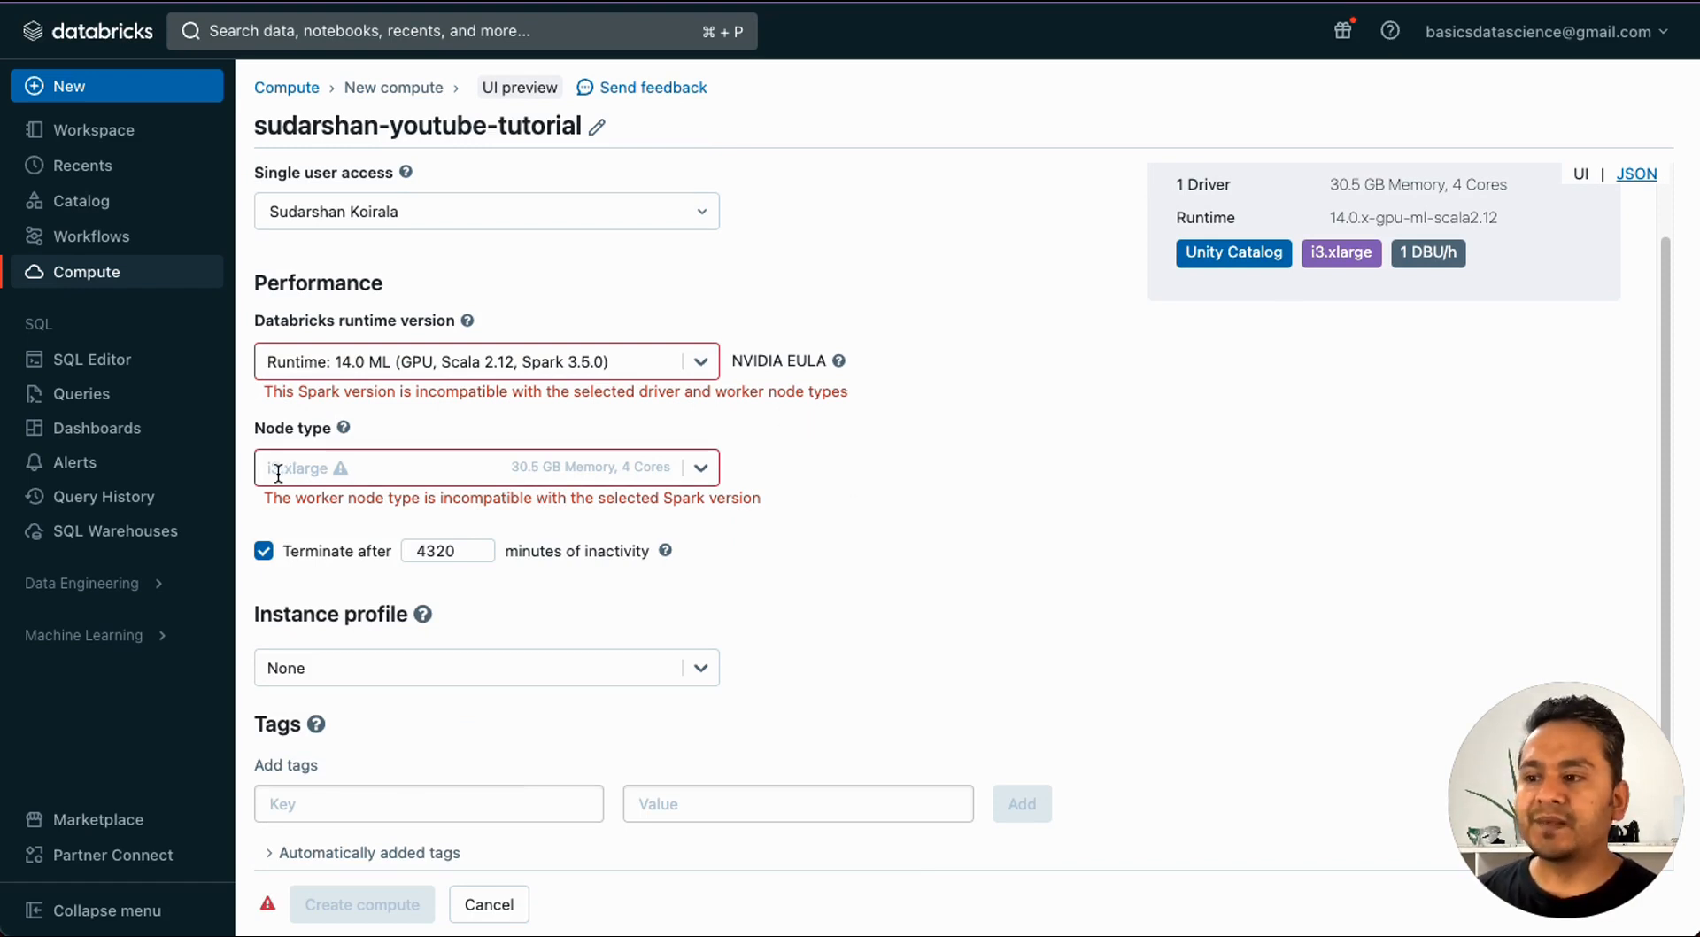
{"action": "left_click", "coordinate": [356, 470]}
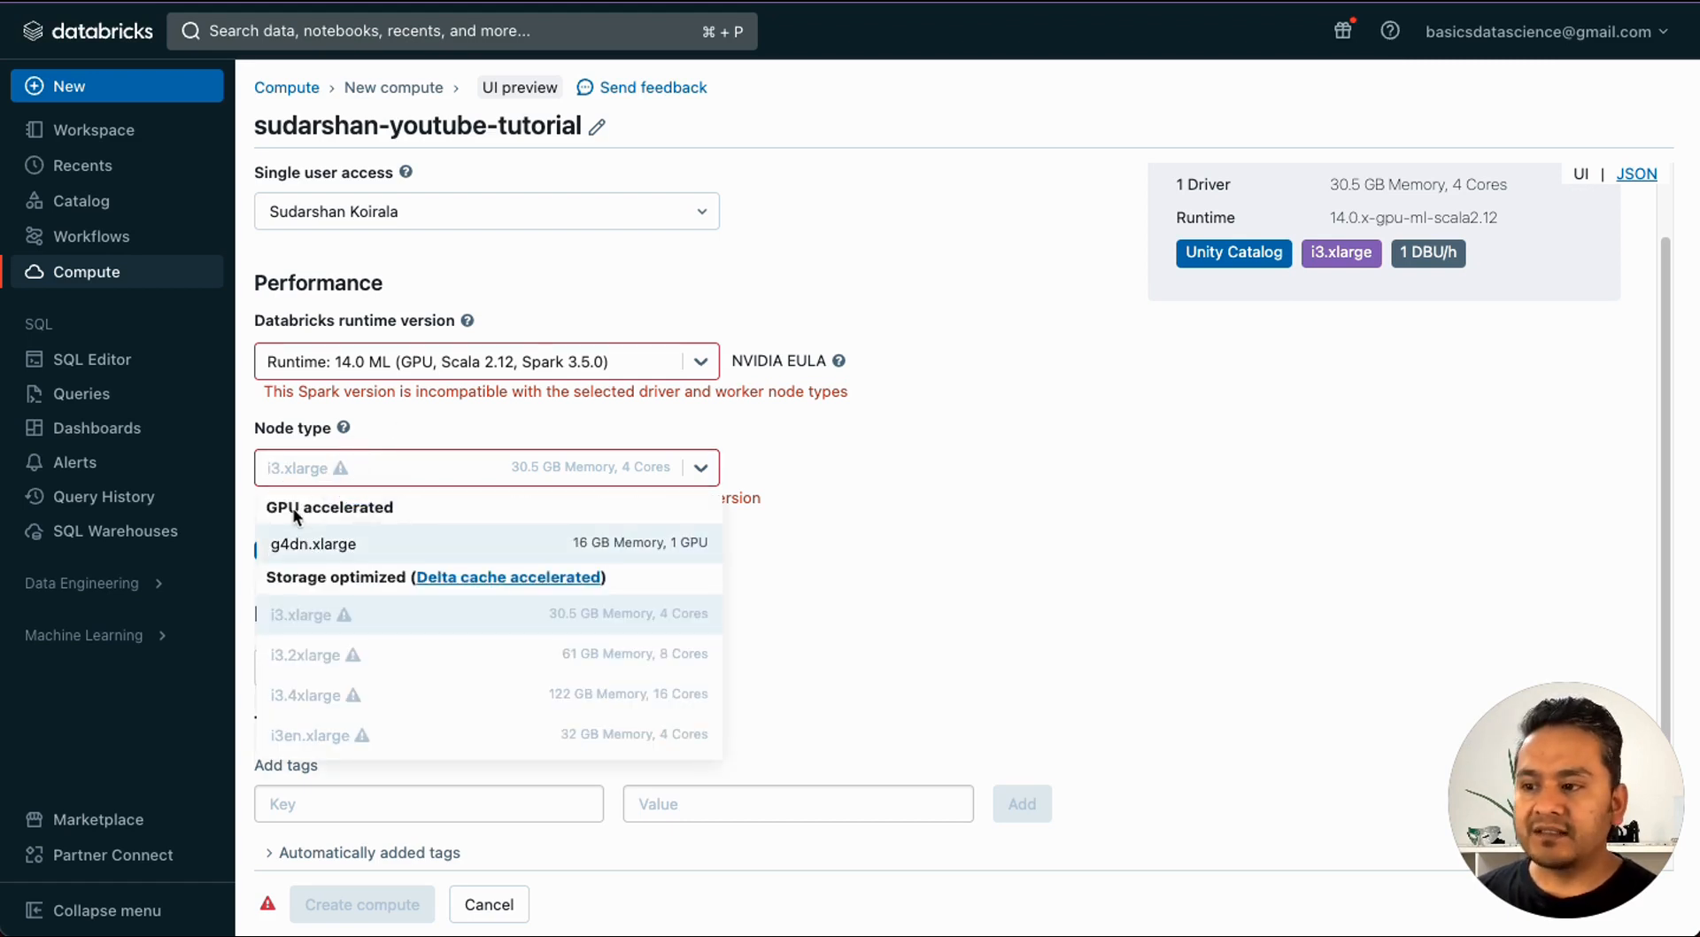
{"action": "left_click", "coordinate": [347, 552]}
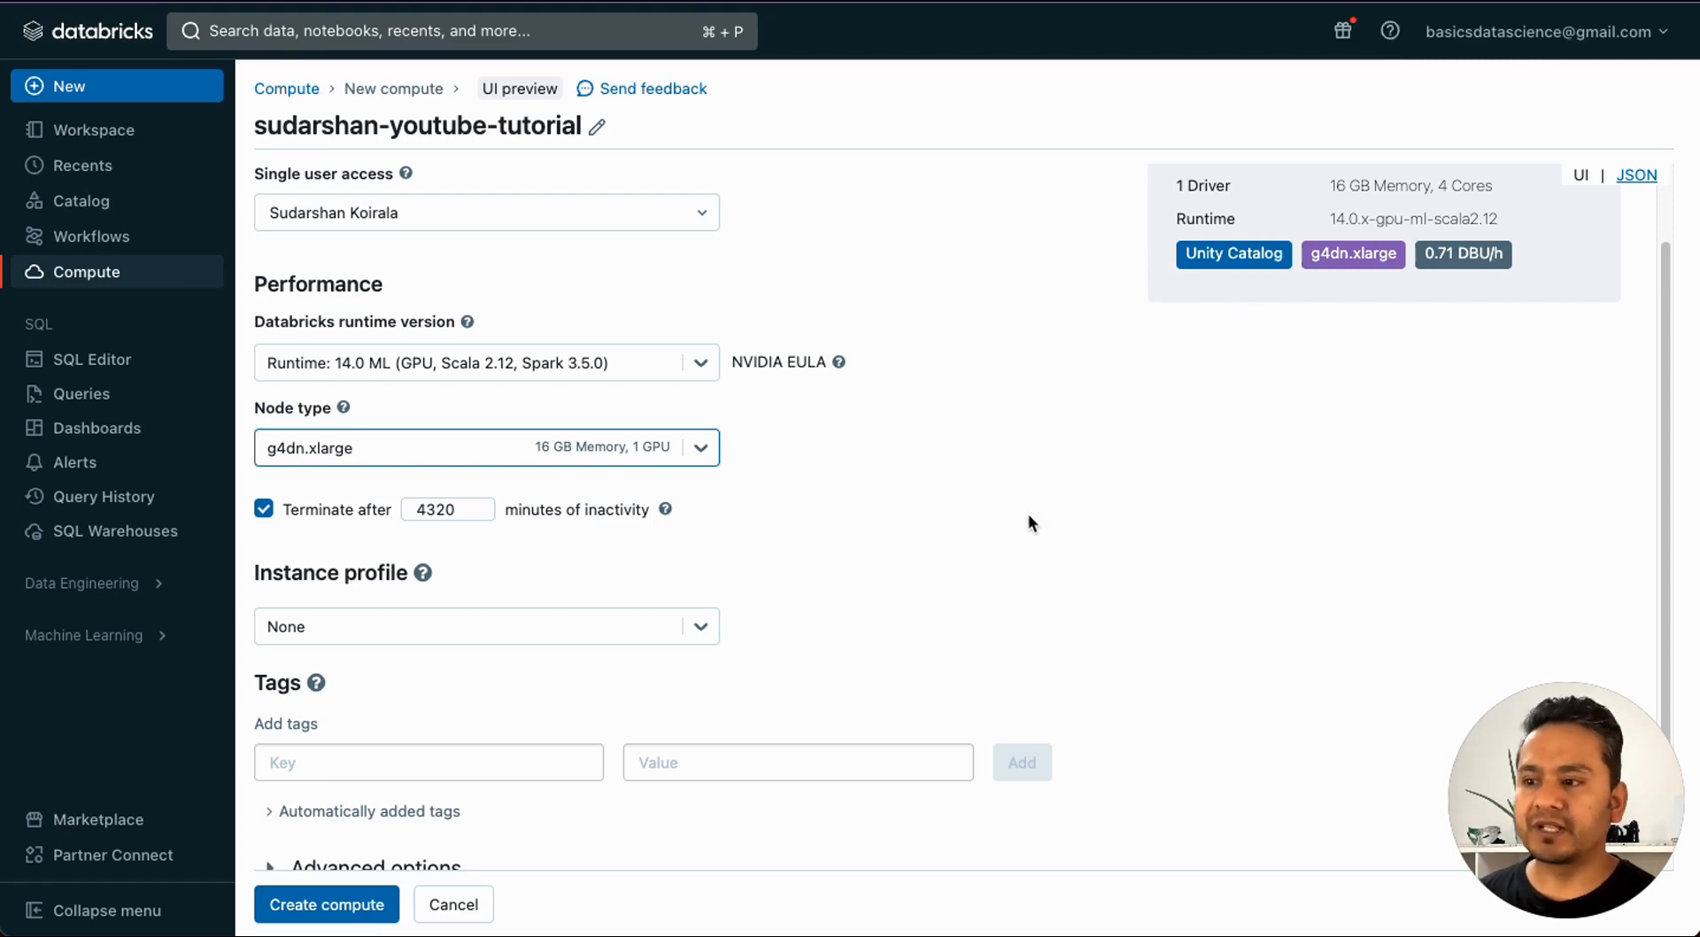
Step: Set the compute to terminate after 10 minutes of inactivity
{"action": "double_click", "coordinate": [448, 511]}
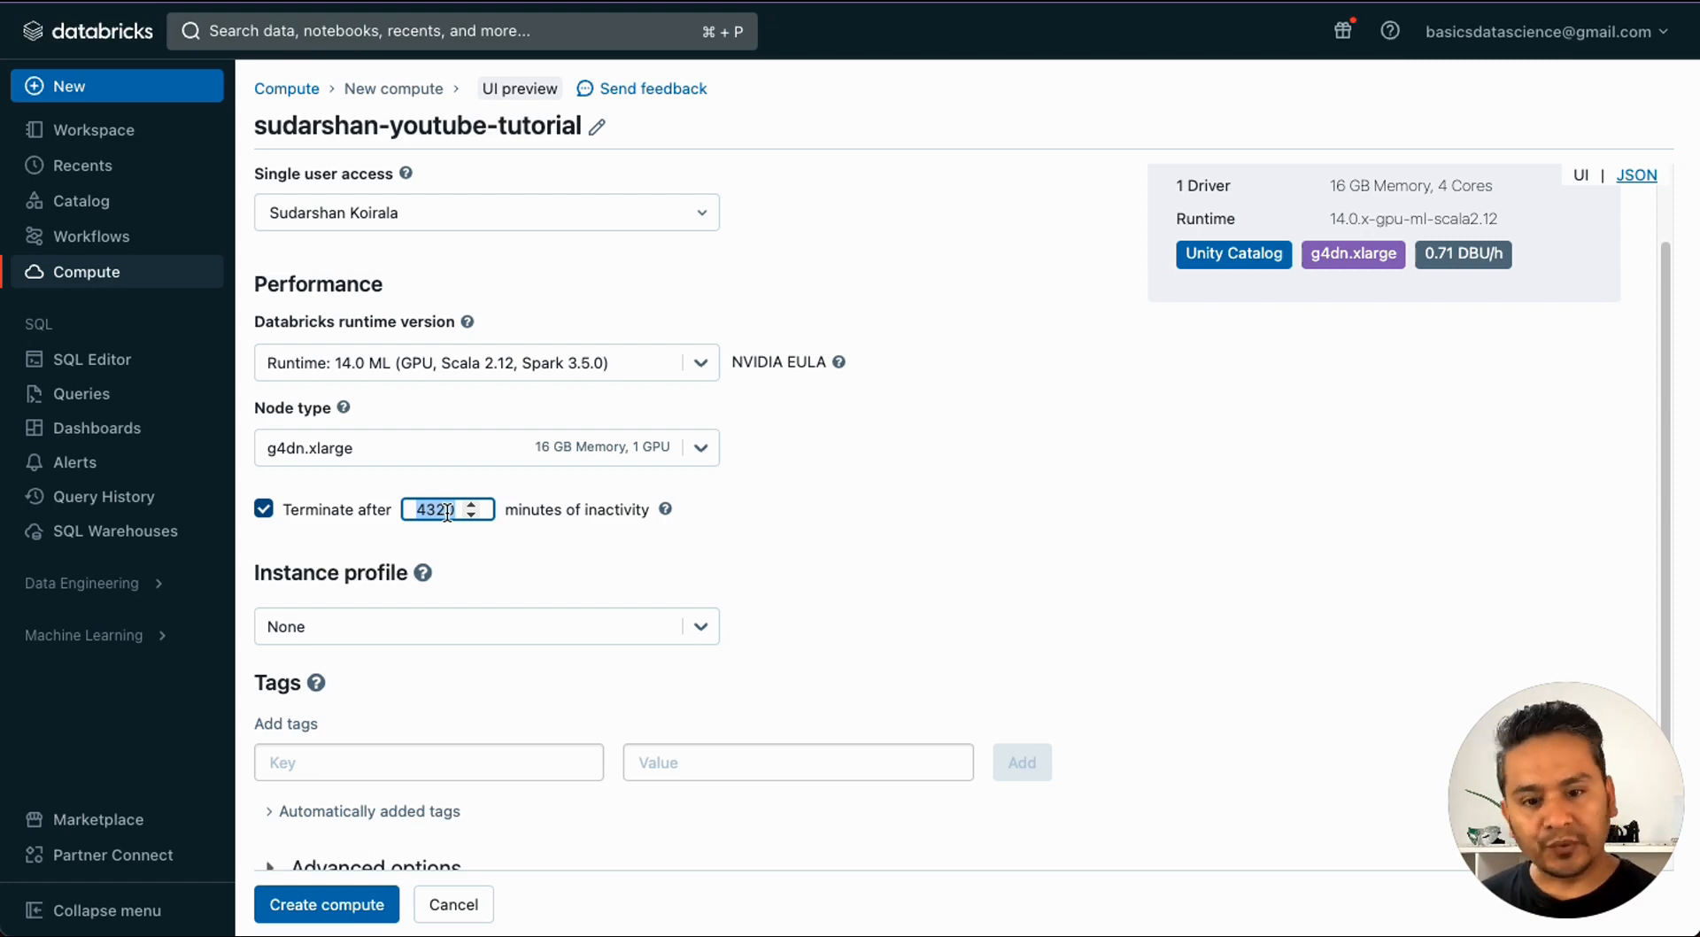
{"action": "type", "text": "10"}
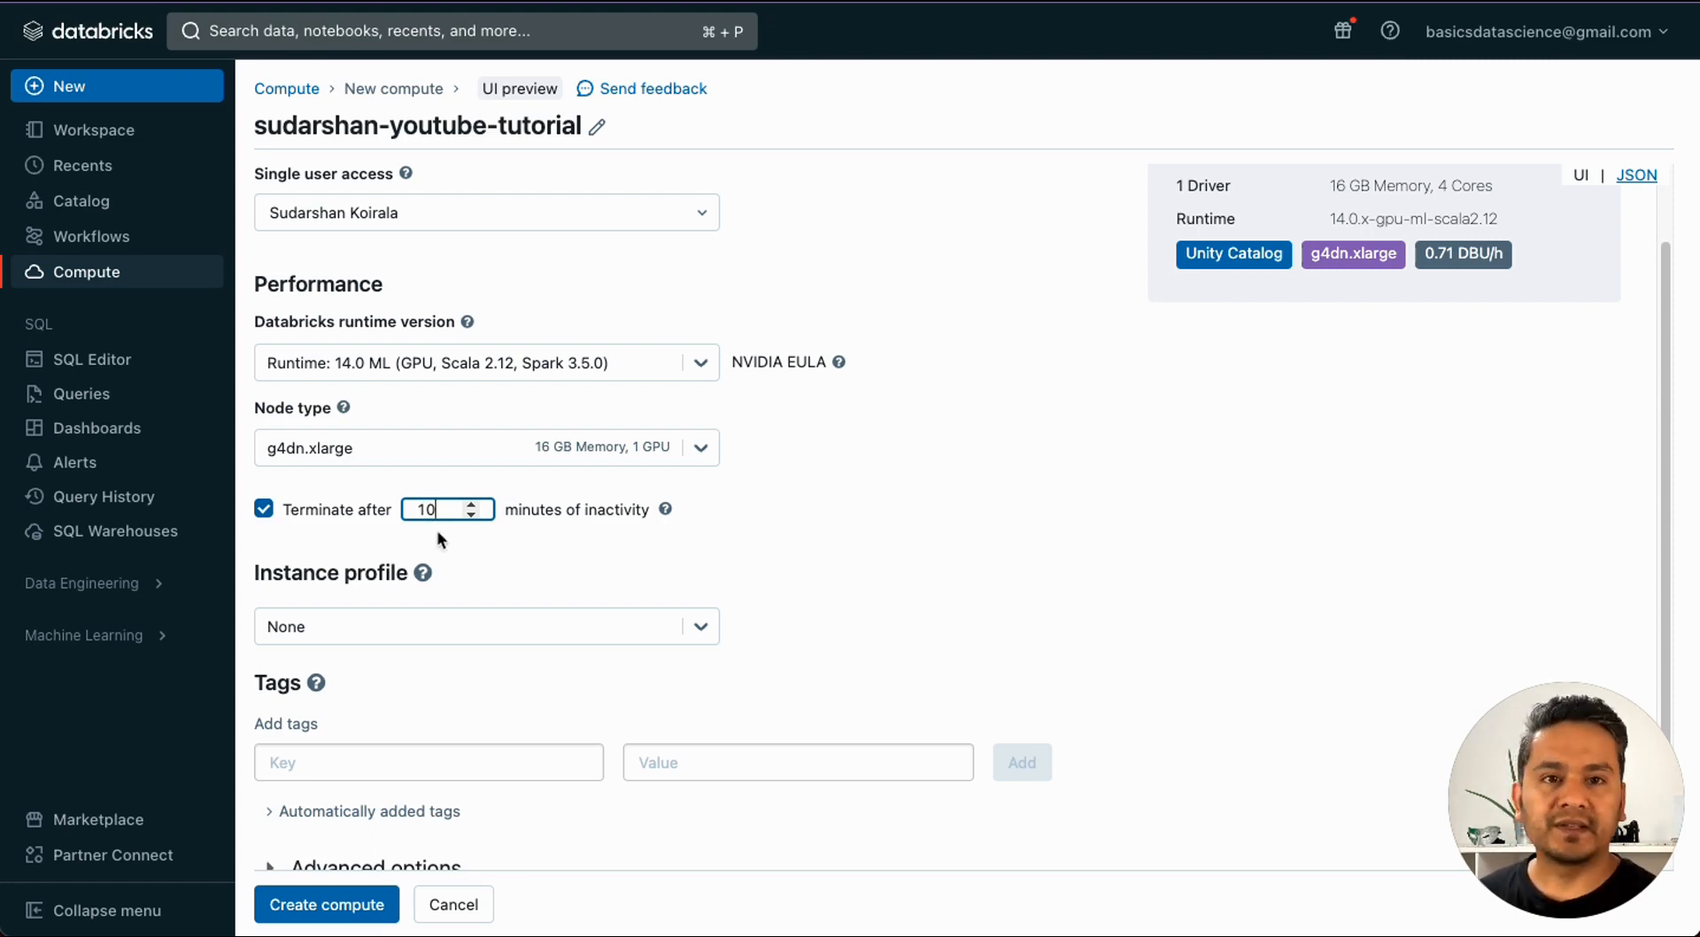
{"action": "key", "text": "Tab"}
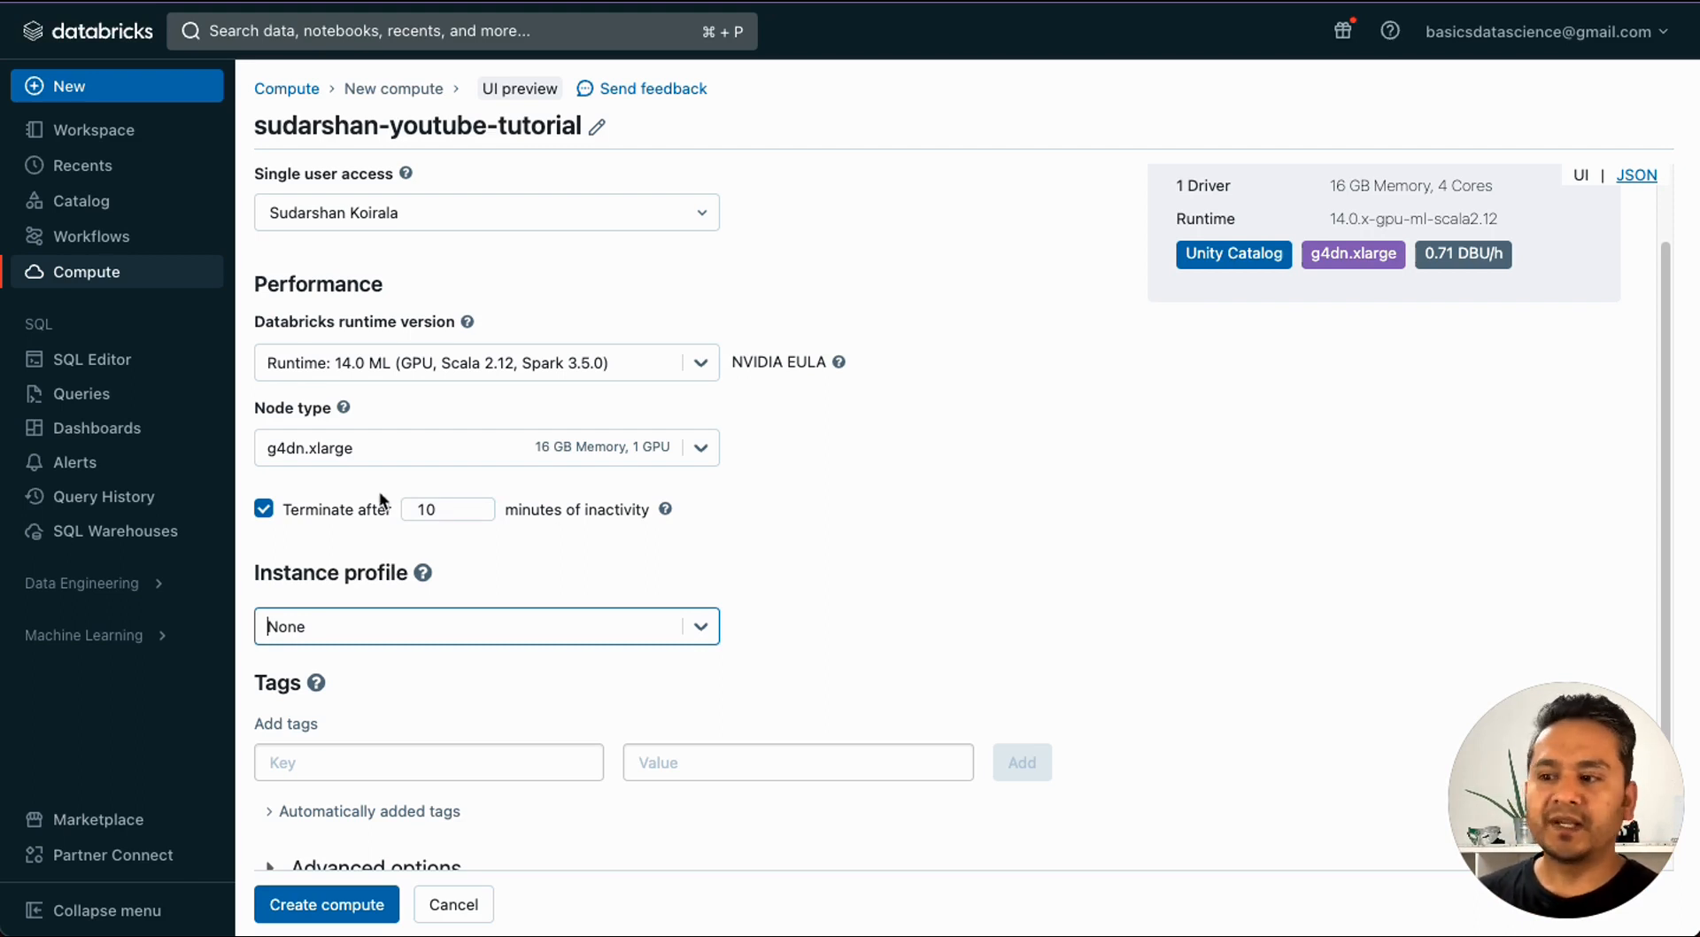
{"action": "left_click", "coordinate": [442, 510]}
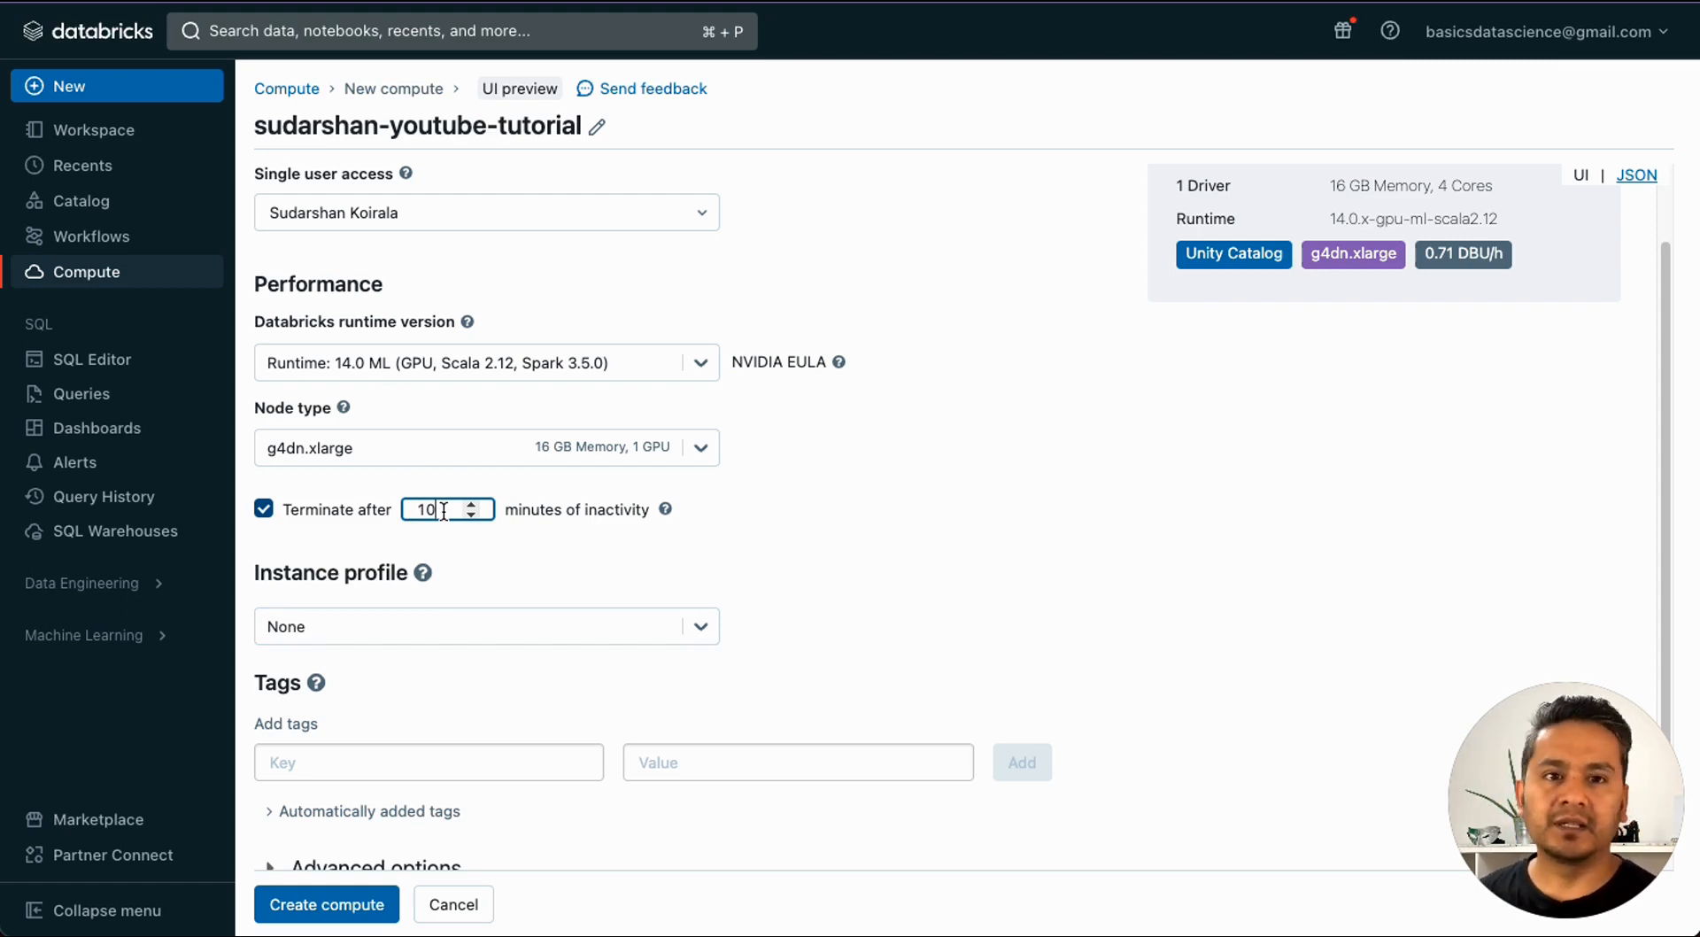
Step: Check the instance profile setting and read the help explanation of what instance profiles do
{"action": "left_click", "coordinate": [317, 627]}
{"action": "left_click", "coordinate": [317, 627]}
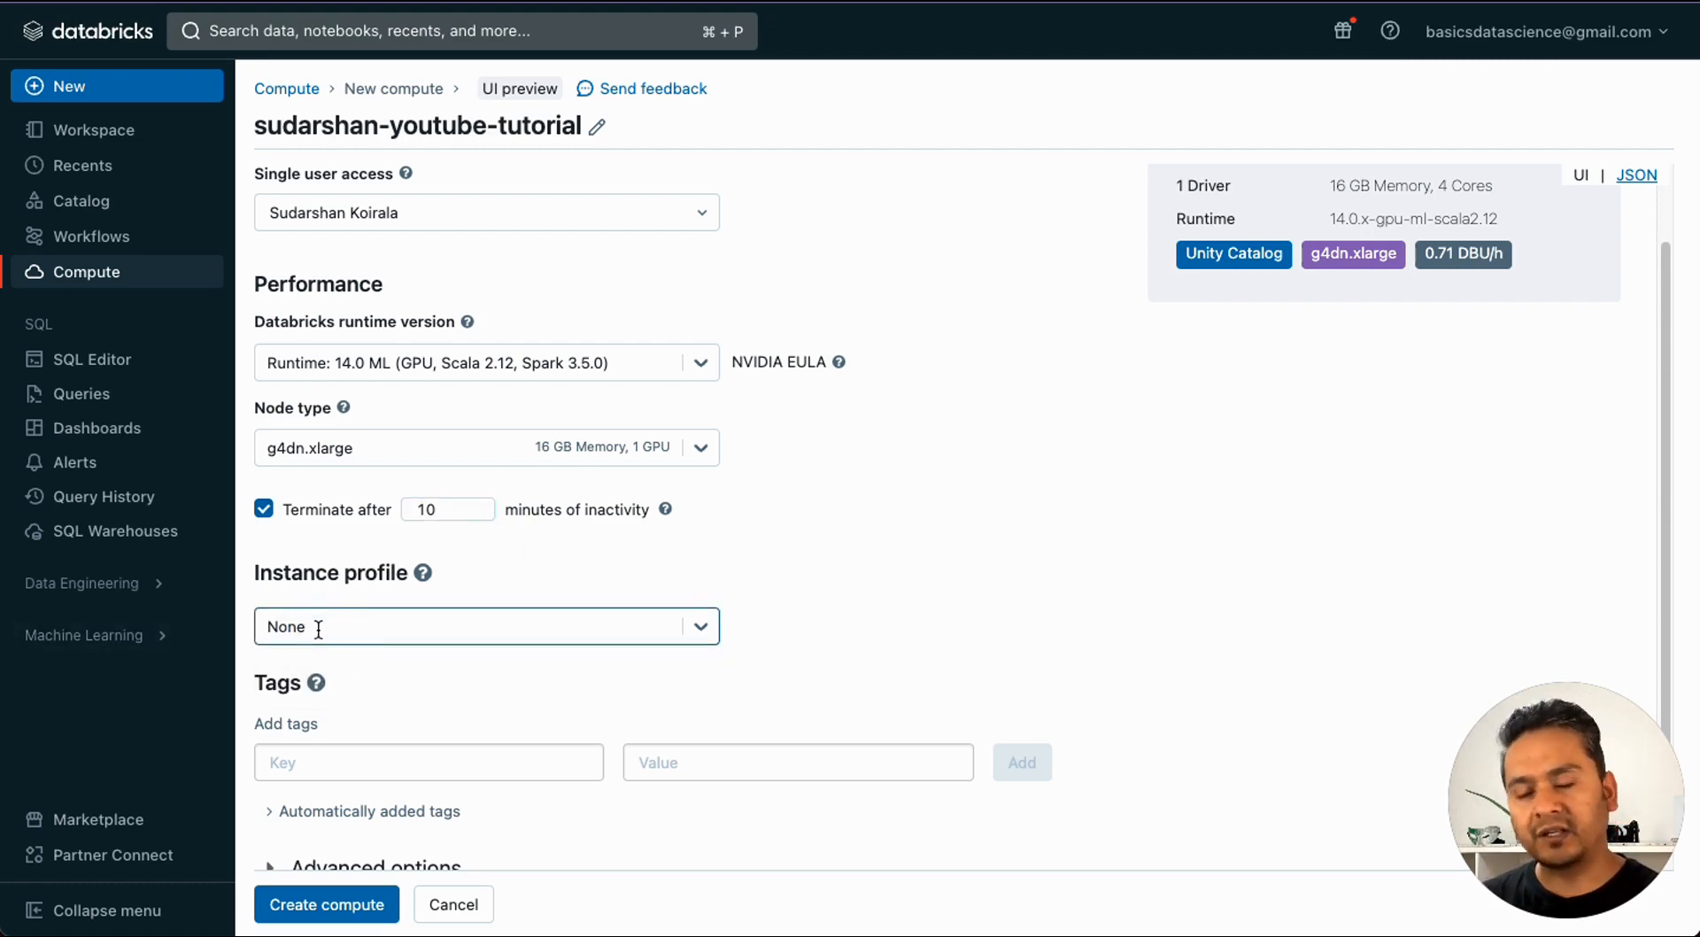
{"action": "mouse_move", "coordinate": [423, 574]}
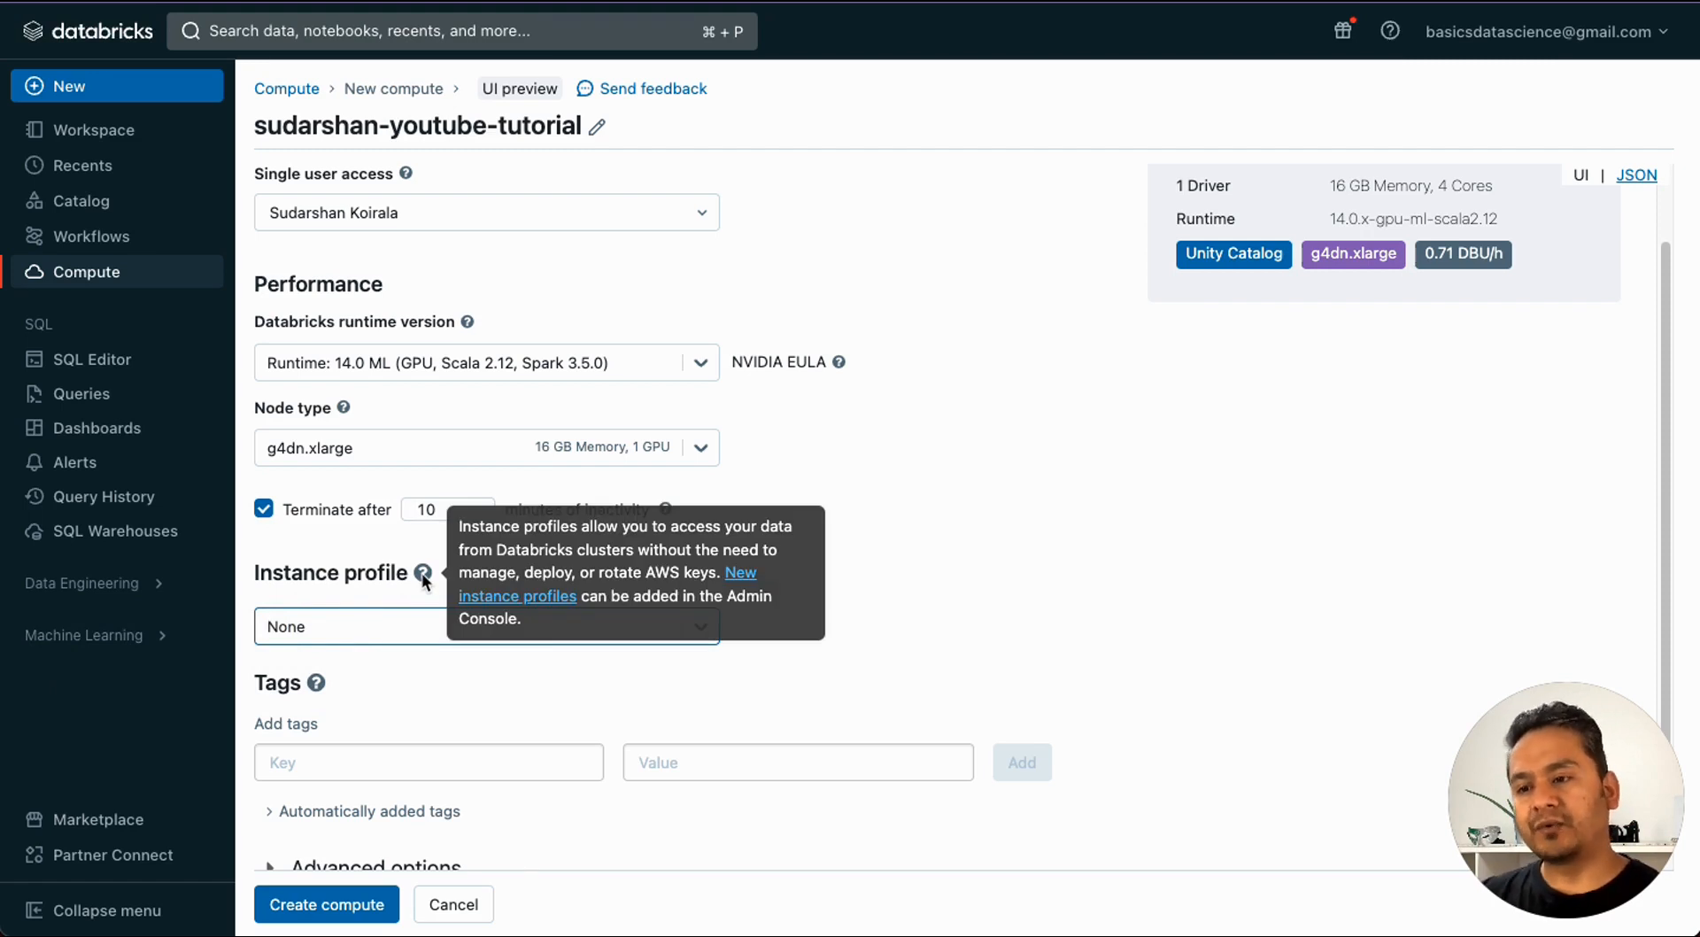
Step: Add a tag with the key "youtube" and the value "tutorial" to the compute
{"action": "scroll", "coordinate": [638, 655], "scroll_direction": "down", "scroll_amount": 1}
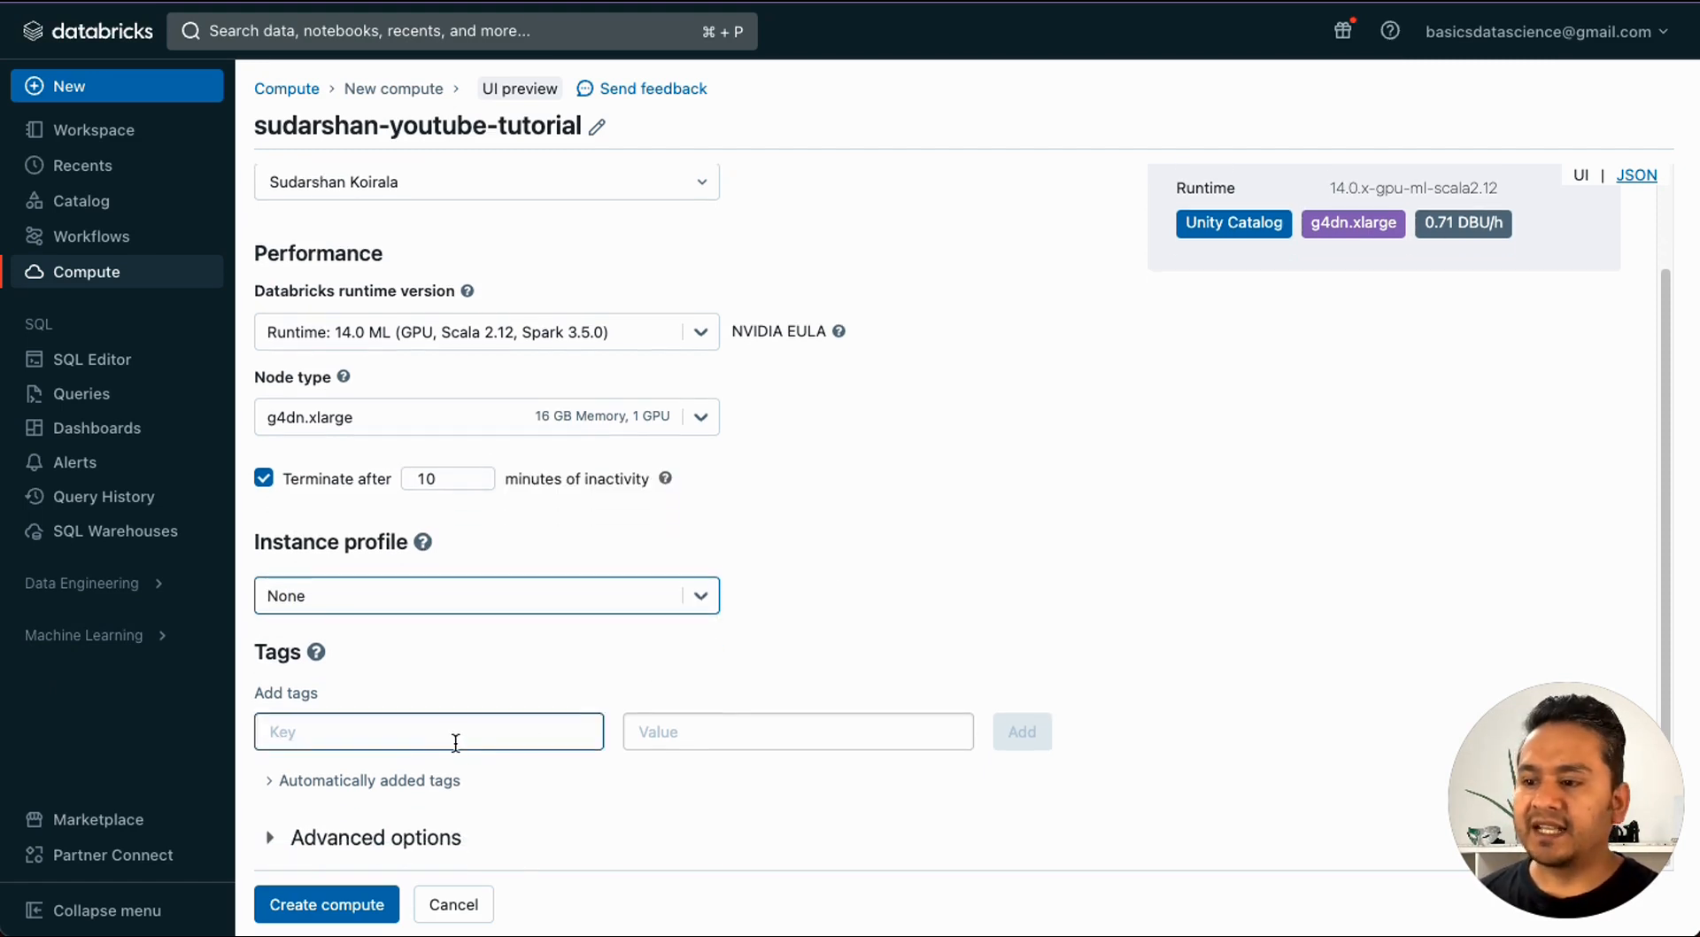
{"action": "left_click", "coordinate": [467, 733]}
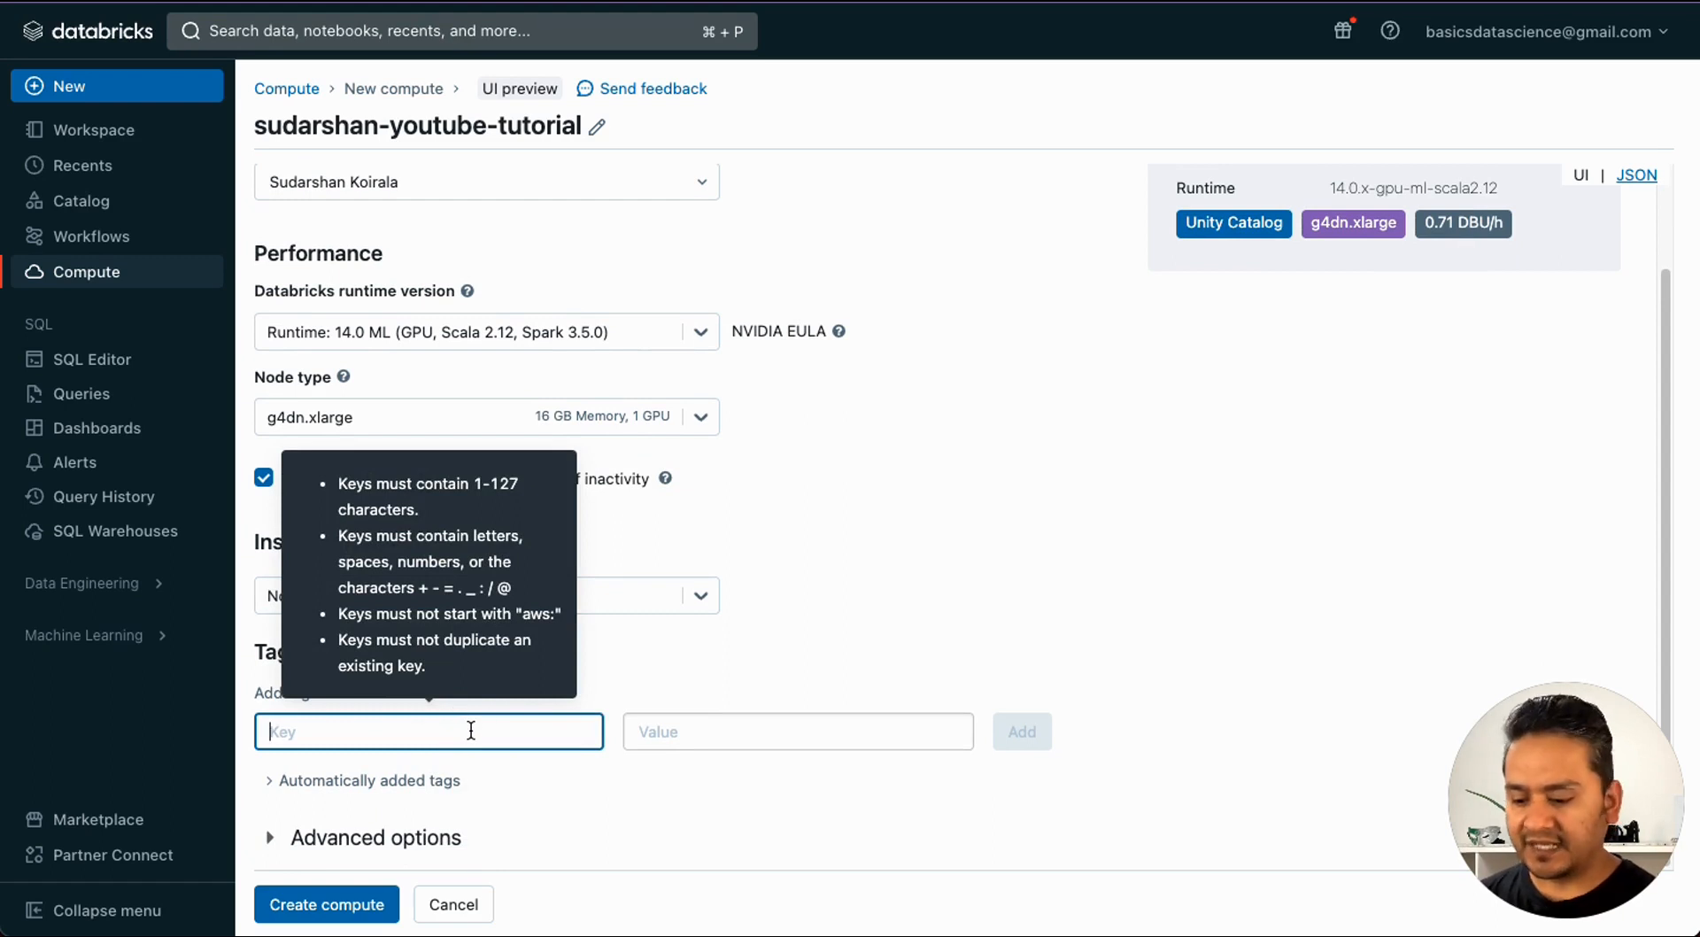
{"action": "type", "text": "youtube"}
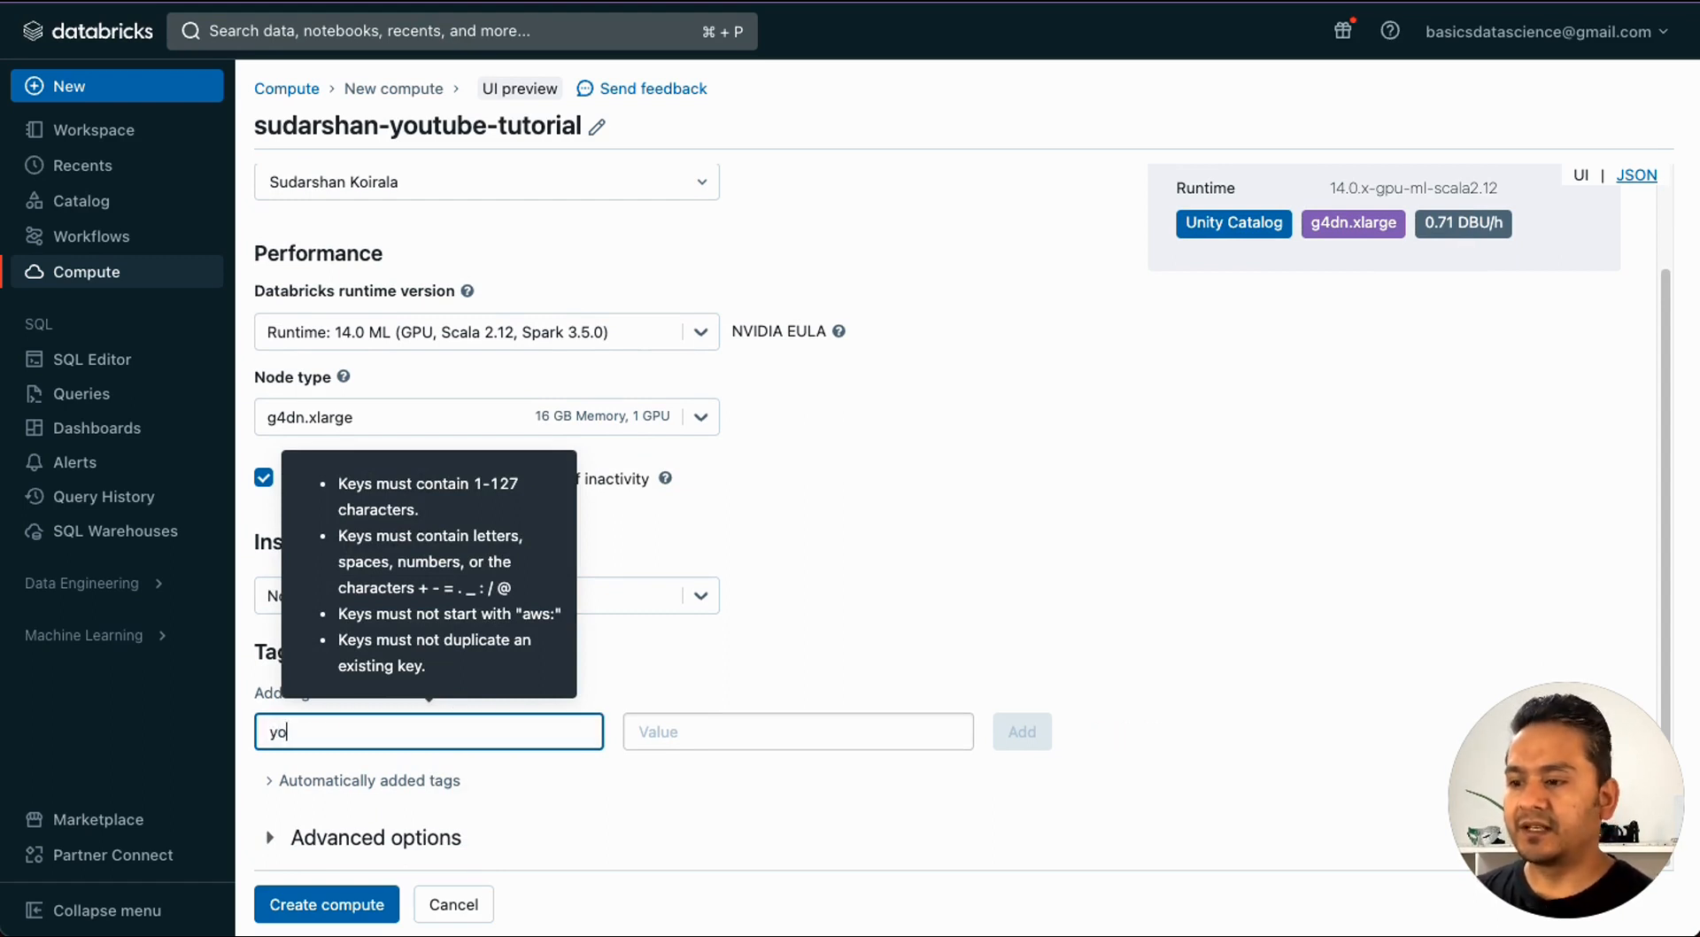
{"action": "key", "text": "Tab"}
{"action": "type", "text": "tutorial"}
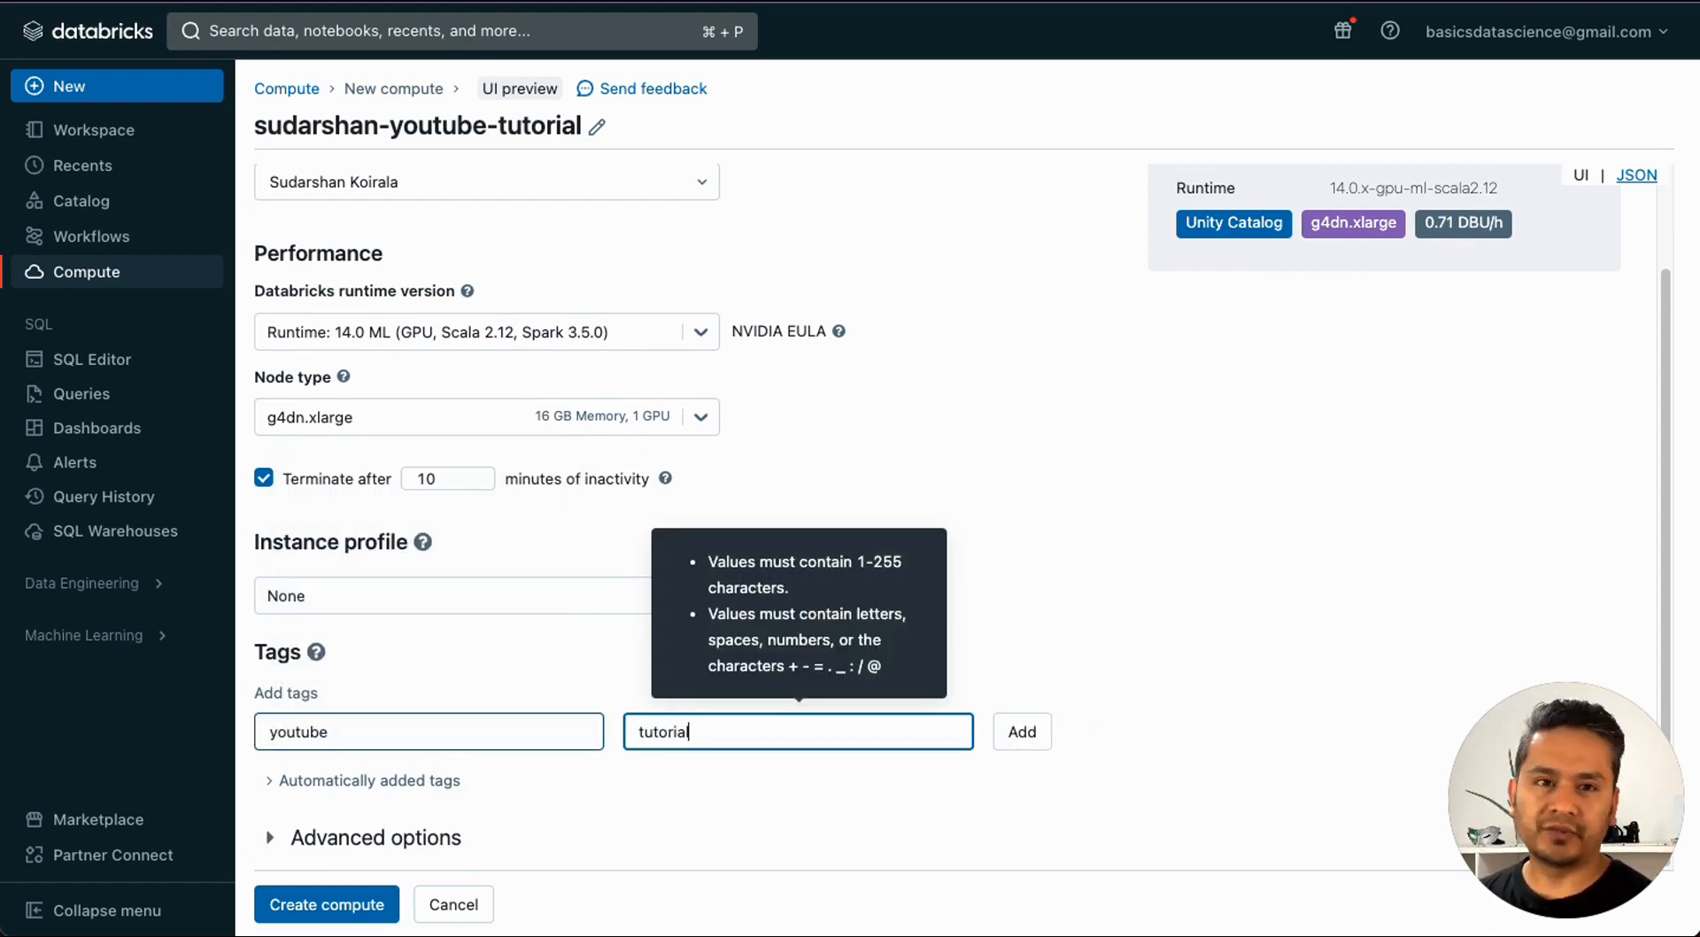
{"action": "left_click", "coordinate": [1020, 732]}
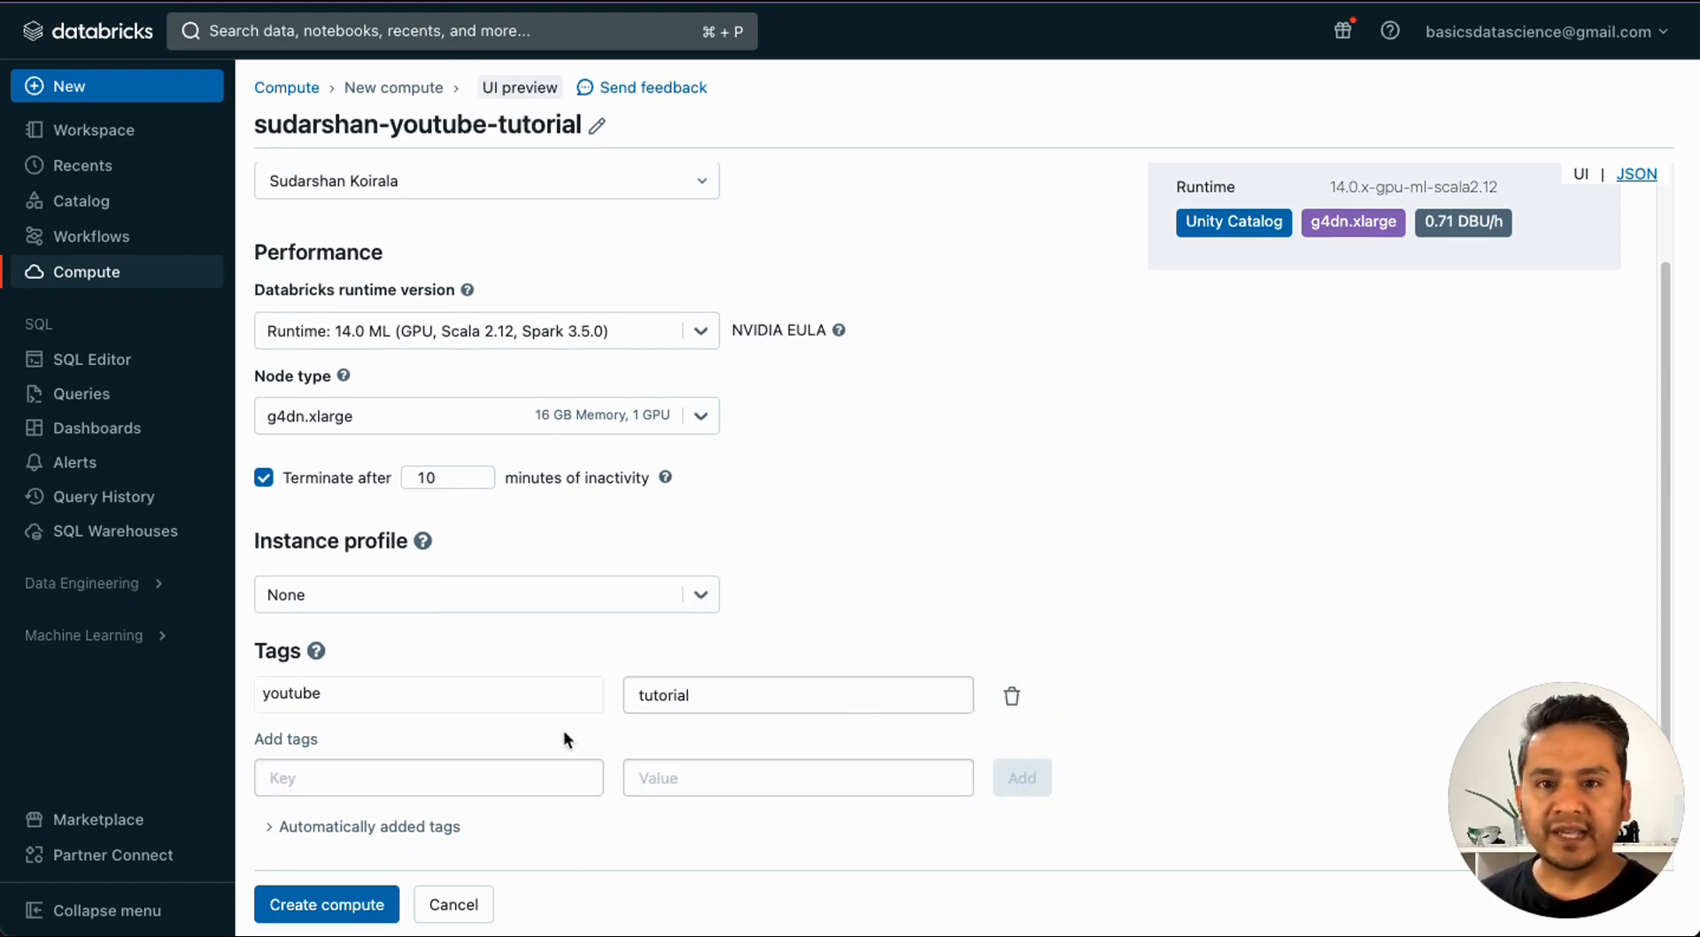
Step: Set the compute's runtime version to standard 13.3 LTS (Scala 2.12, Spark 3.4.1) and its node type to i3.xlarge
{"action": "scroll", "coordinate": [1081, 364], "scroll_direction": "up", "scroll_amount": 2}
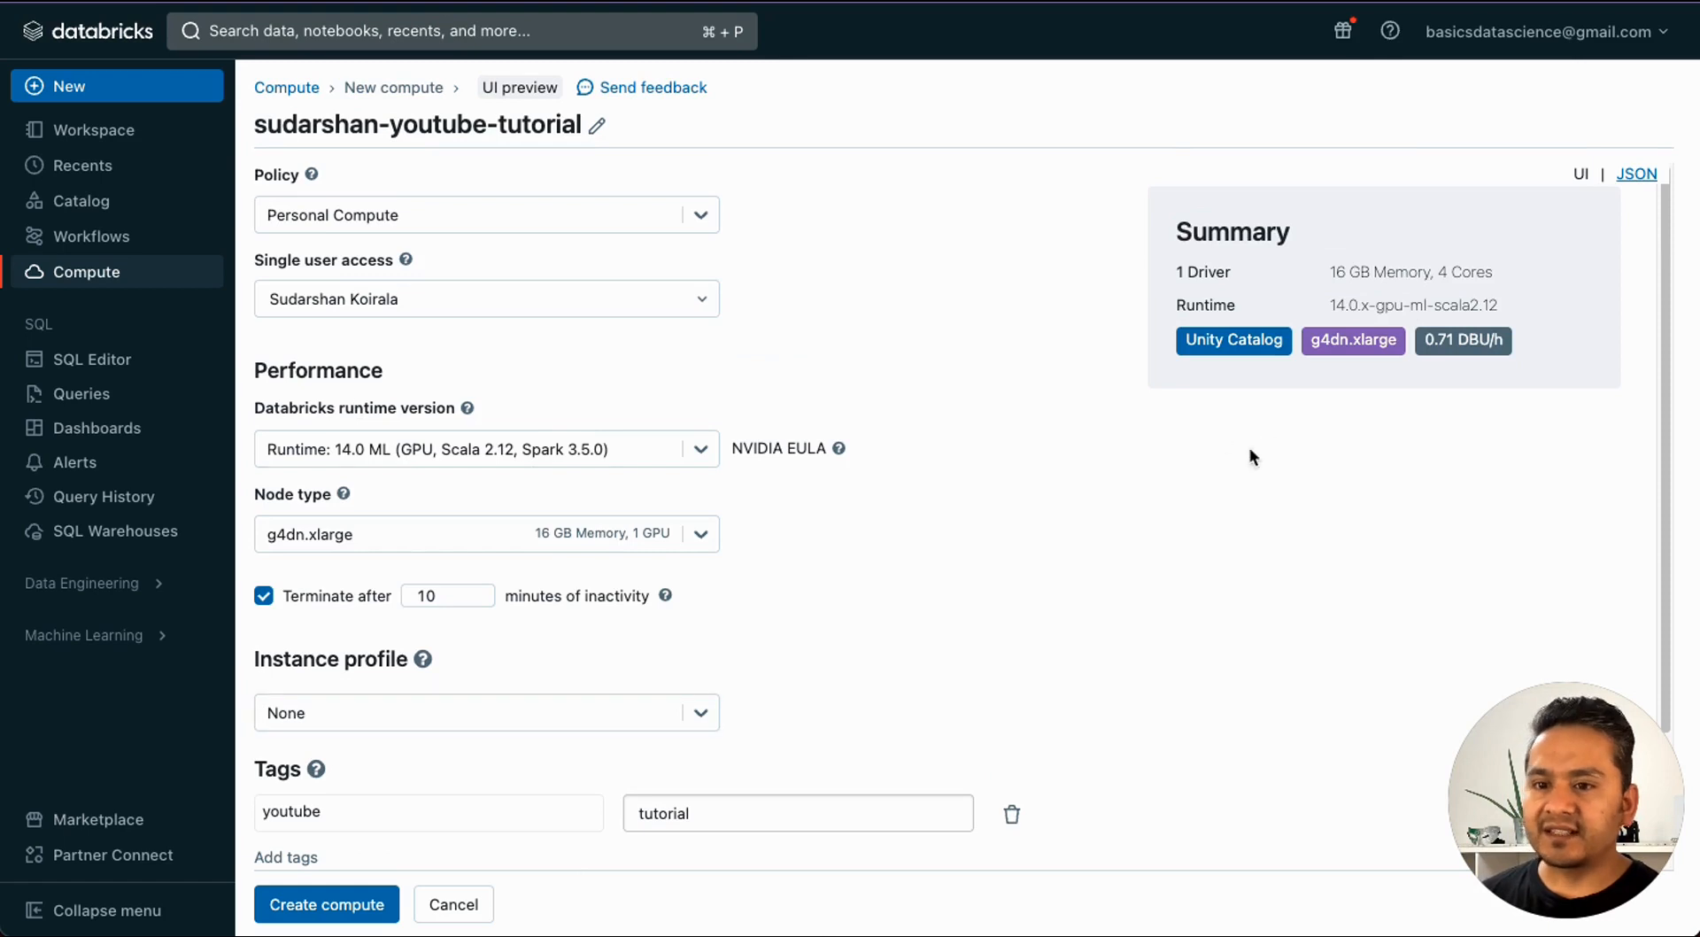
{"action": "left_click_drag", "start_coordinate": [1424, 343], "coordinate": [1455, 342]}
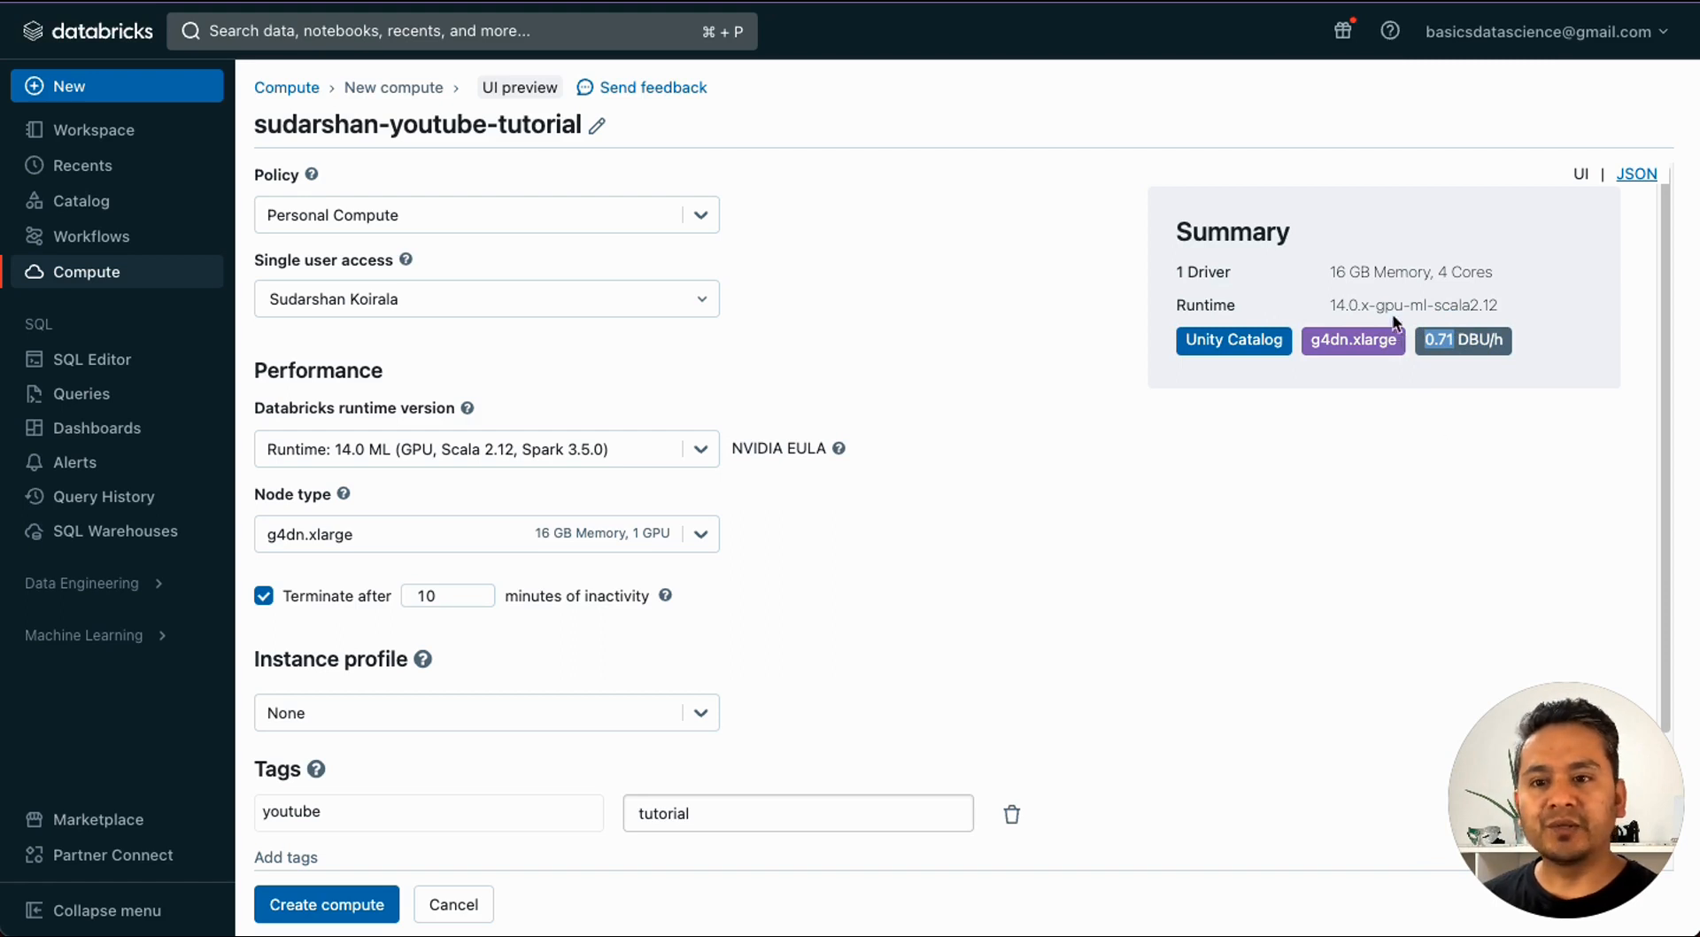
{"action": "left_click", "coordinate": [364, 448]}
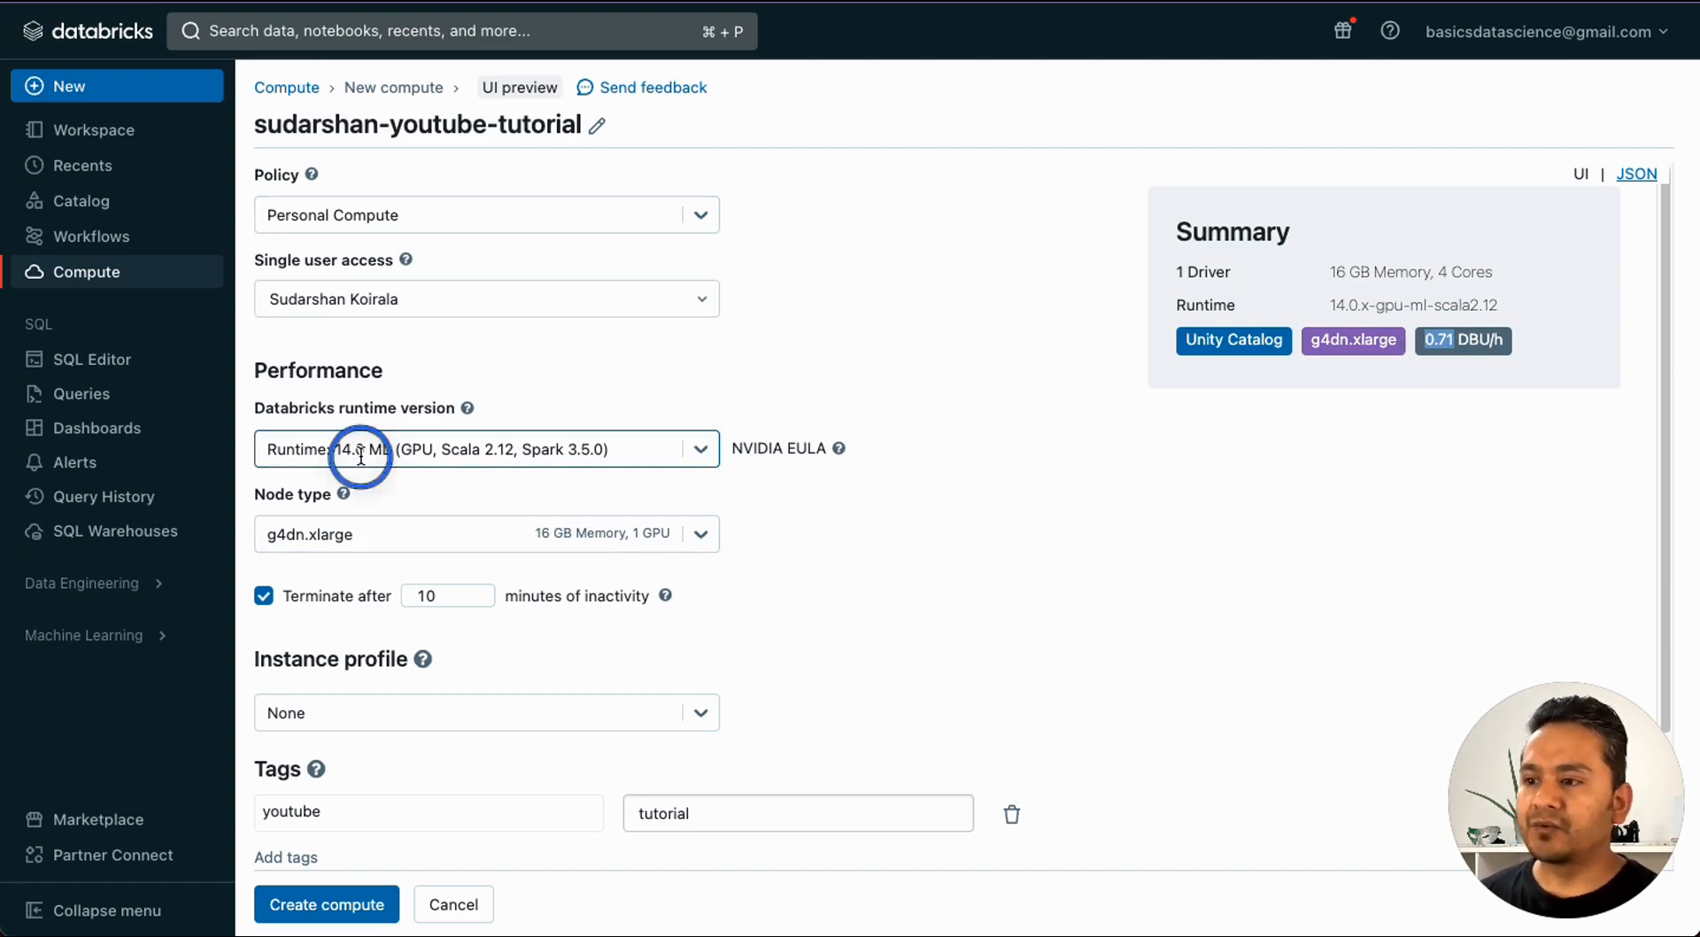
{"action": "left_click", "coordinate": [333, 493]}
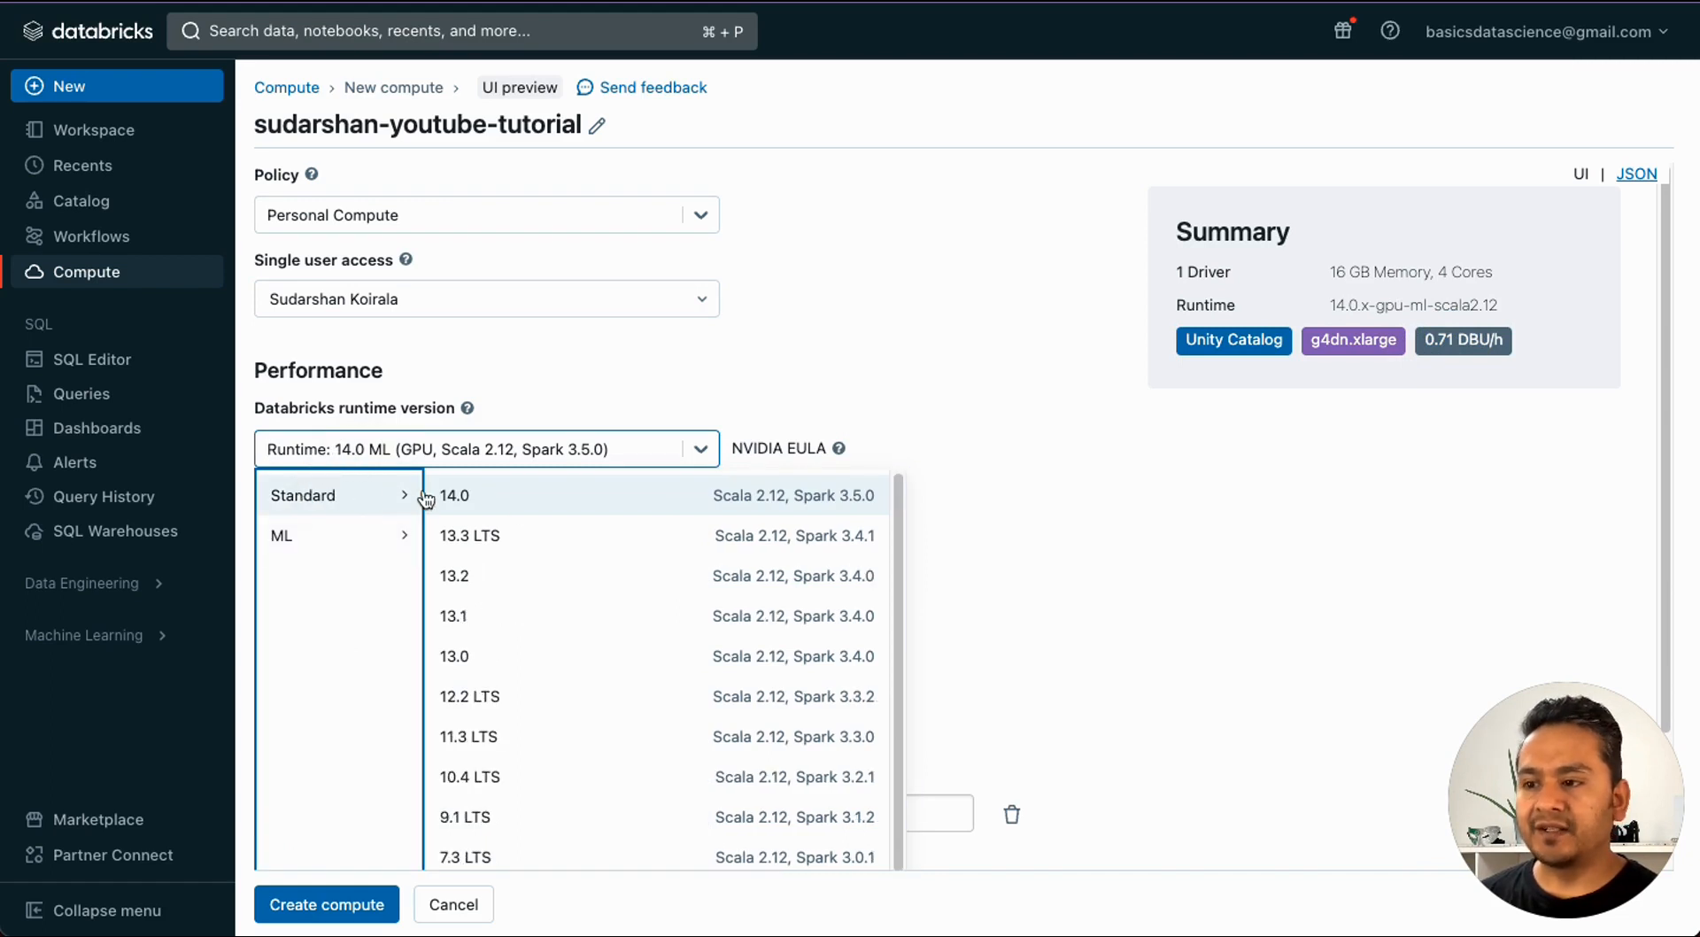
{"action": "left_click", "coordinate": [488, 536]}
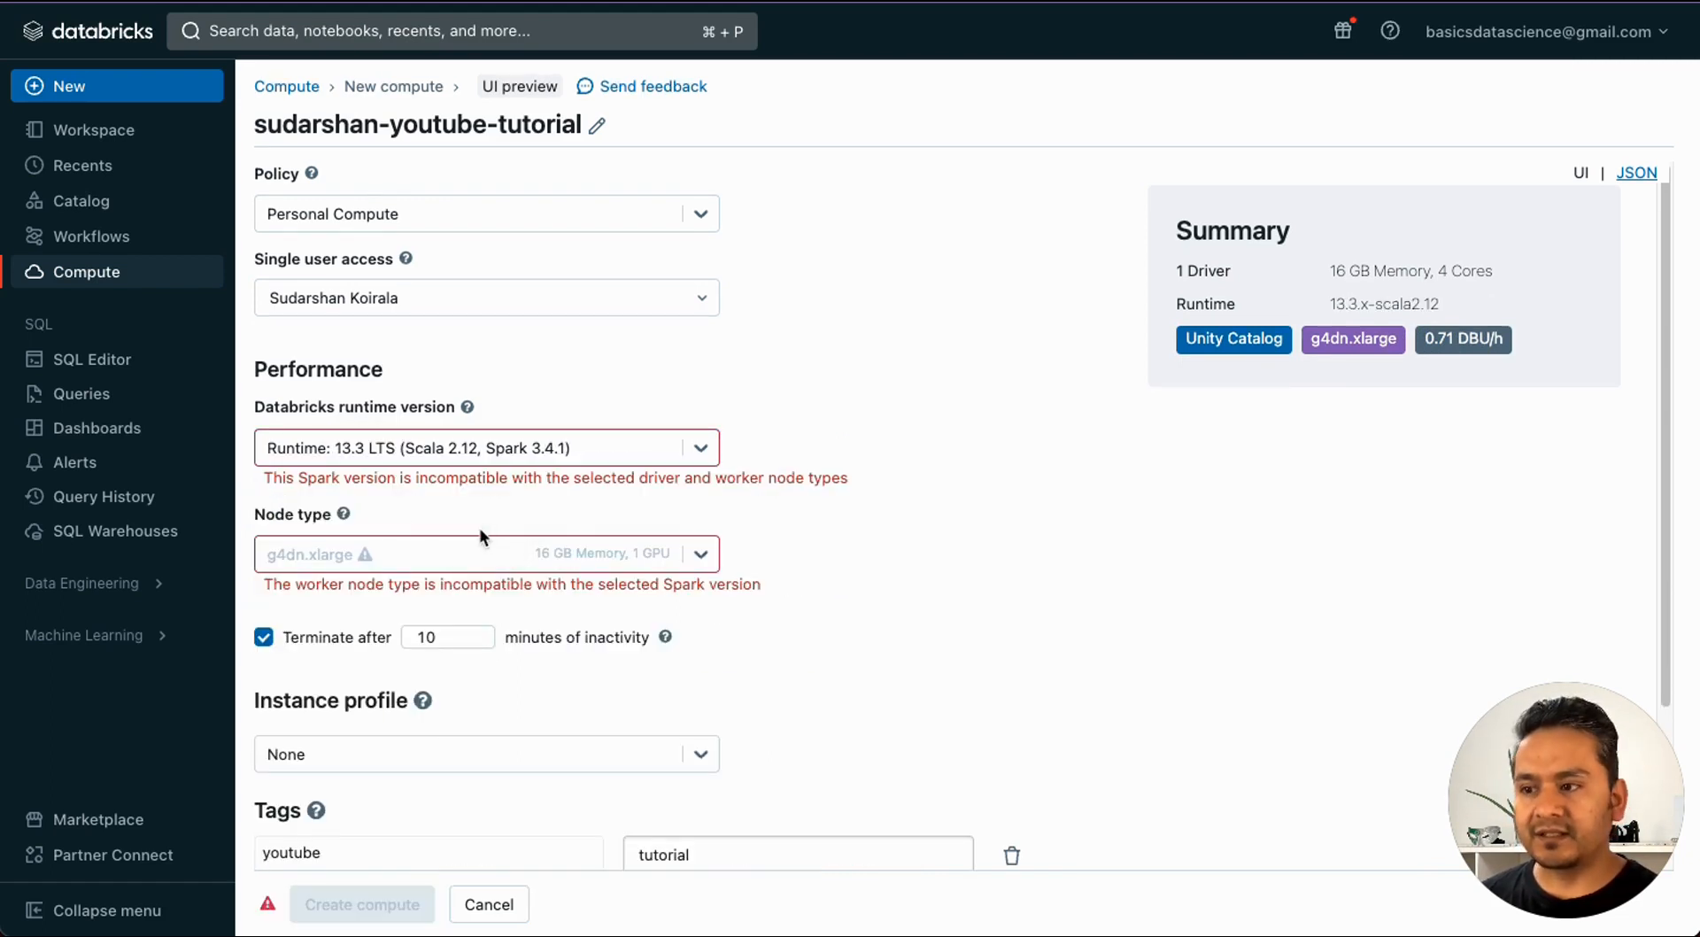
{"action": "left_click", "coordinate": [314, 551]}
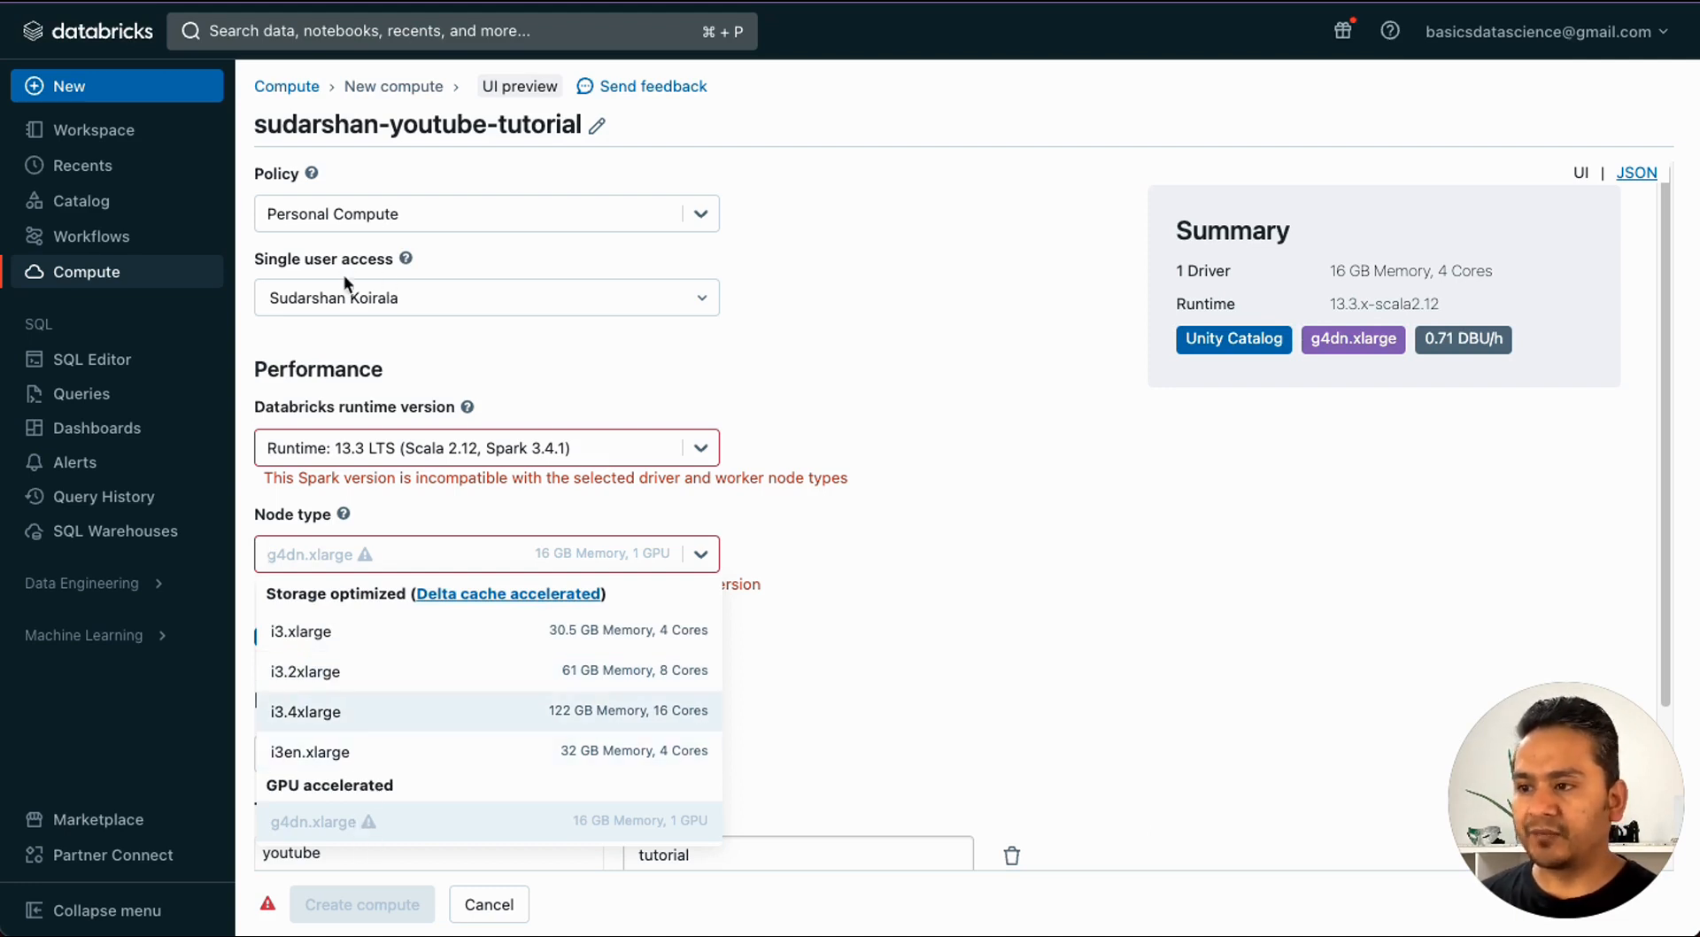
{"action": "left_click", "coordinate": [334, 634]}
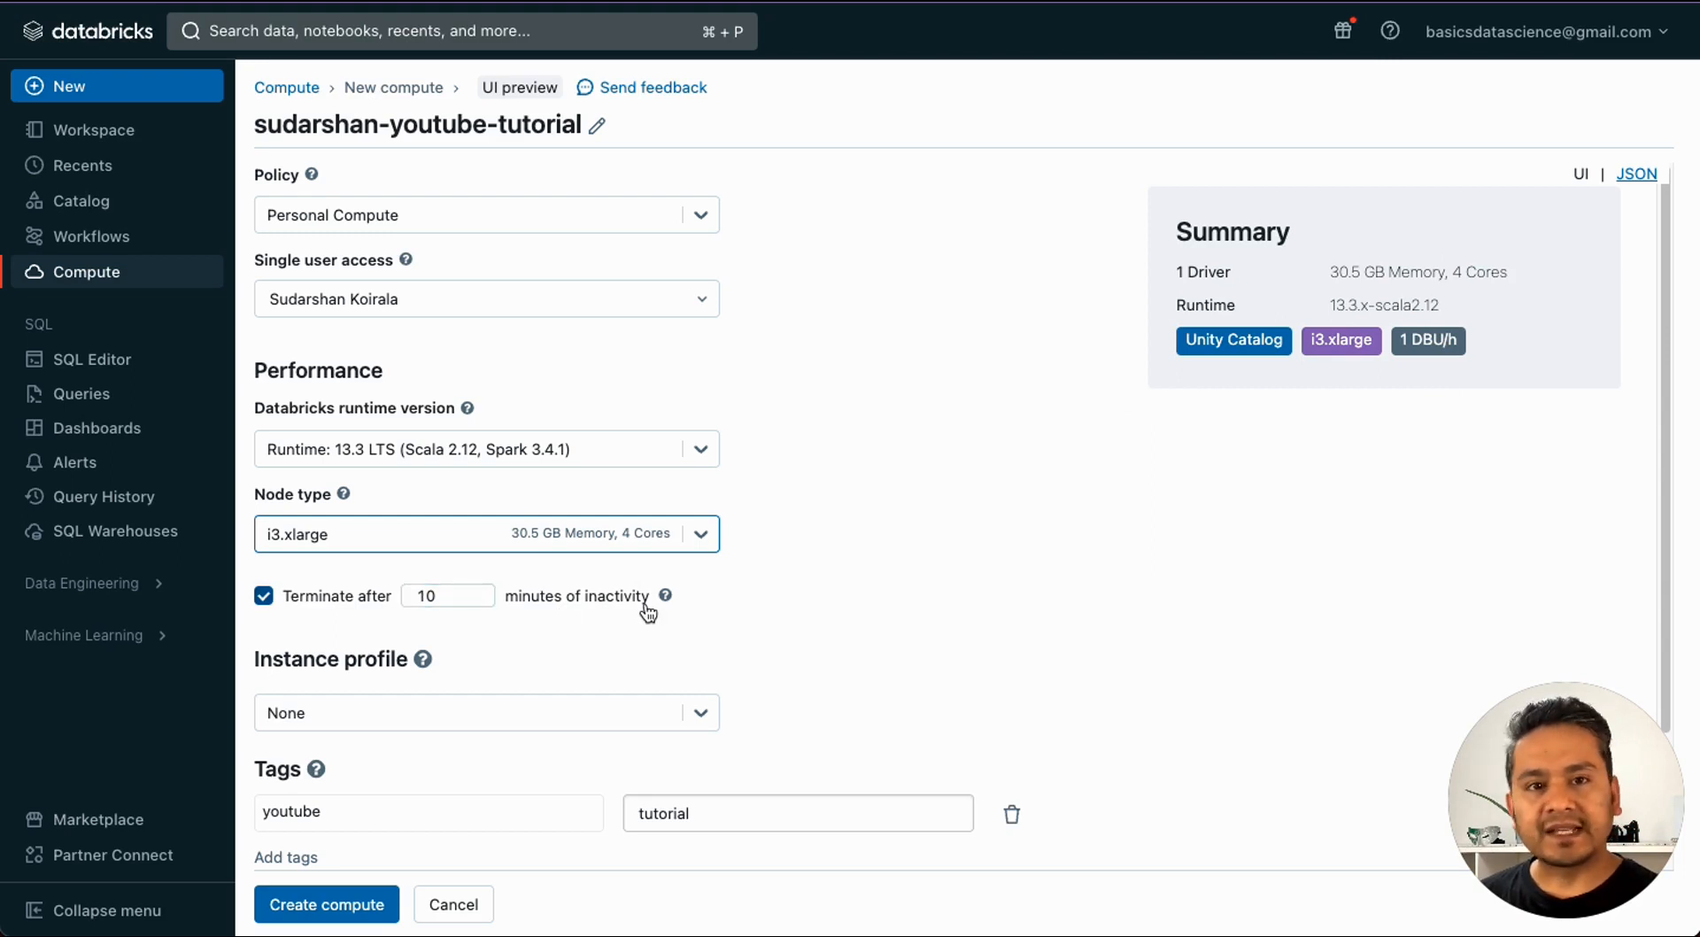
Step: Create the compute and check the node type and DBU rate in its summary, along with its startup status
{"action": "left_click", "coordinate": [303, 919]}
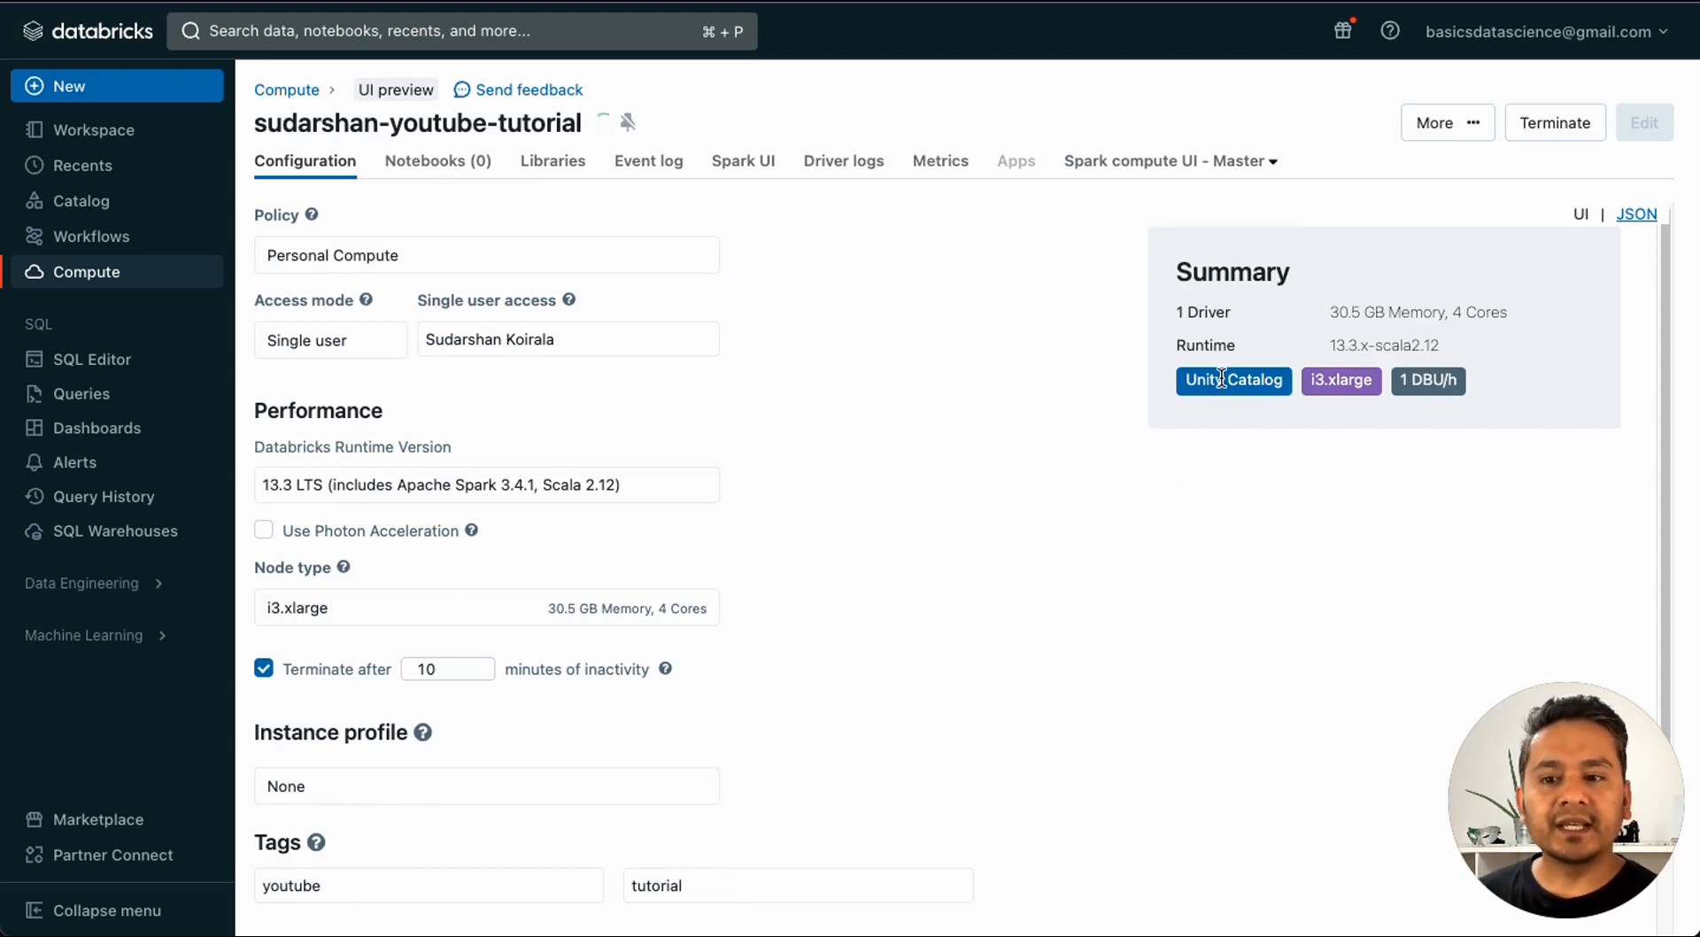
{"action": "left_click", "coordinate": [1313, 379]}
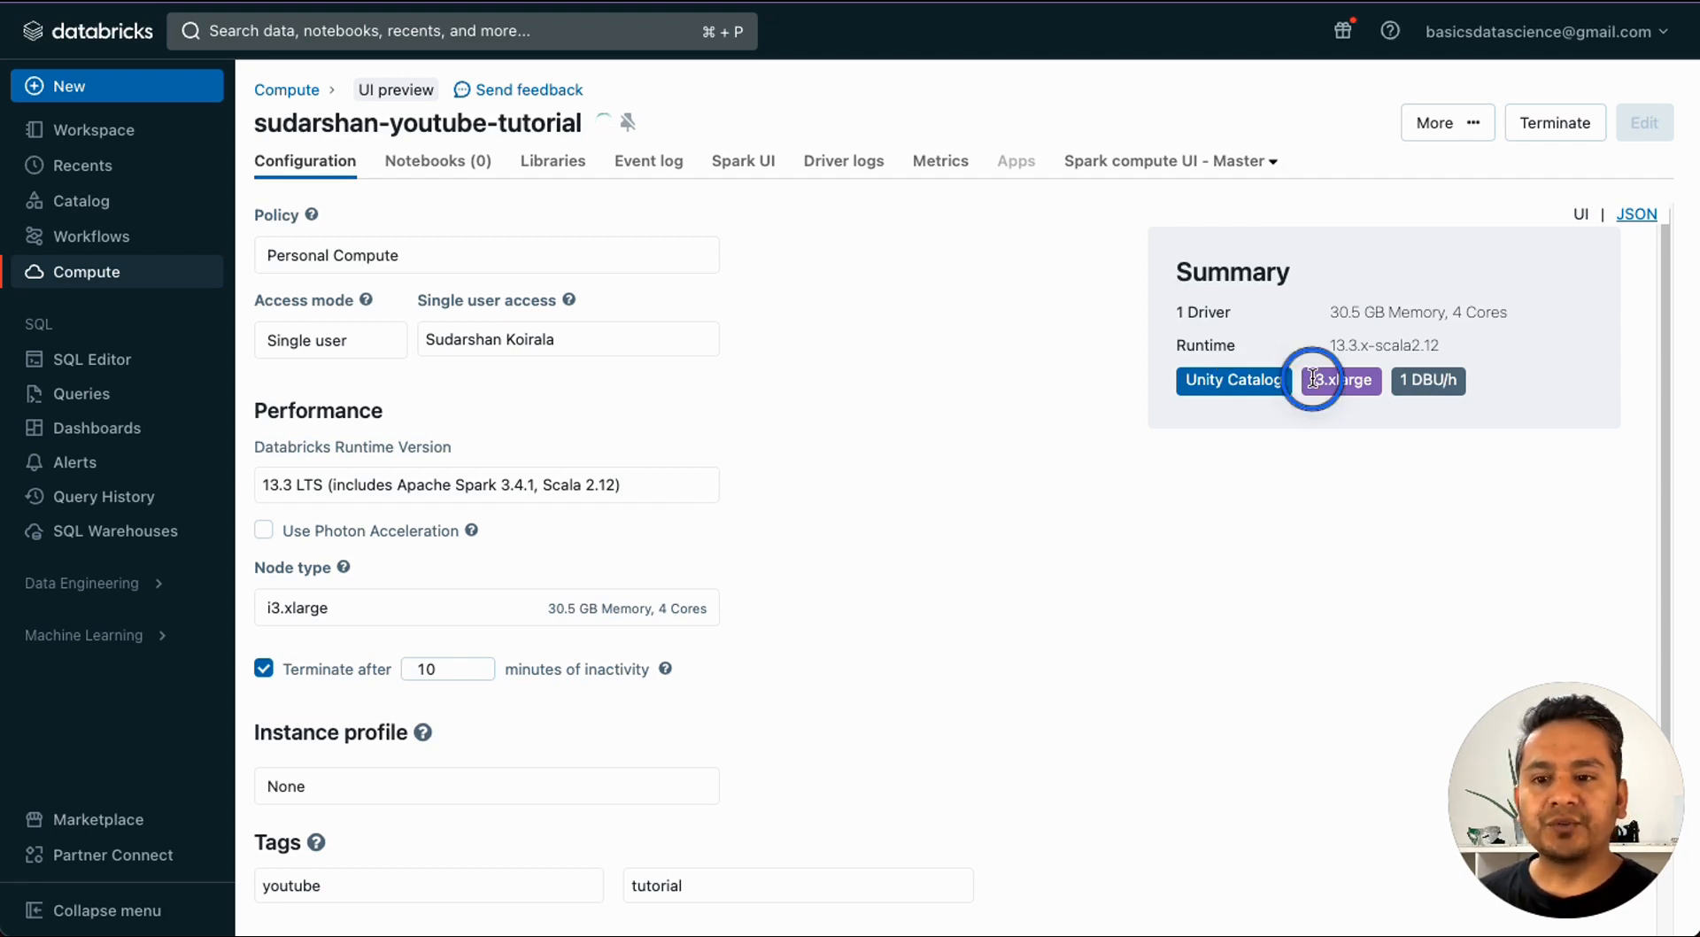
{"action": "left_click_drag", "start_coordinate": [1312, 379], "coordinate": [1473, 379]}
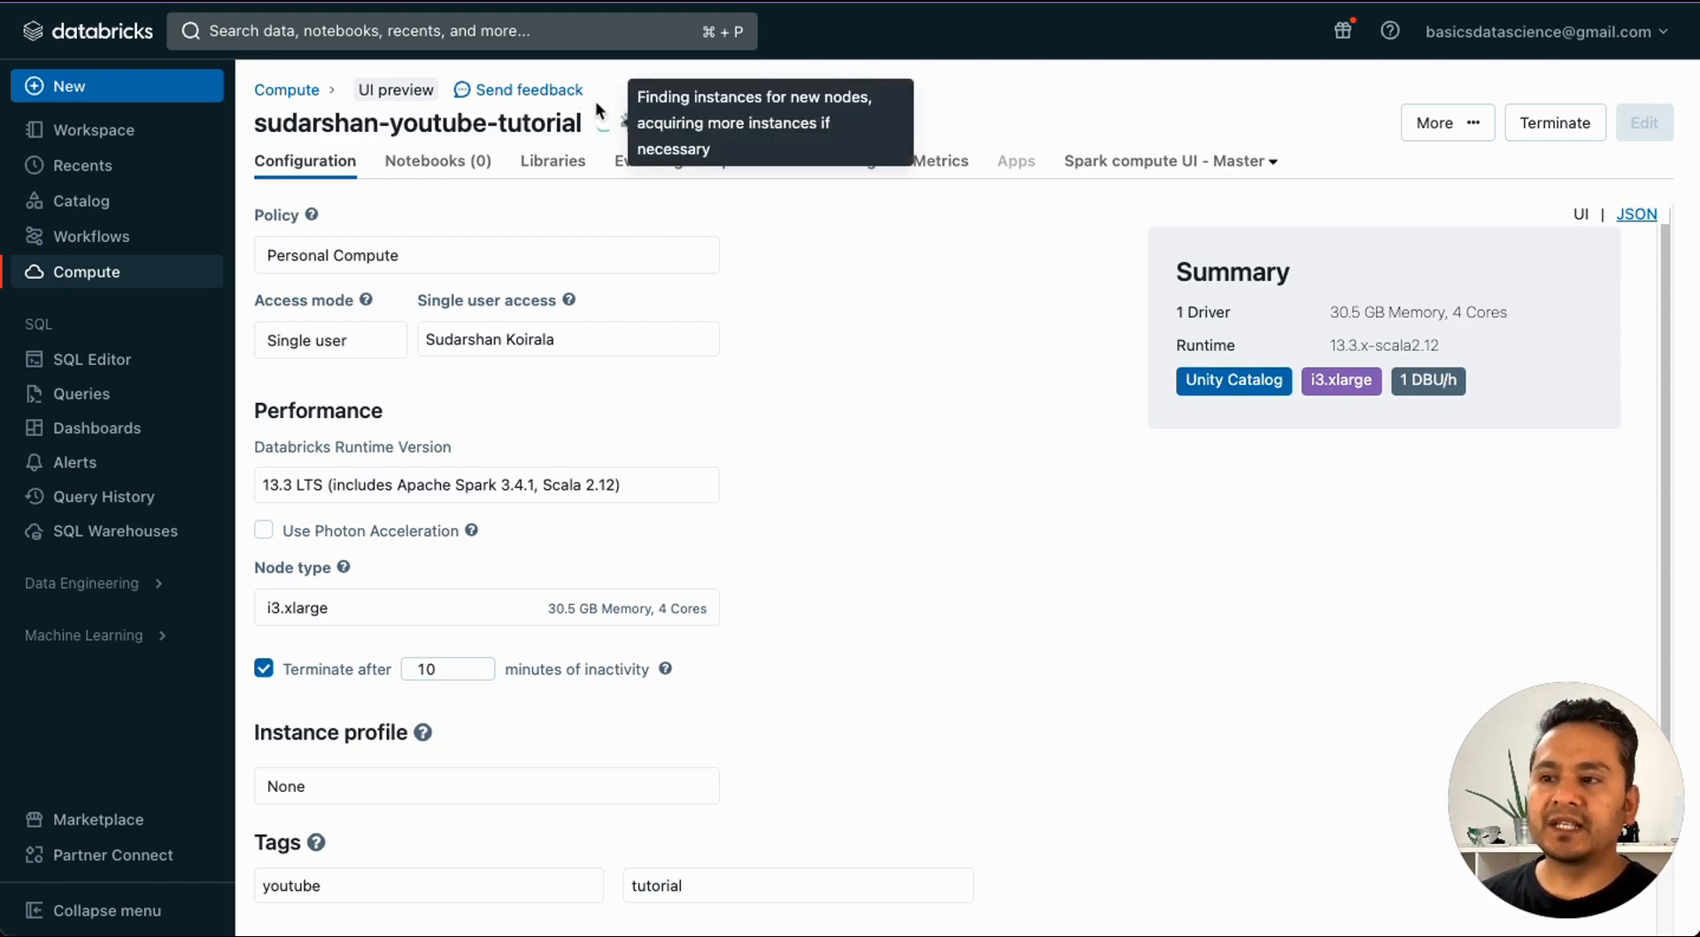
{"action": "mouse_move", "coordinate": [600, 131]}
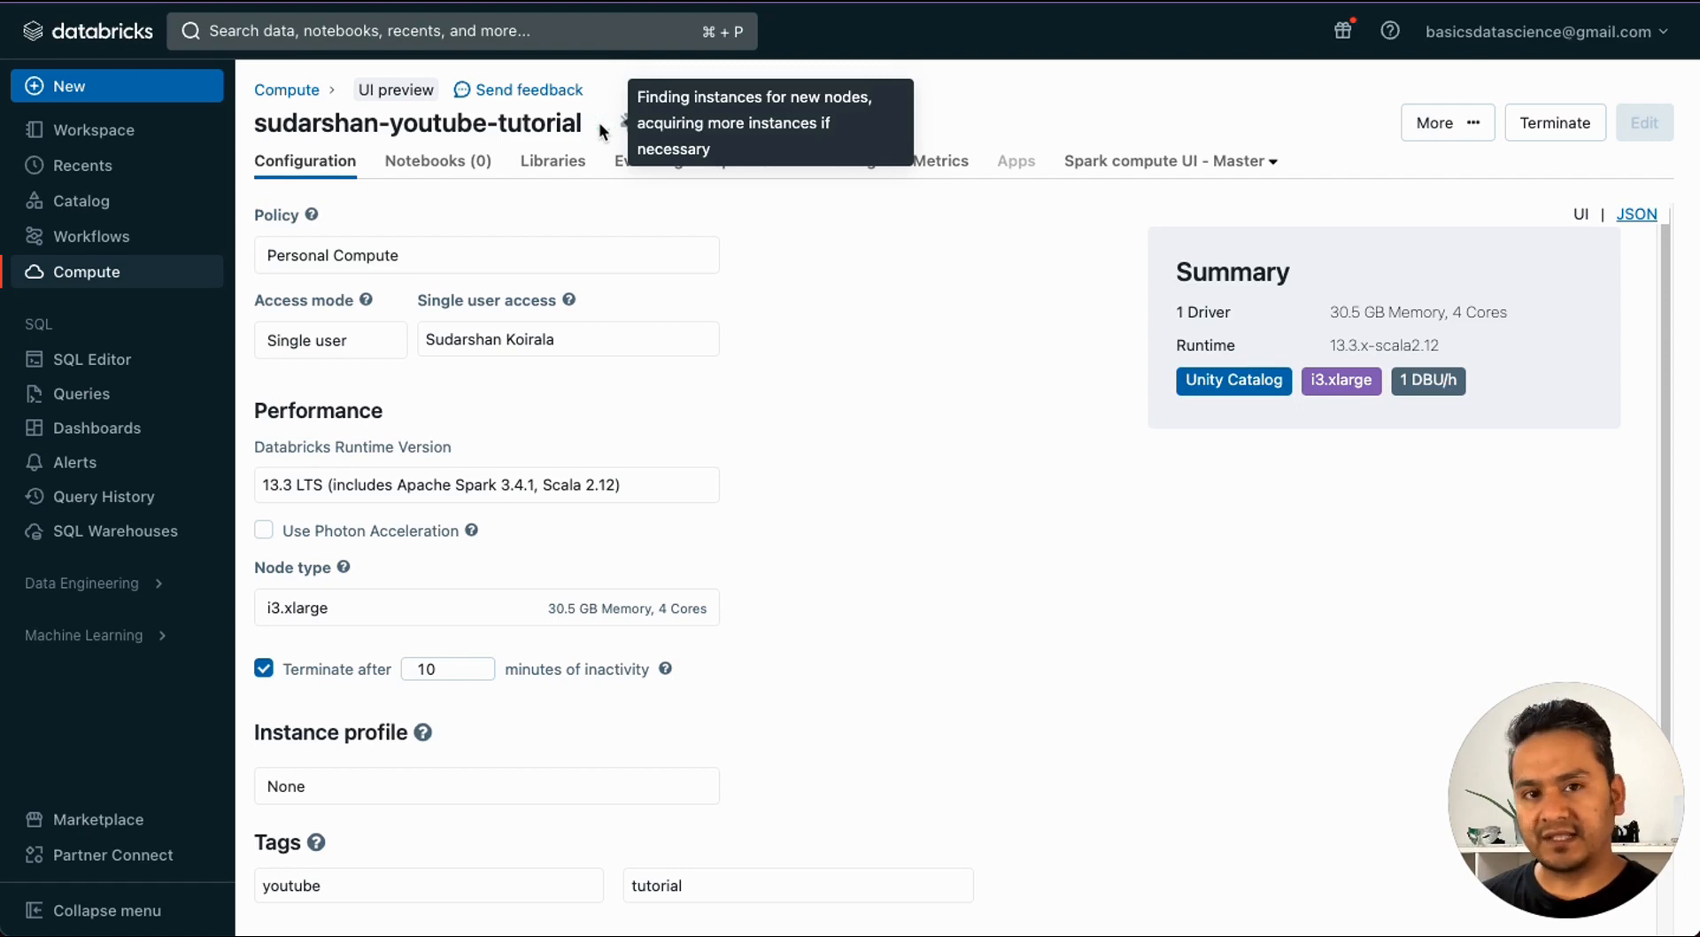
Step: Examine the new compute's advanced options, covering instances, Spark, logging, init scripts, JDBC/ODBC and SSH
{"action": "scroll", "coordinate": [911, 567], "scroll_direction": "down", "scroll_amount": 2}
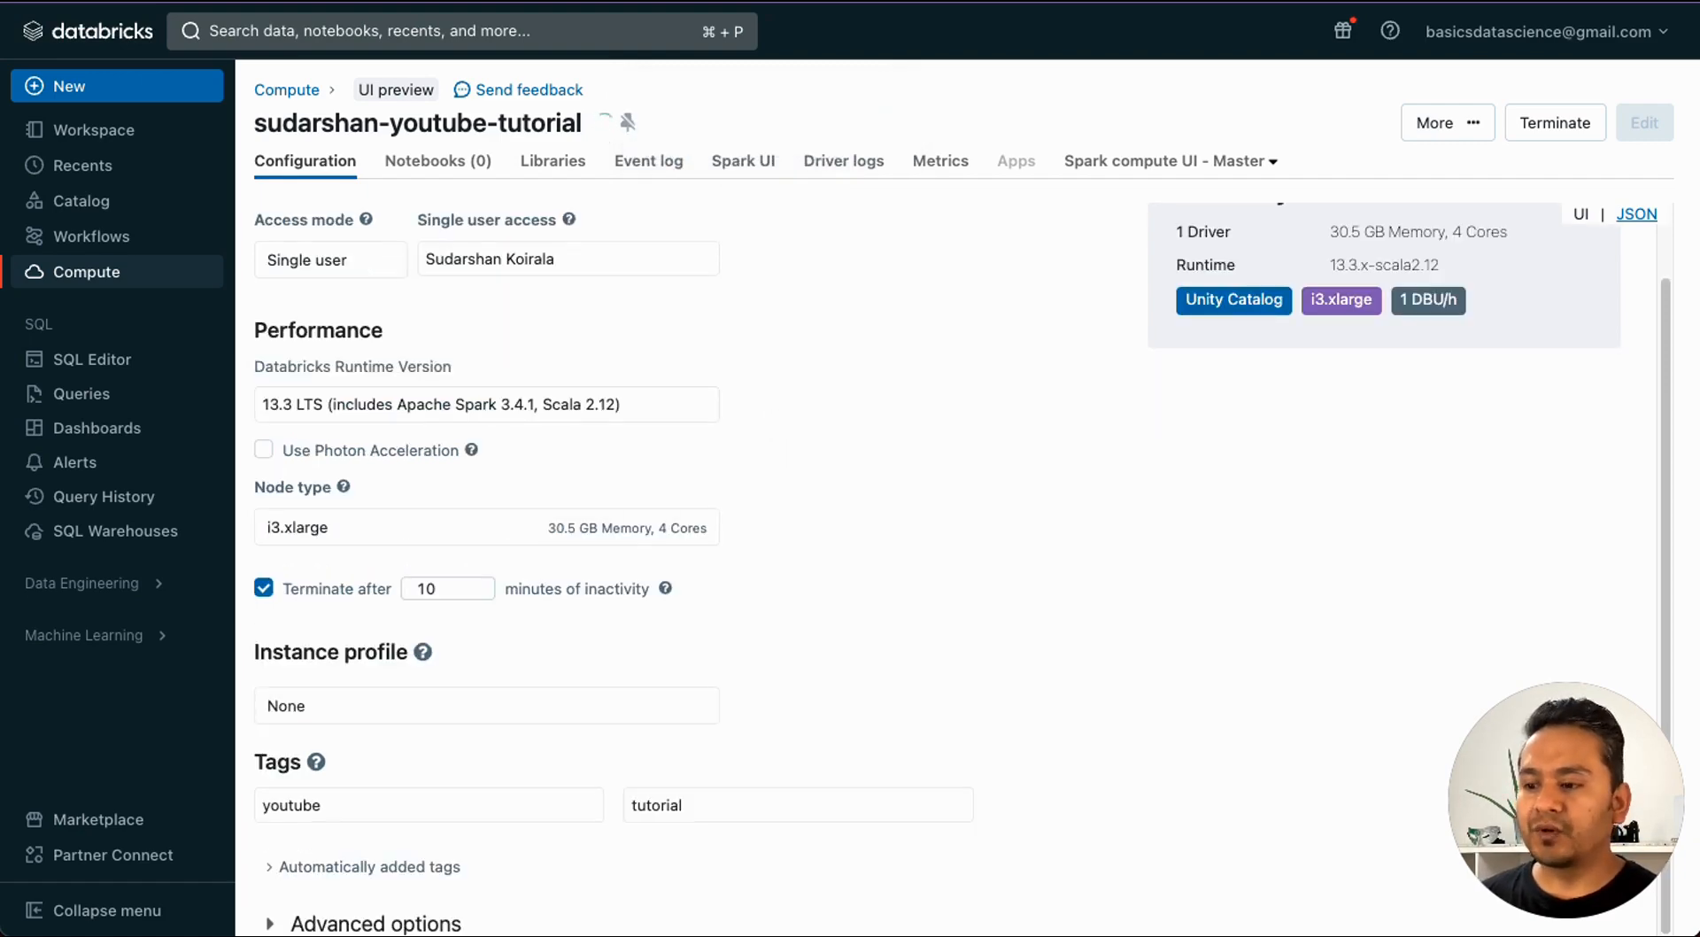
{"action": "left_click", "coordinate": [275, 924]}
{"action": "scroll", "coordinate": [486, 744], "scroll_direction": "down", "scroll_amount": 5}
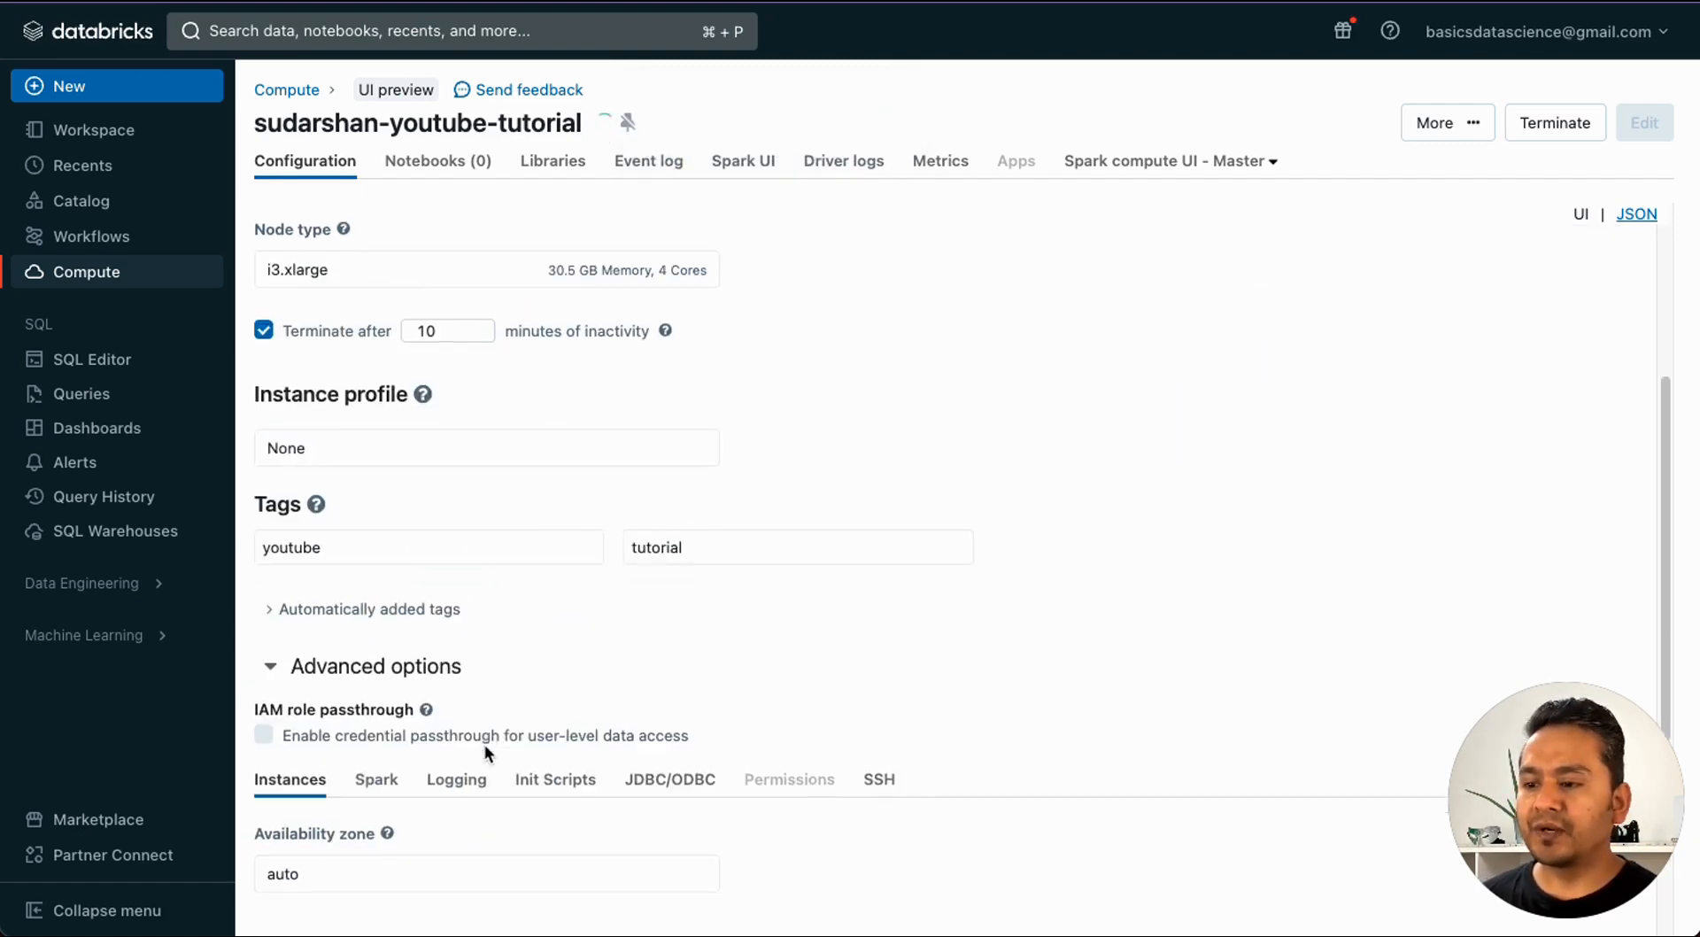
{"action": "scroll", "coordinate": [485, 744], "scroll_direction": "down", "scroll_amount": 5}
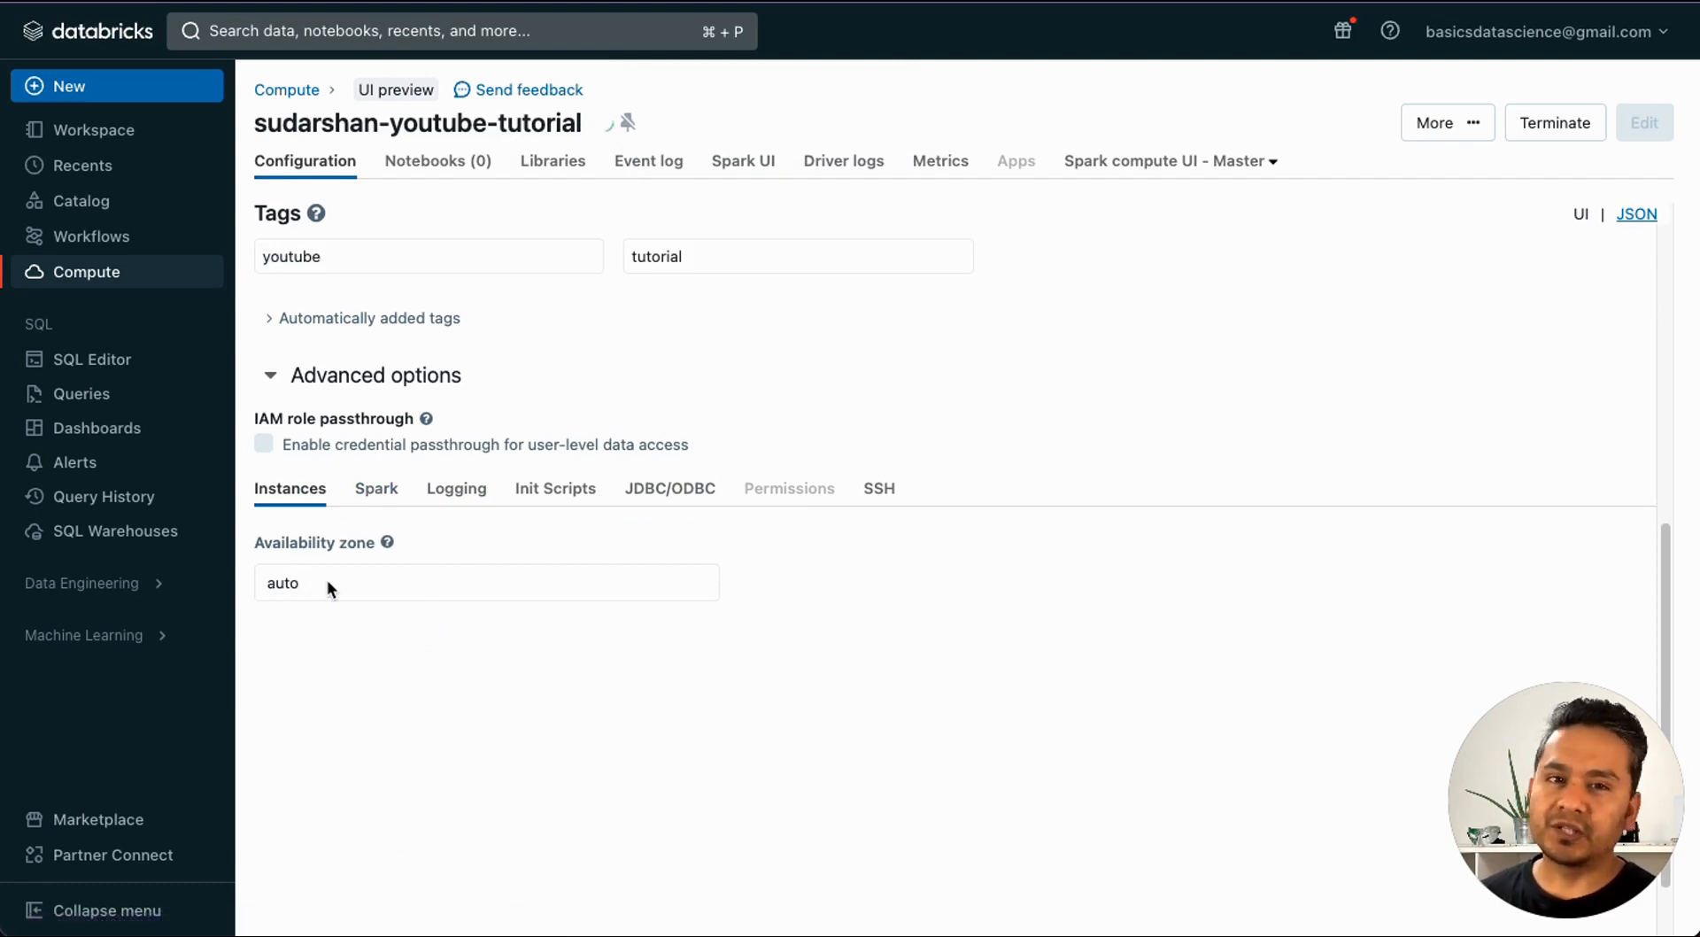
{"action": "left_click", "coordinate": [372, 488]}
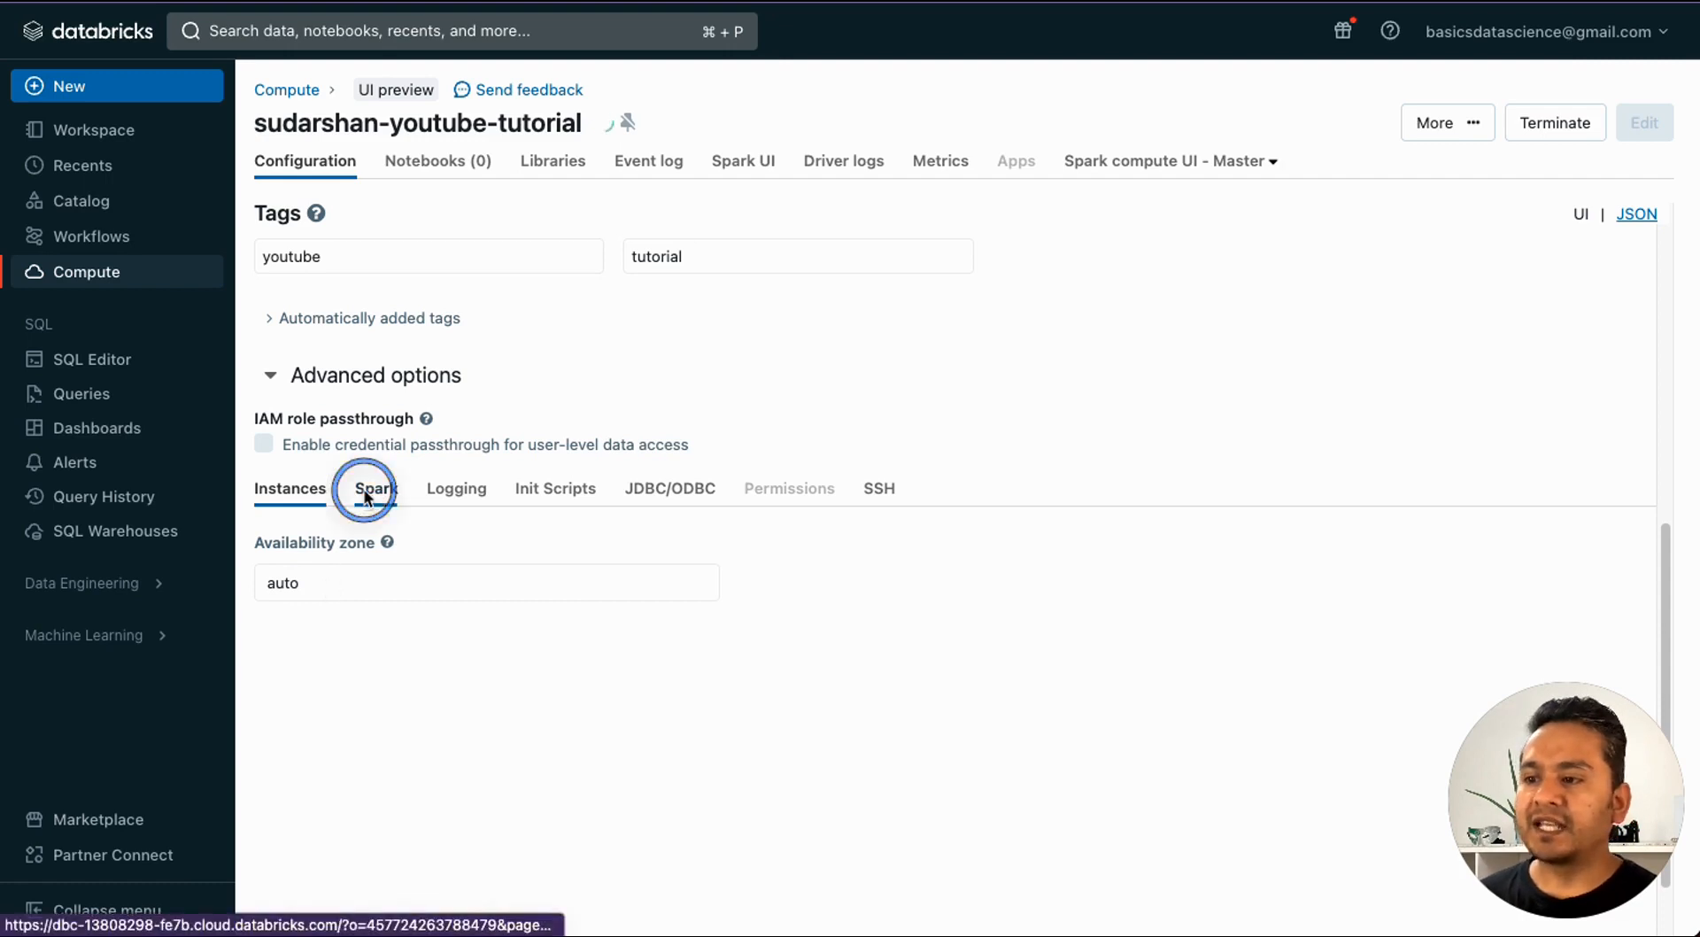
{"action": "left_click", "coordinate": [478, 488]}
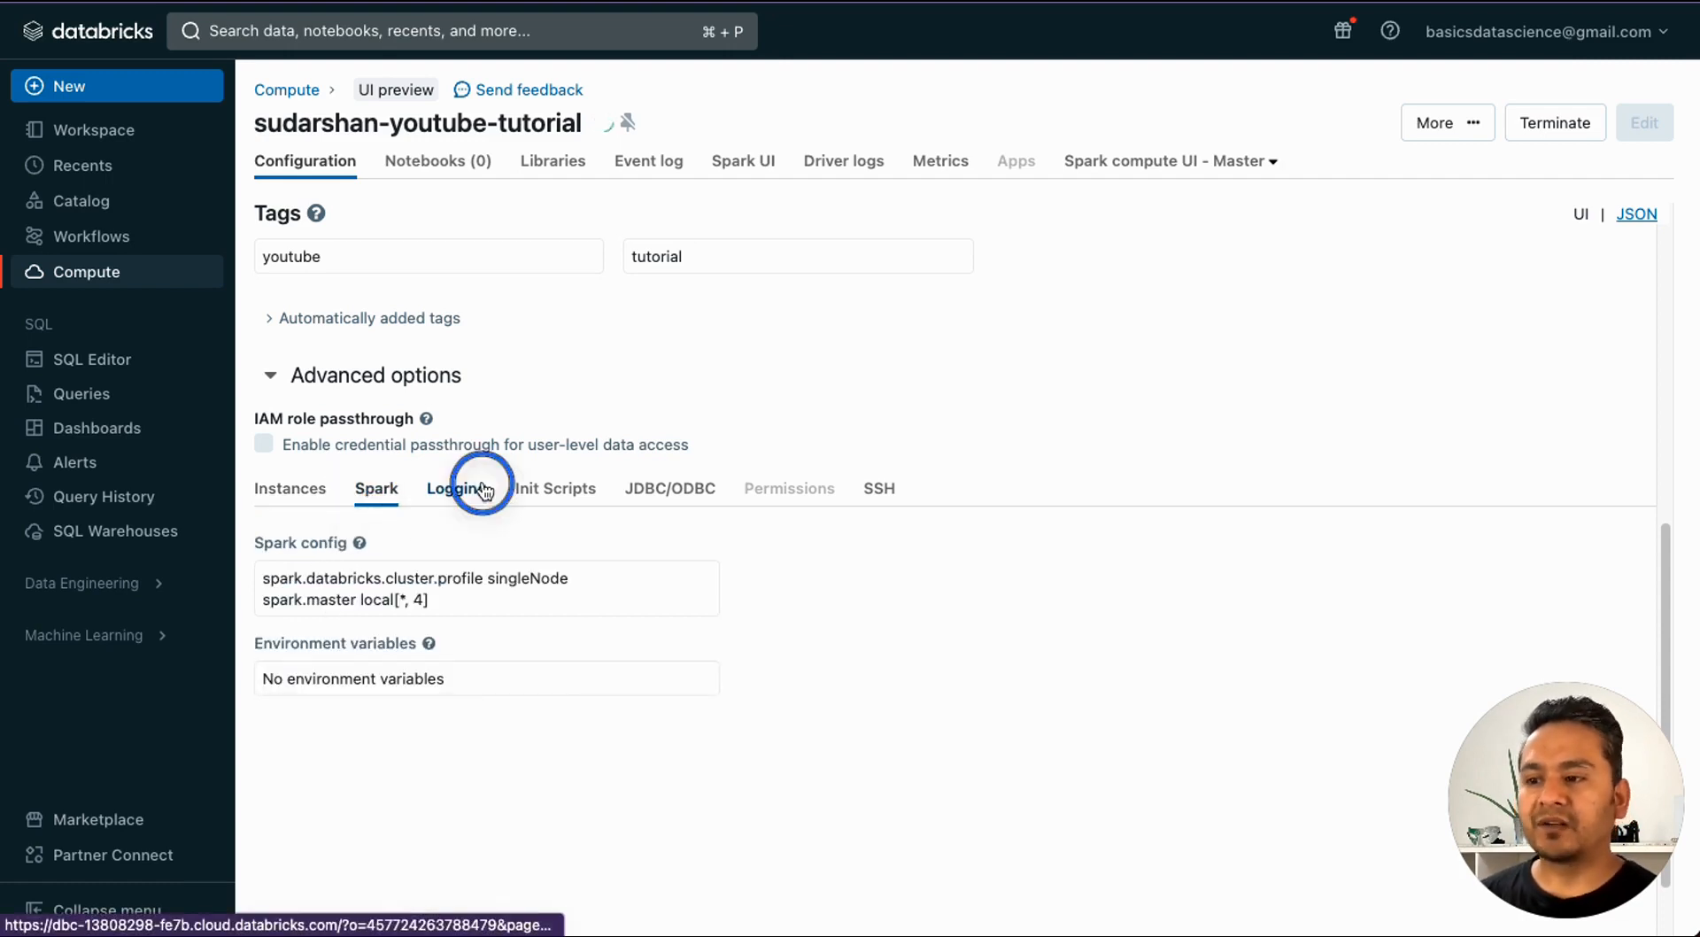
{"action": "left_click", "coordinate": [531, 488]}
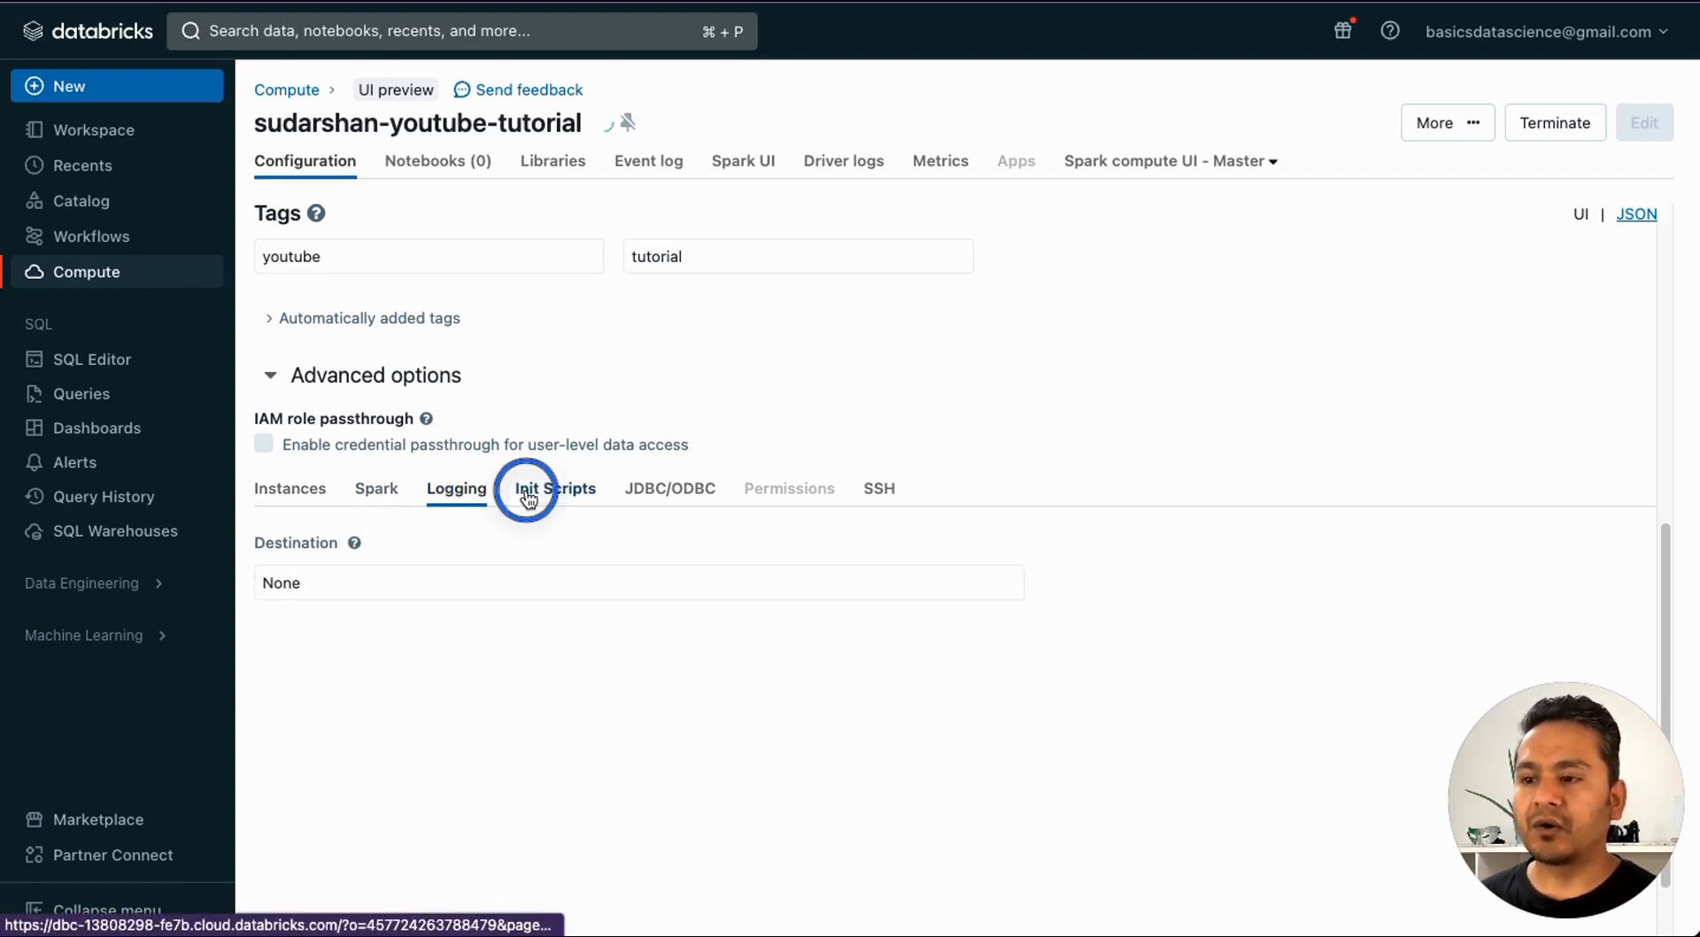
{"action": "left_click", "coordinate": [639, 501]}
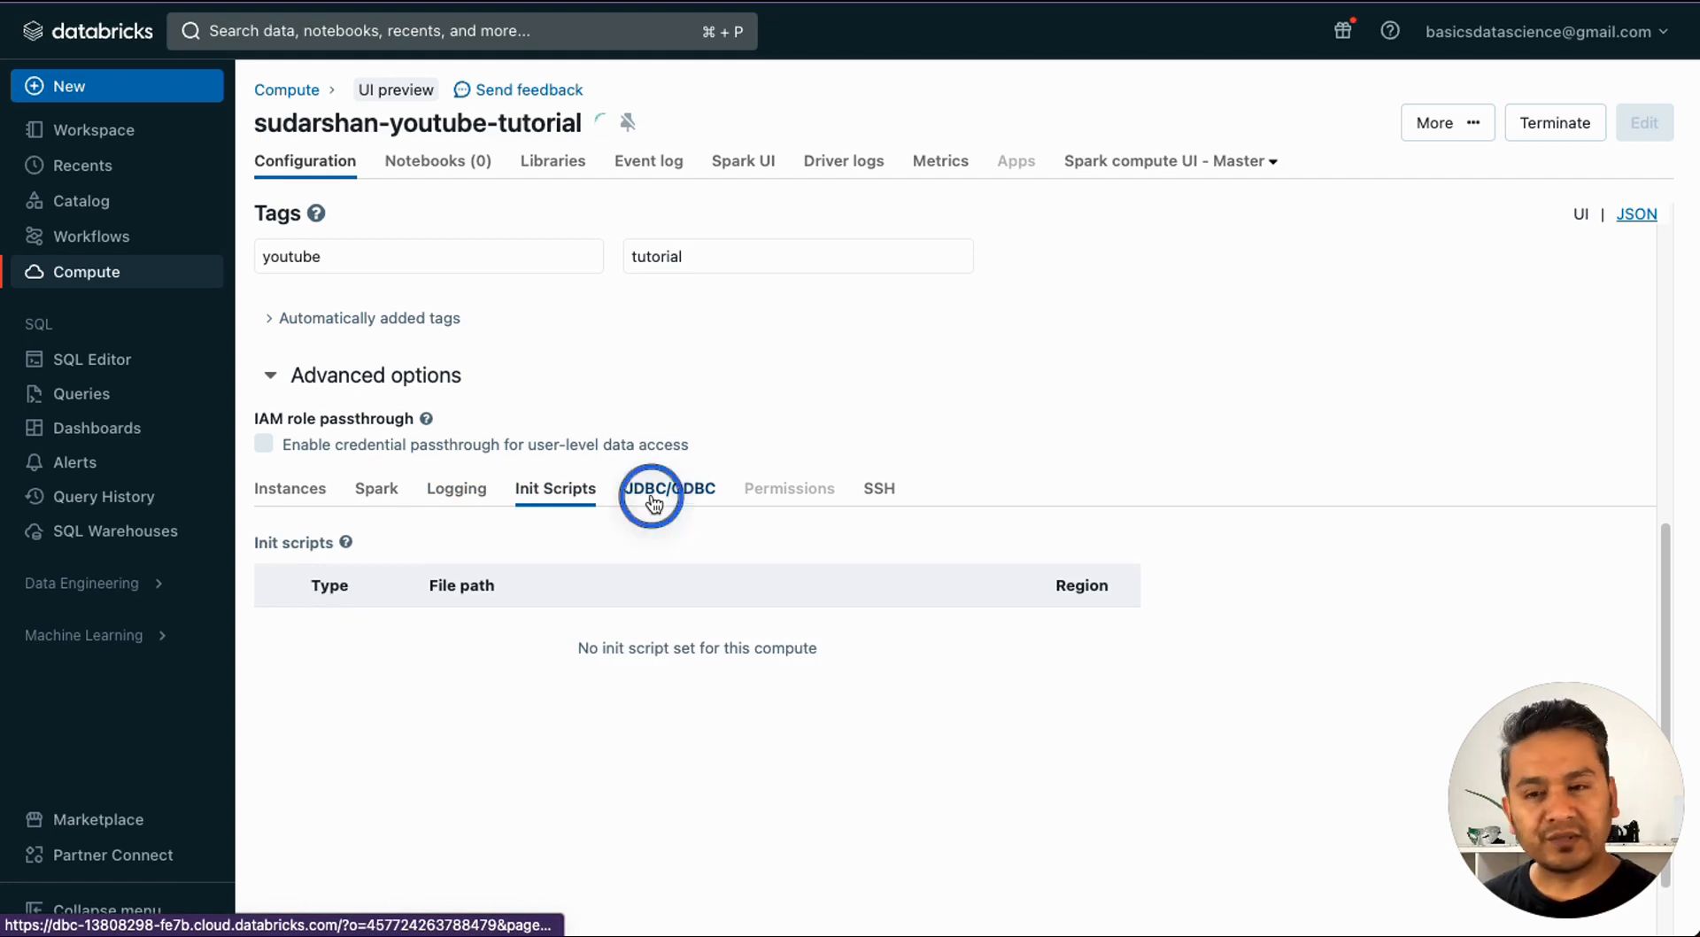
{"action": "left_click", "coordinate": [897, 482]}
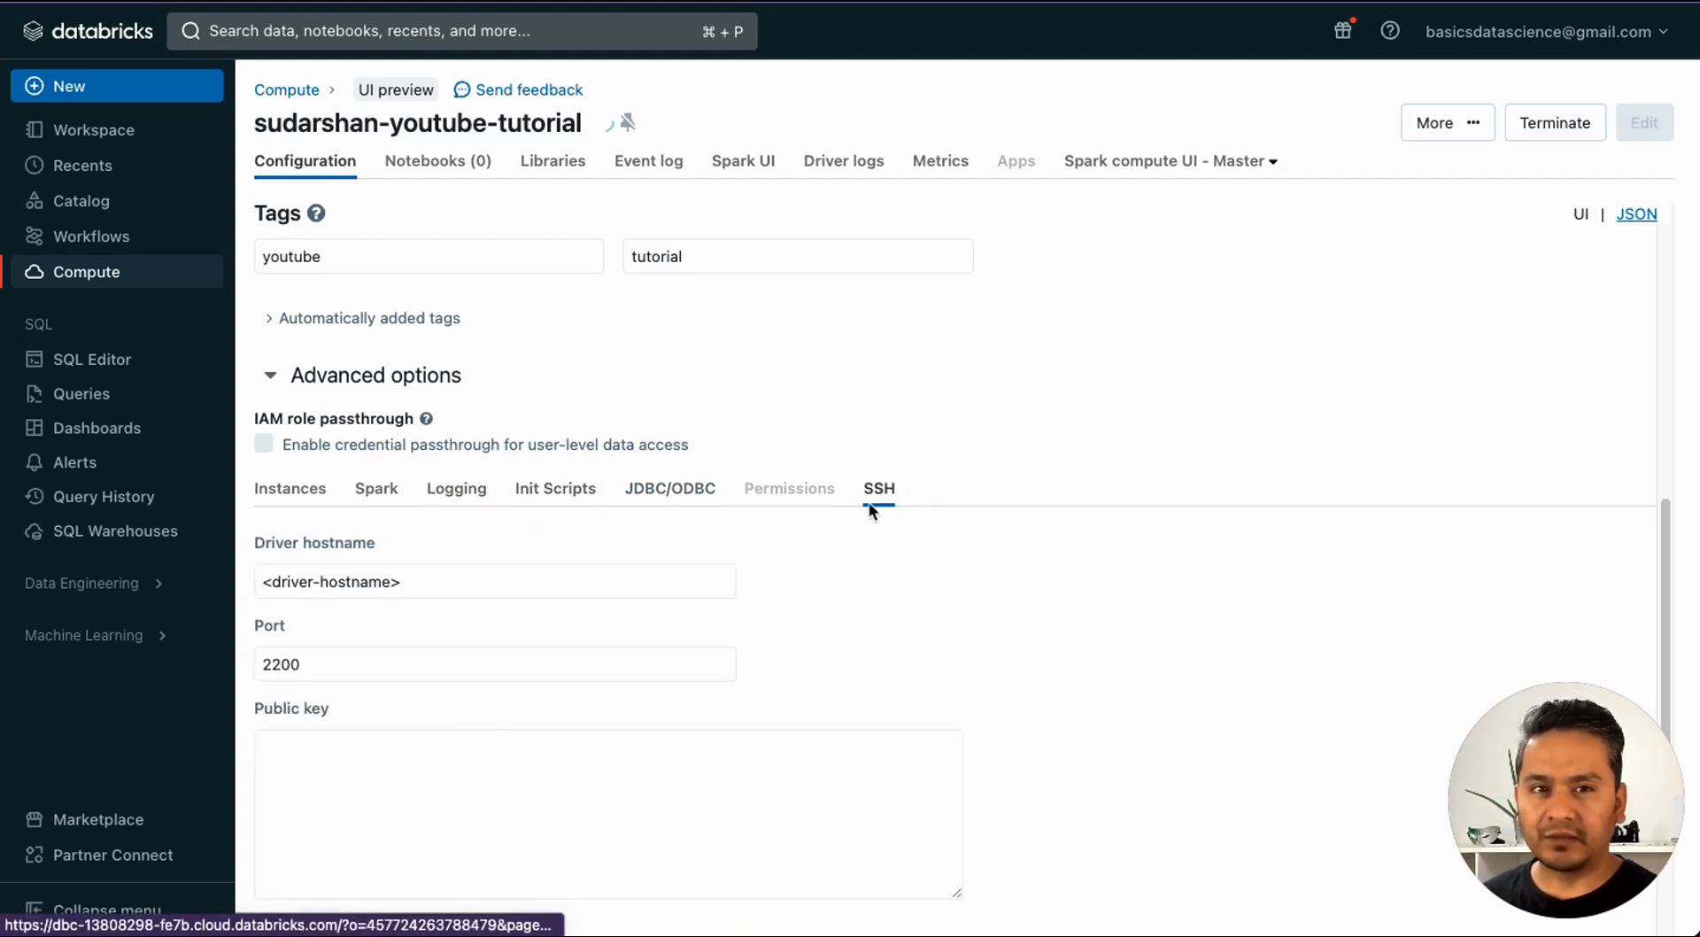
{"action": "left_click", "coordinate": [289, 488]}
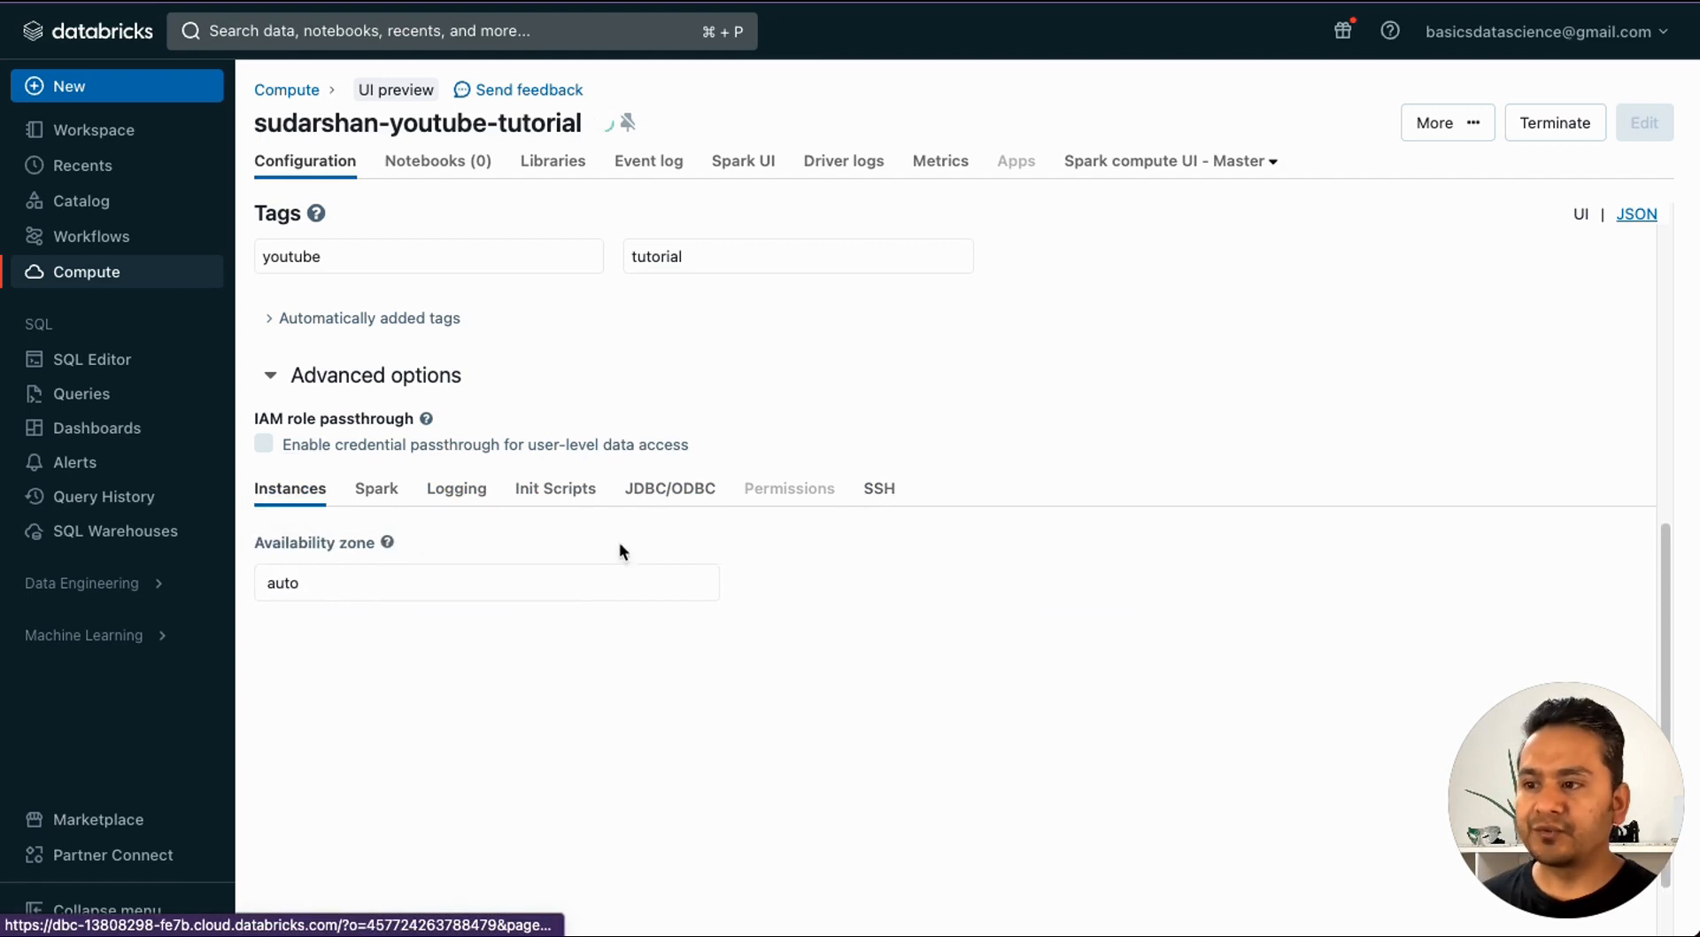
{"action": "scroll", "coordinate": [863, 661], "scroll_direction": "up", "scroll_amount": 7}
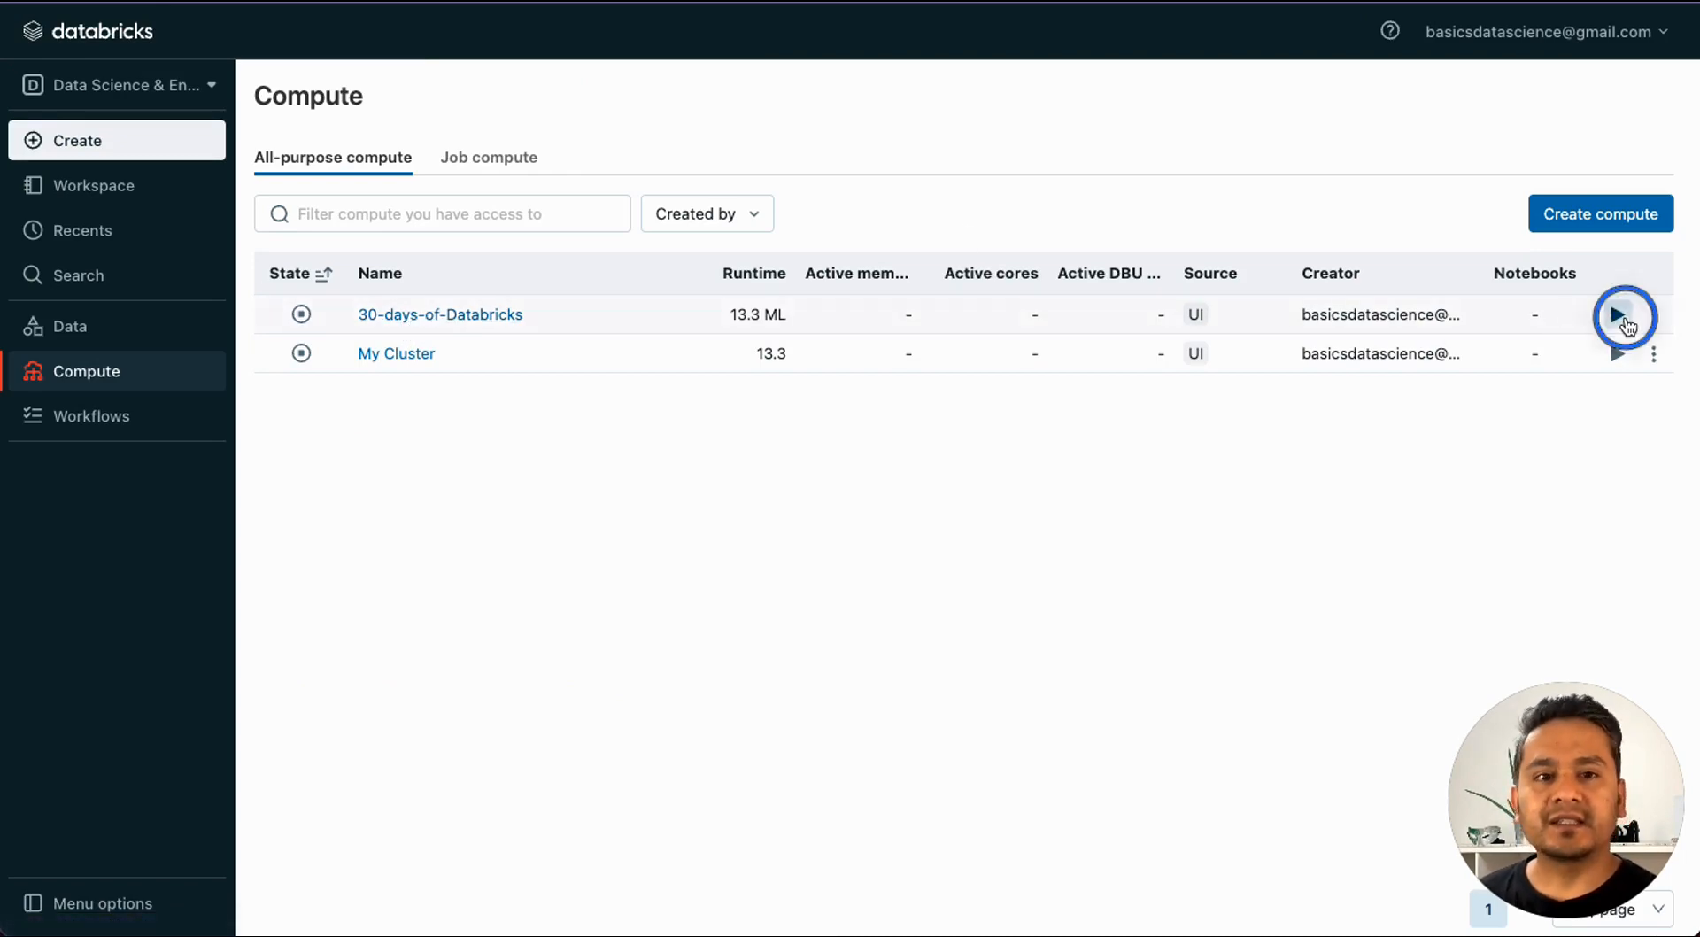
Step: Switch to Databricks Community Edition and check the start option and additional actions of the 30-days-of-Databricks cluster
{"action": "left_click", "coordinate": [1618, 315]}
{"action": "left_click", "coordinate": [1053, 244]}
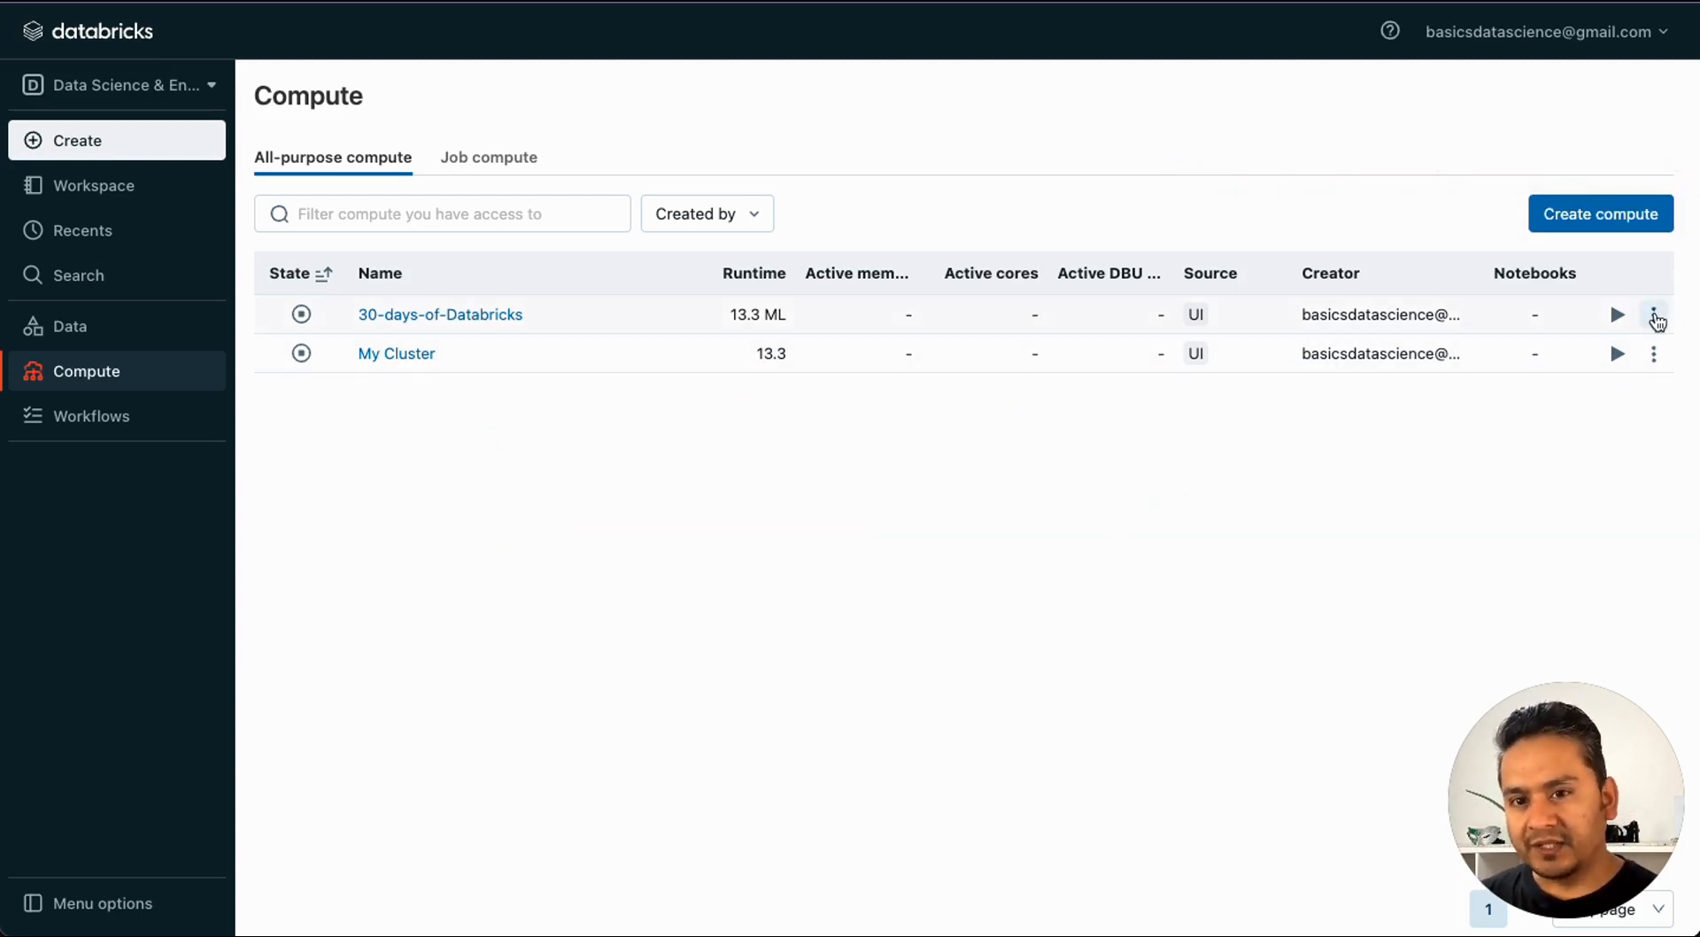
{"action": "left_click", "coordinate": [1654, 316]}
{"action": "left_click", "coordinate": [1637, 372]}
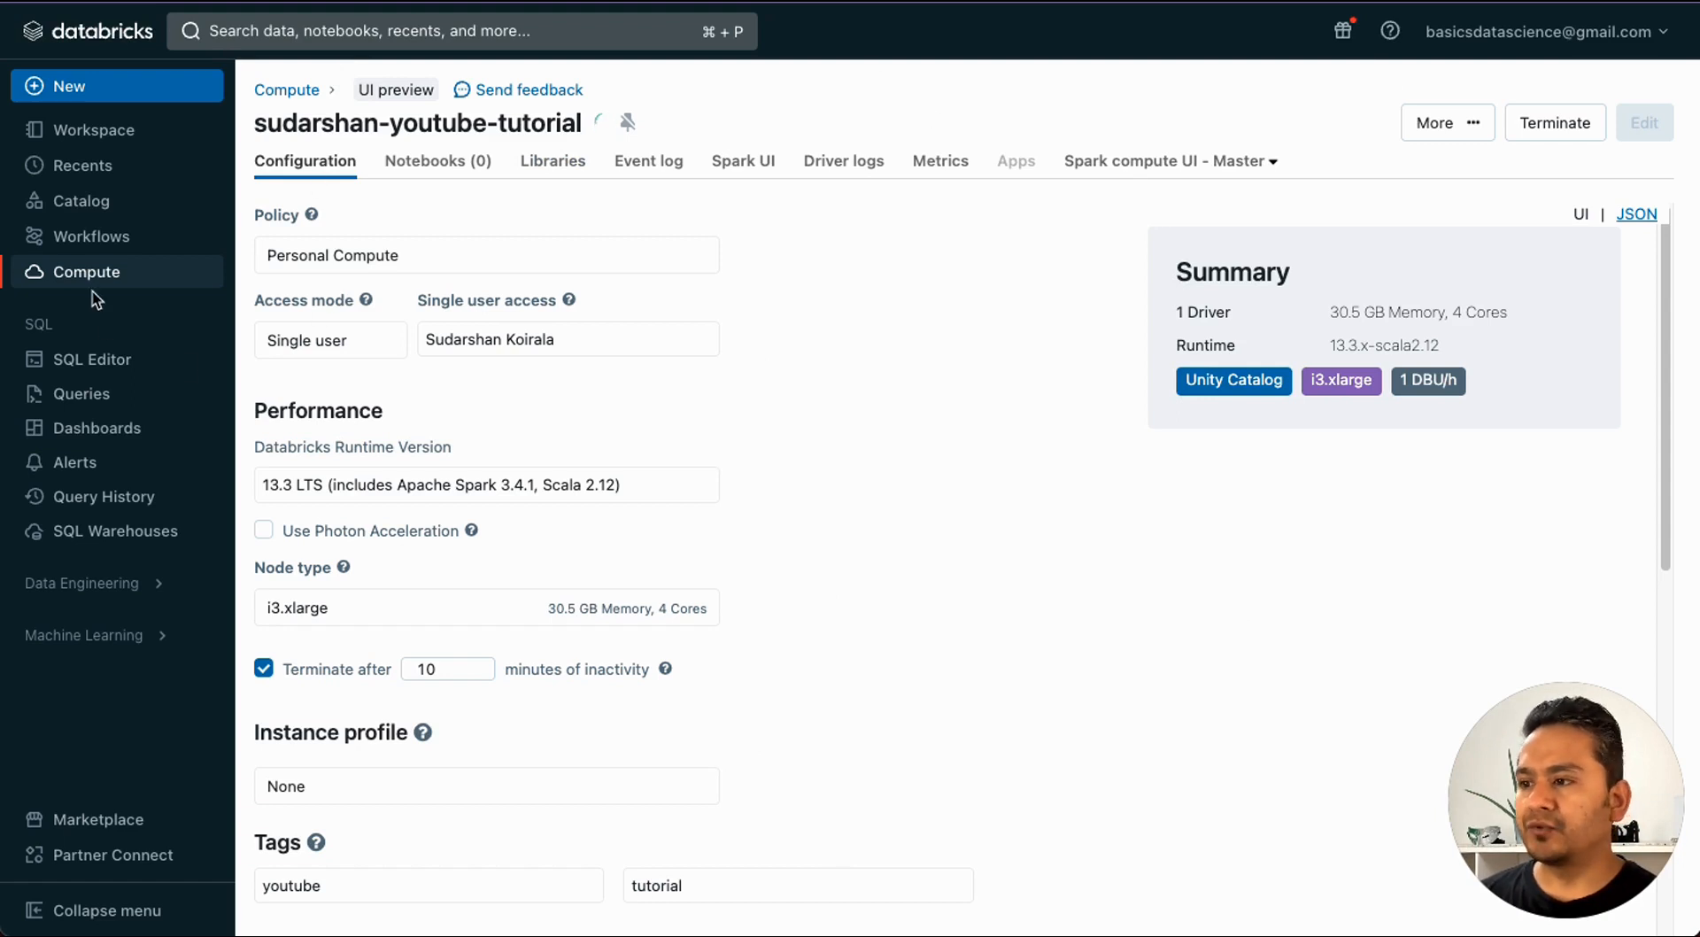
Step: Back in the full workspace, start configuring another compute and compare its single-node and multi-node setups, leaving multi node selected
{"action": "left_click", "coordinate": [286, 89]}
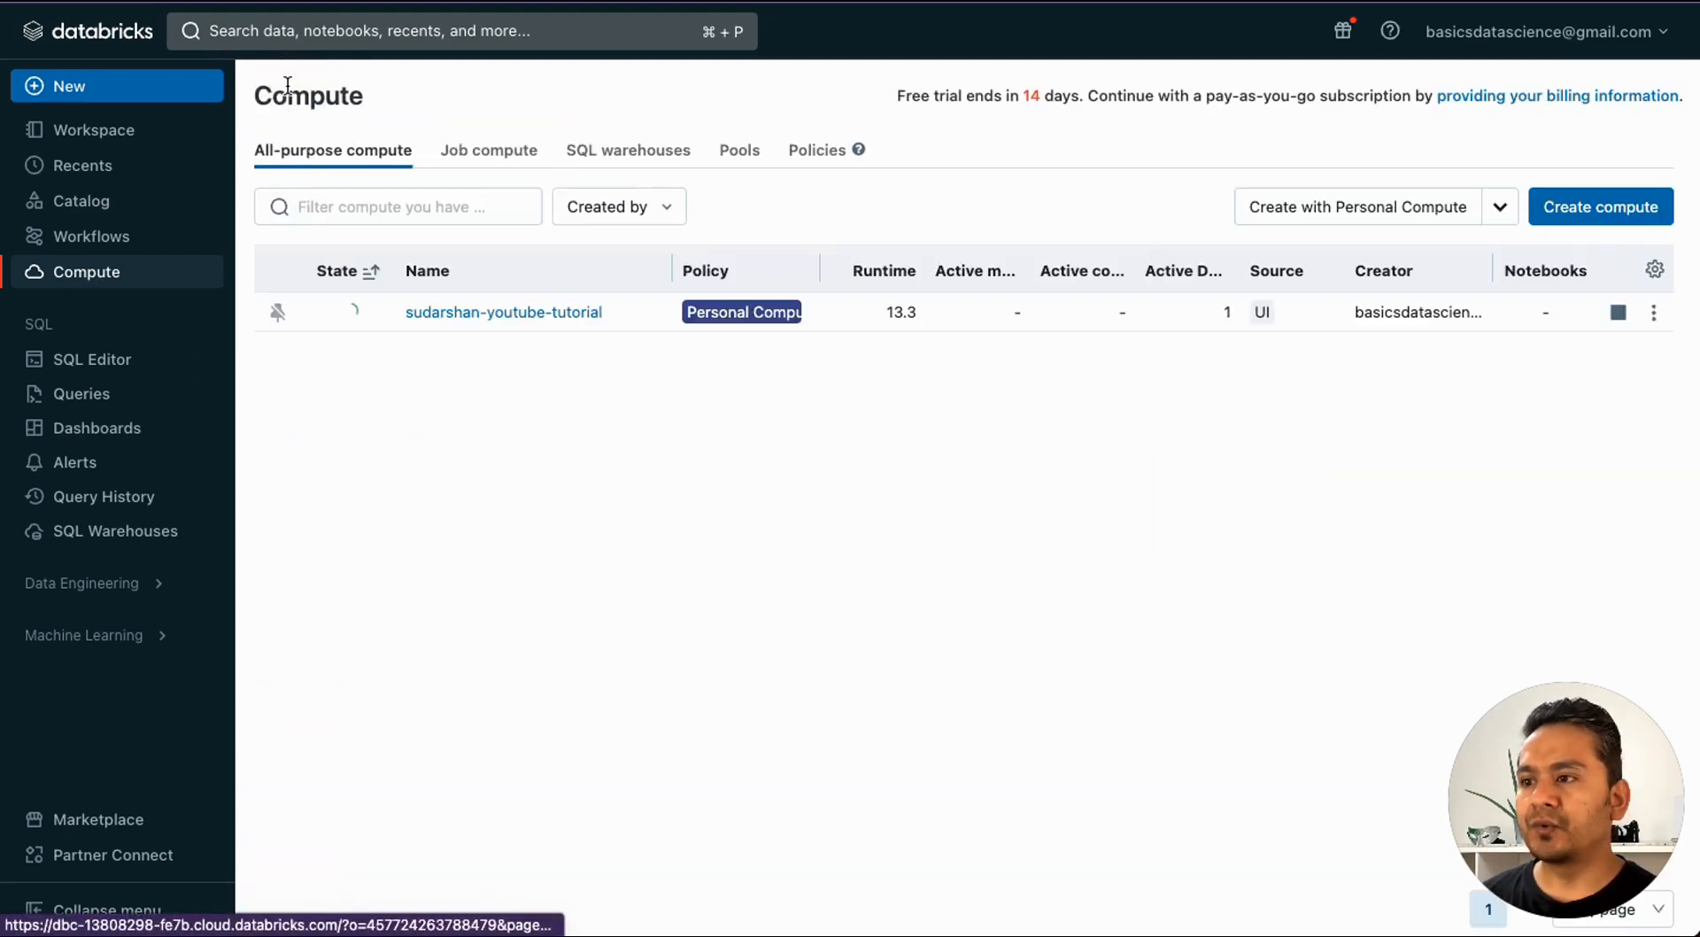
{"action": "left_click", "coordinate": [1647, 217]}
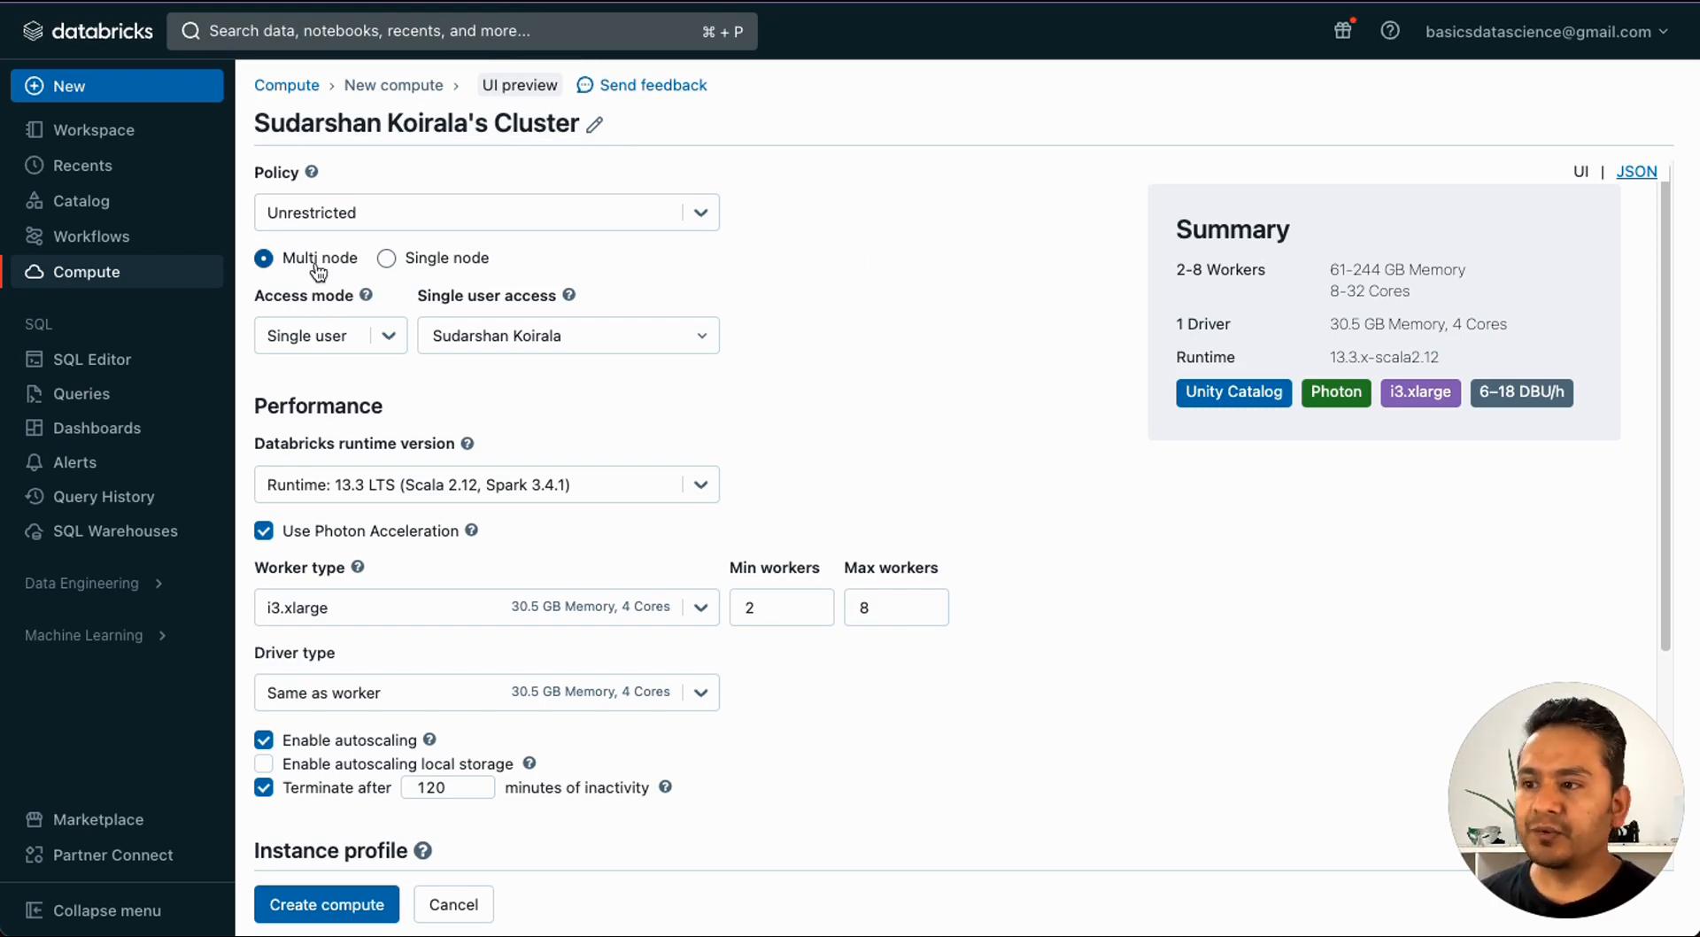
{"action": "left_click", "coordinate": [413, 263]}
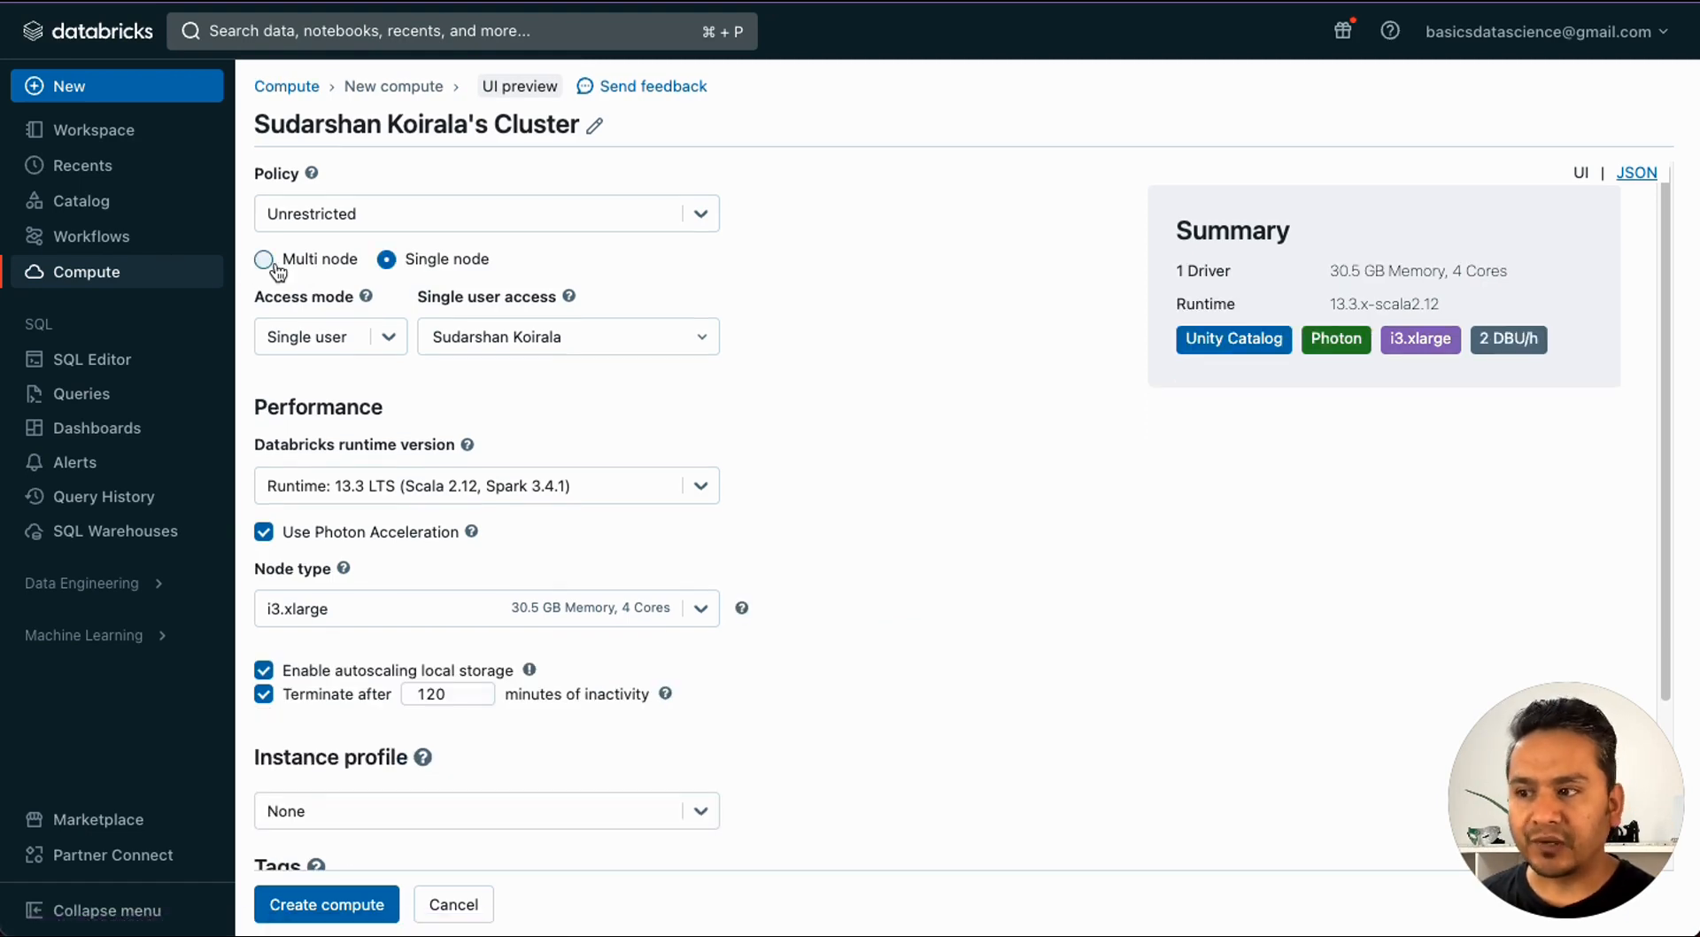
{"action": "left_click", "coordinate": [266, 260]}
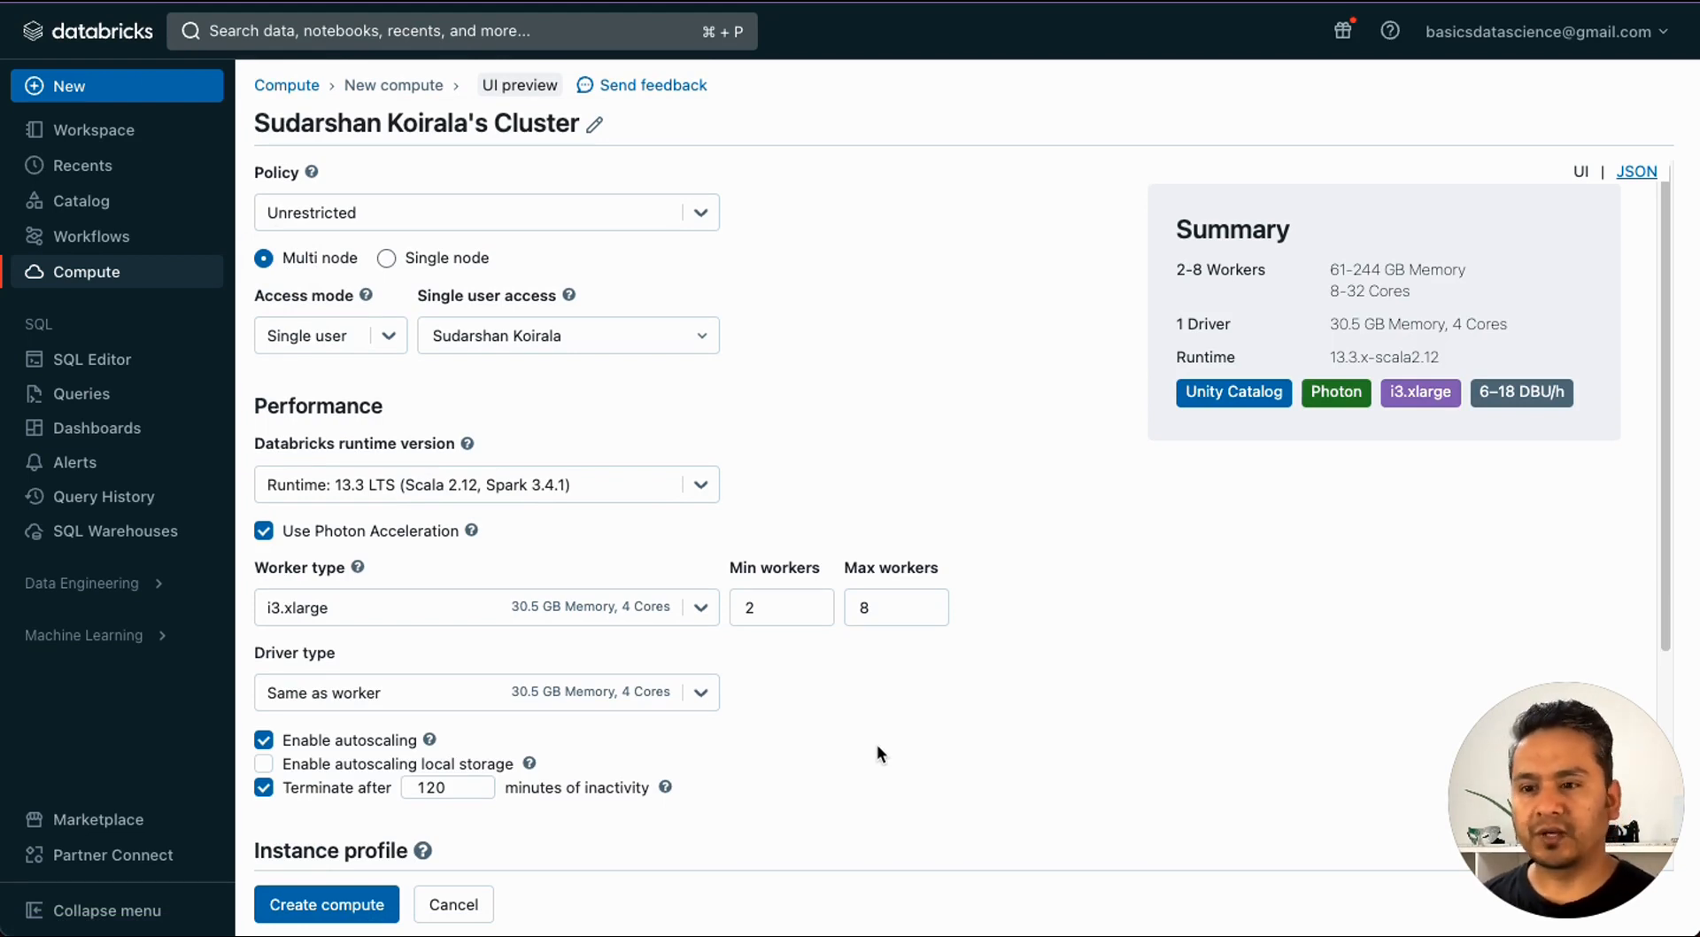
Step: Examine the multi-node compute's worker type, minimum and maximum workers, and the DBU rate in its summary
{"action": "left_click", "coordinate": [760, 609]}
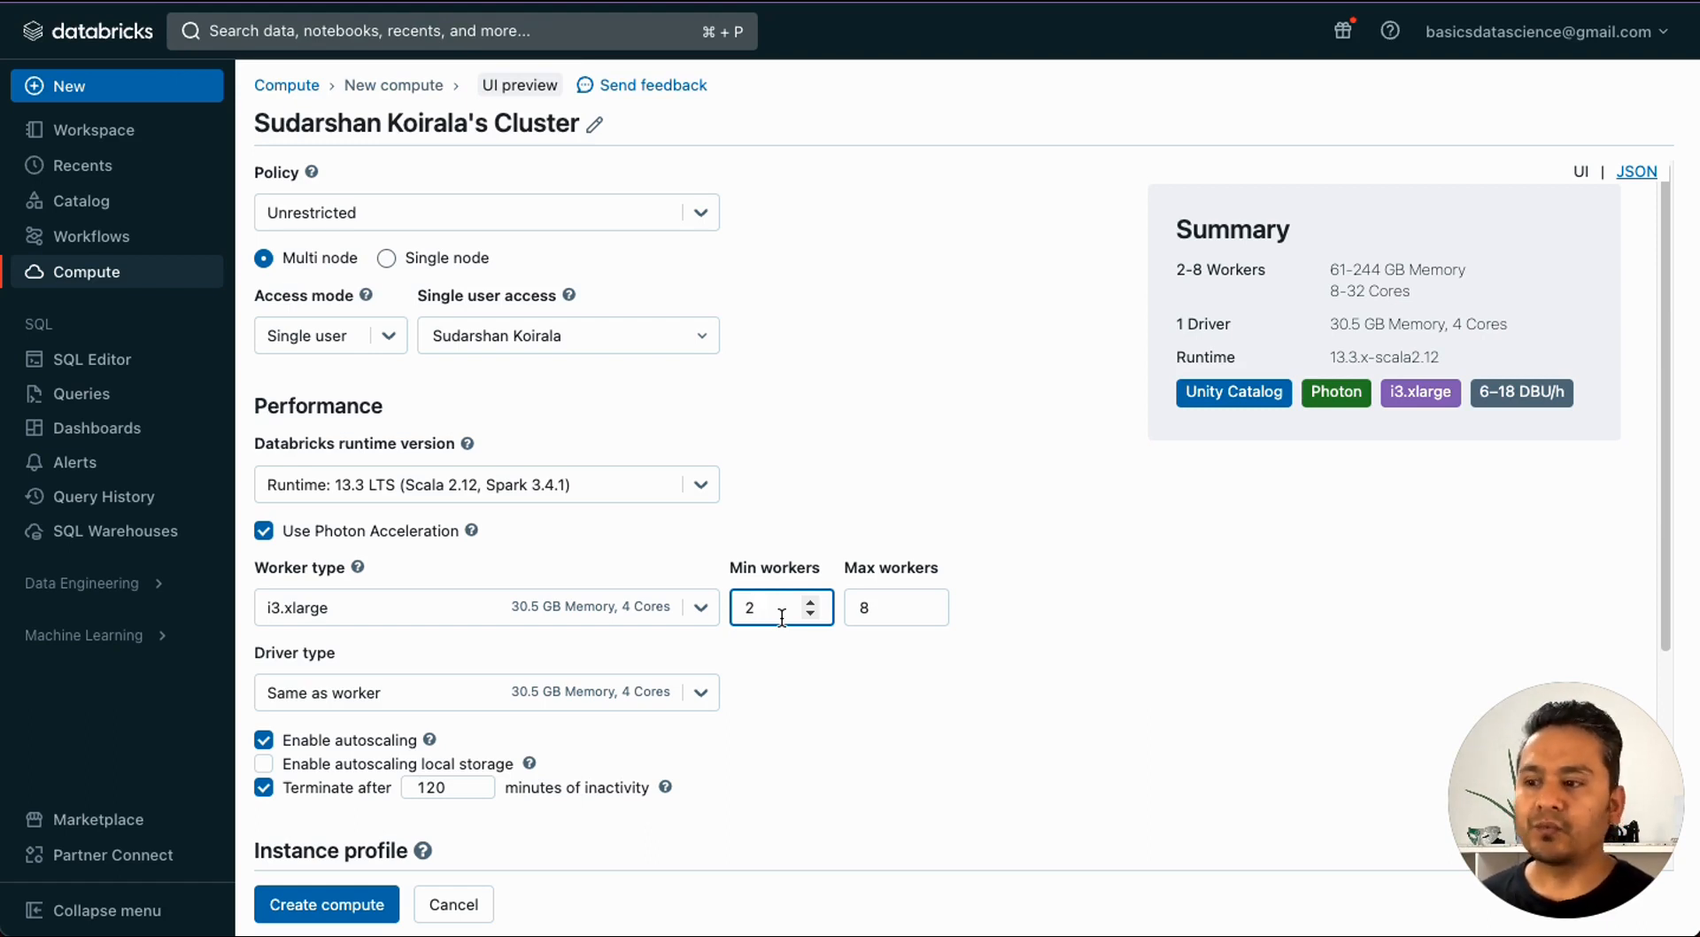
{"action": "left_click", "coordinate": [553, 599]}
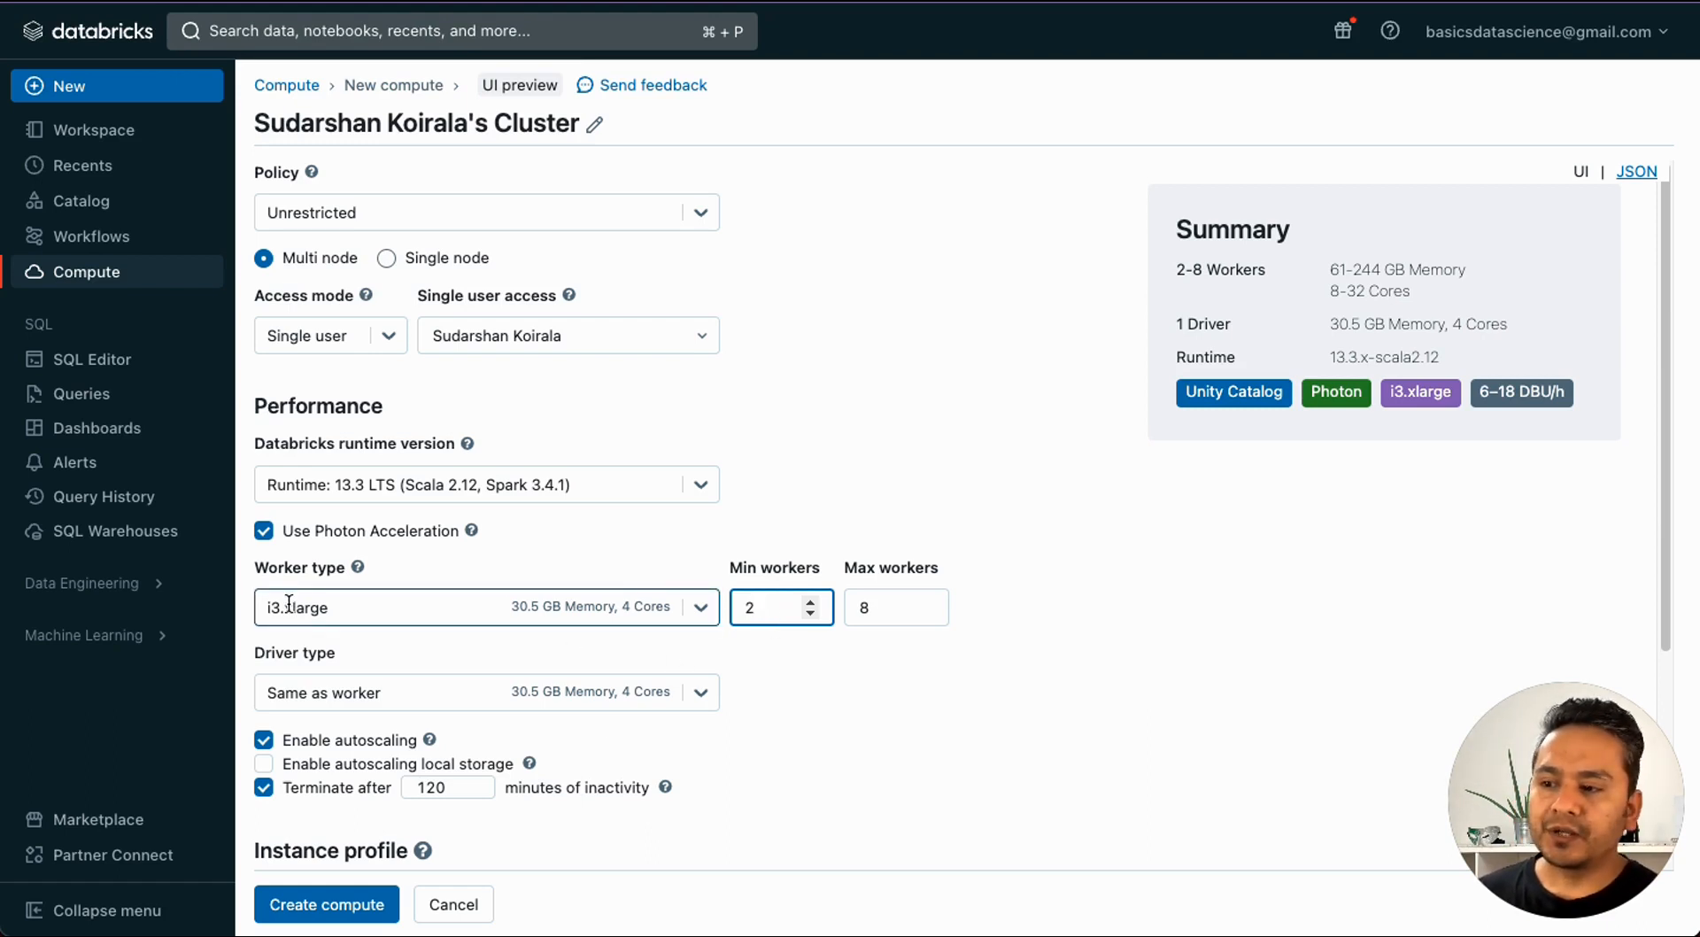
{"action": "left_click", "coordinate": [875, 609]}
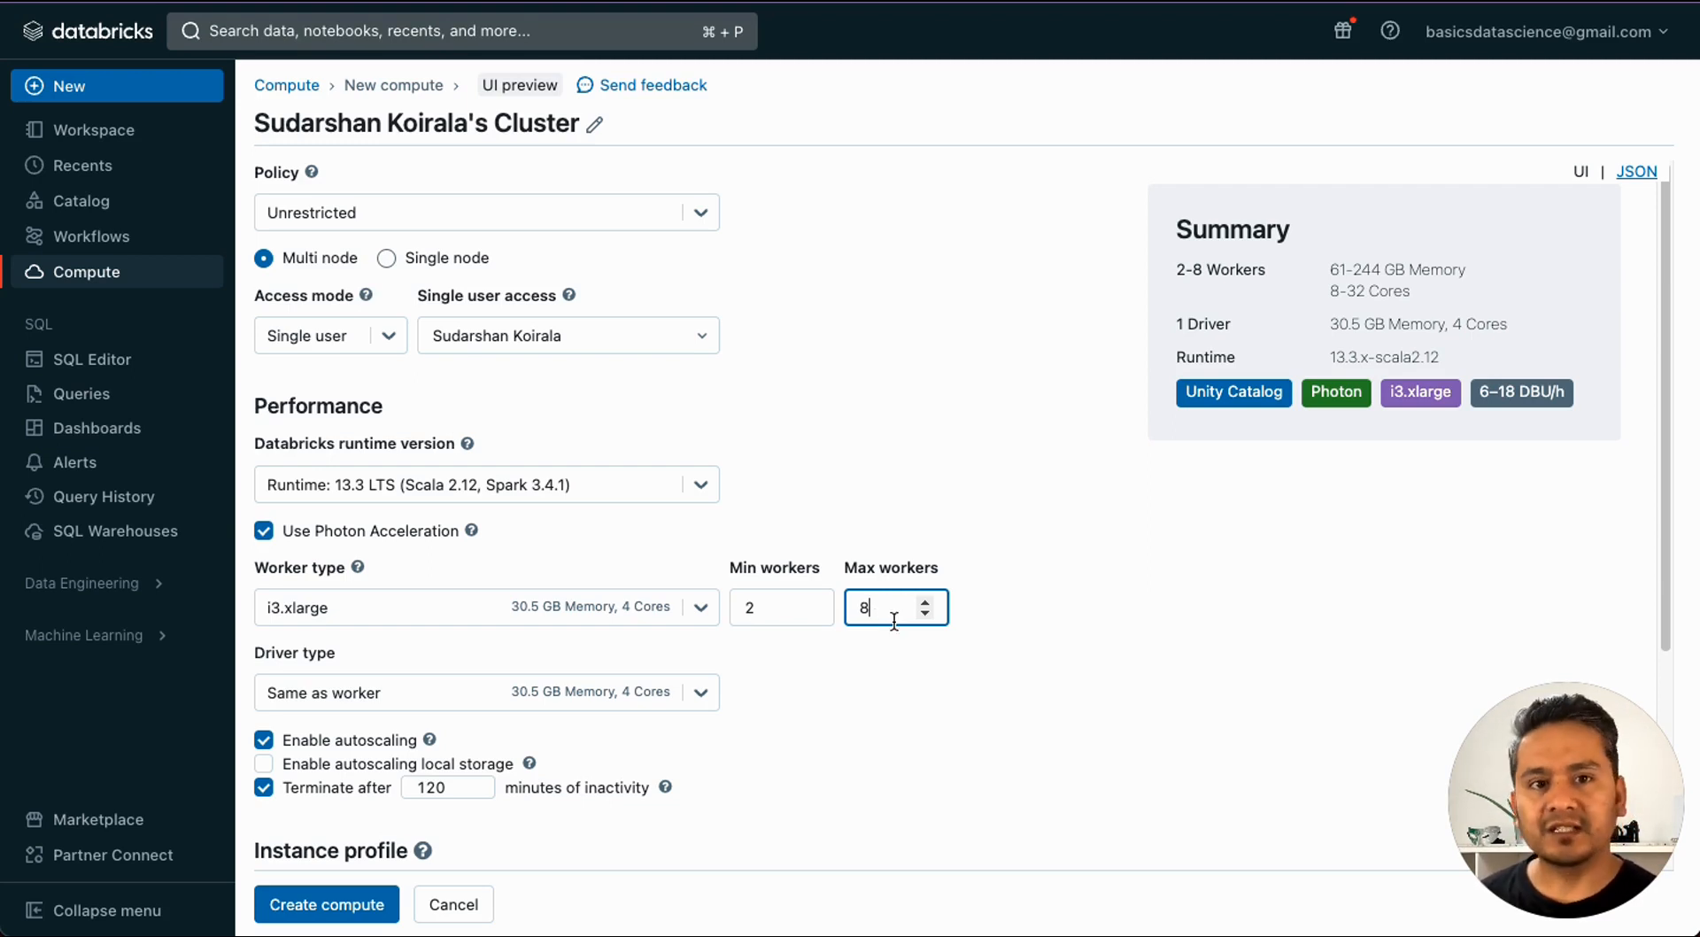
{"action": "left_click", "coordinate": [1002, 651]}
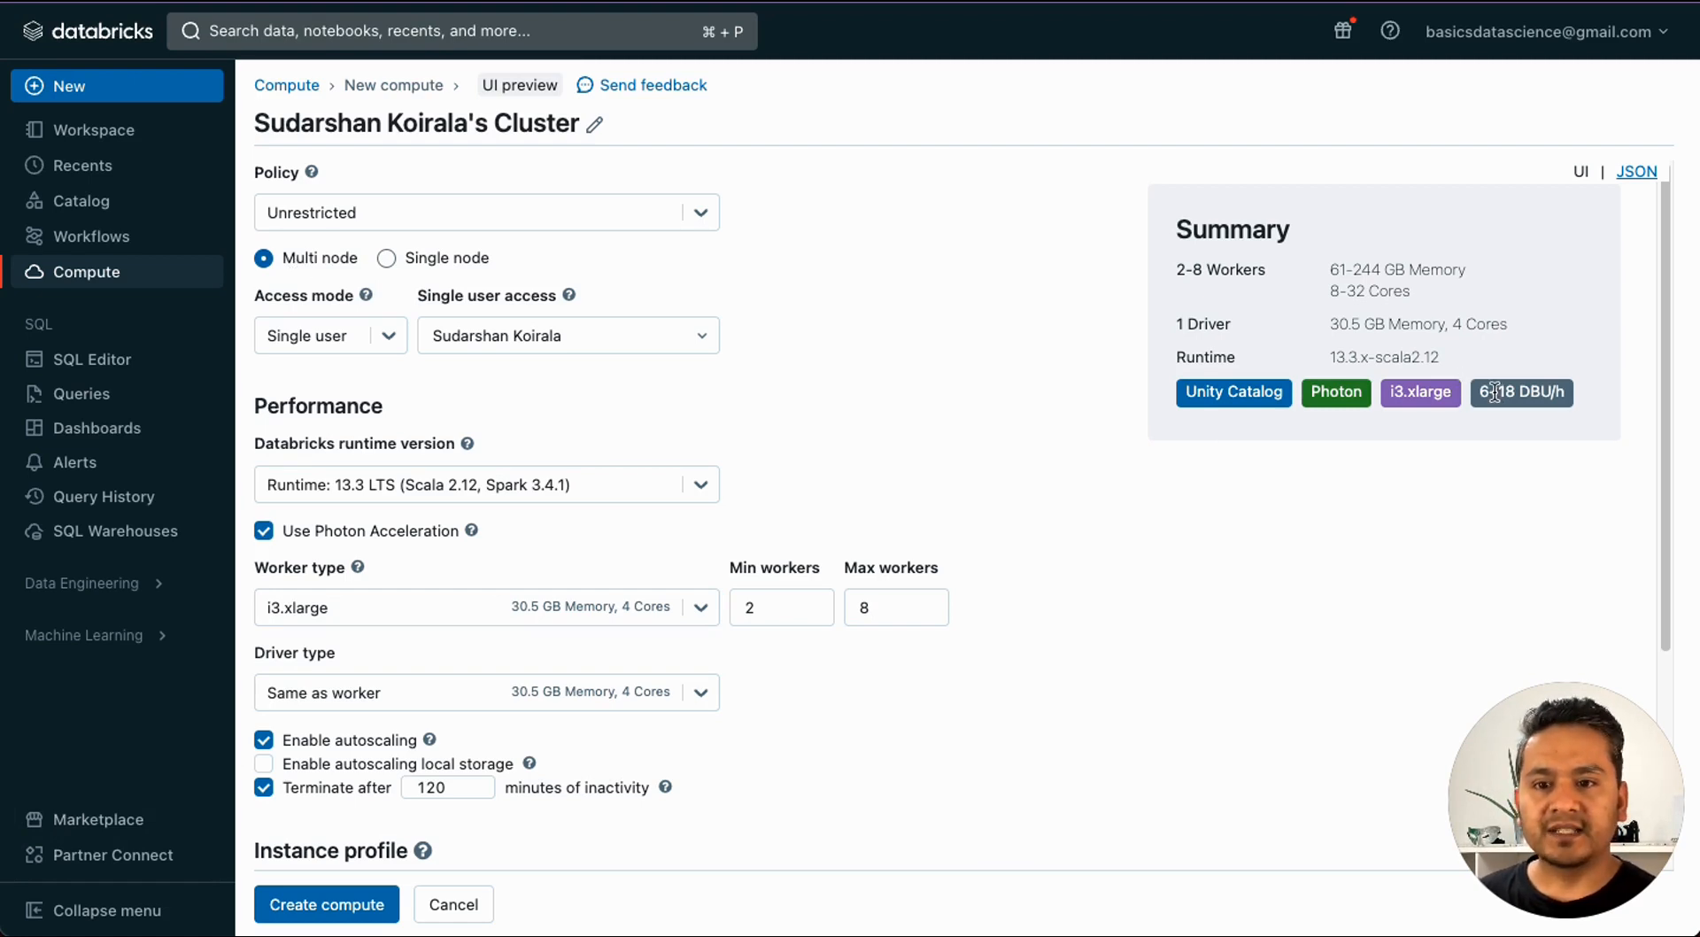
{"action": "left_click_drag", "start_coordinate": [1482, 394], "coordinate": [1523, 405]}
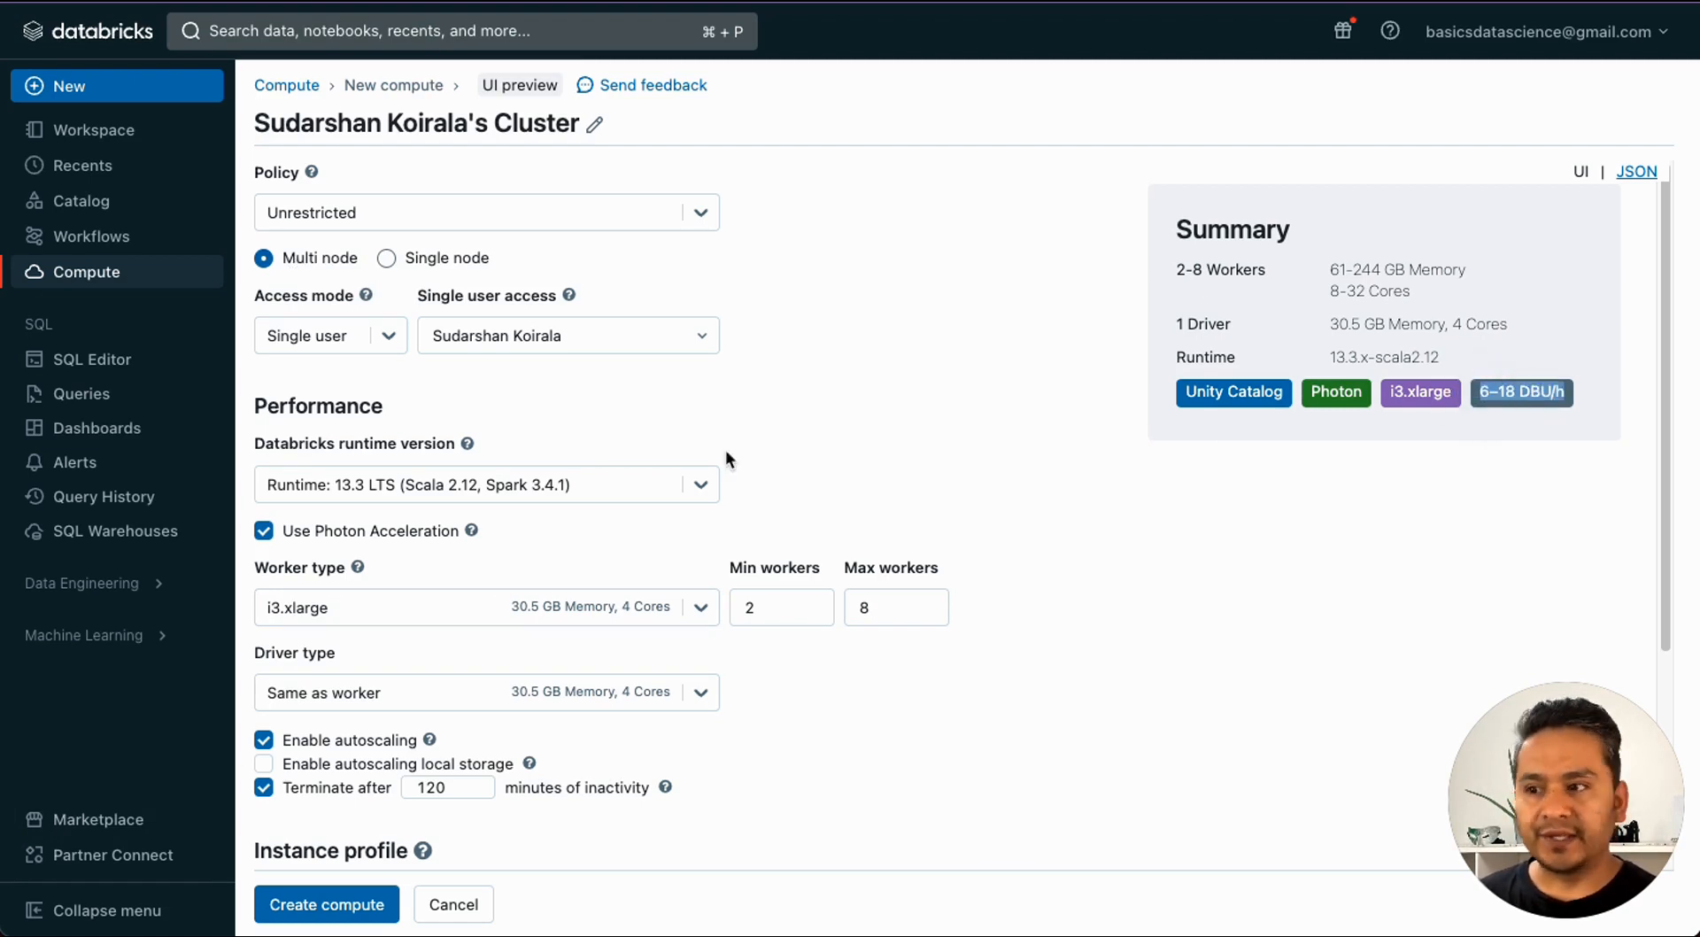
Step: Examine the multi-node compute's access modes, the available Databricks runtime versions and the Photon acceleration option
{"action": "left_click", "coordinate": [330, 341]}
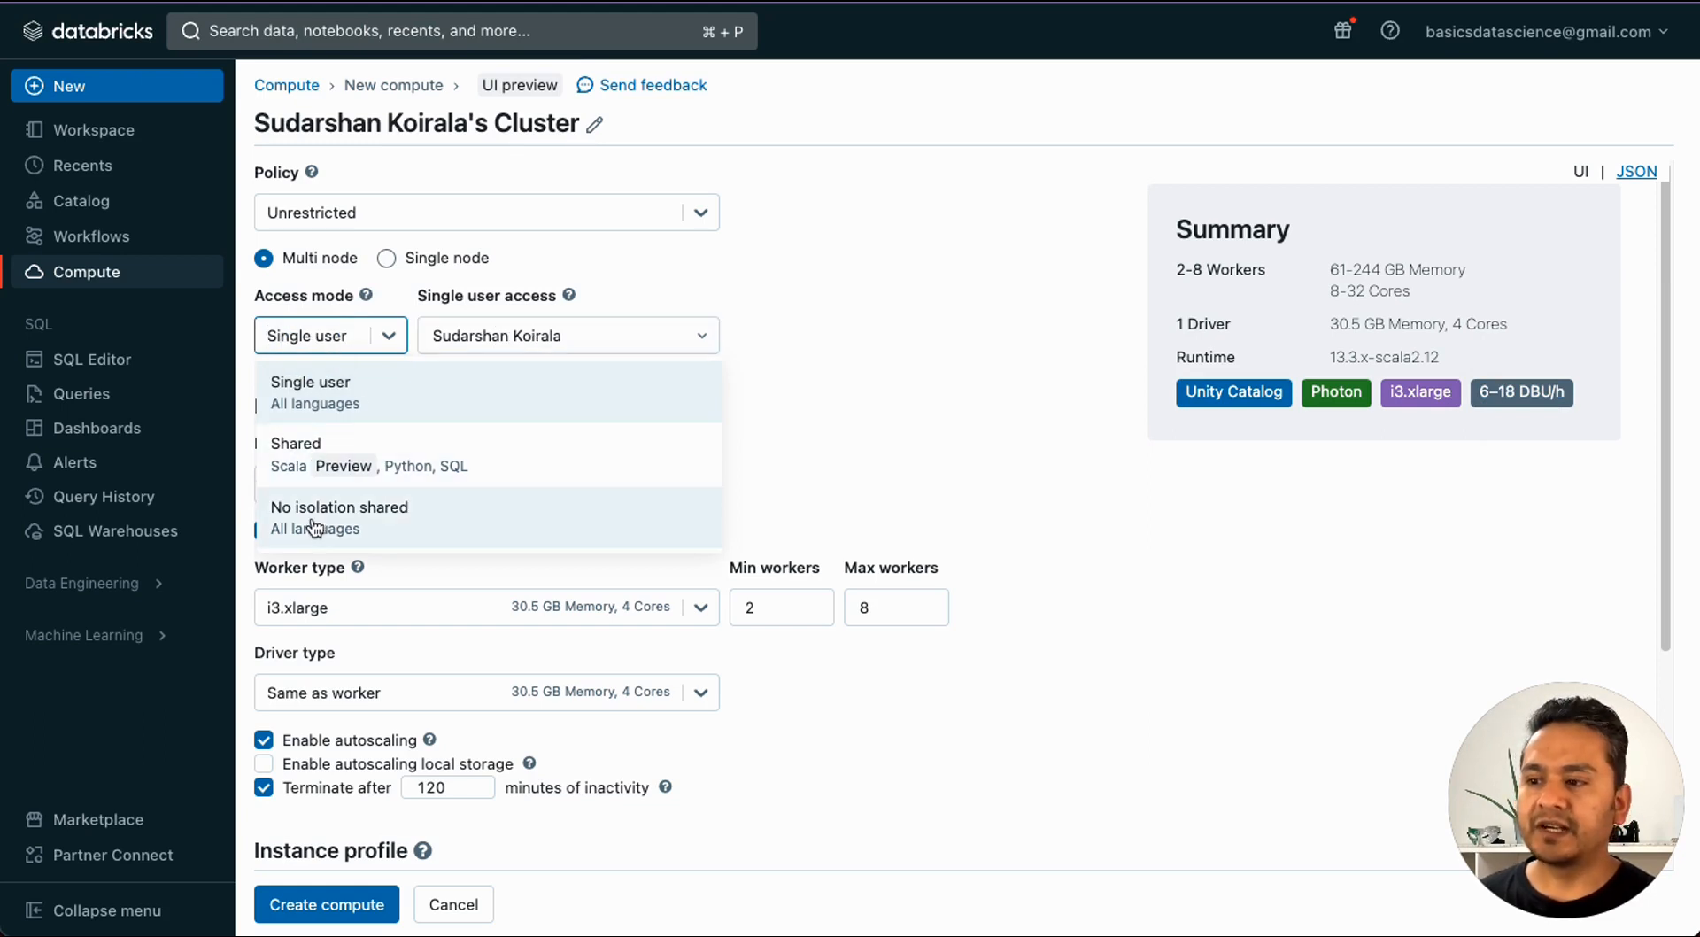
{"action": "left_click", "coordinate": [868, 383]}
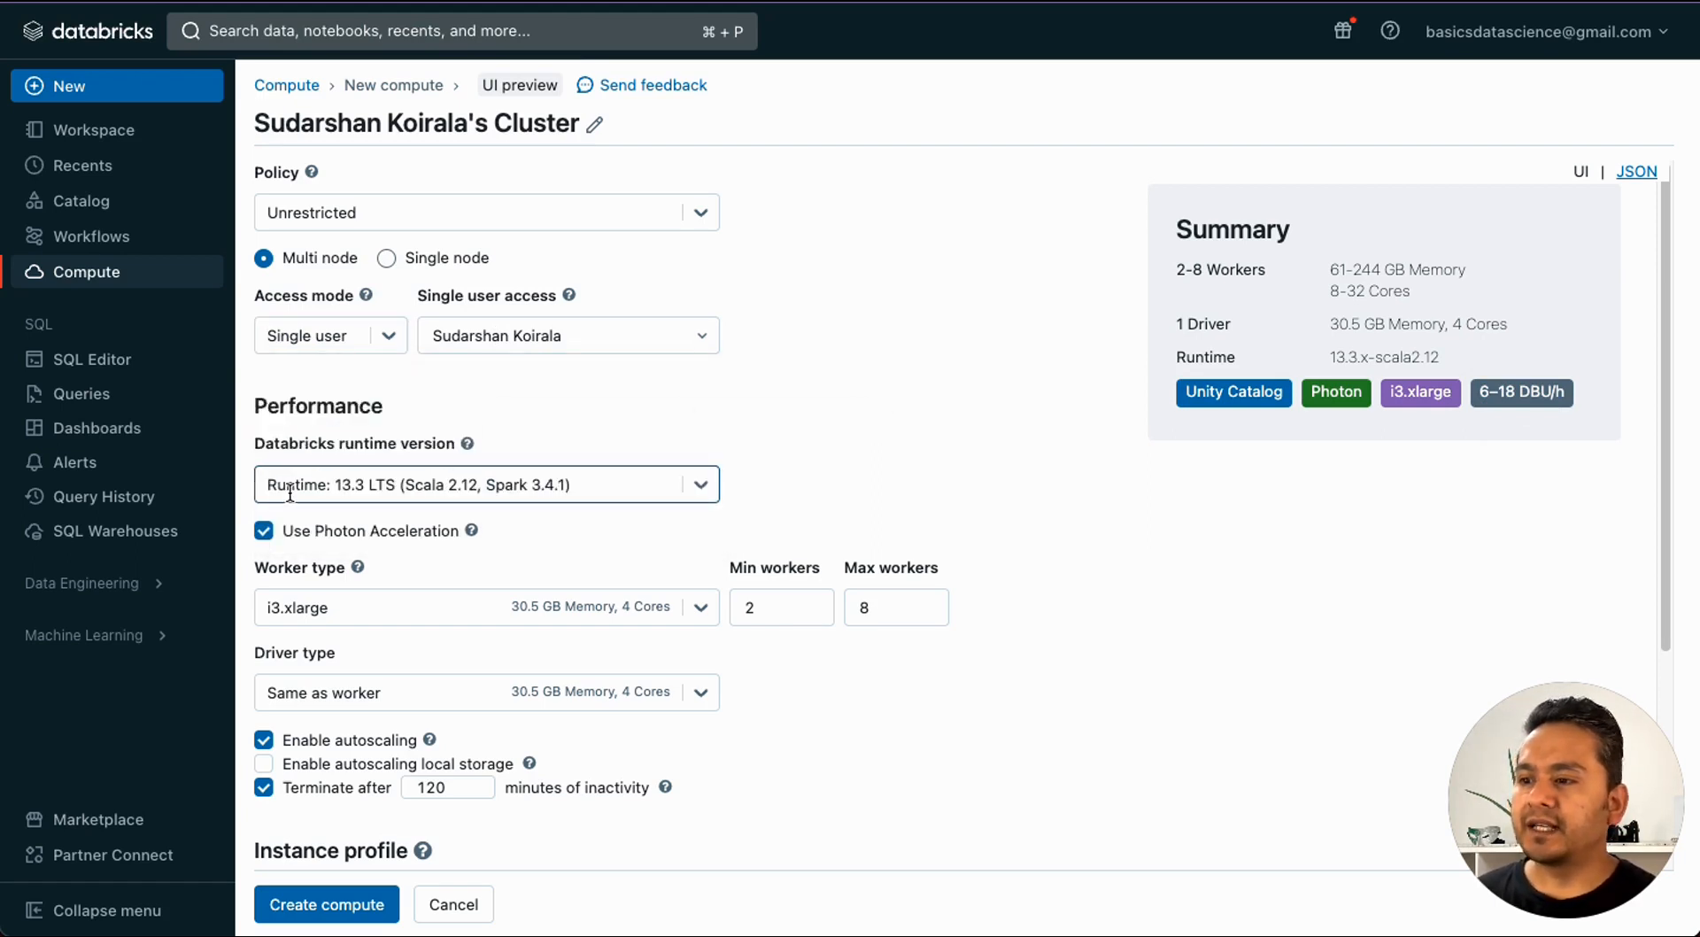
{"action": "left_click", "coordinate": [367, 483]}
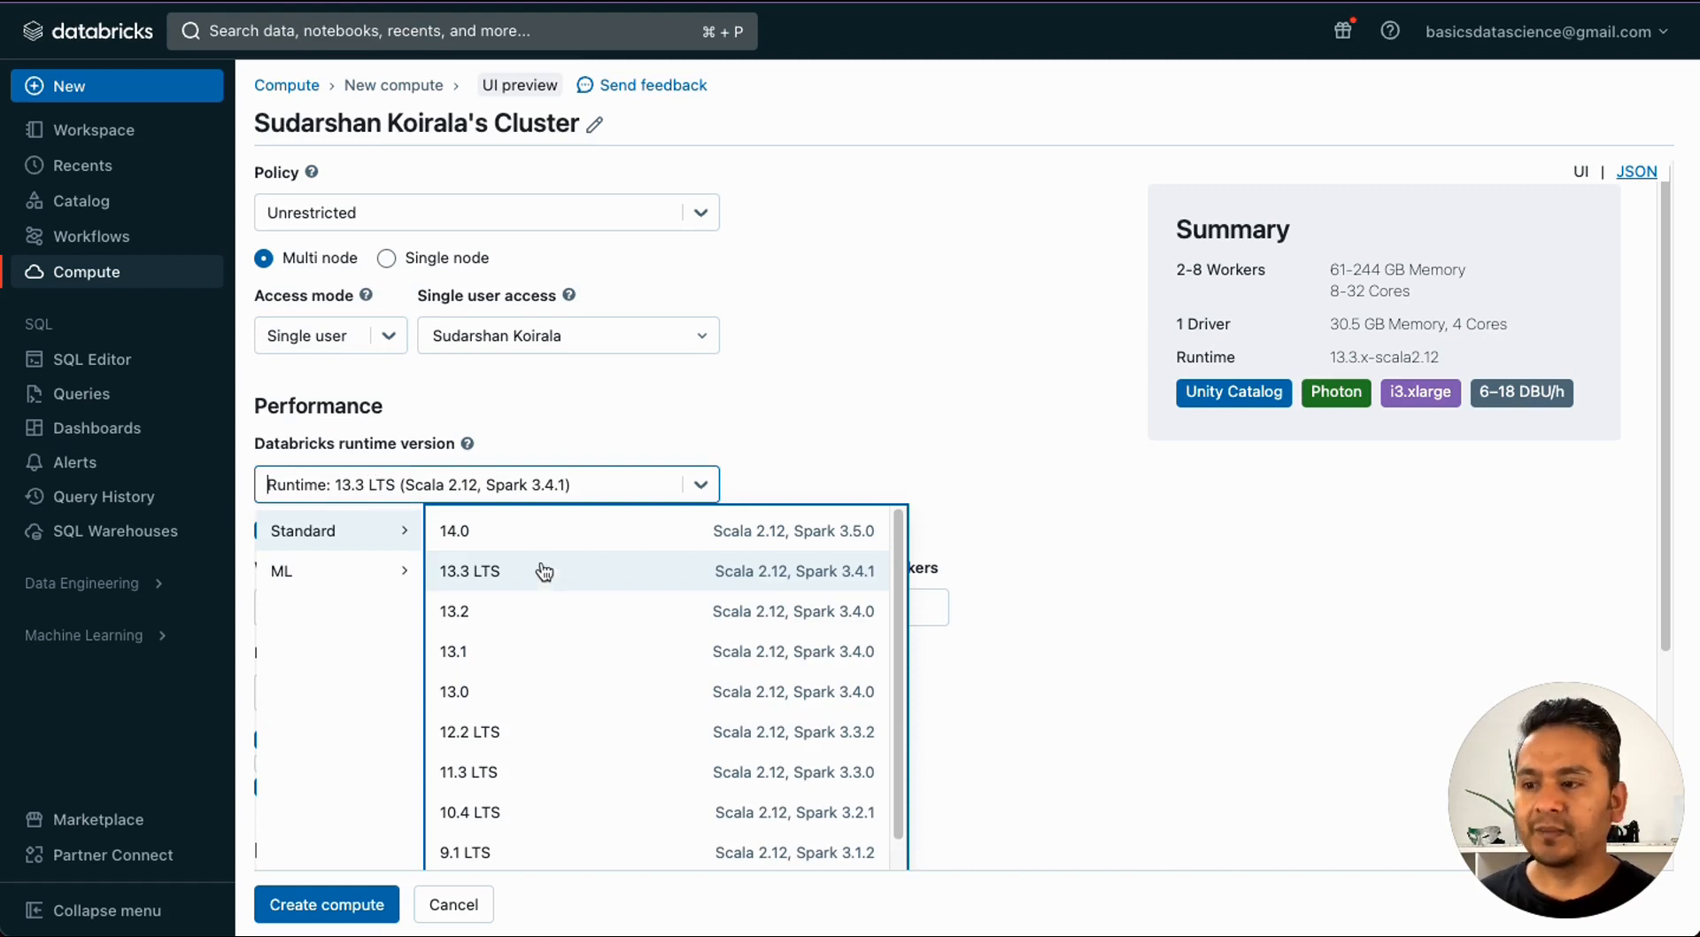
{"action": "left_click", "coordinate": [911, 402]}
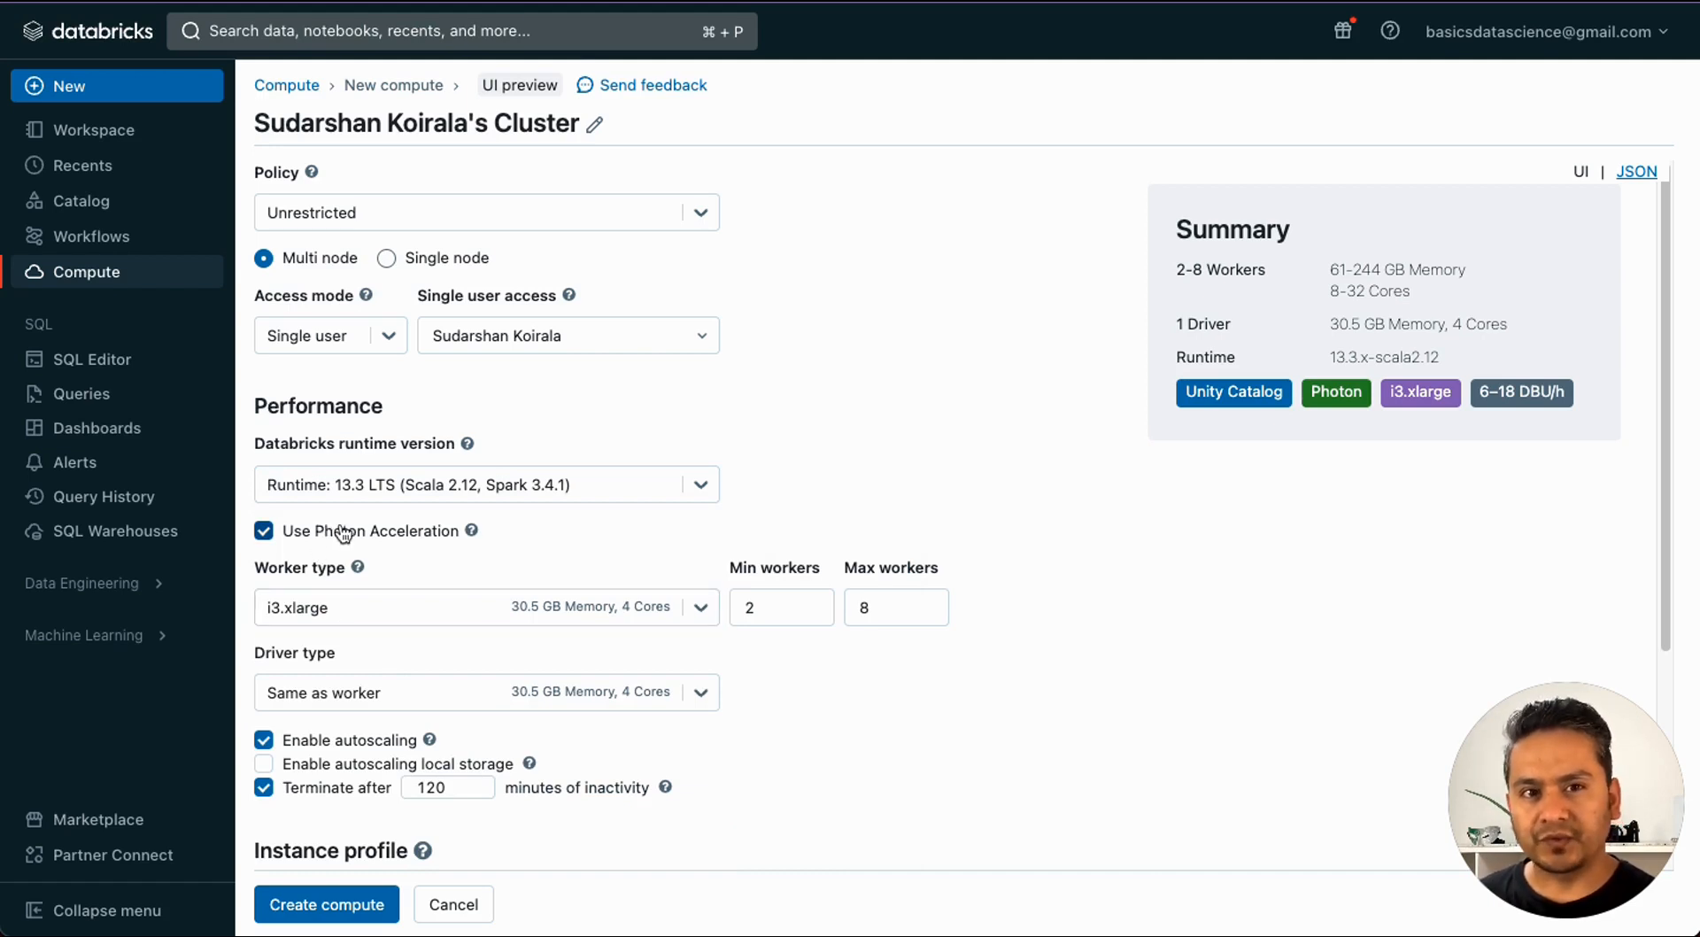
{"action": "mouse_move", "coordinate": [470, 533]}
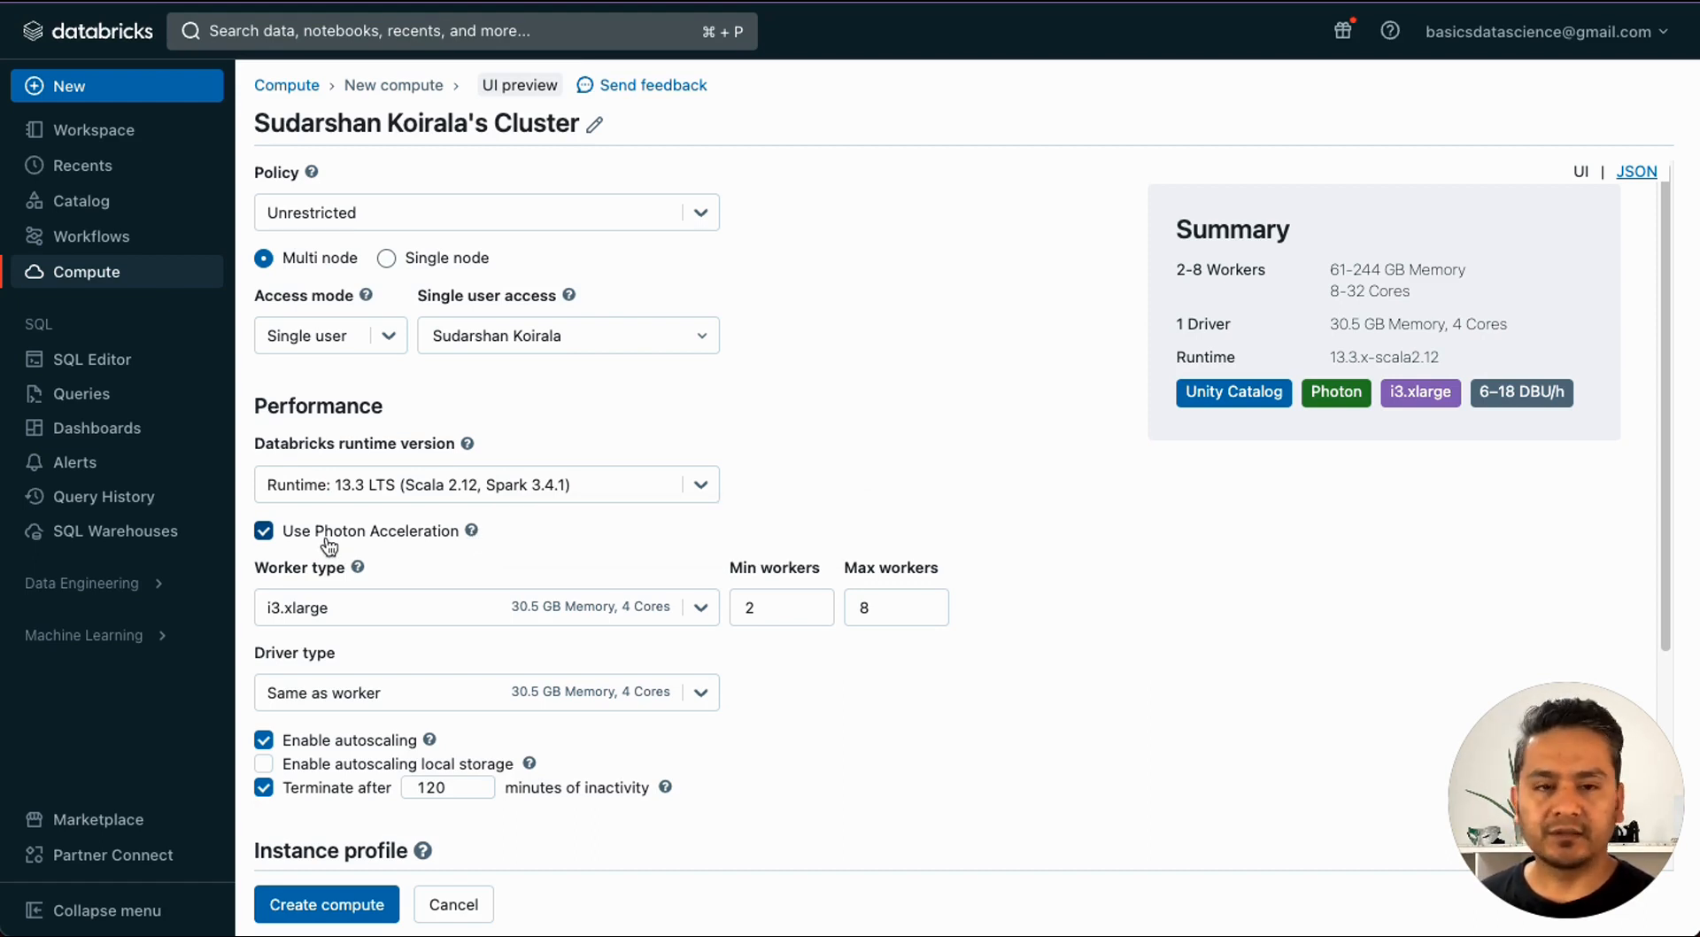
Step: Set the worker type to the memory-optimized r6i.8xlarge with 256 GB memory and 32 cores
{"action": "scroll", "coordinate": [374, 563], "scroll_direction": "down", "scroll_amount": 1}
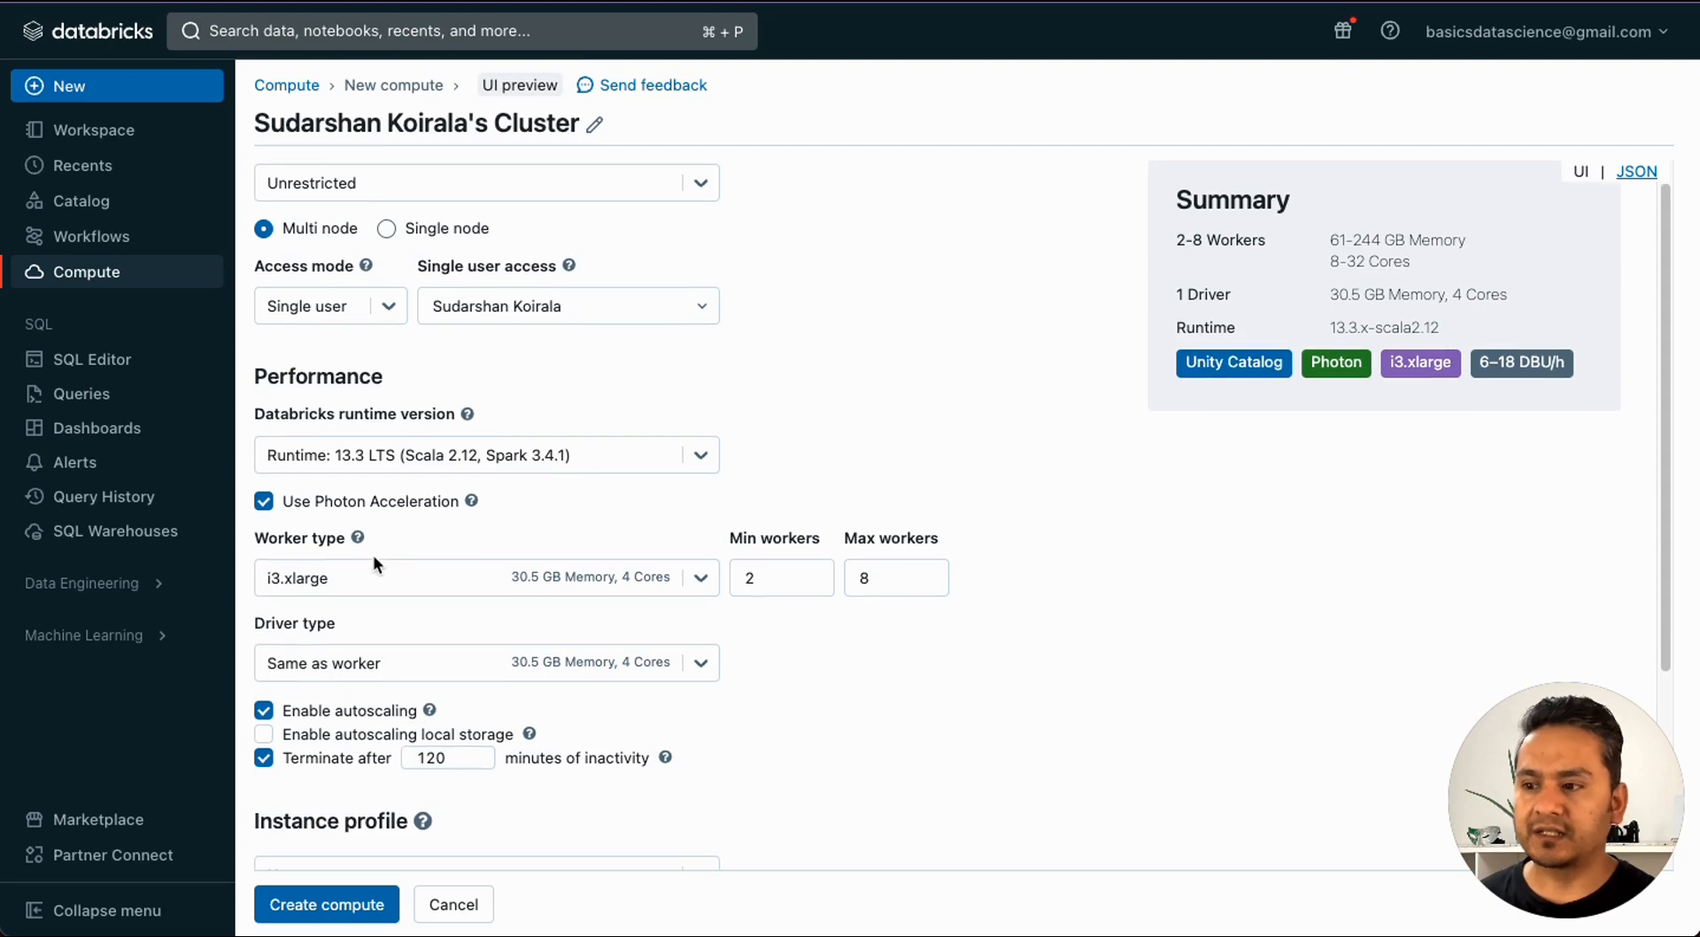
{"action": "left_click", "coordinate": [330, 576]}
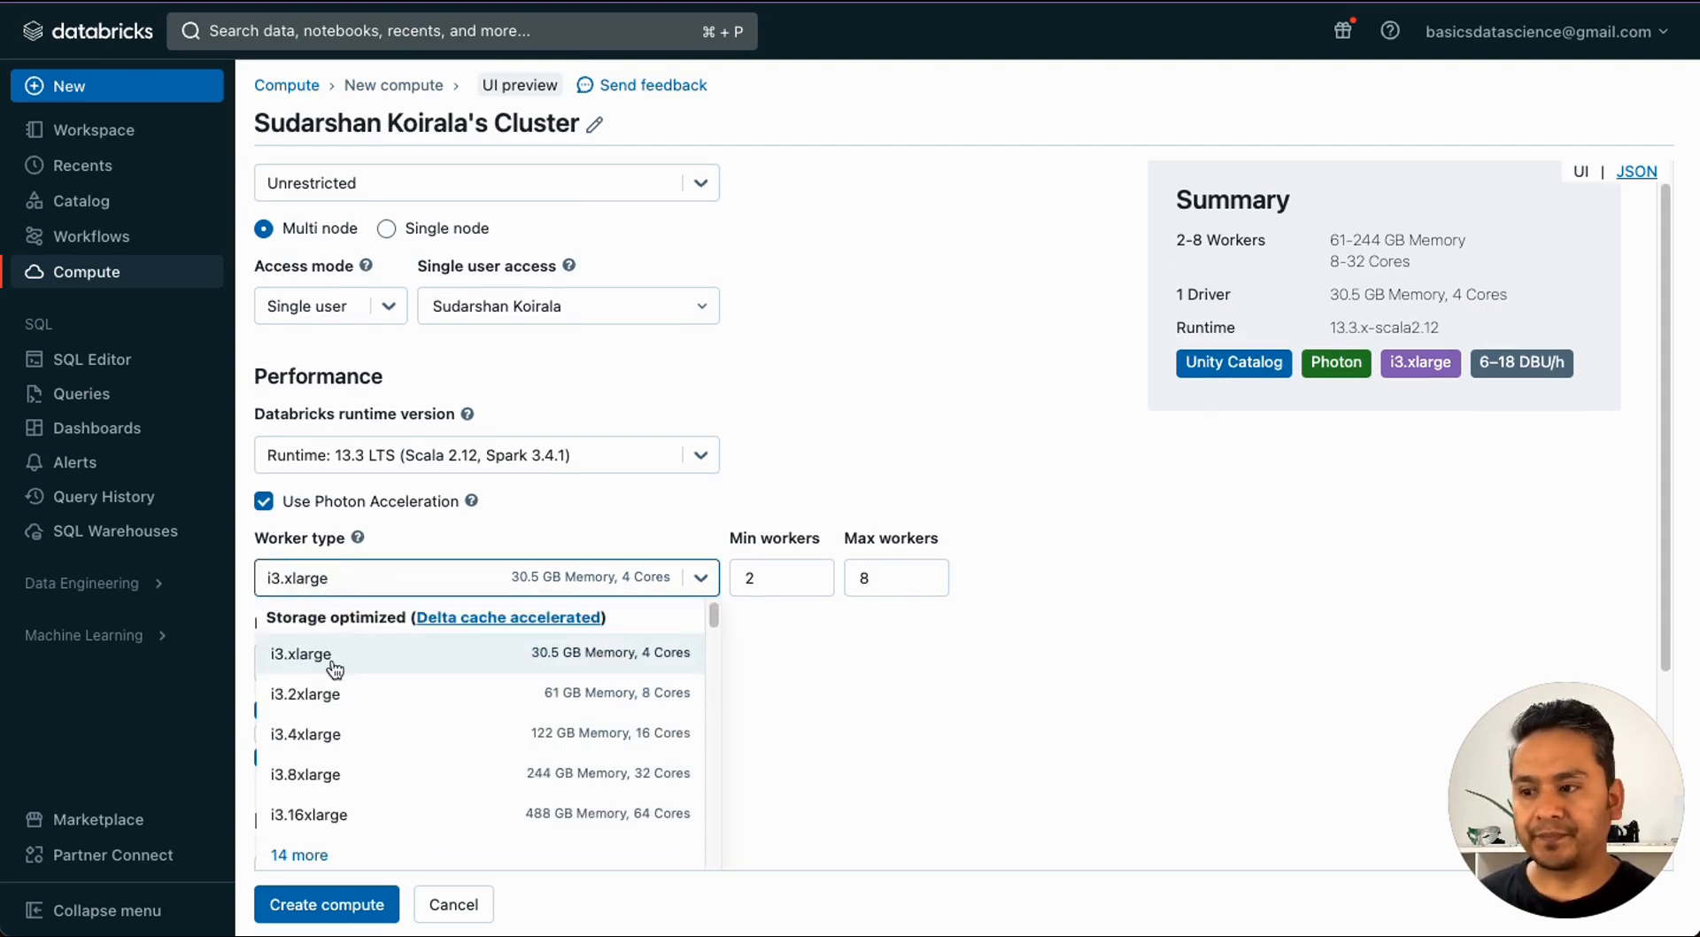
{"action": "scroll", "coordinate": [334, 669], "scroll_direction": "down", "scroll_amount": 3}
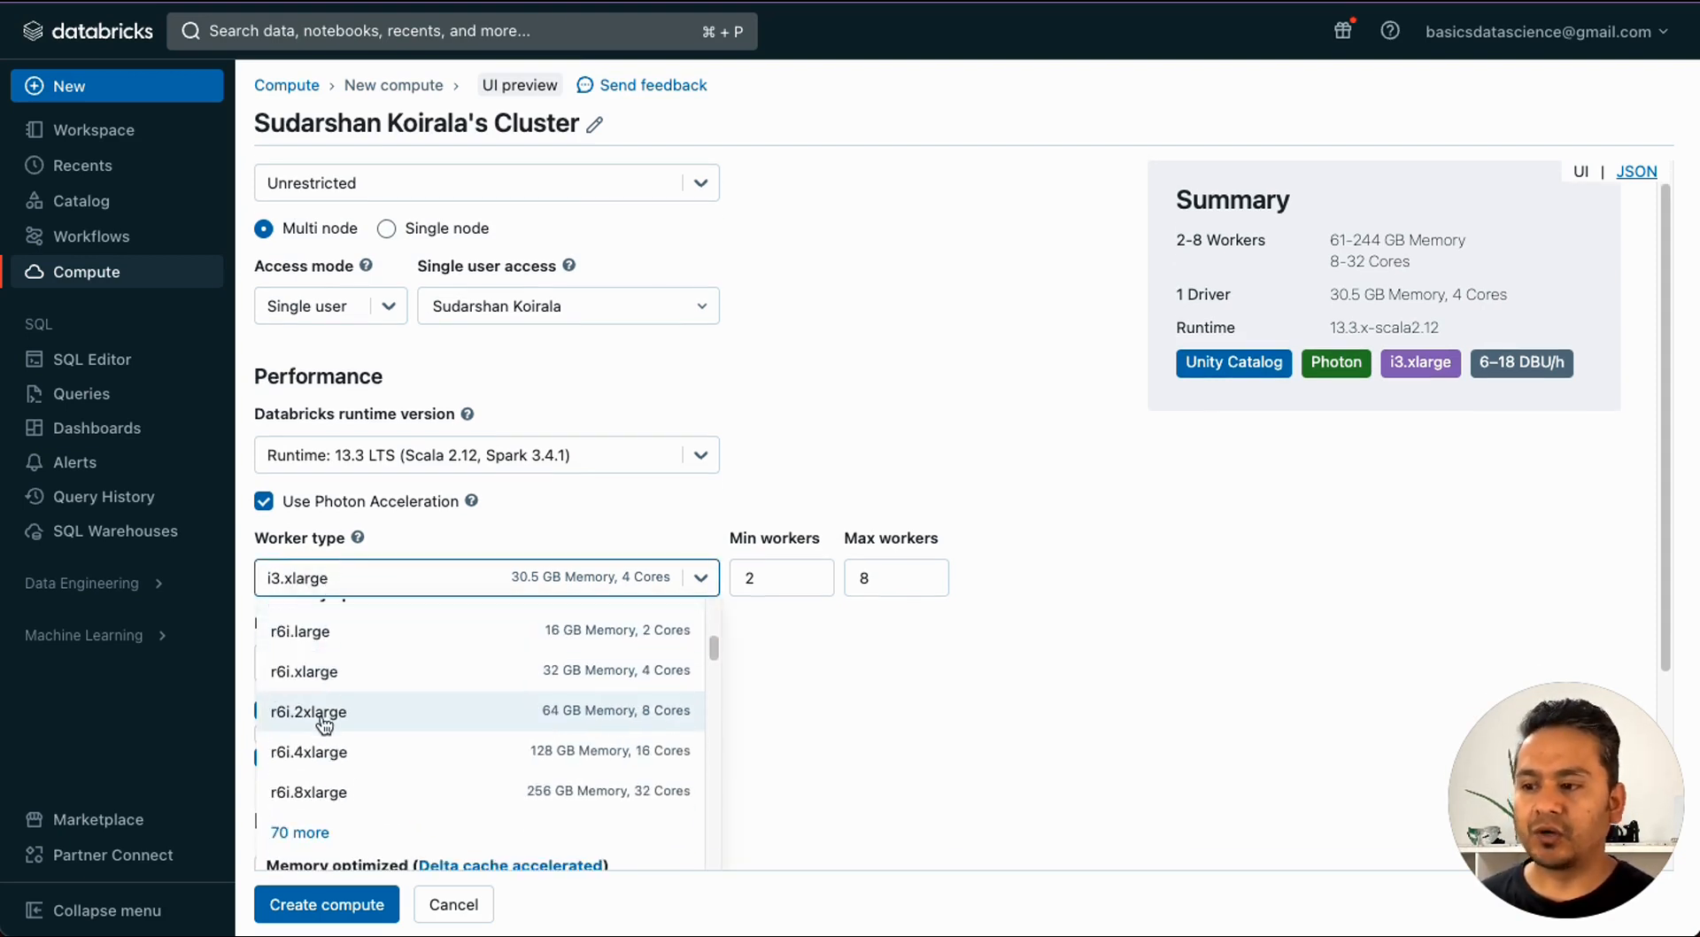
{"action": "scroll", "coordinate": [314, 691], "scroll_direction": "up", "scroll_amount": 1}
{"action": "scroll", "coordinate": [326, 699], "scroll_direction": "down", "scroll_amount": 2}
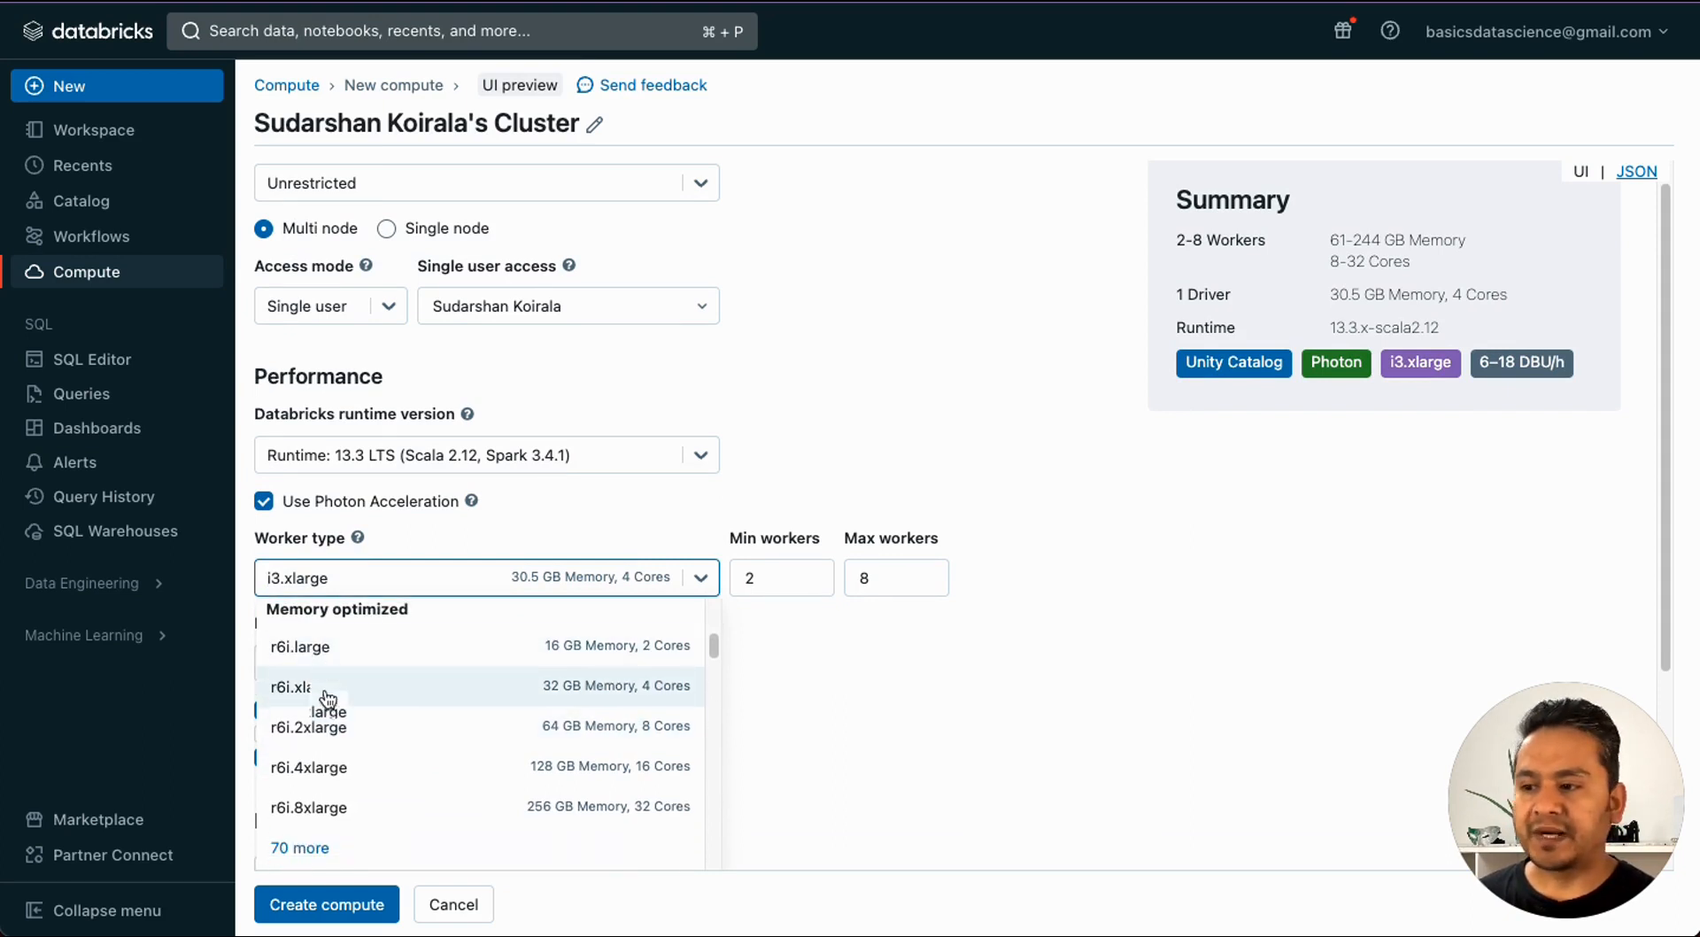
{"action": "scroll", "coordinate": [329, 762], "scroll_direction": "down", "scroll_amount": 1}
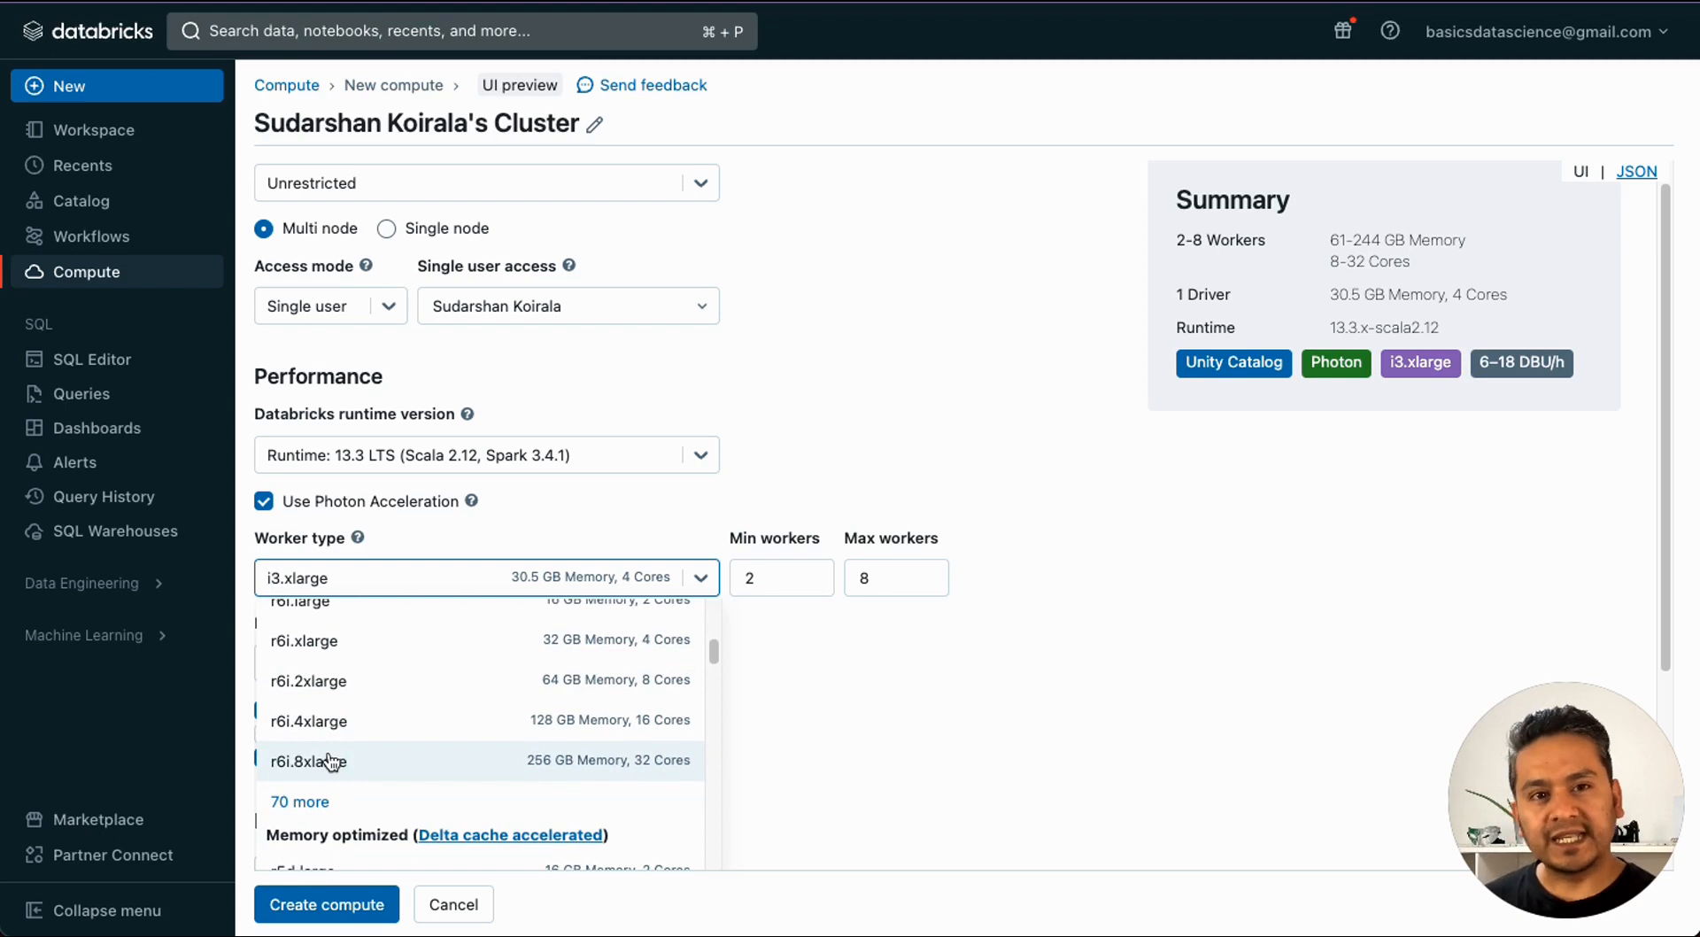
{"action": "left_click", "coordinate": [553, 765]}
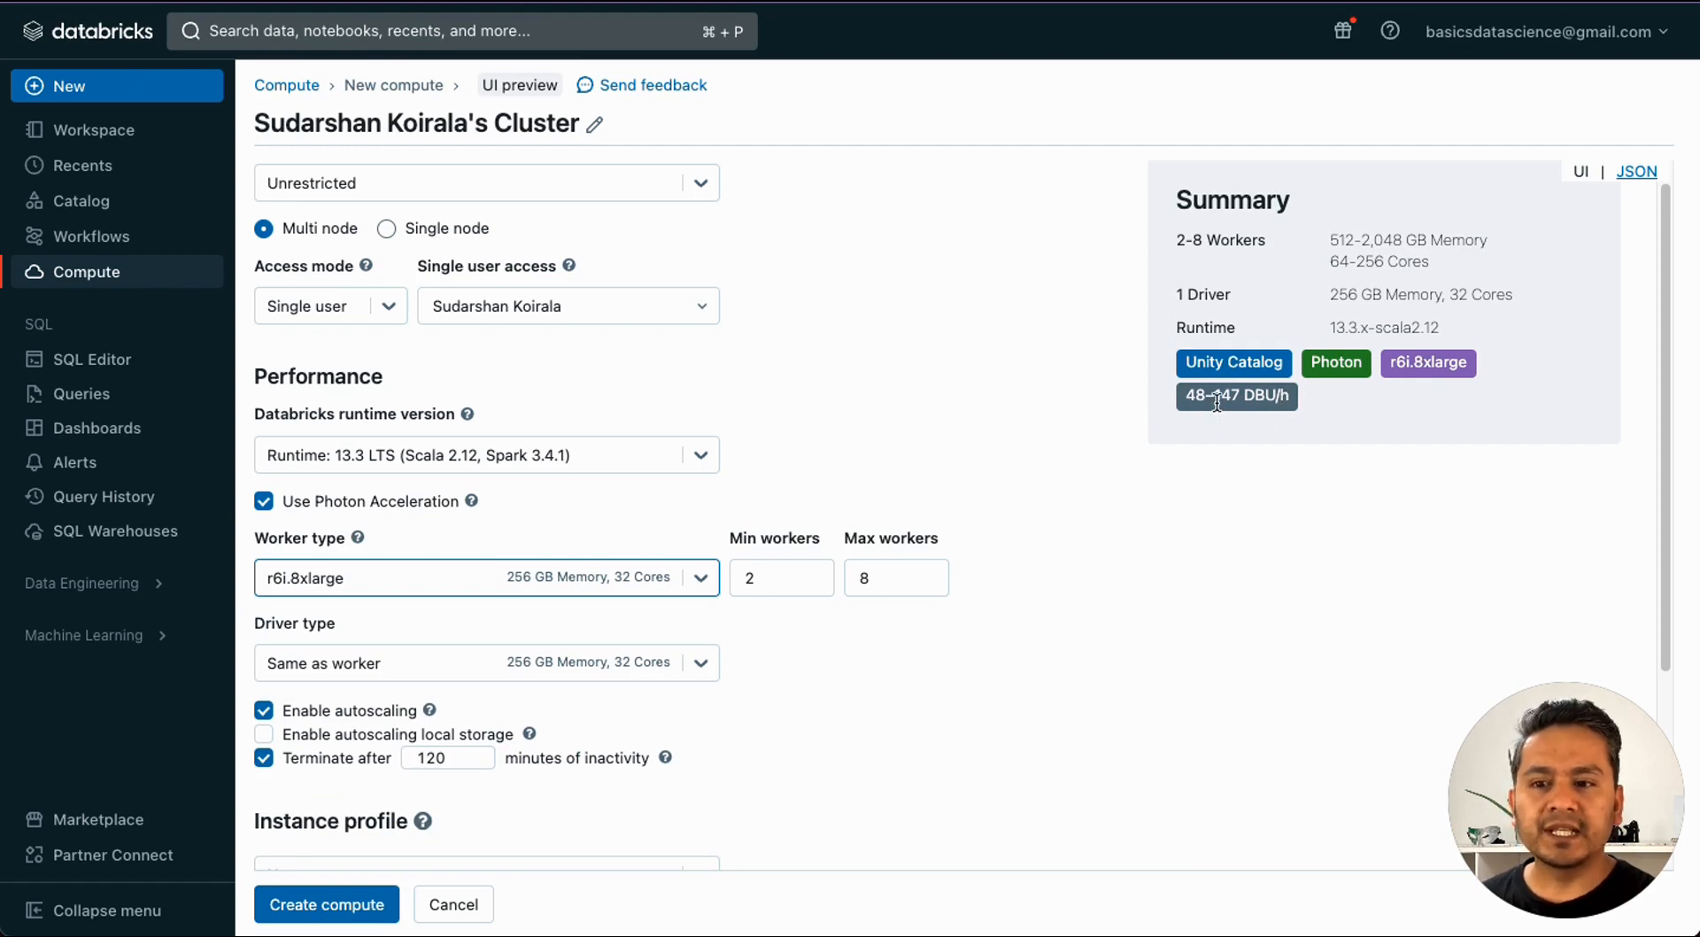
Step: Set the maximum number of workers to 10
{"action": "left_click", "coordinate": [774, 576]}
{"action": "left_click", "coordinate": [882, 575]}
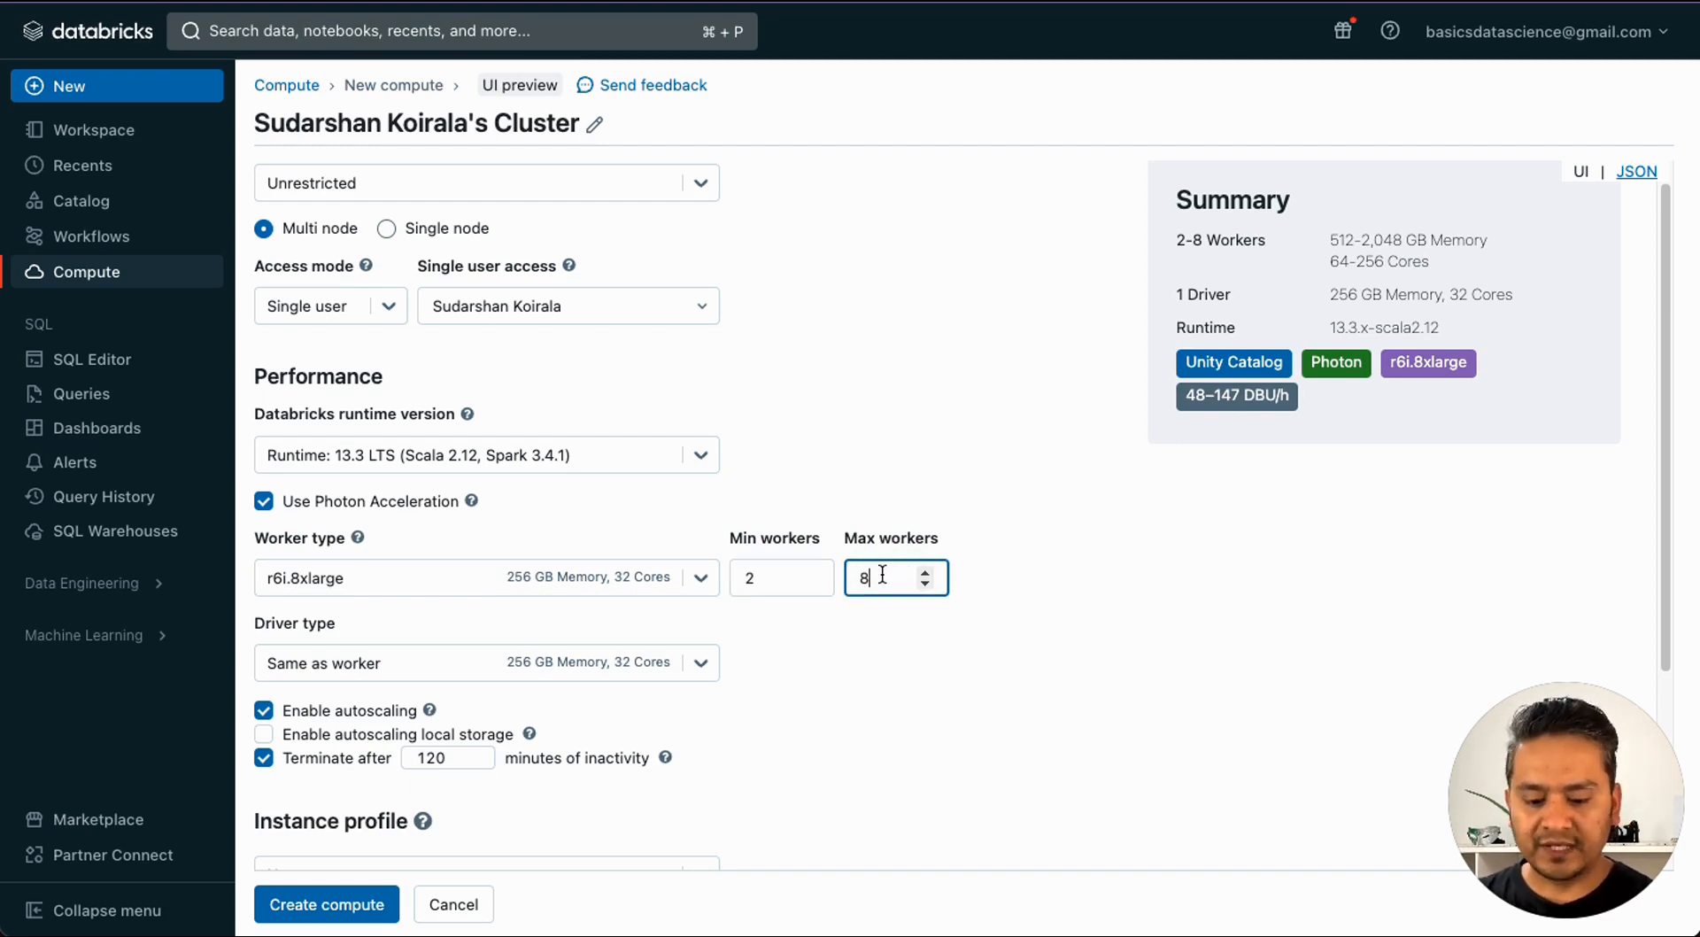
{"action": "key", "text": "BackSpace"}
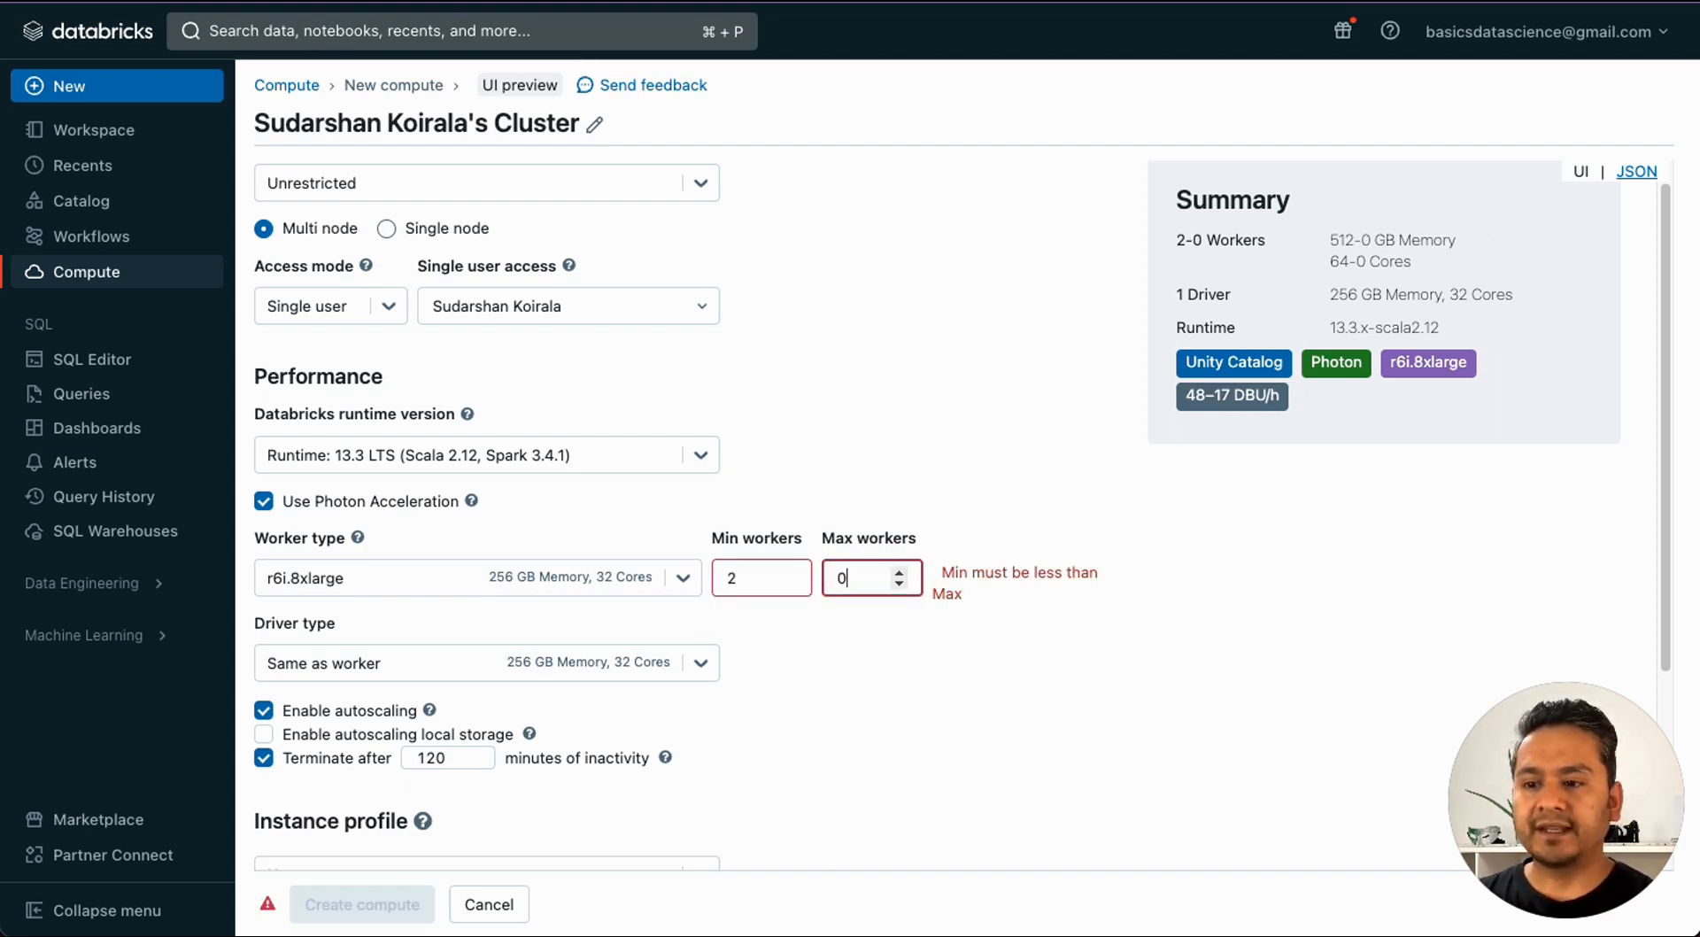
{"action": "type", "text": "1"}
{"action": "key", "text": "BackSpace"}
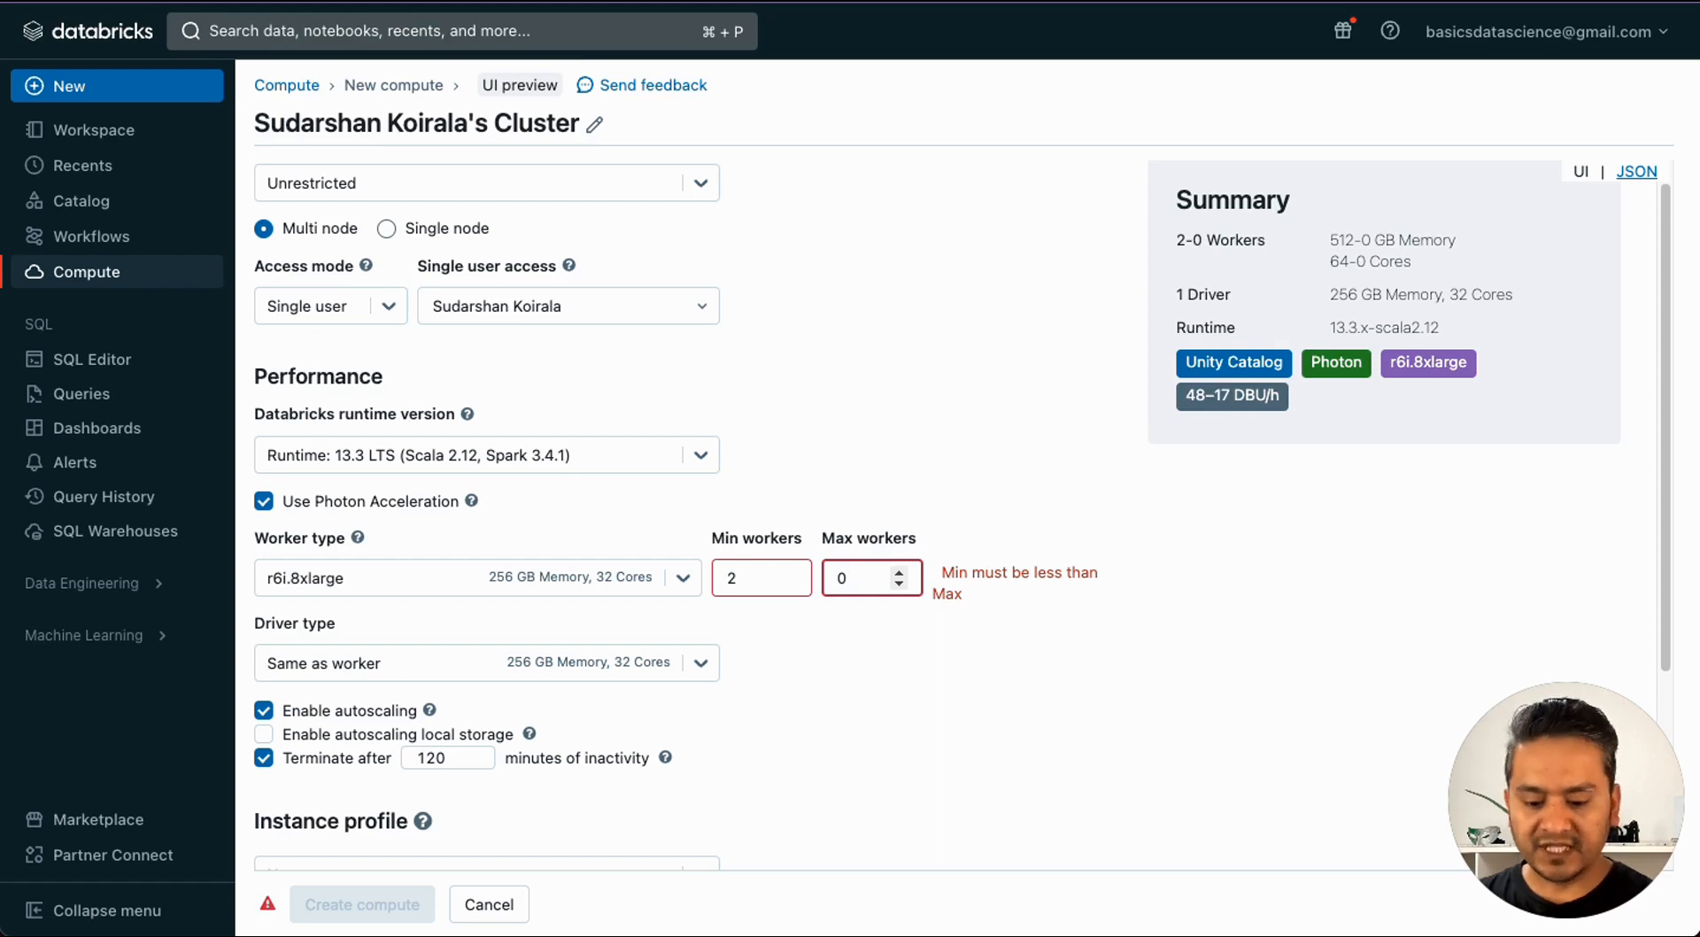
{"action": "type", "text": "10"}
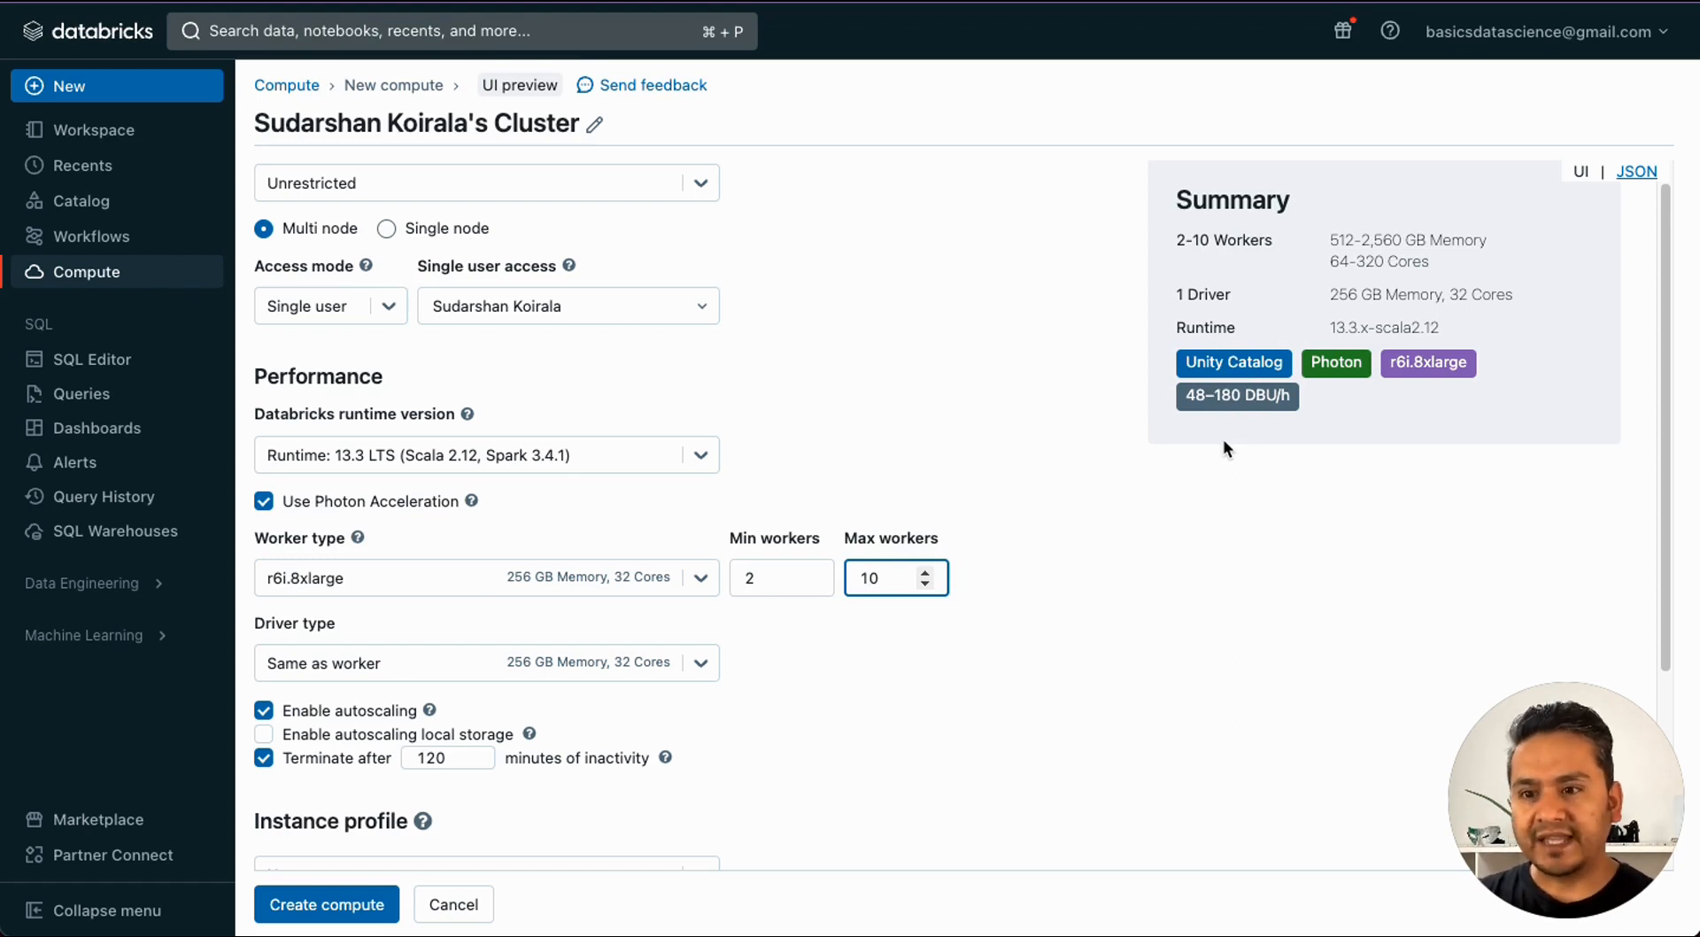
Step: Set the maximum number of workers to 5
{"action": "left_click", "coordinate": [890, 589]}
{"action": "key", "text": "BackSpace"}
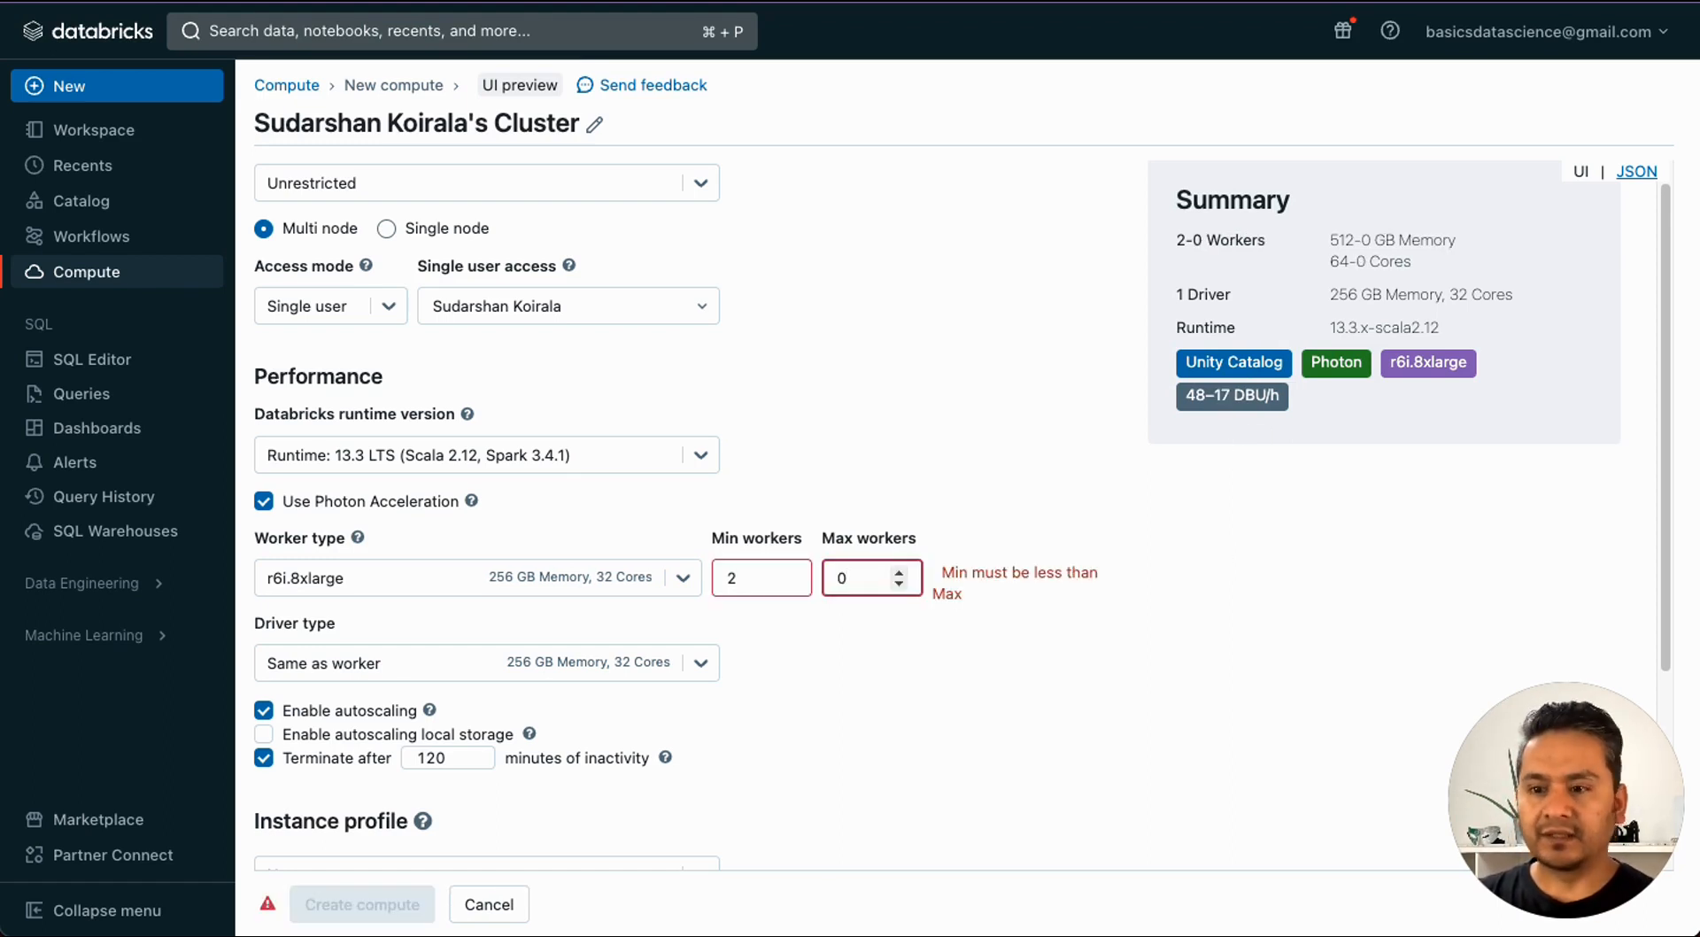
{"action": "type", "text": "5"}
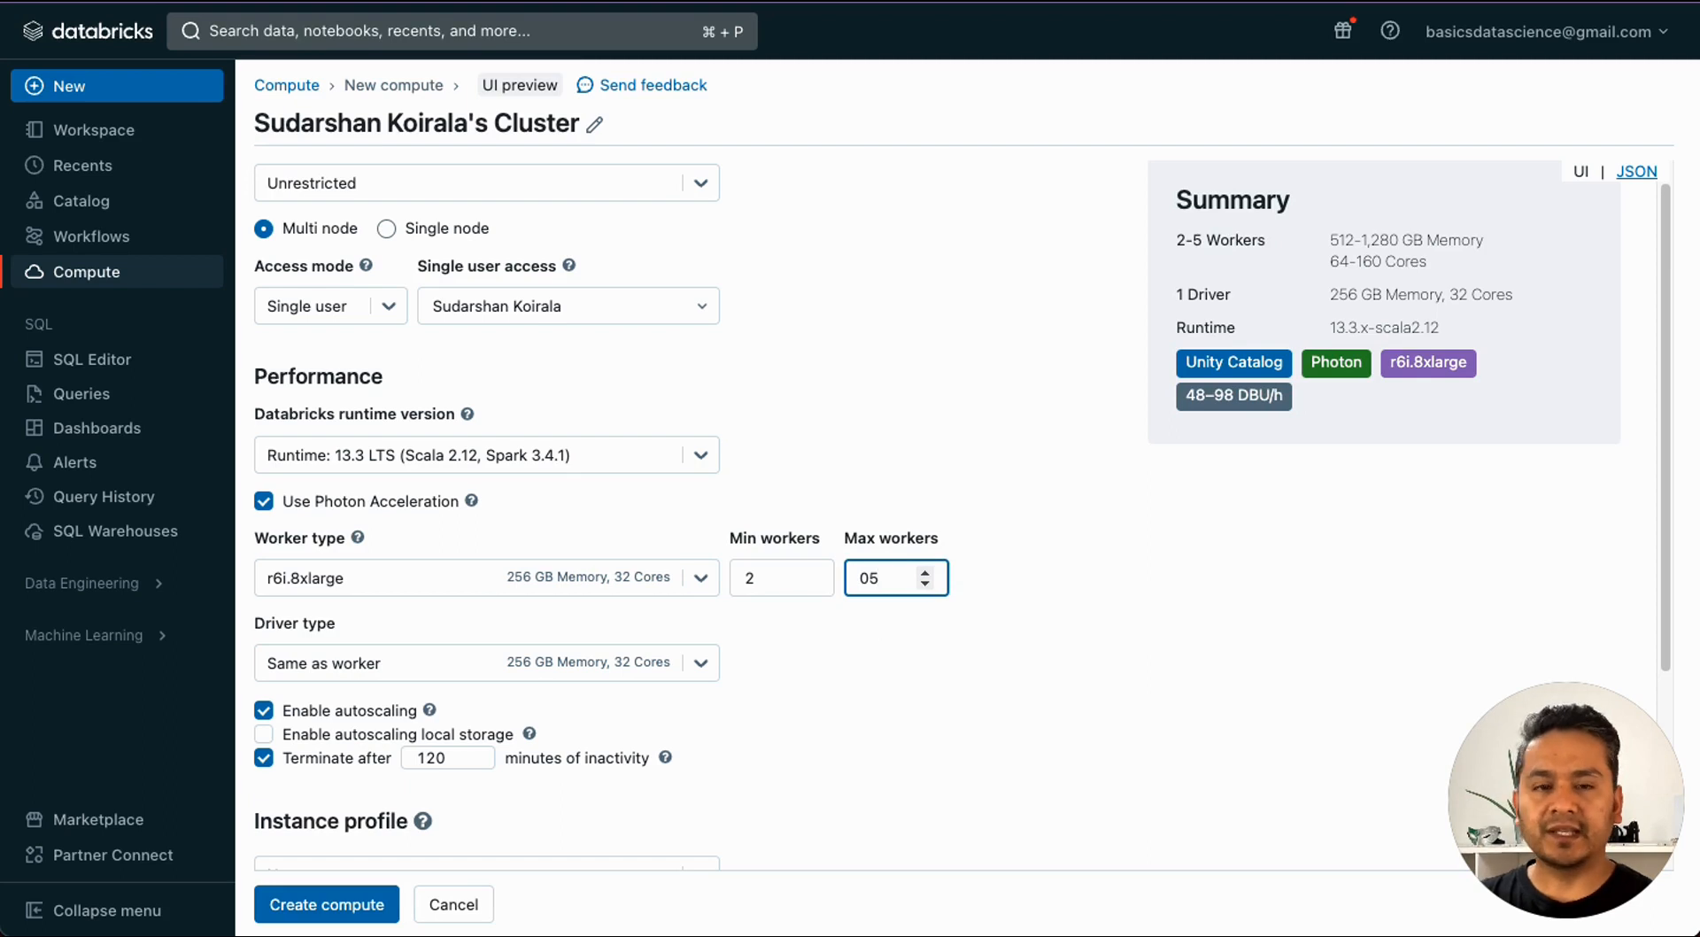
{"action": "left_click", "coordinate": [995, 663]}
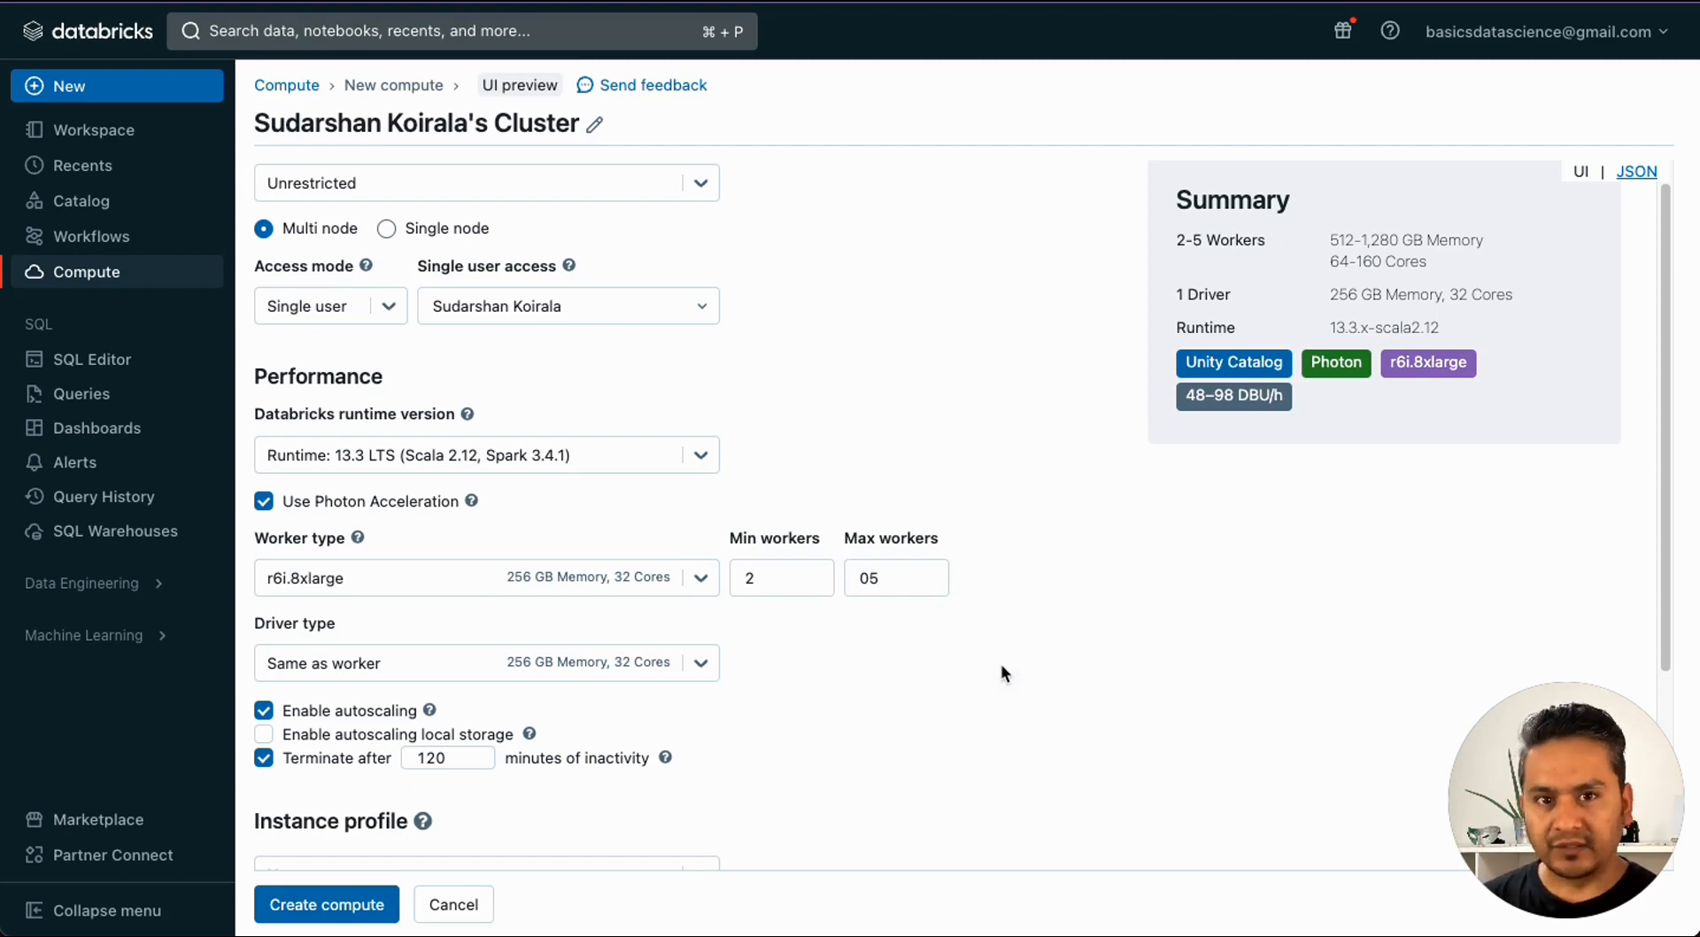
Step: Check the DBU rate in the compute summary and the other available worker types
{"action": "left_click", "coordinate": [880, 549]}
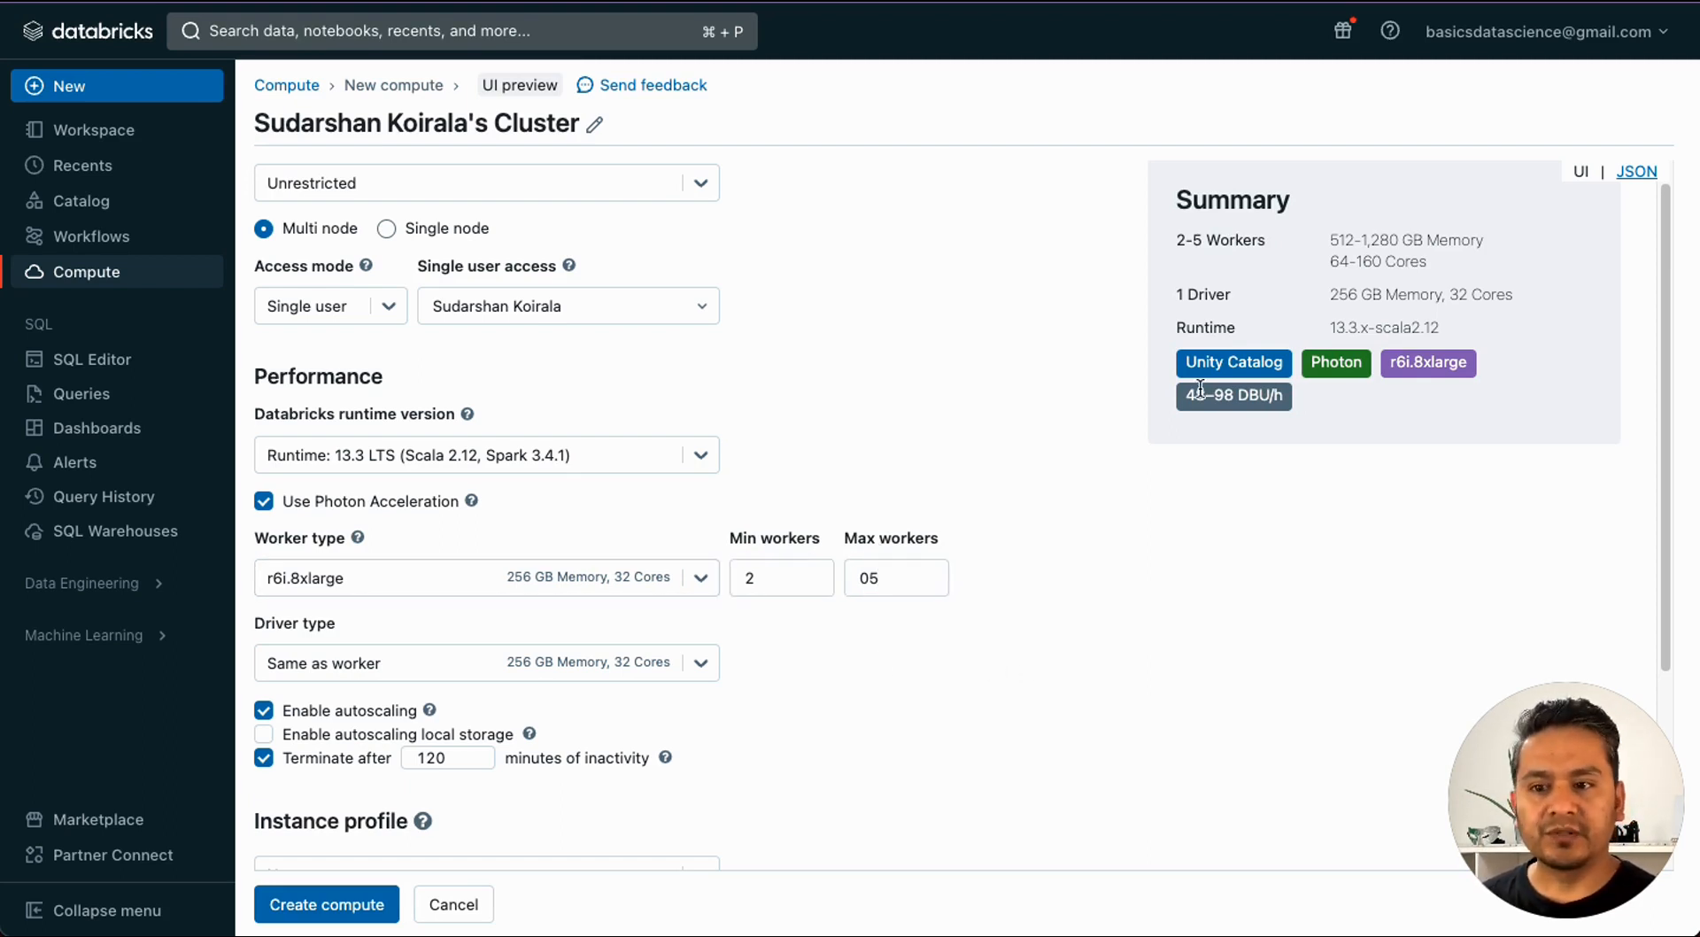
{"action": "left_click_drag", "start_coordinate": [1185, 395], "coordinate": [1282, 397]}
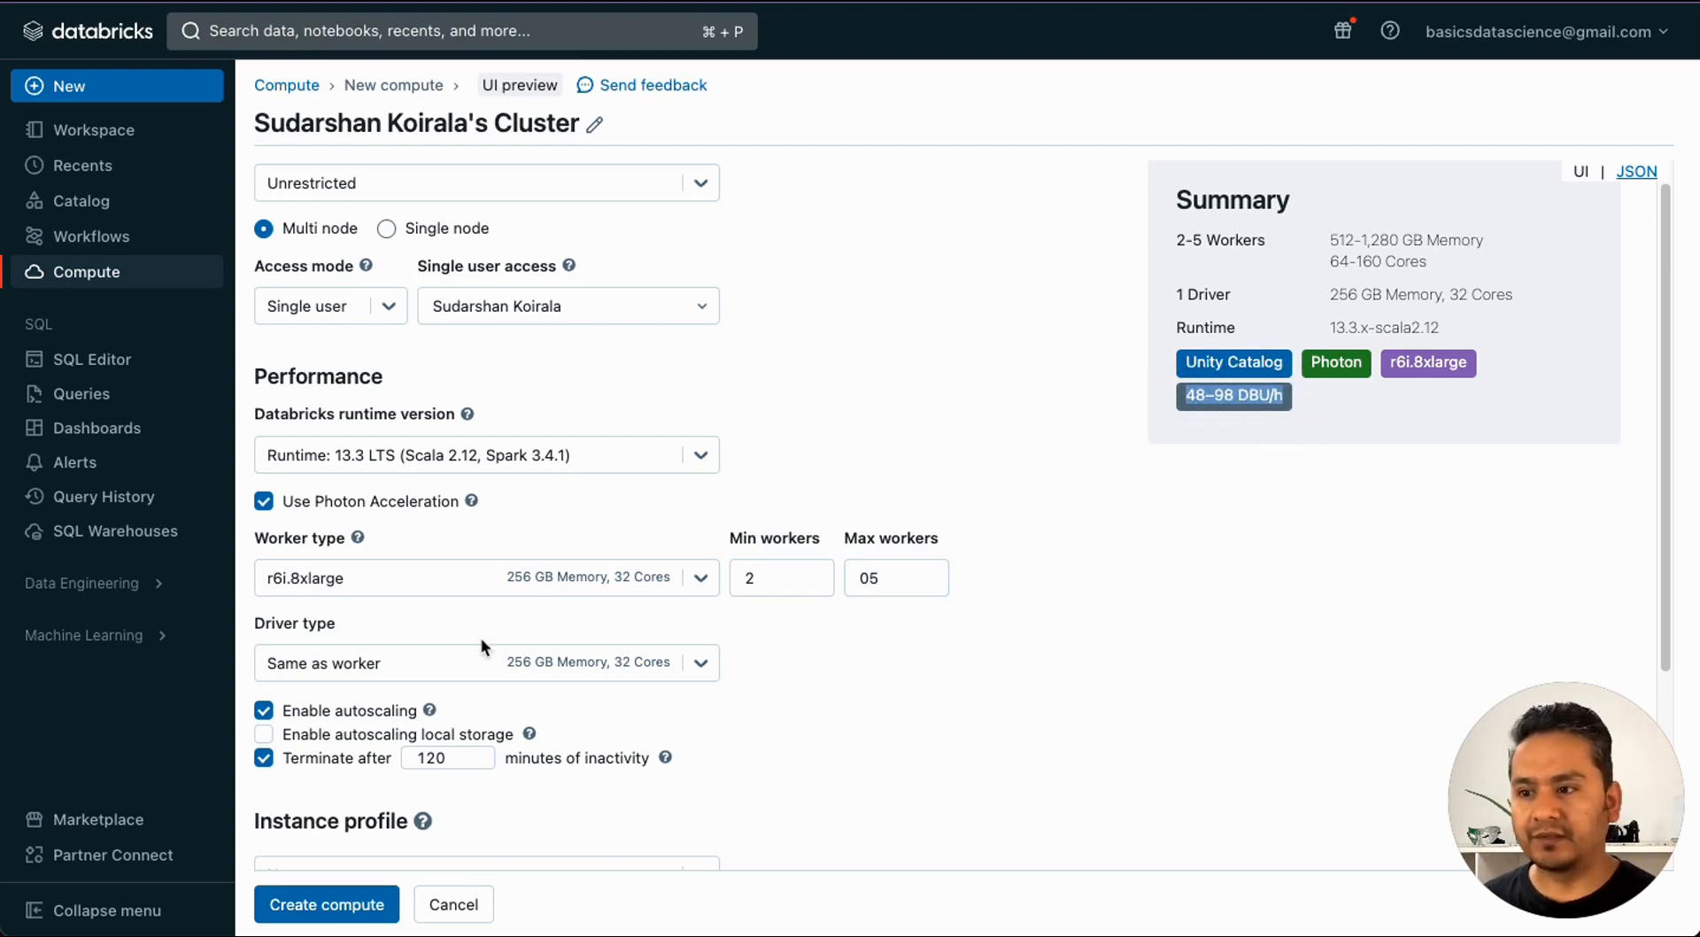
{"action": "left_click", "coordinate": [508, 577]}
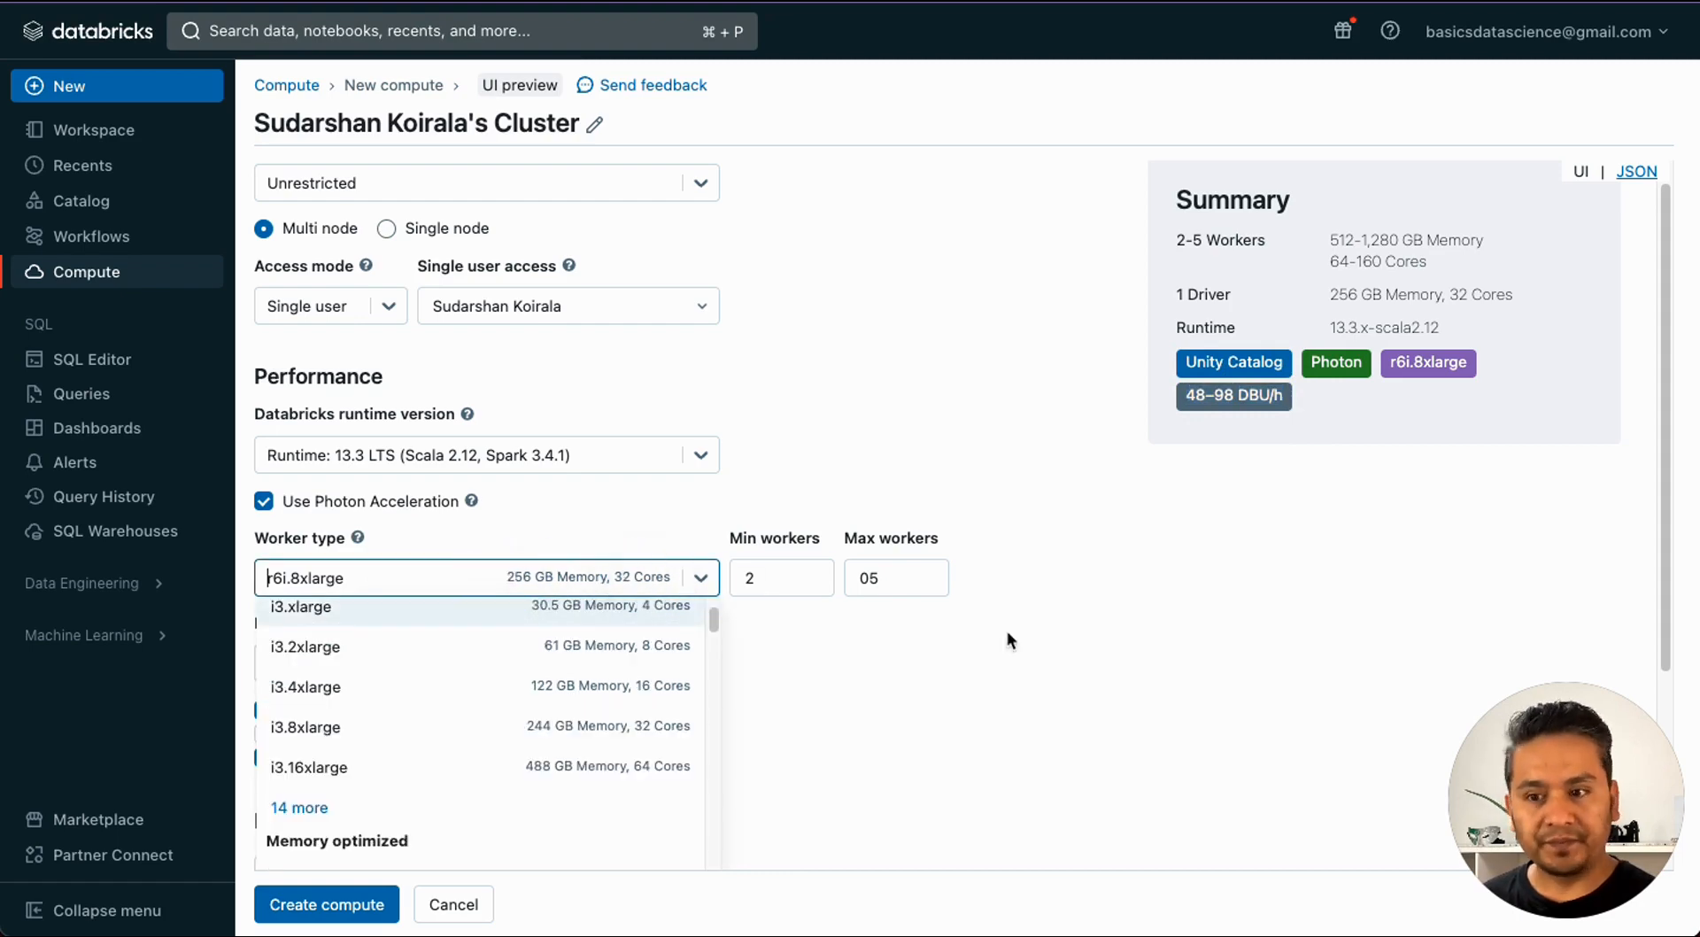
{"action": "left_click", "coordinate": [1143, 631]}
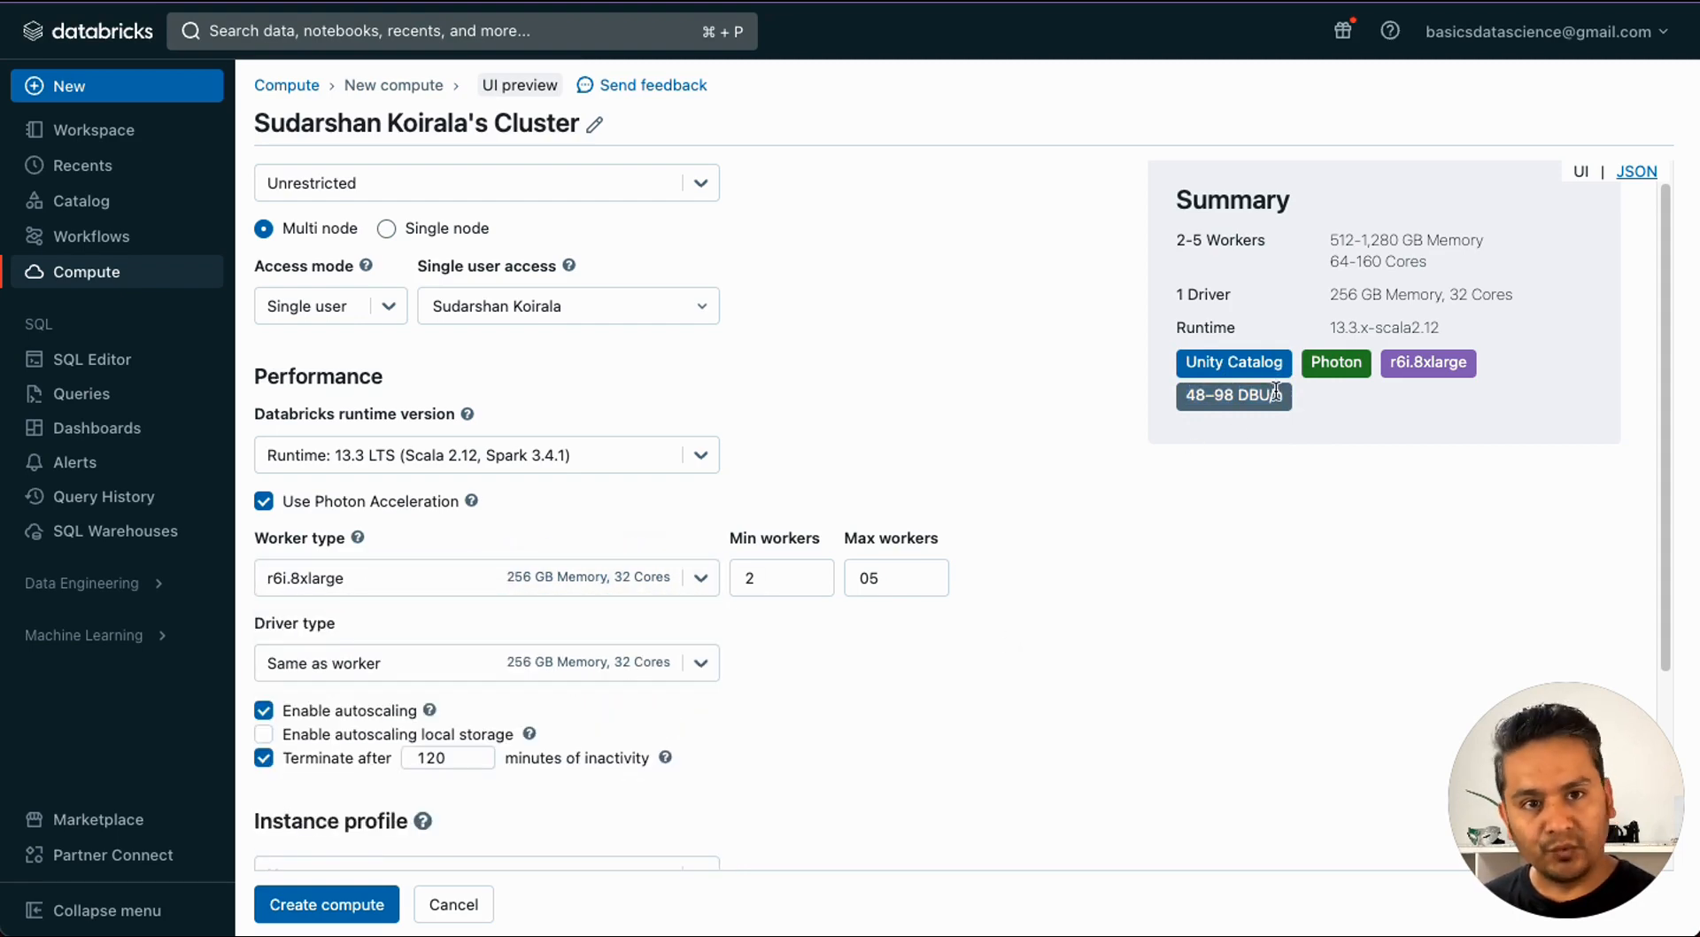
Step: Set the driver type to i3.2xlarge with 61 GB memory and 8 cores
{"action": "scroll", "coordinate": [463, 629], "scroll_direction": "down", "scroll_amount": 1}
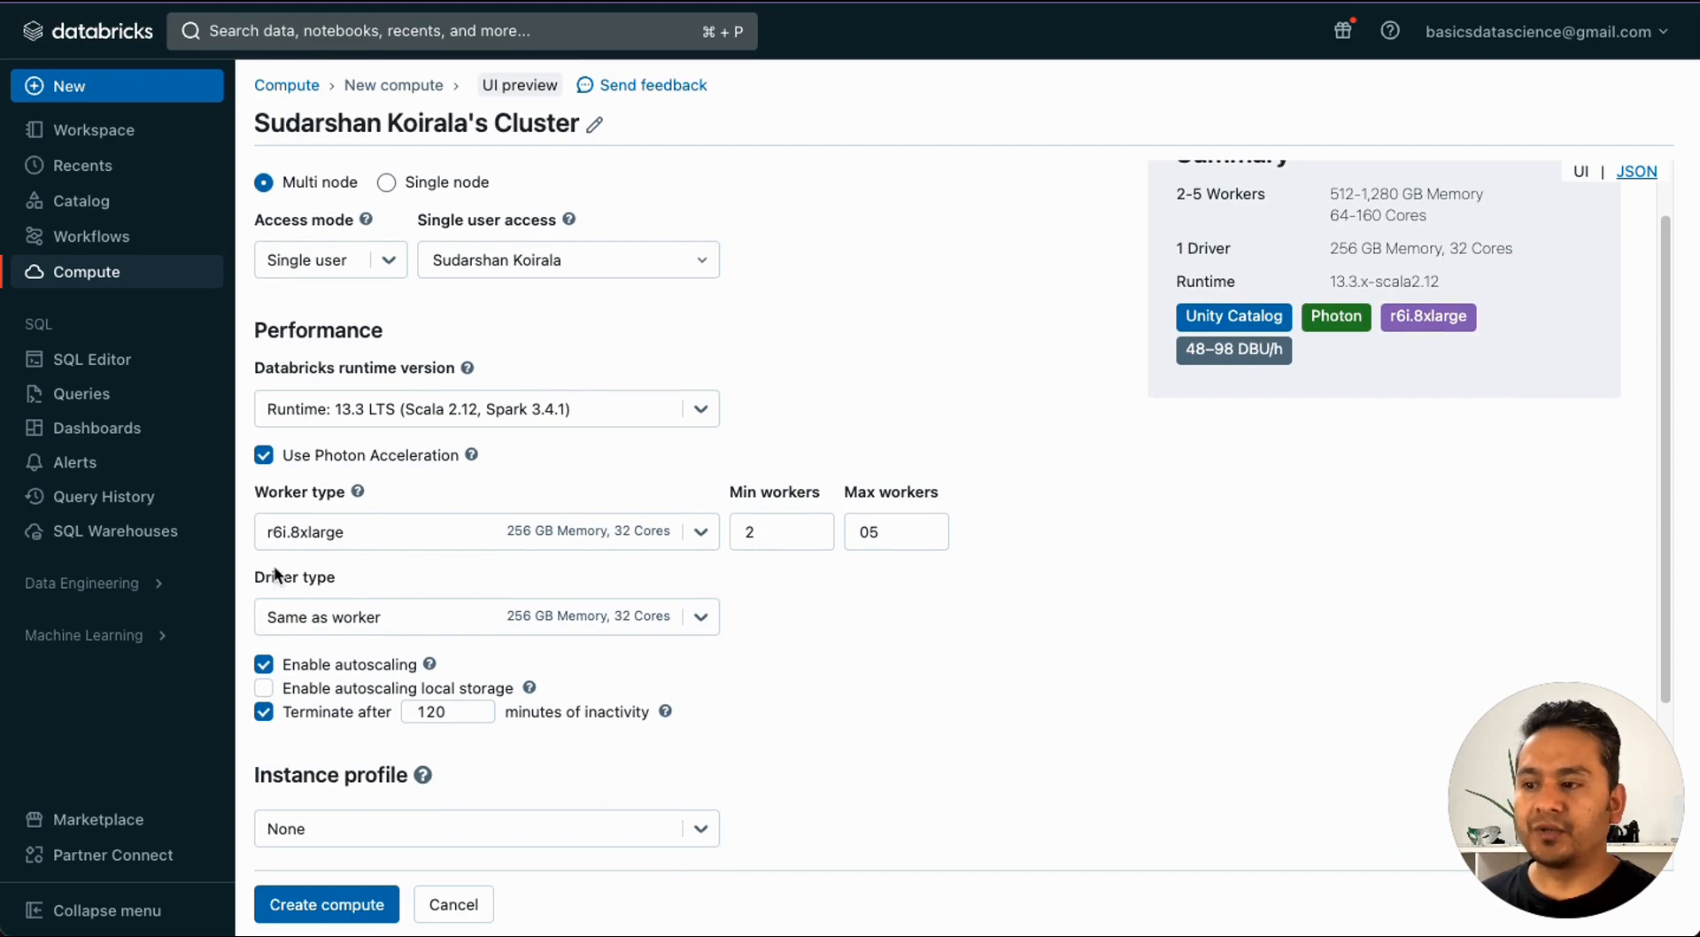
{"action": "left_click", "coordinate": [402, 620]}
{"action": "scroll", "coordinate": [443, 784], "scroll_direction": "down", "scroll_amount": 2}
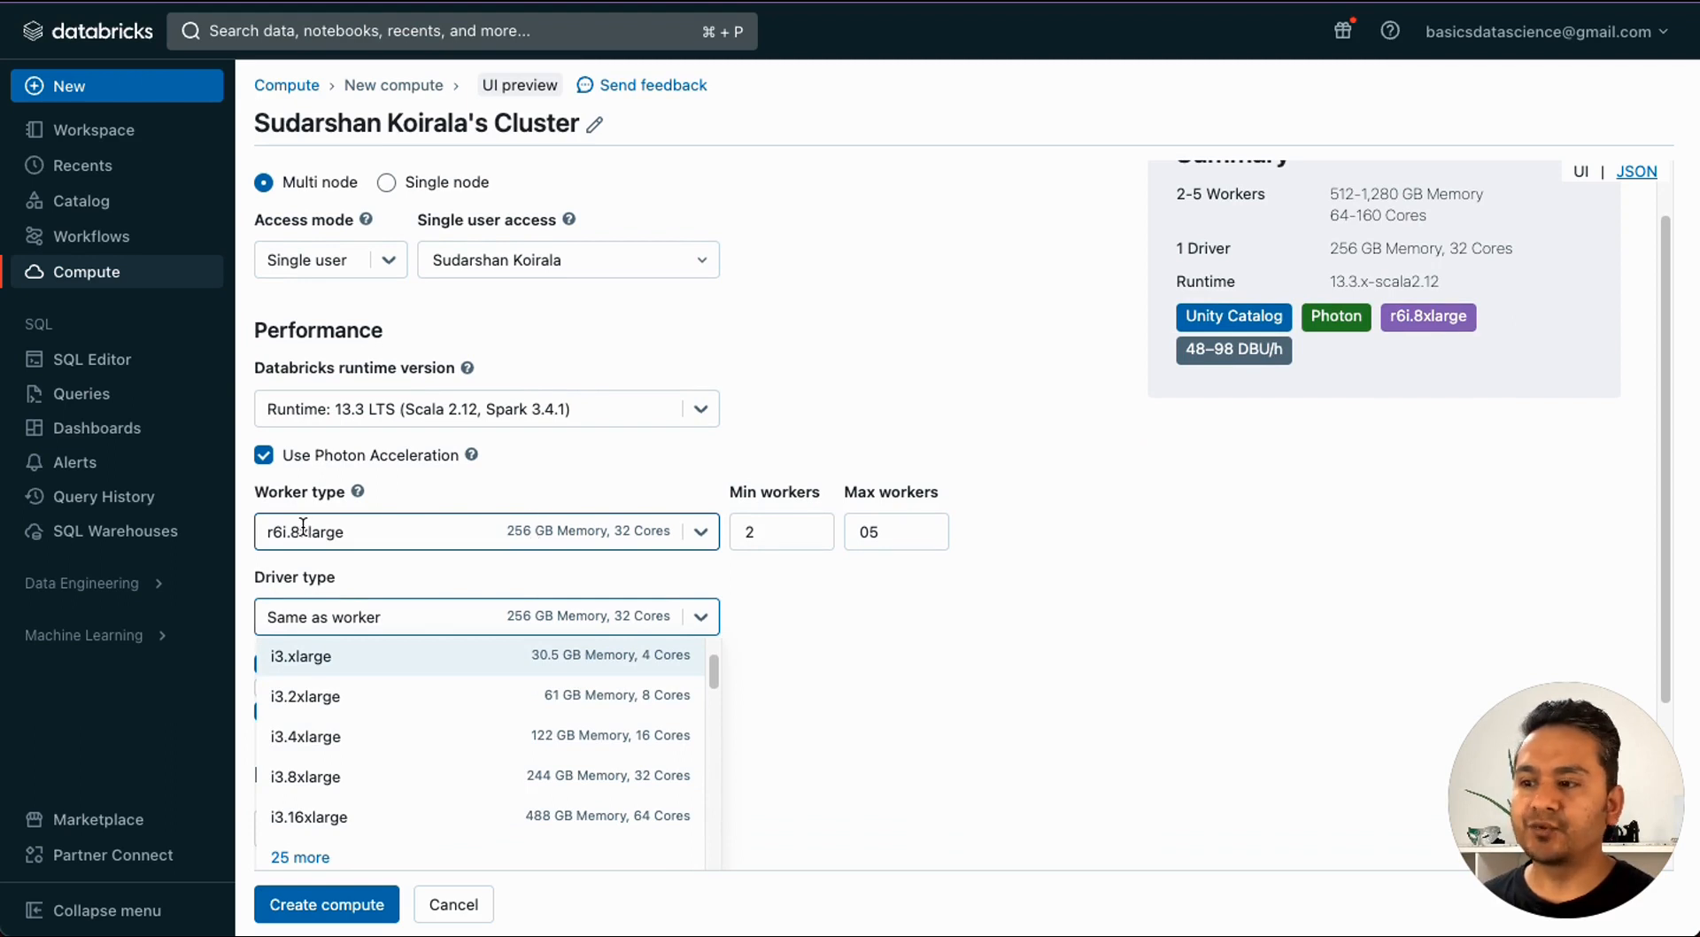
{"action": "left_click", "coordinate": [451, 716]}
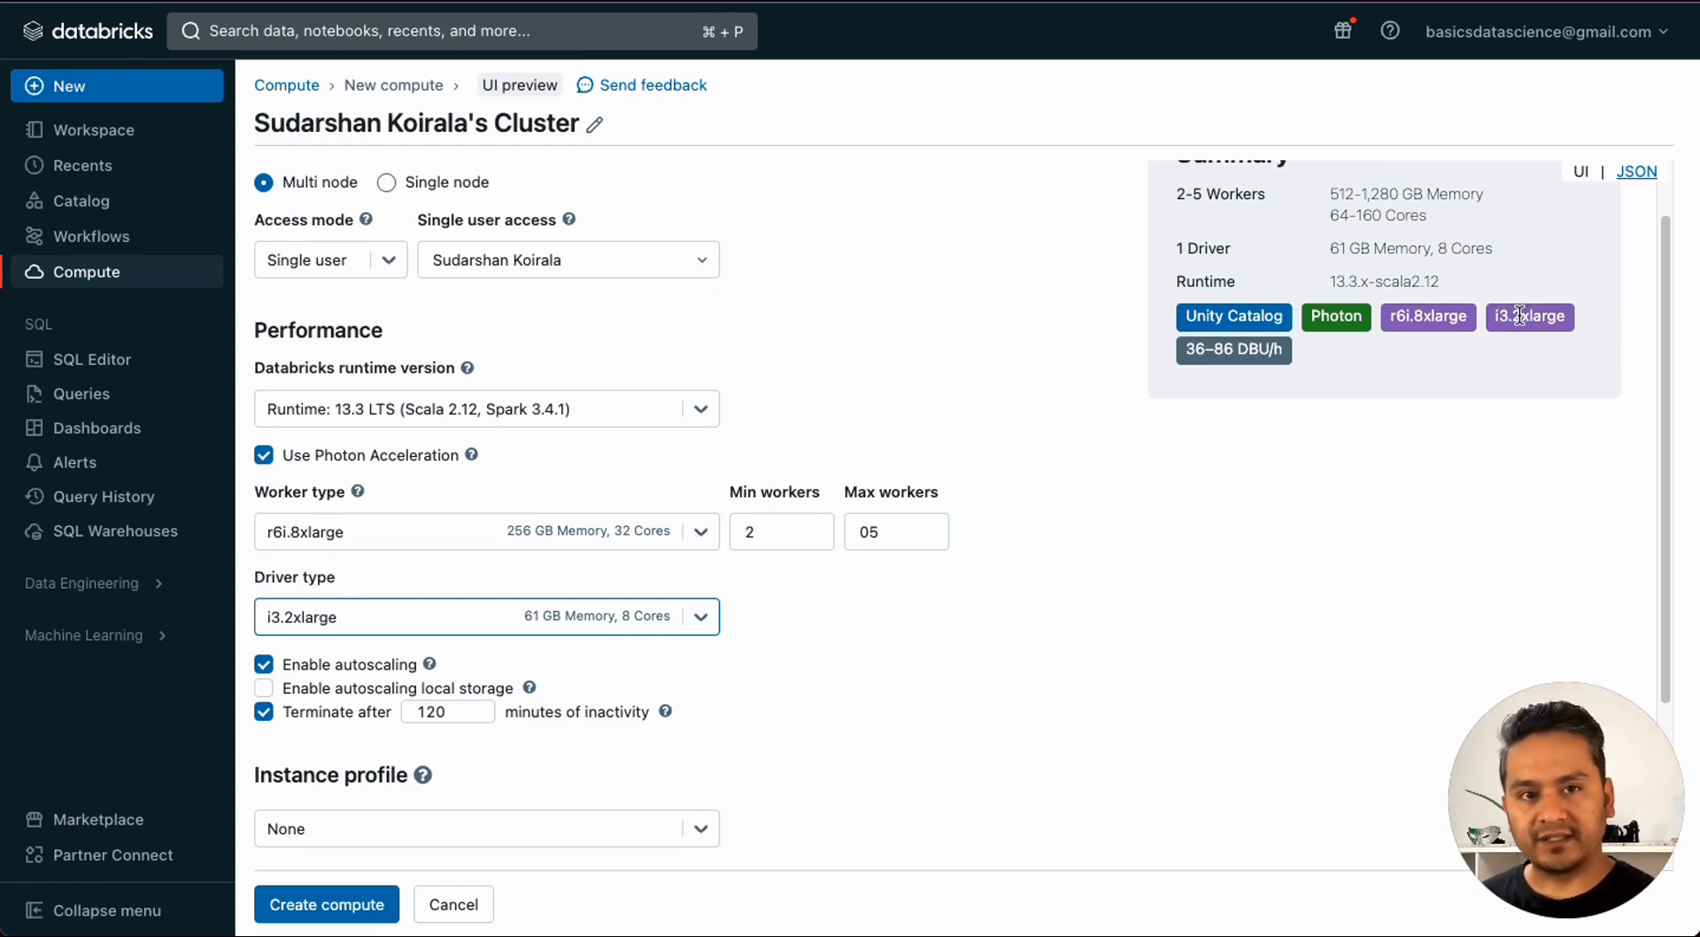
Step: Review the worker memory and cores in the compute summary
{"action": "scroll", "coordinate": [770, 666], "scroll_direction": "up", "scroll_amount": 1}
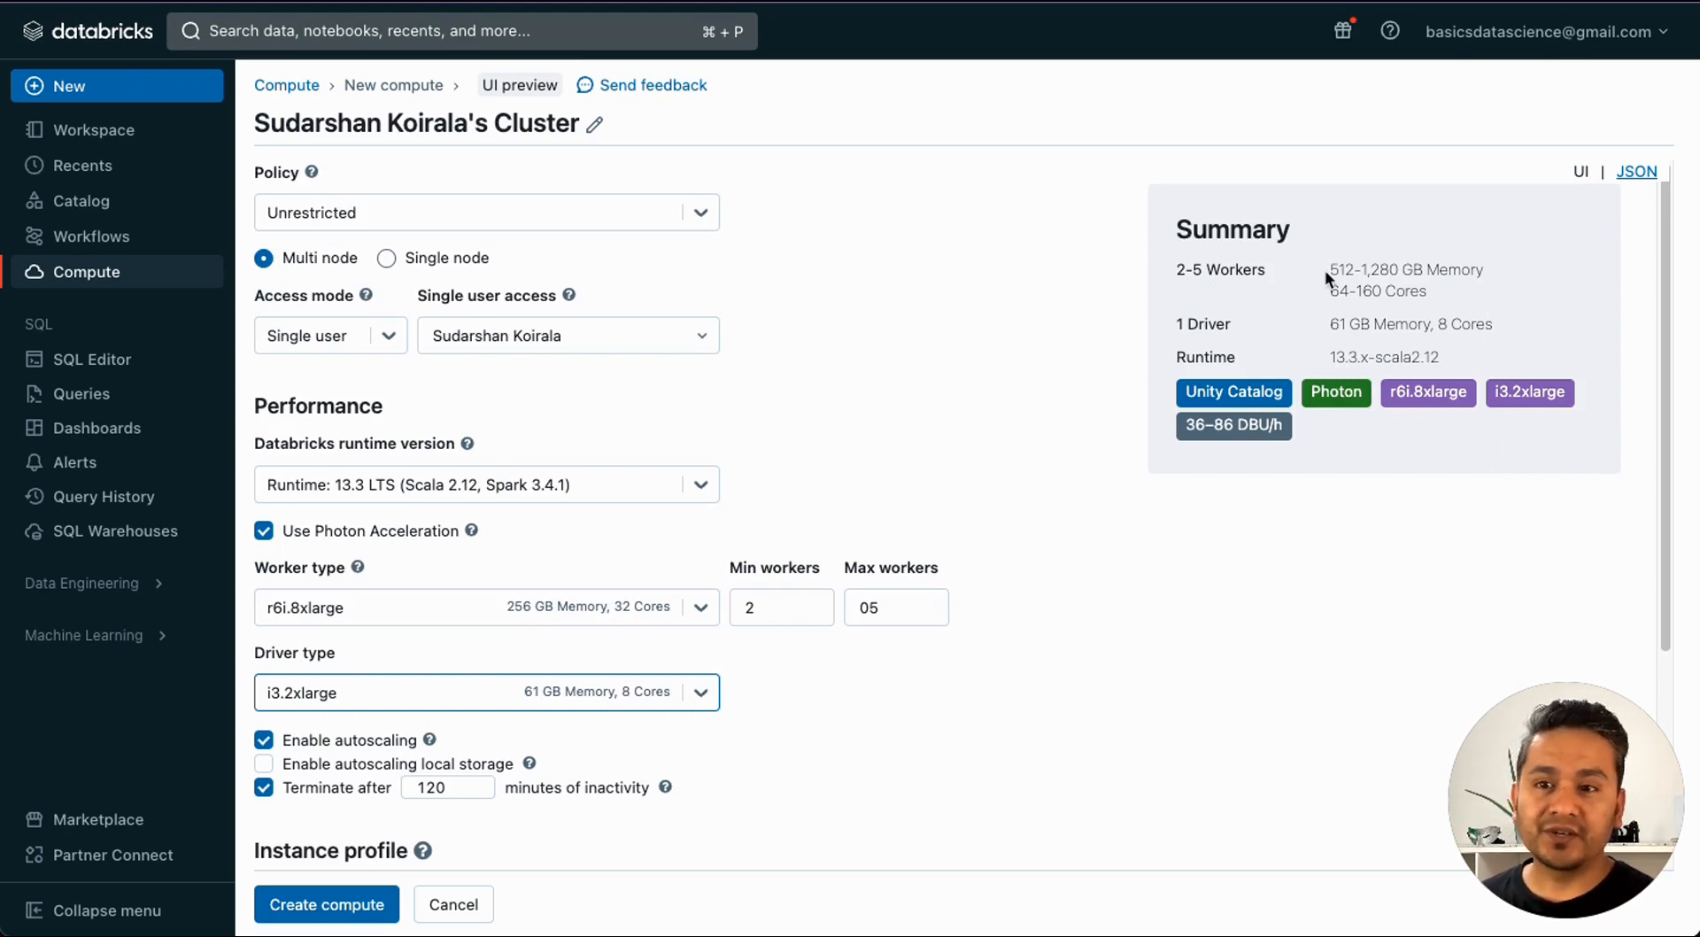
{"action": "left_click_drag", "start_coordinate": [1331, 273], "coordinate": [1481, 271]}
{"action": "left_click", "coordinate": [1546, 301]}
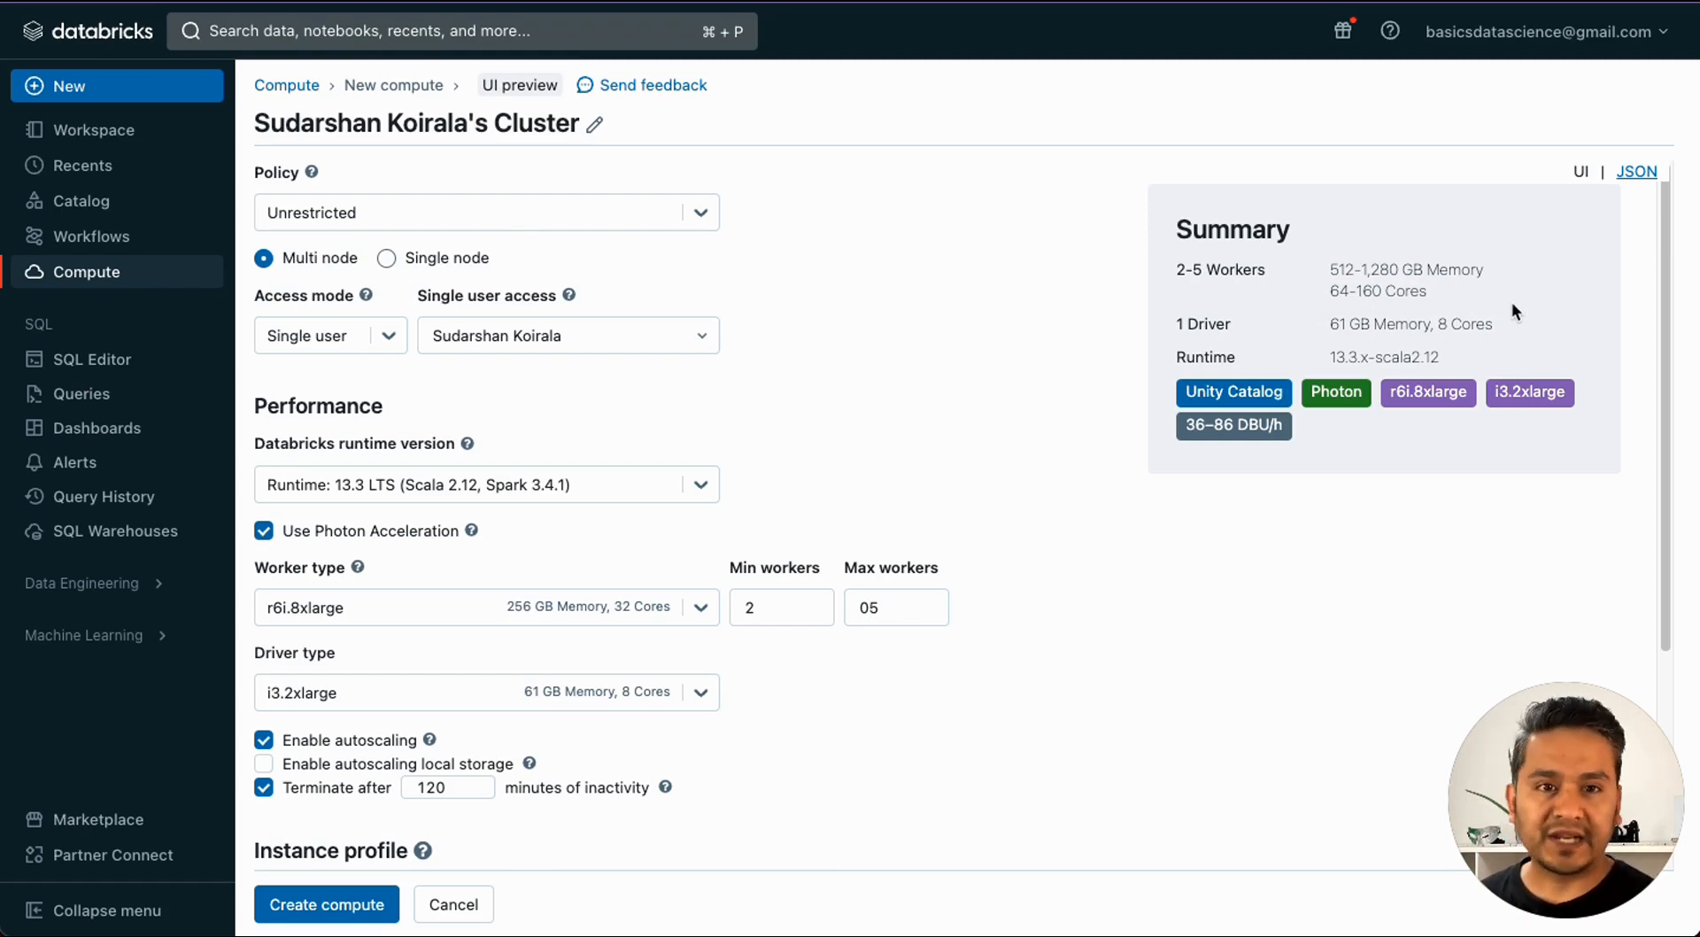
Step: Read the explanation of autoscaling, turn it off to inspect the fixed worker count, and enable it again
{"action": "scroll", "coordinate": [1512, 301], "scroll_direction": "down", "scroll_amount": 2}
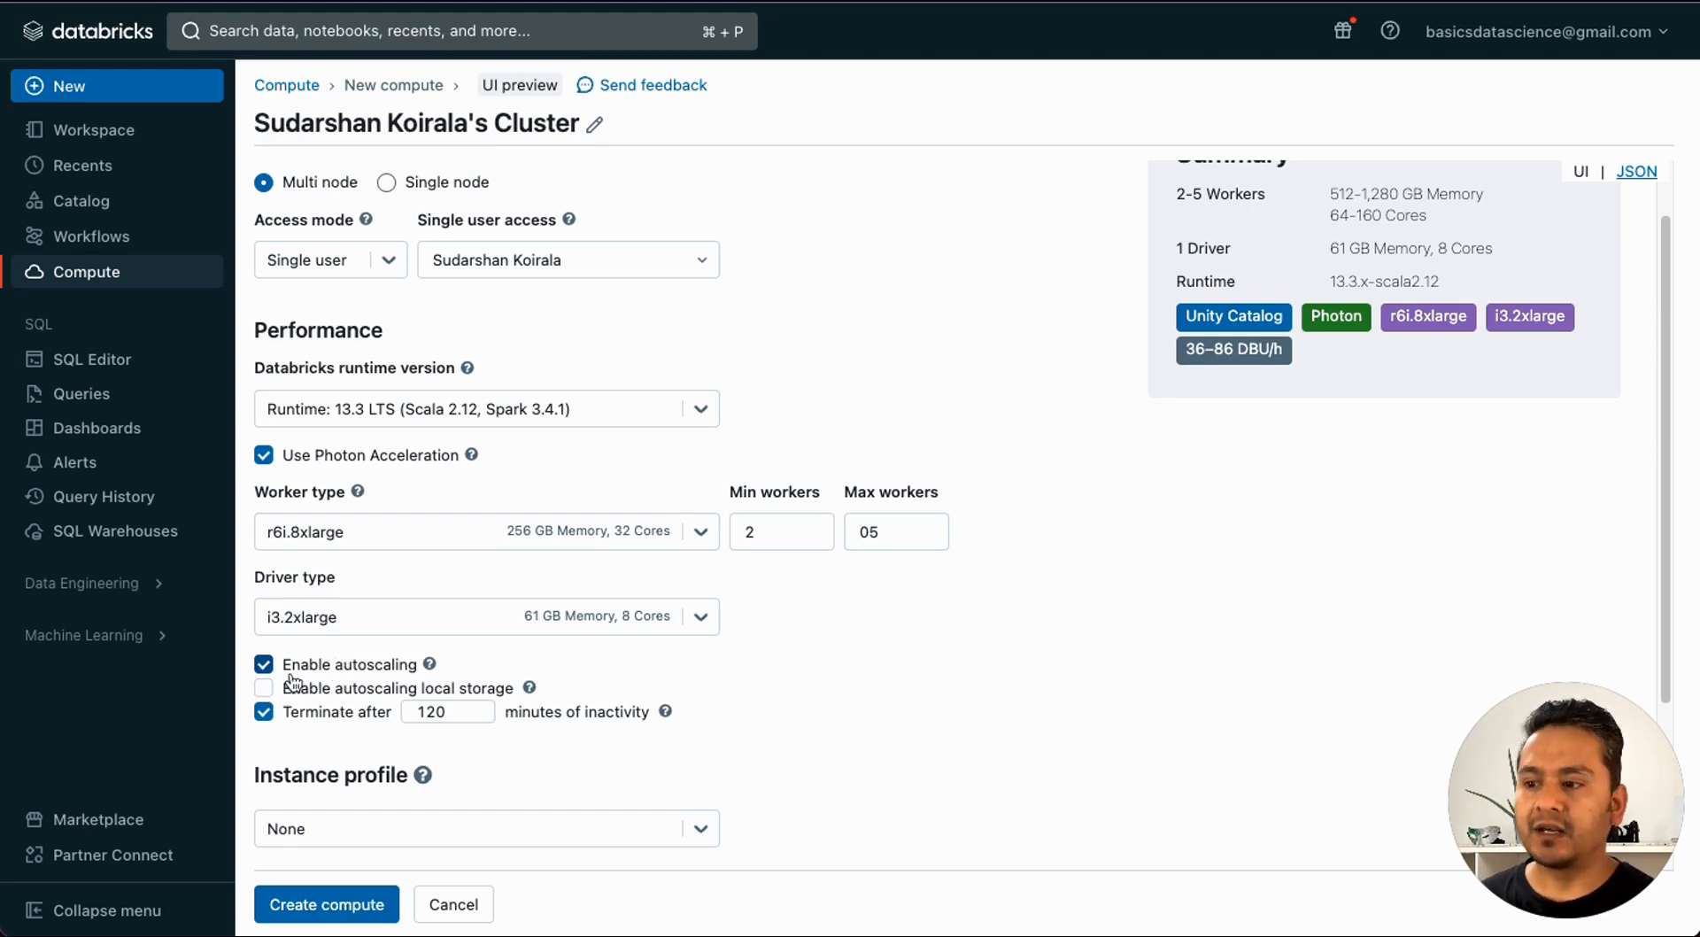
{"action": "mouse_move", "coordinate": [427, 665]}
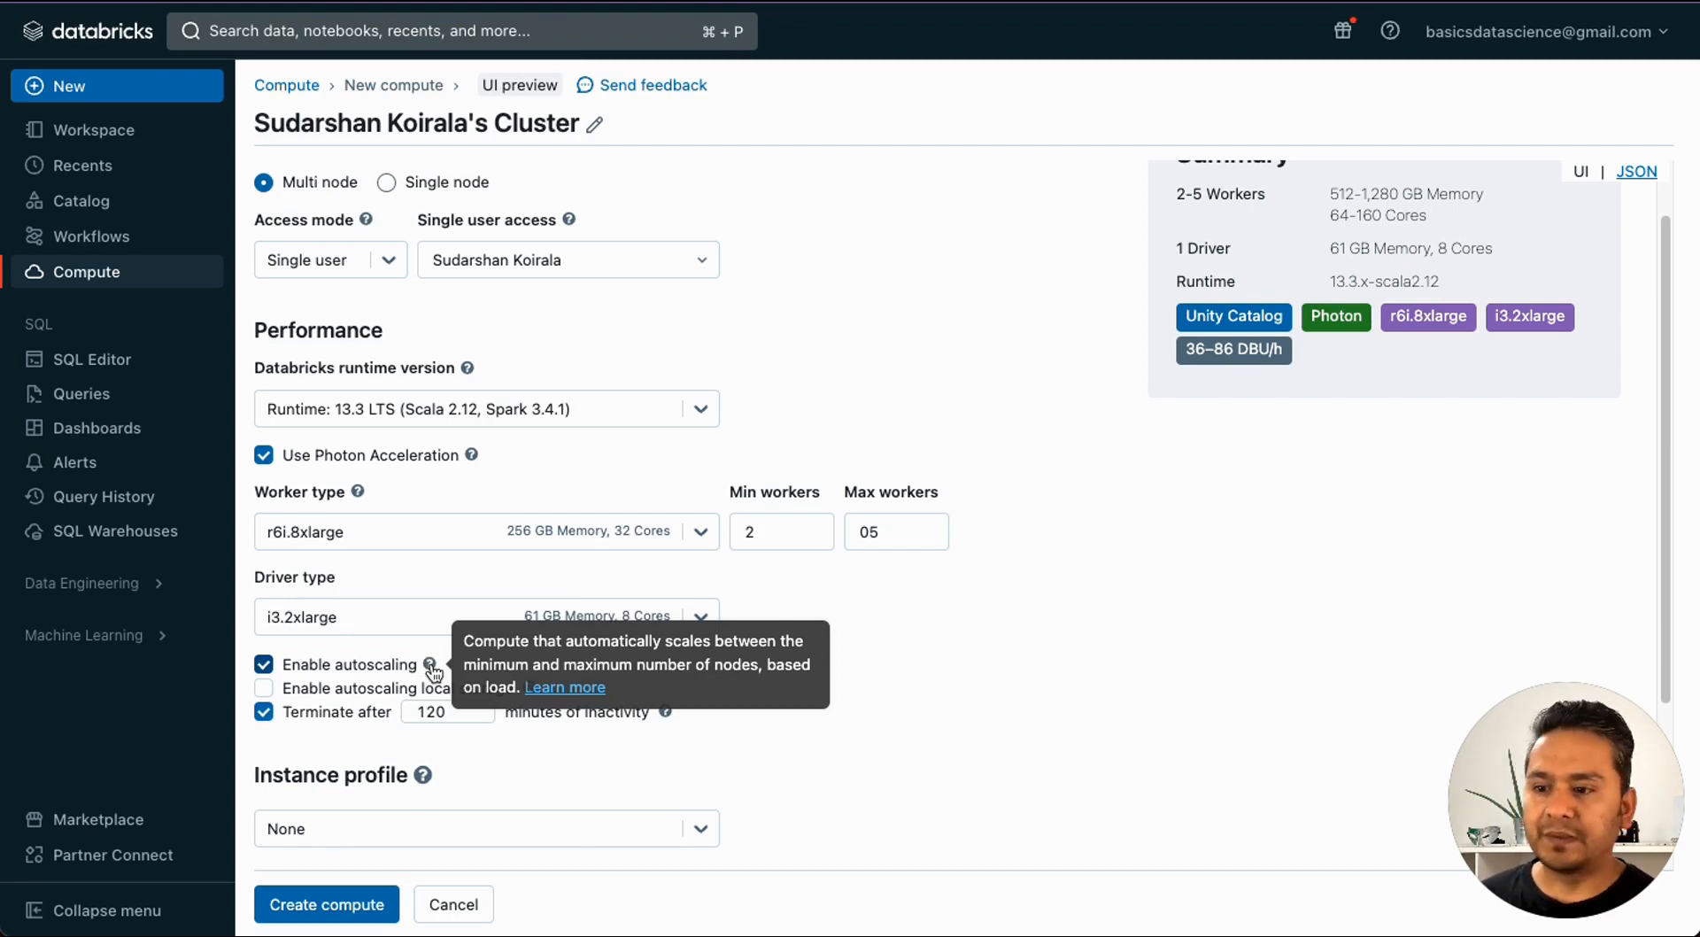
{"action": "left_click", "coordinate": [264, 665]}
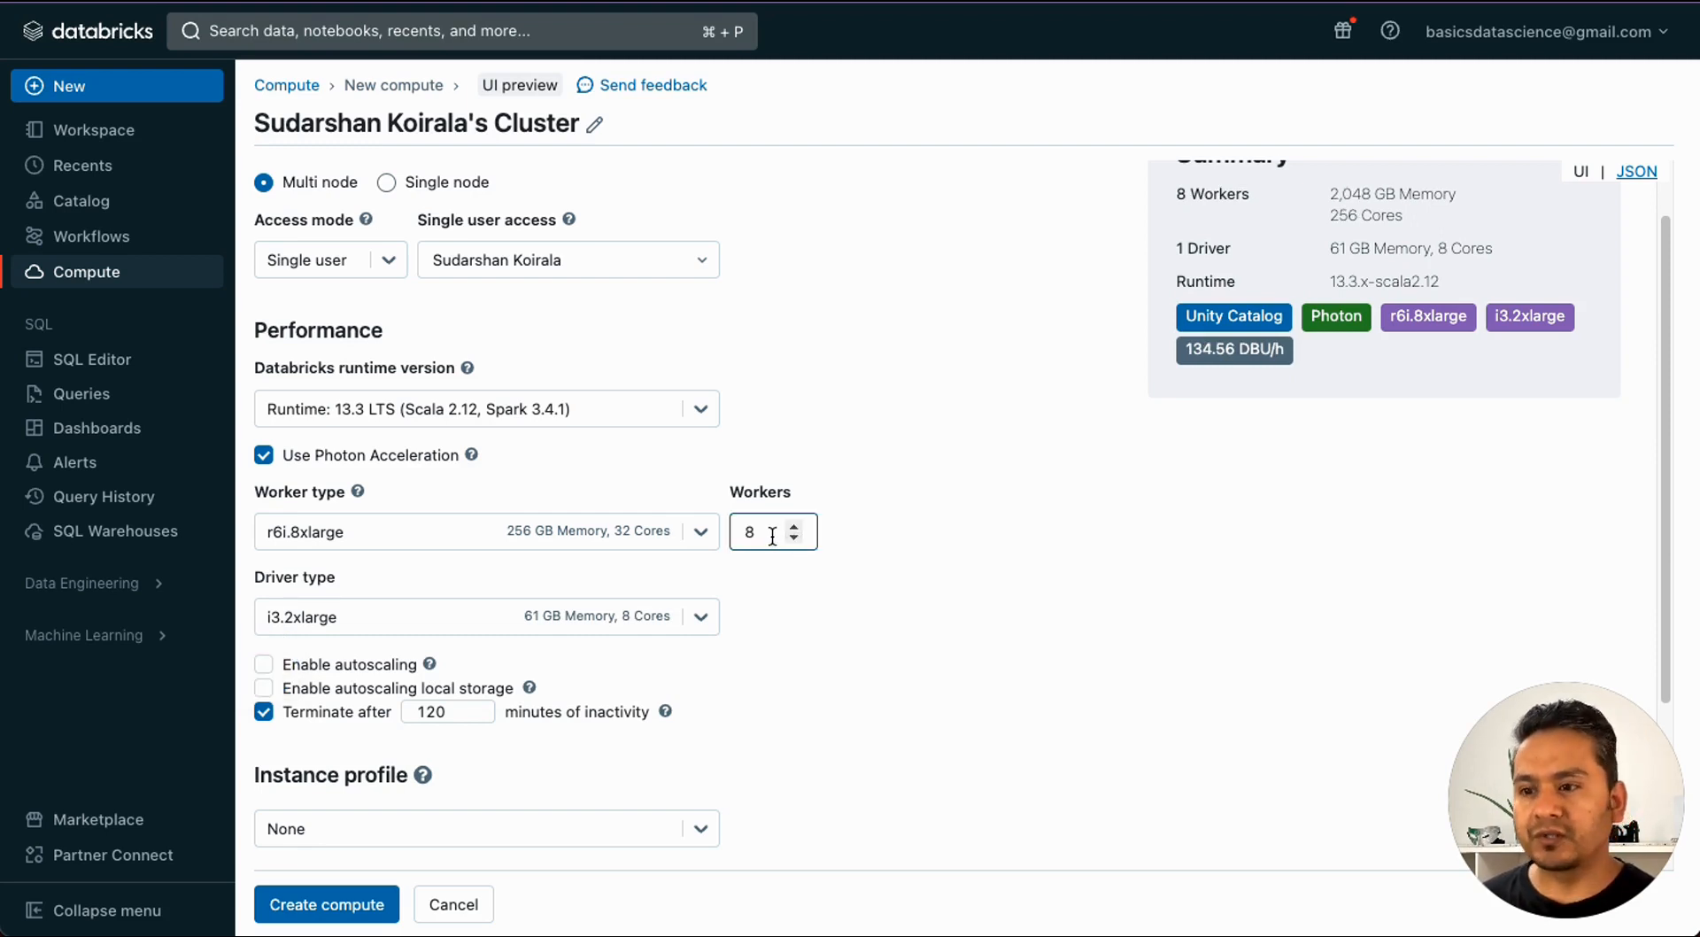
{"action": "left_click", "coordinate": [772, 536]}
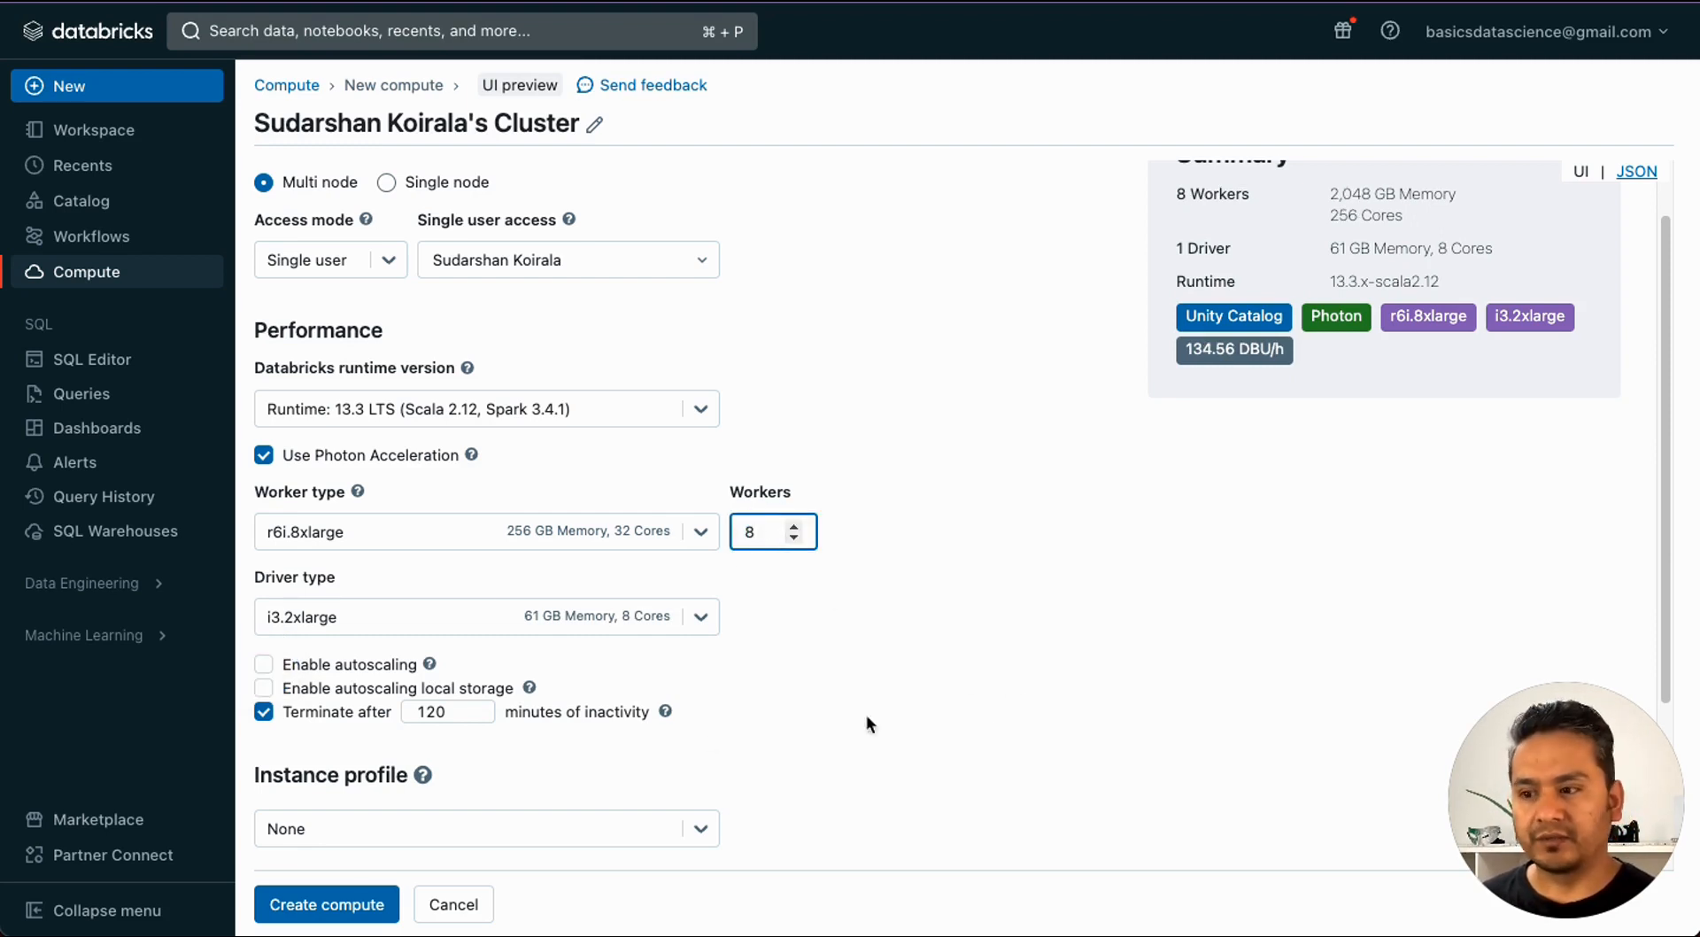
{"action": "left_click", "coordinate": [264, 665]}
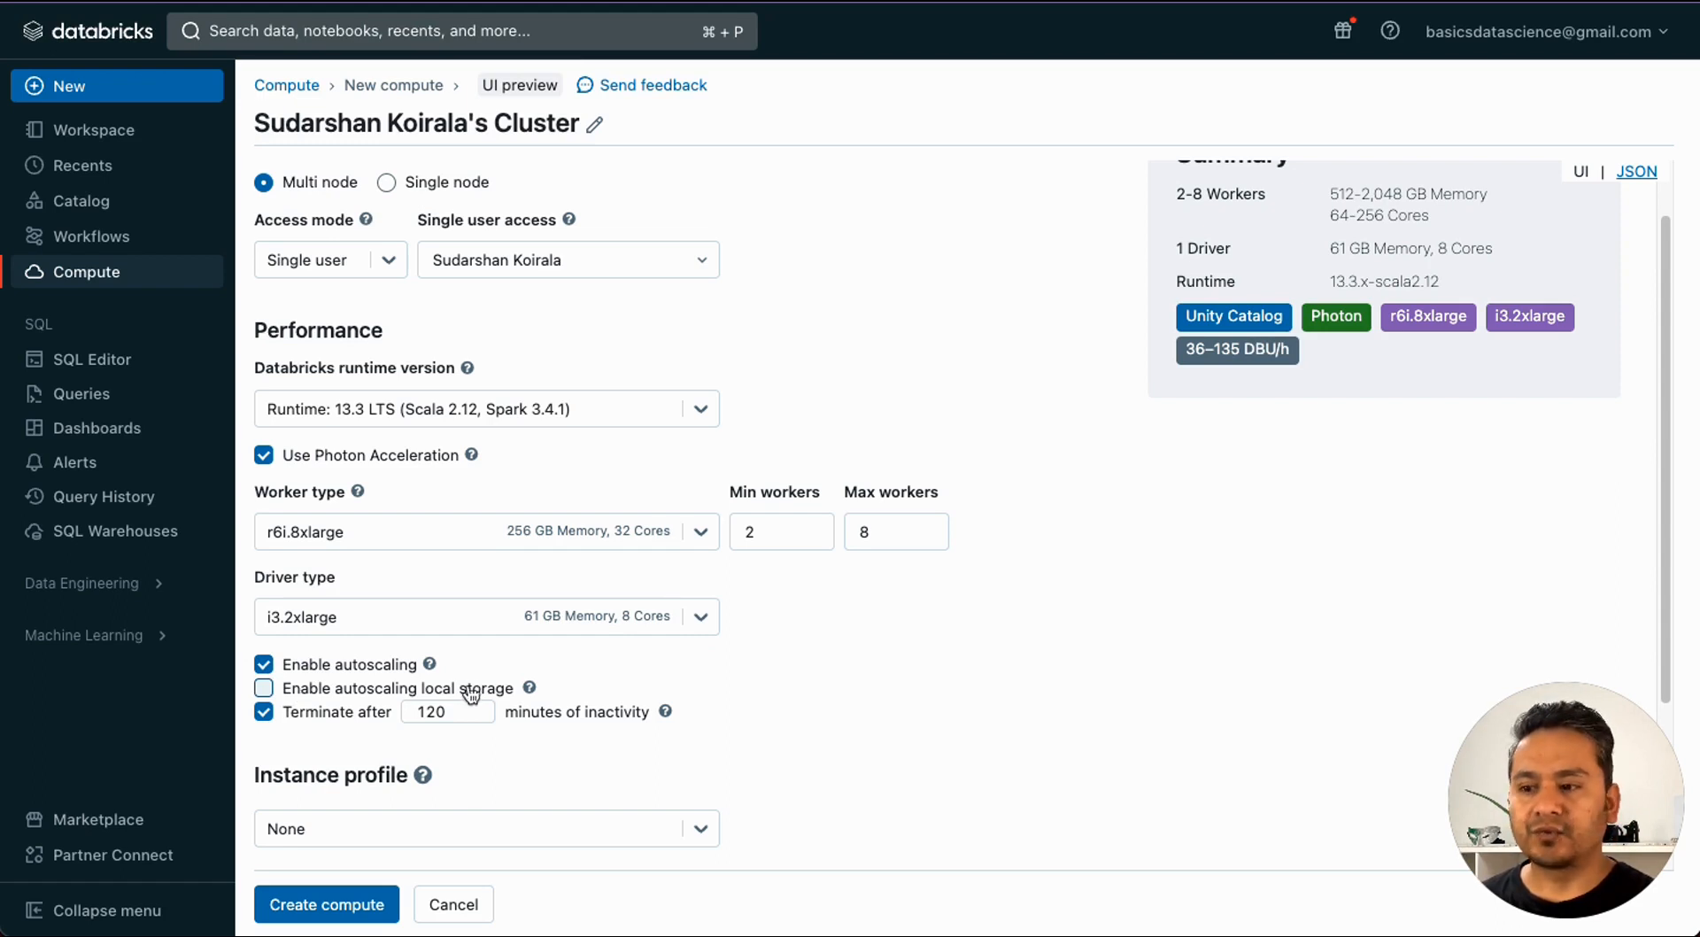
Step: Read the explanation of autoscaling local storage, enable the option and turn it off again
{"action": "mouse_move", "coordinate": [530, 690]}
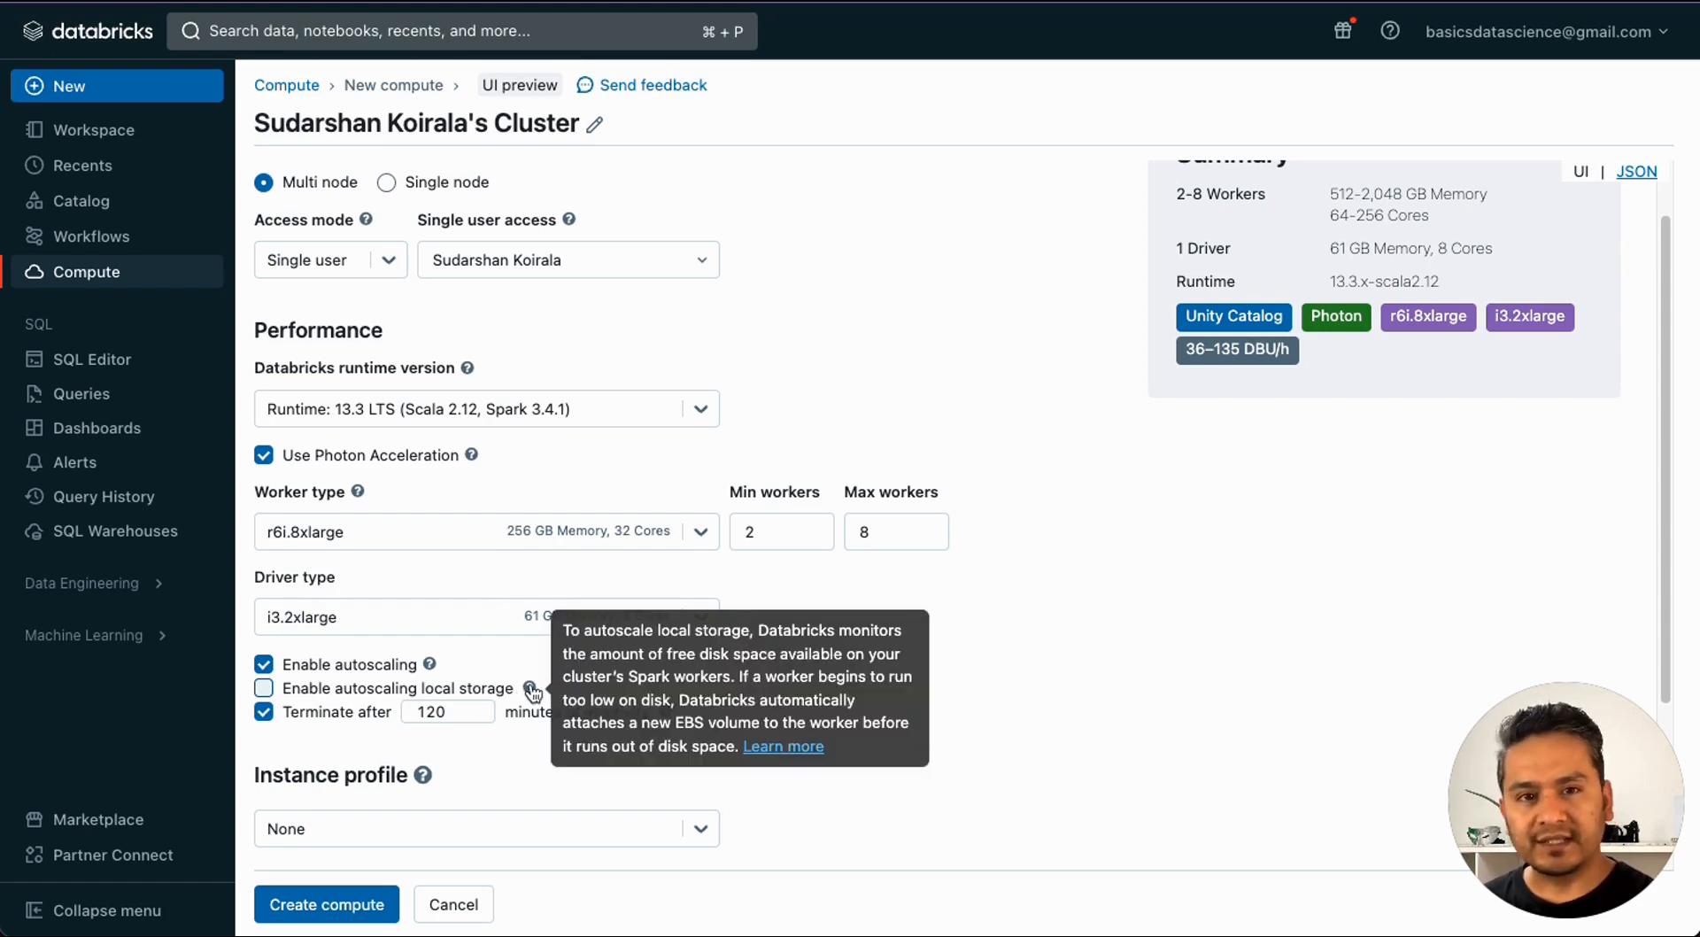
{"action": "left_click", "coordinate": [267, 690]}
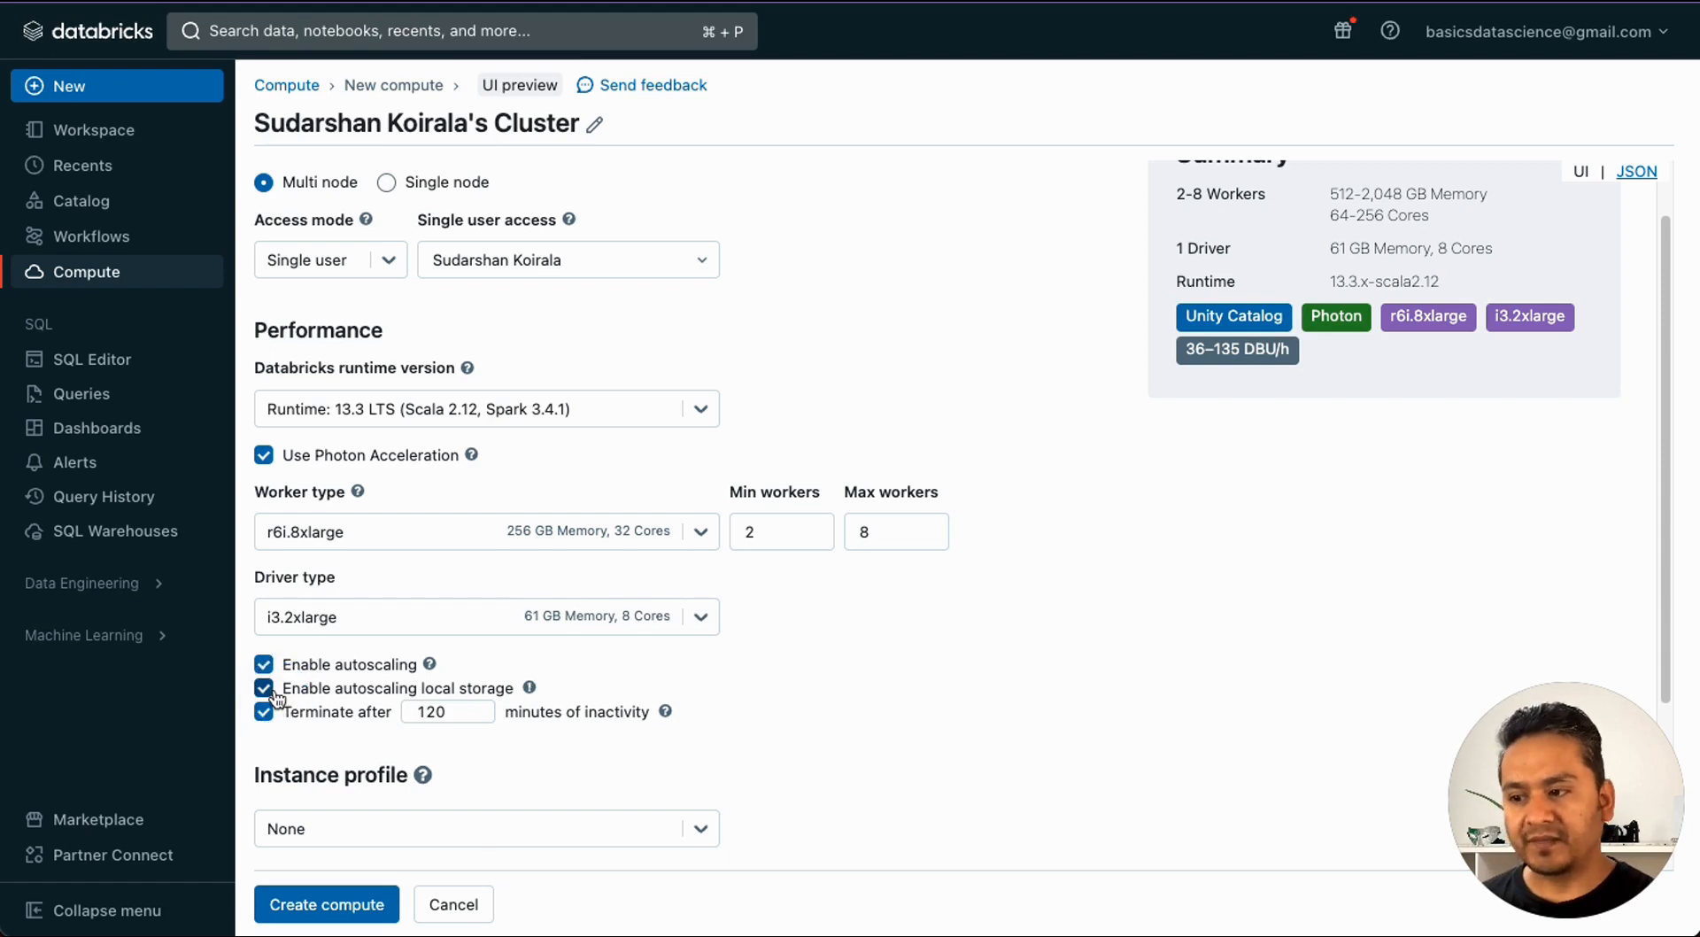
{"action": "left_click", "coordinate": [275, 696]}
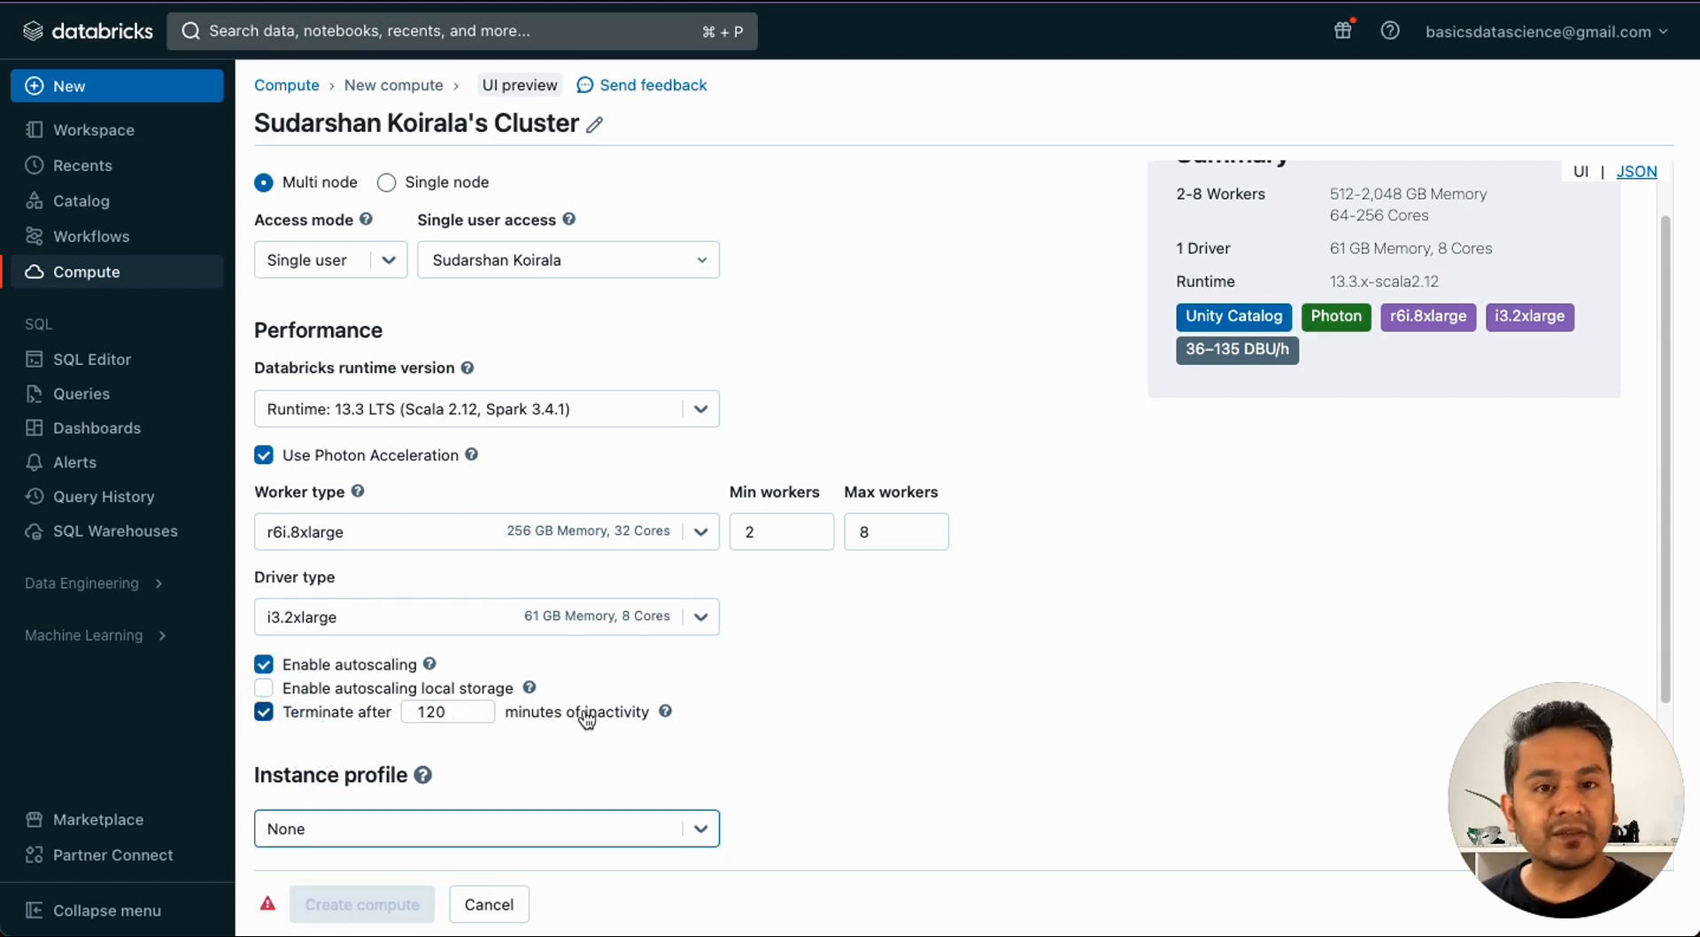
Step: Set the new compute to terminate after 12 minutes of inactivity
{"action": "left_click", "coordinate": [443, 716]}
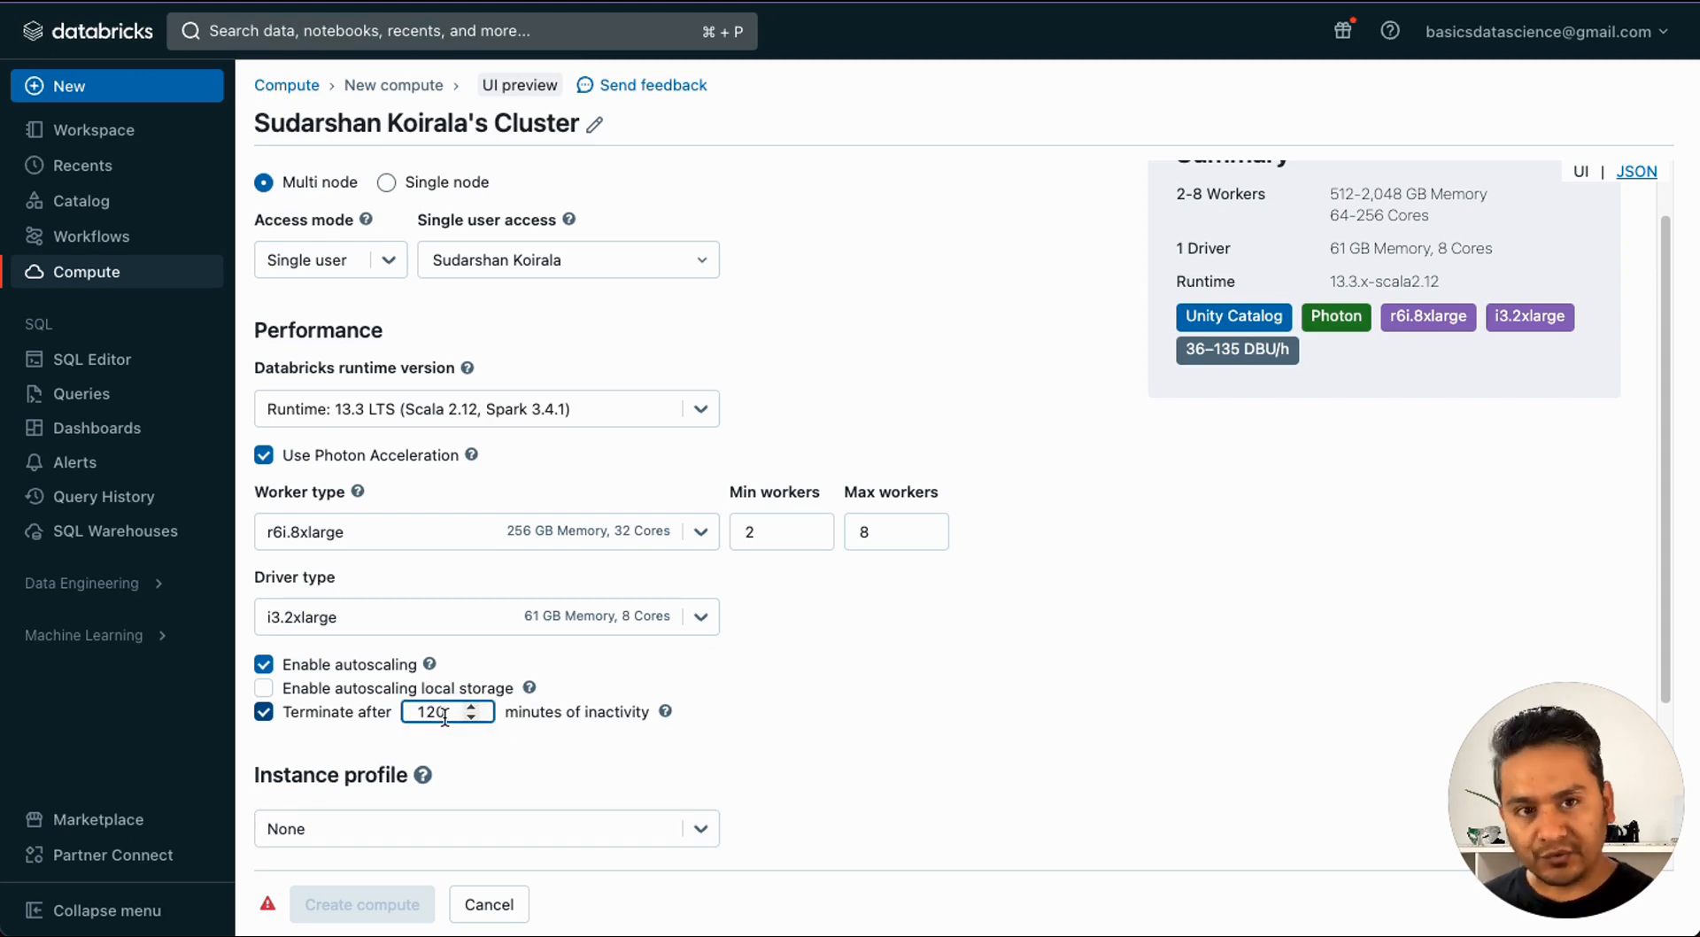
{"action": "key", "text": "BackSpace"}
{"action": "left_click", "coordinate": [843, 686]}
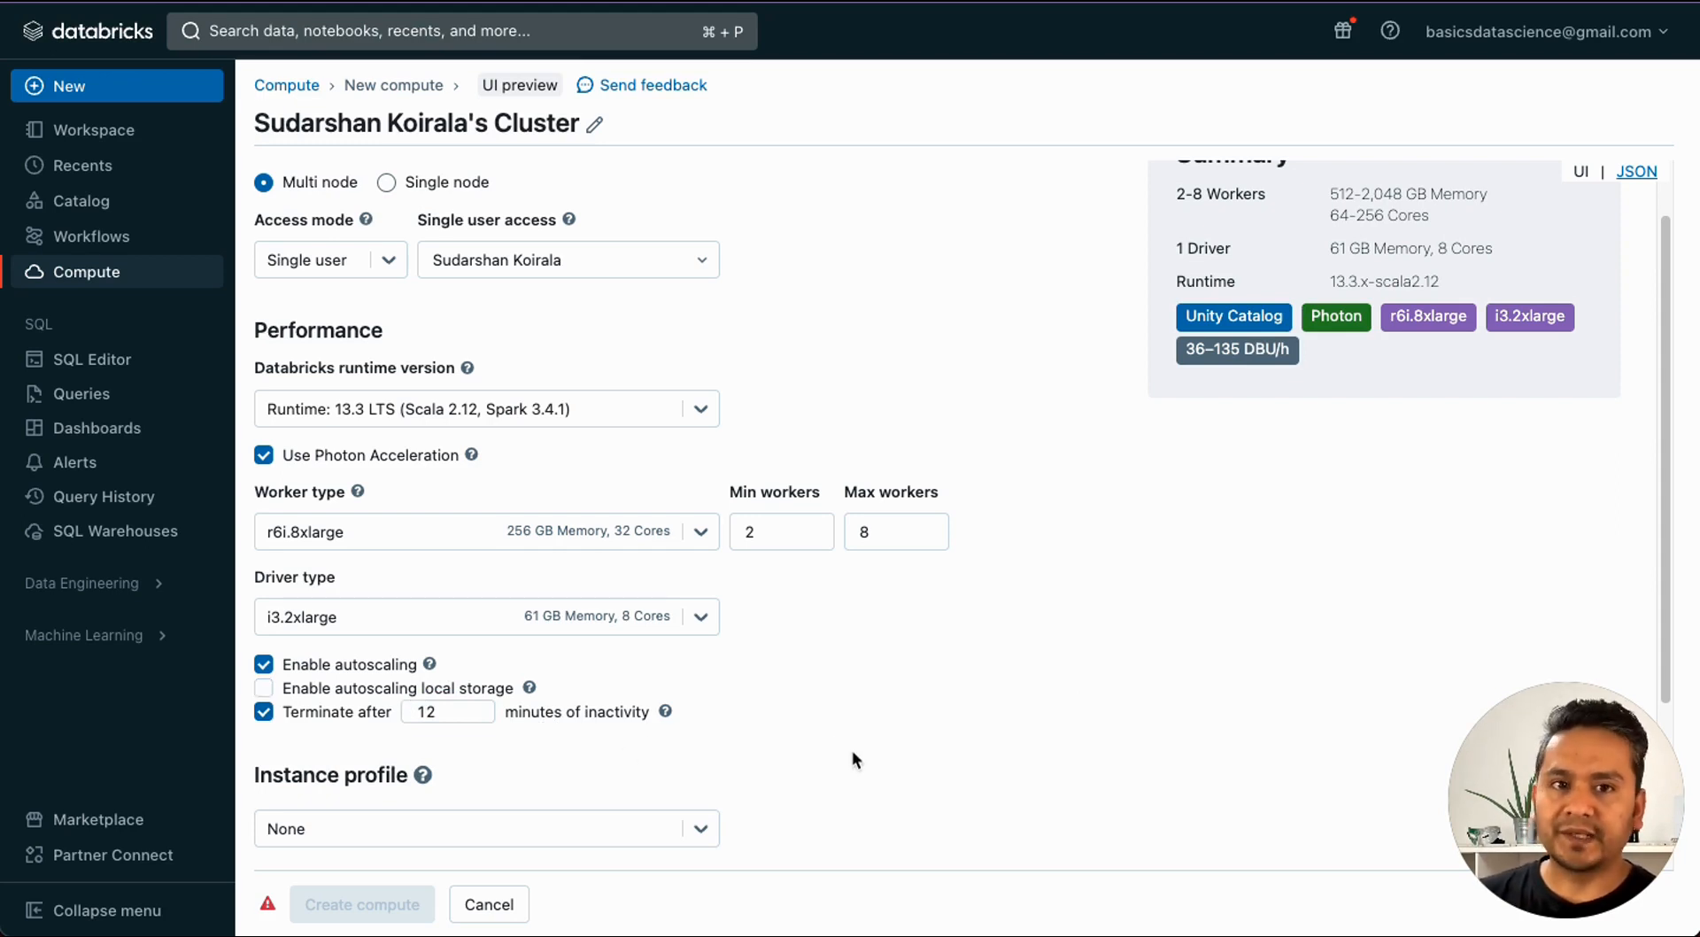
Step: Check the available instance profile choices and look over the tag settings of the new compute
{"action": "scroll", "coordinate": [852, 749], "scroll_direction": "down", "scroll_amount": 3}
{"action": "left_click", "coordinate": [354, 653]}
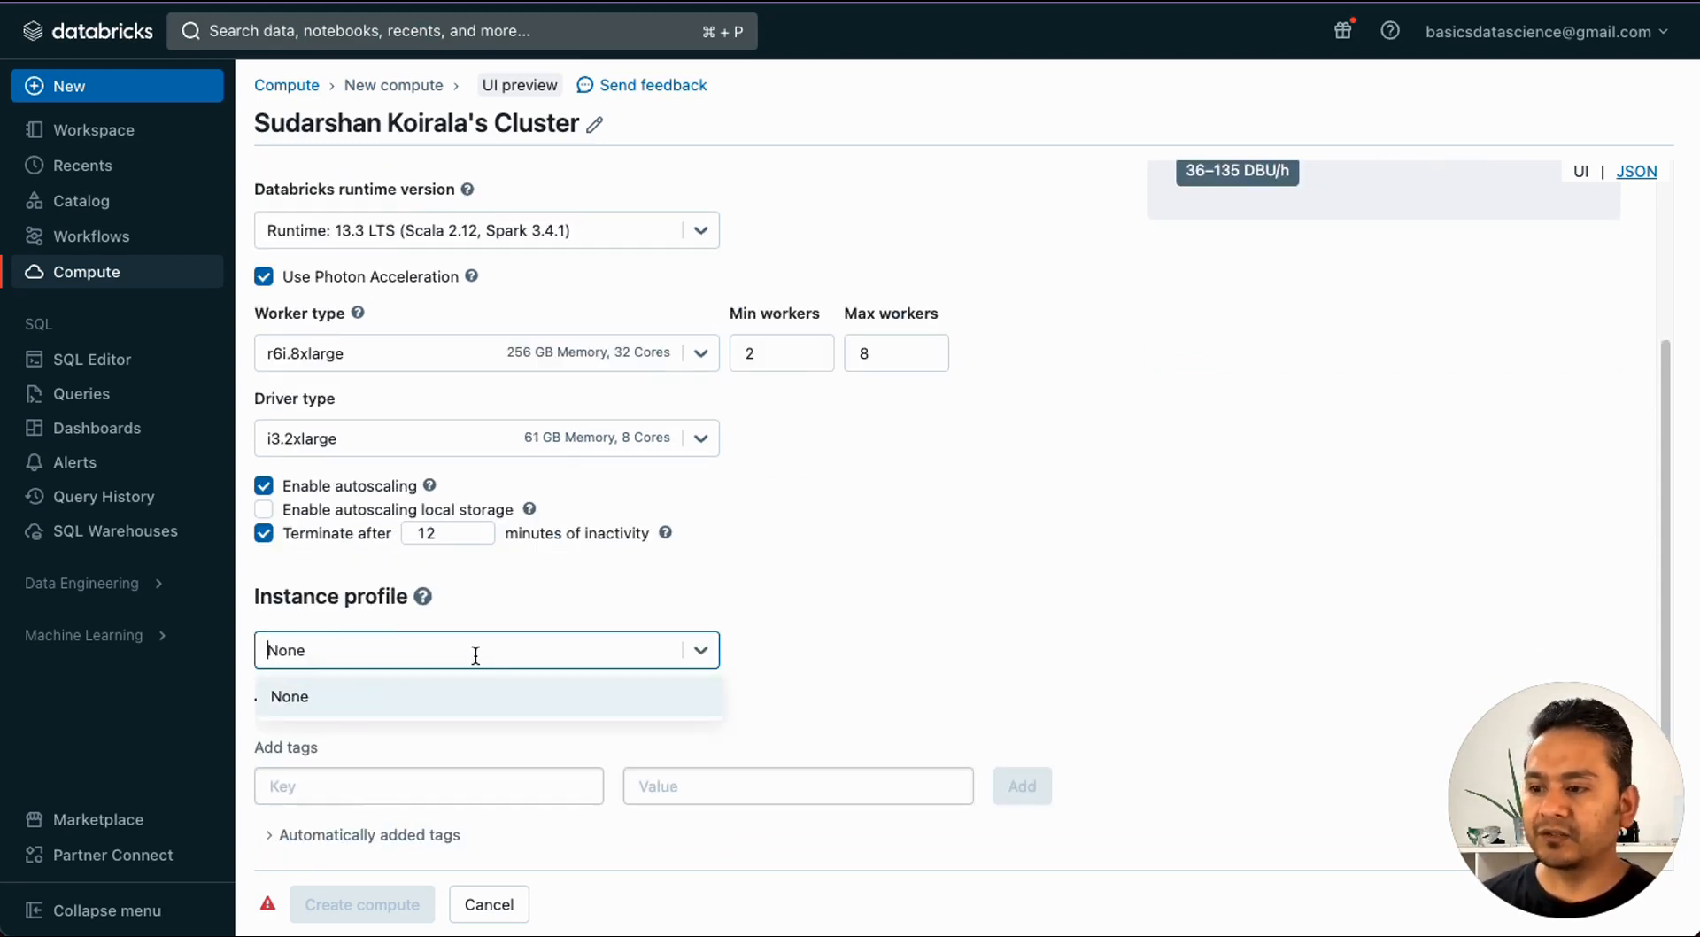
{"action": "left_click", "coordinate": [1164, 484]}
{"action": "scroll", "coordinate": [671, 576], "scroll_direction": "down", "scroll_amount": 1}
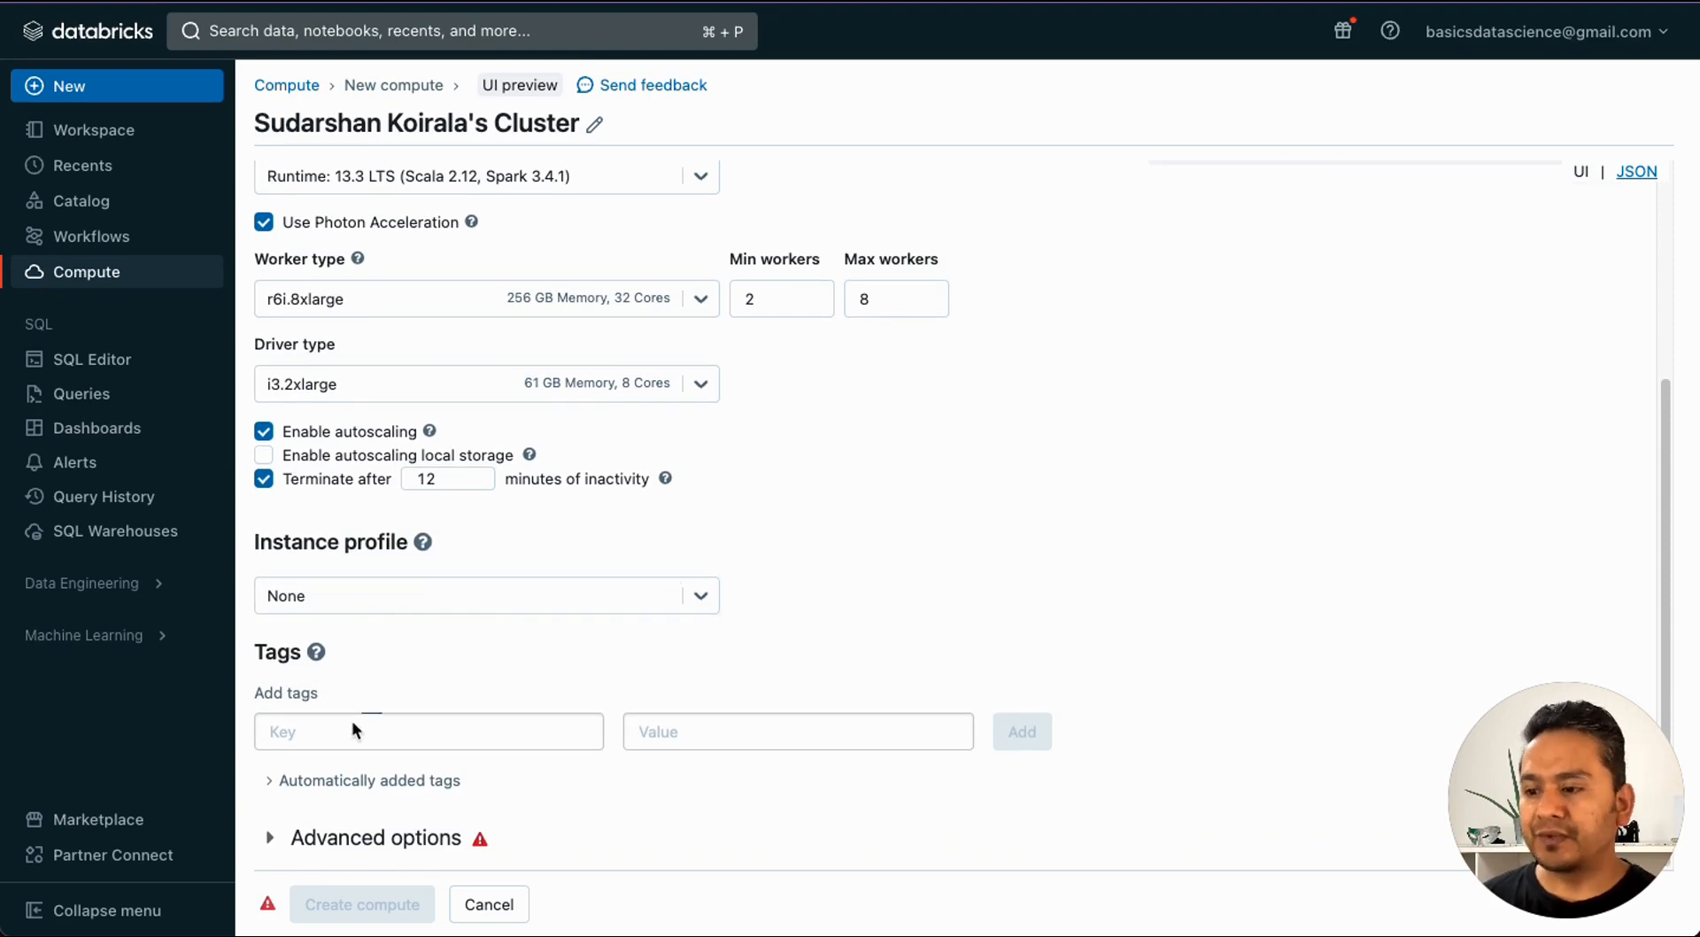
Step: Expand the advanced options and review the on-demand/spot composition and the spot fallback setting
{"action": "left_click", "coordinate": [270, 838]}
{"action": "scroll", "coordinate": [410, 759], "scroll_direction": "down", "scroll_amount": 5}
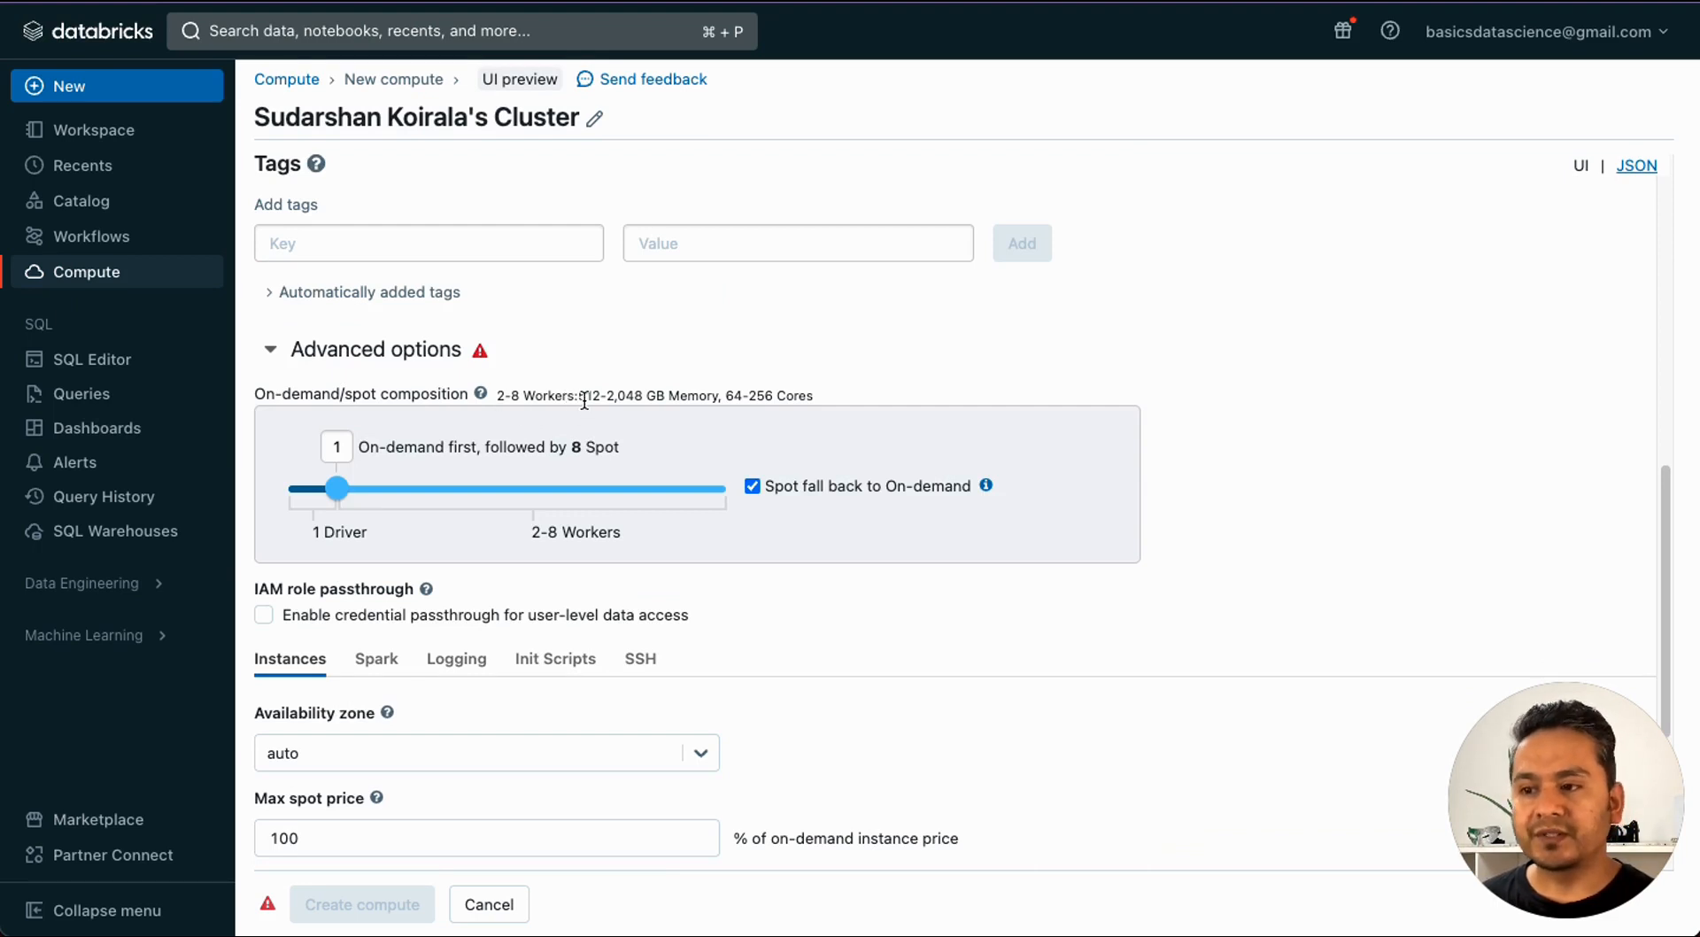
{"action": "left_click_drag", "start_coordinate": [581, 396], "coordinate": [340, 528]}
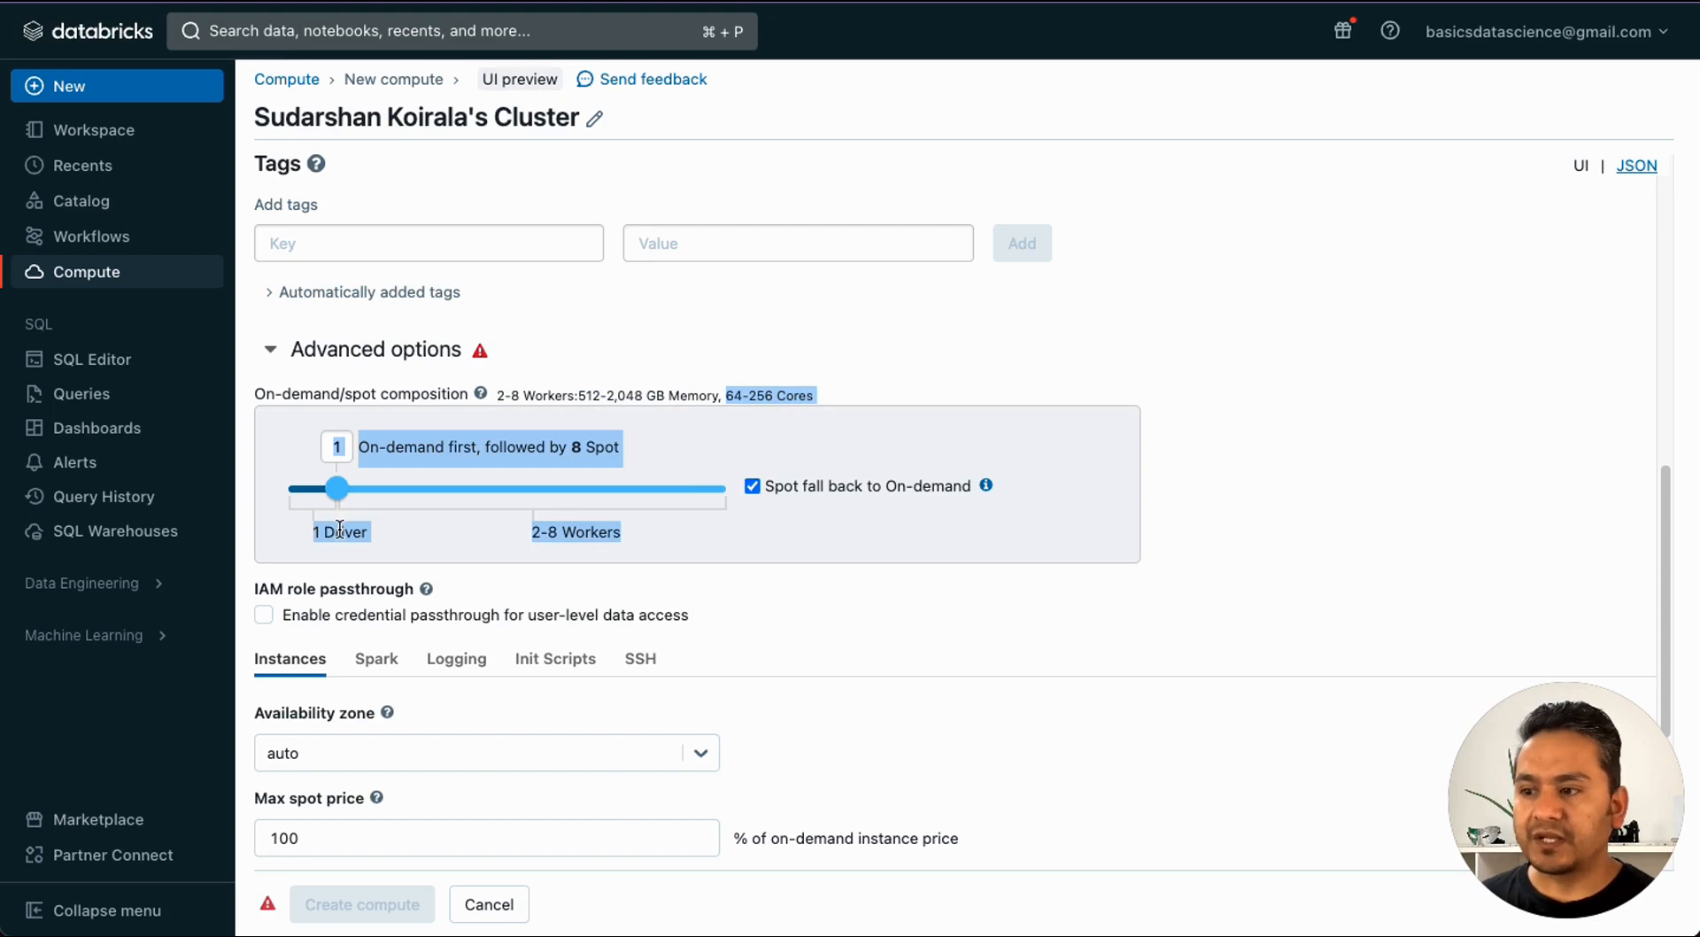
{"action": "left_click", "coordinate": [340, 529]}
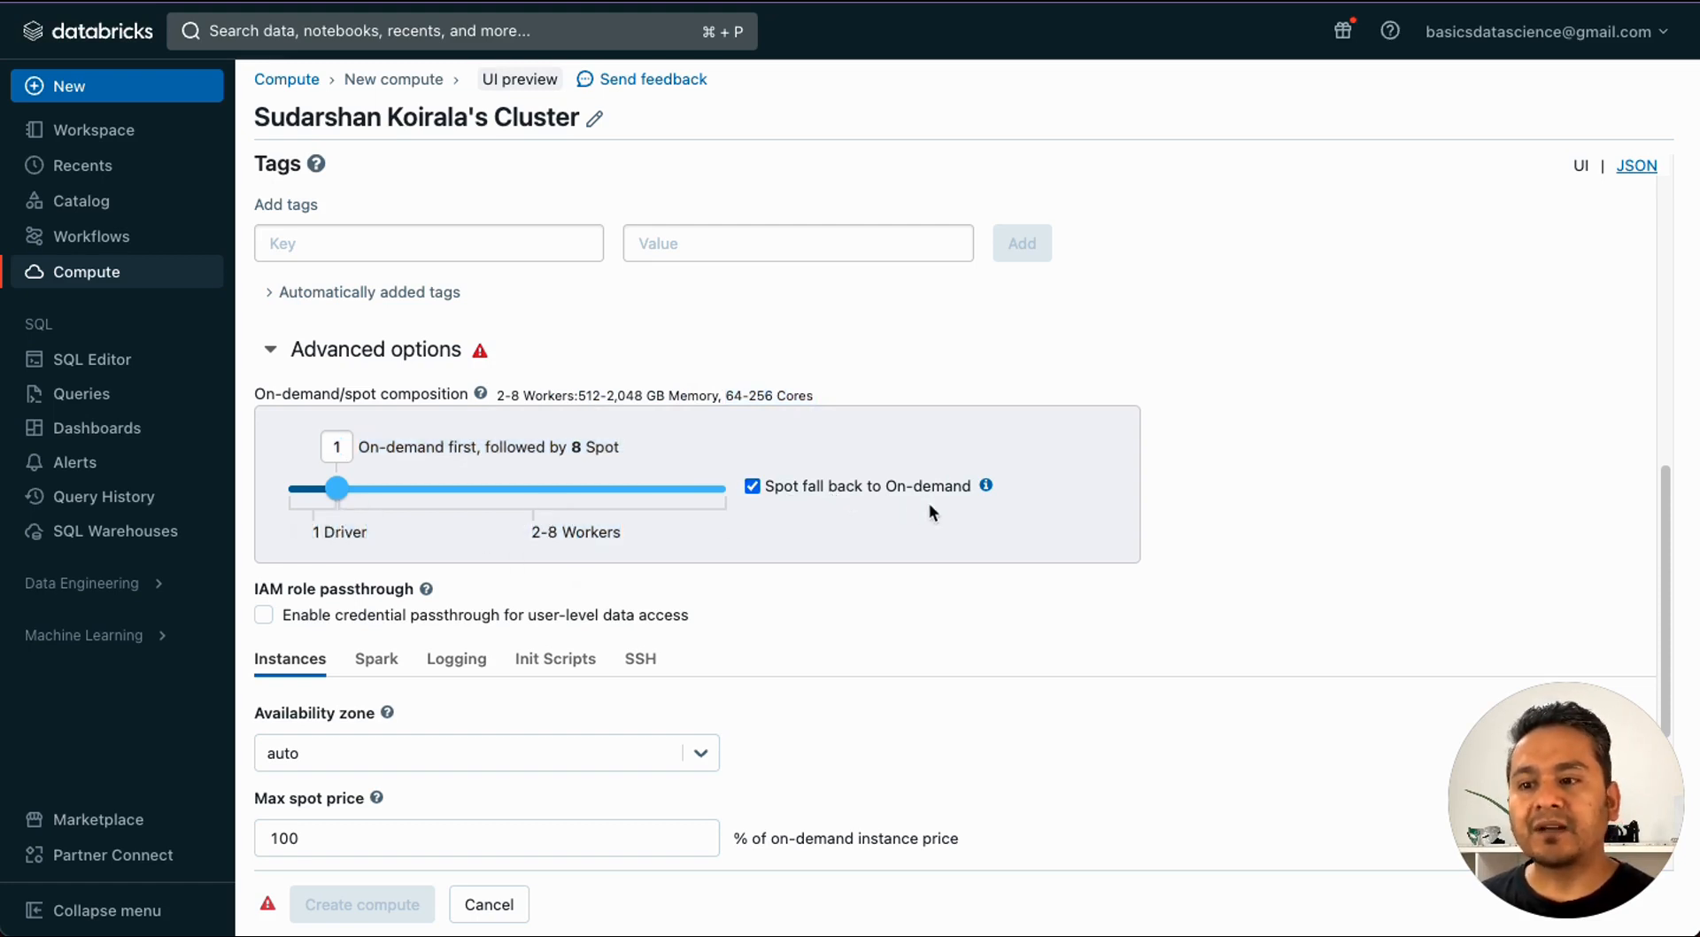
{"action": "mouse_move", "coordinate": [985, 489]}
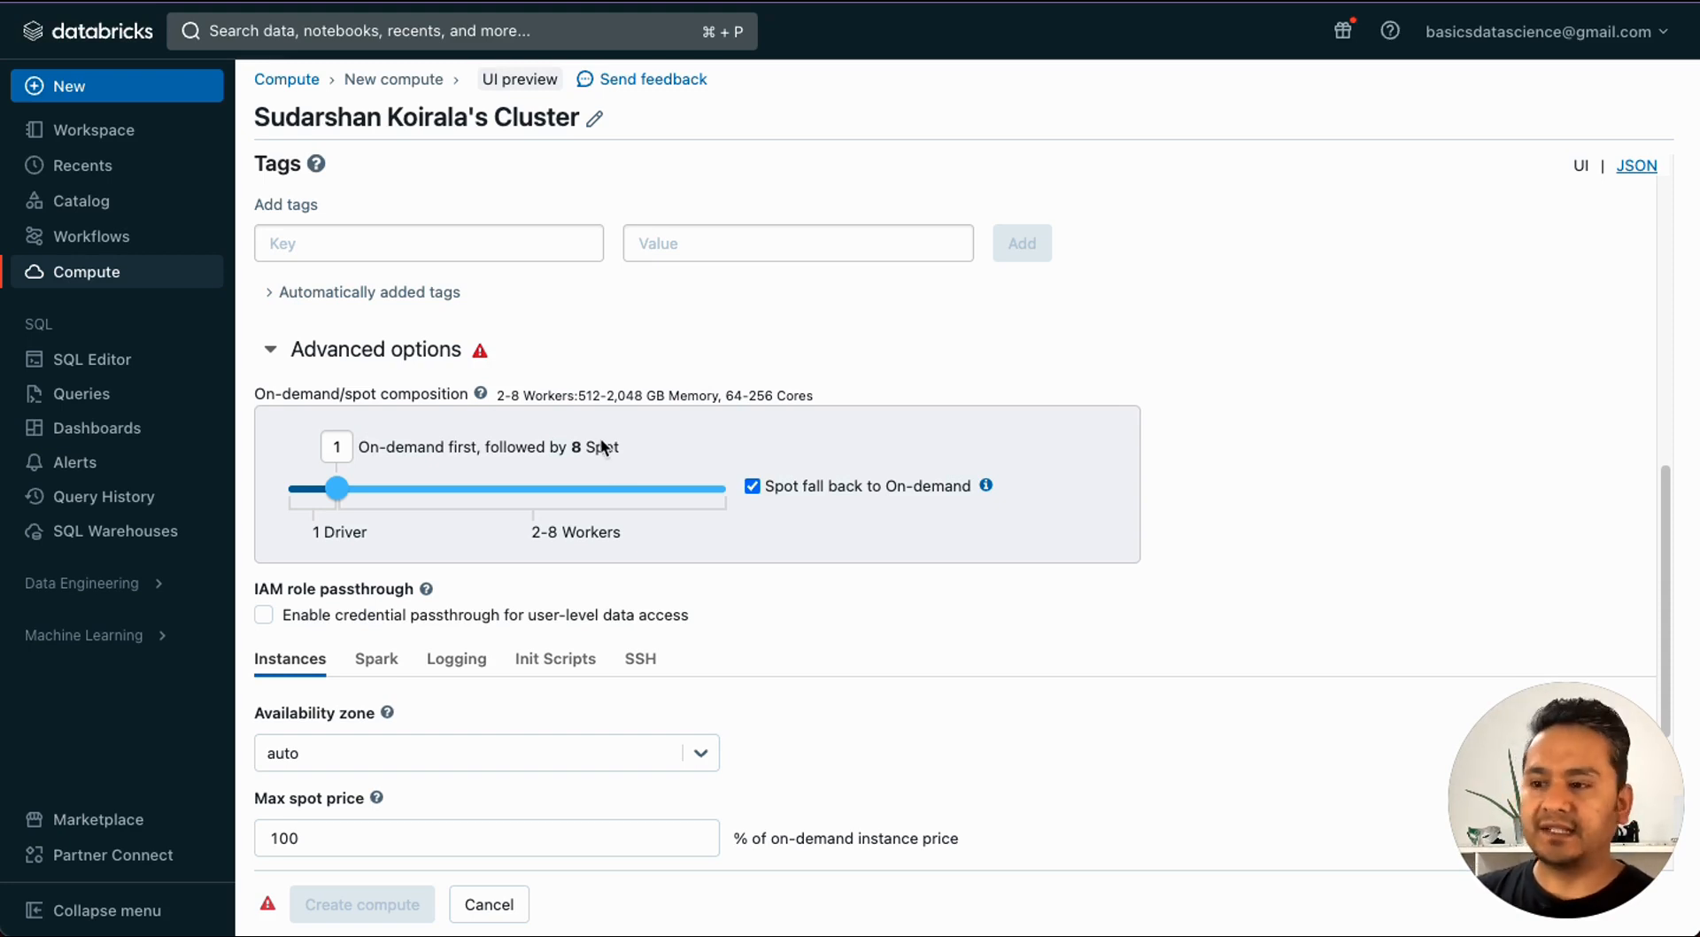
Step: Set the availability zone of the new compute's instances to eu-west-1a
{"action": "scroll", "coordinate": [509, 484], "scroll_direction": "down", "scroll_amount": 1}
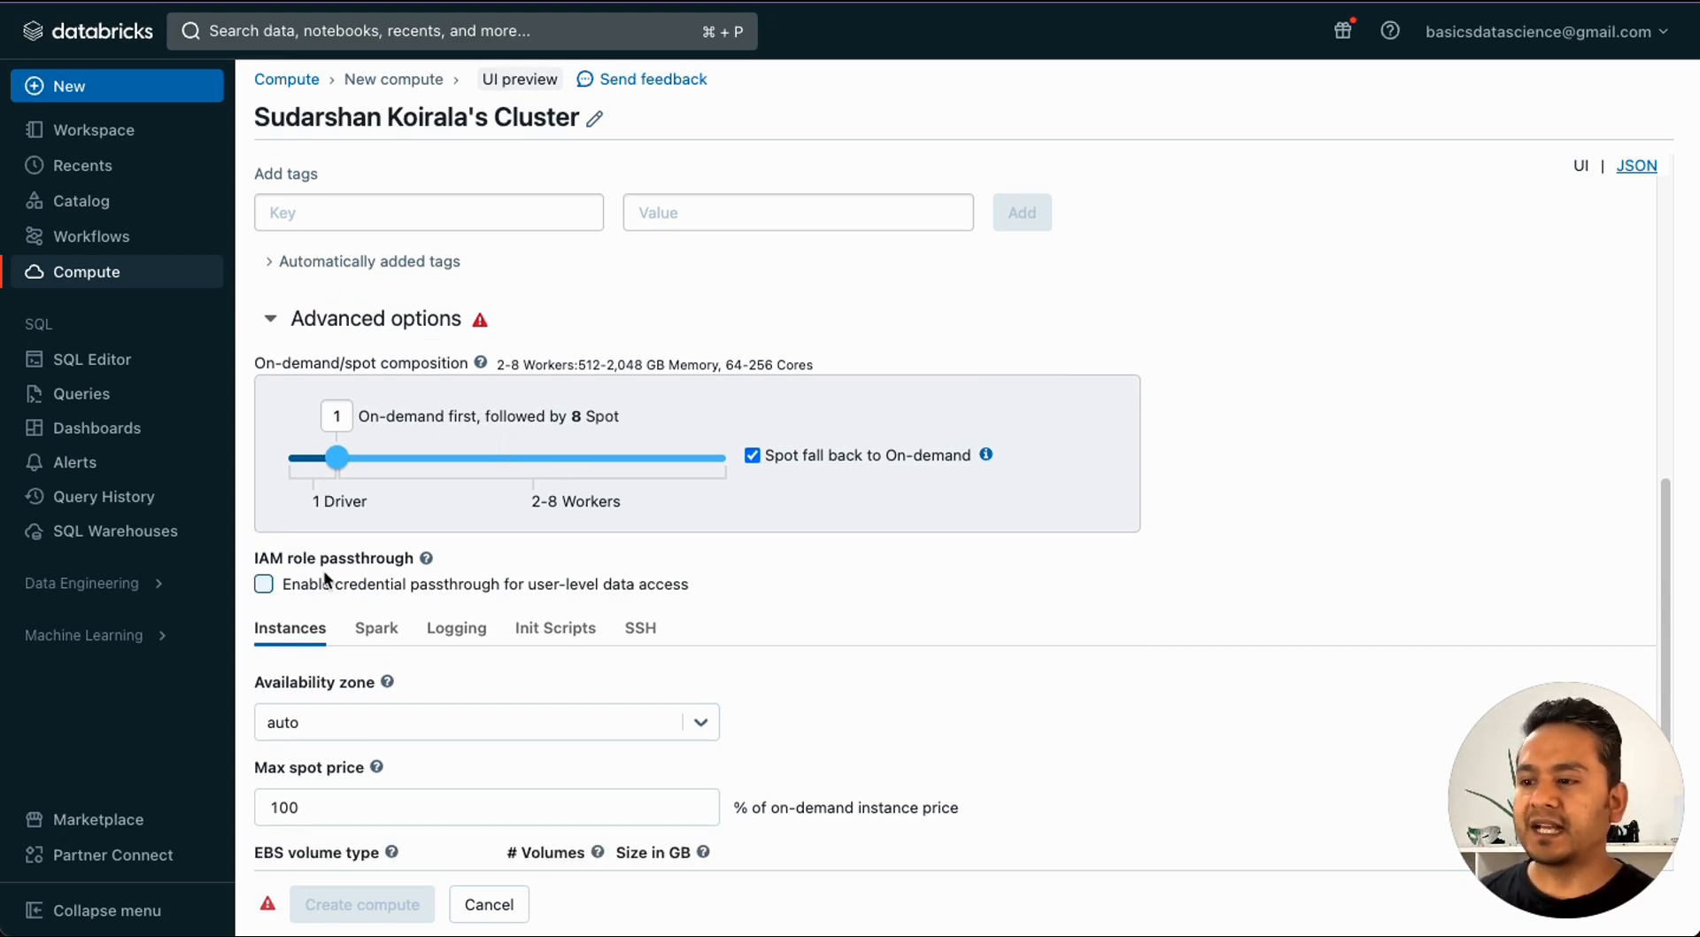
{"action": "scroll", "coordinate": [354, 620], "scroll_direction": "down", "scroll_amount": 2}
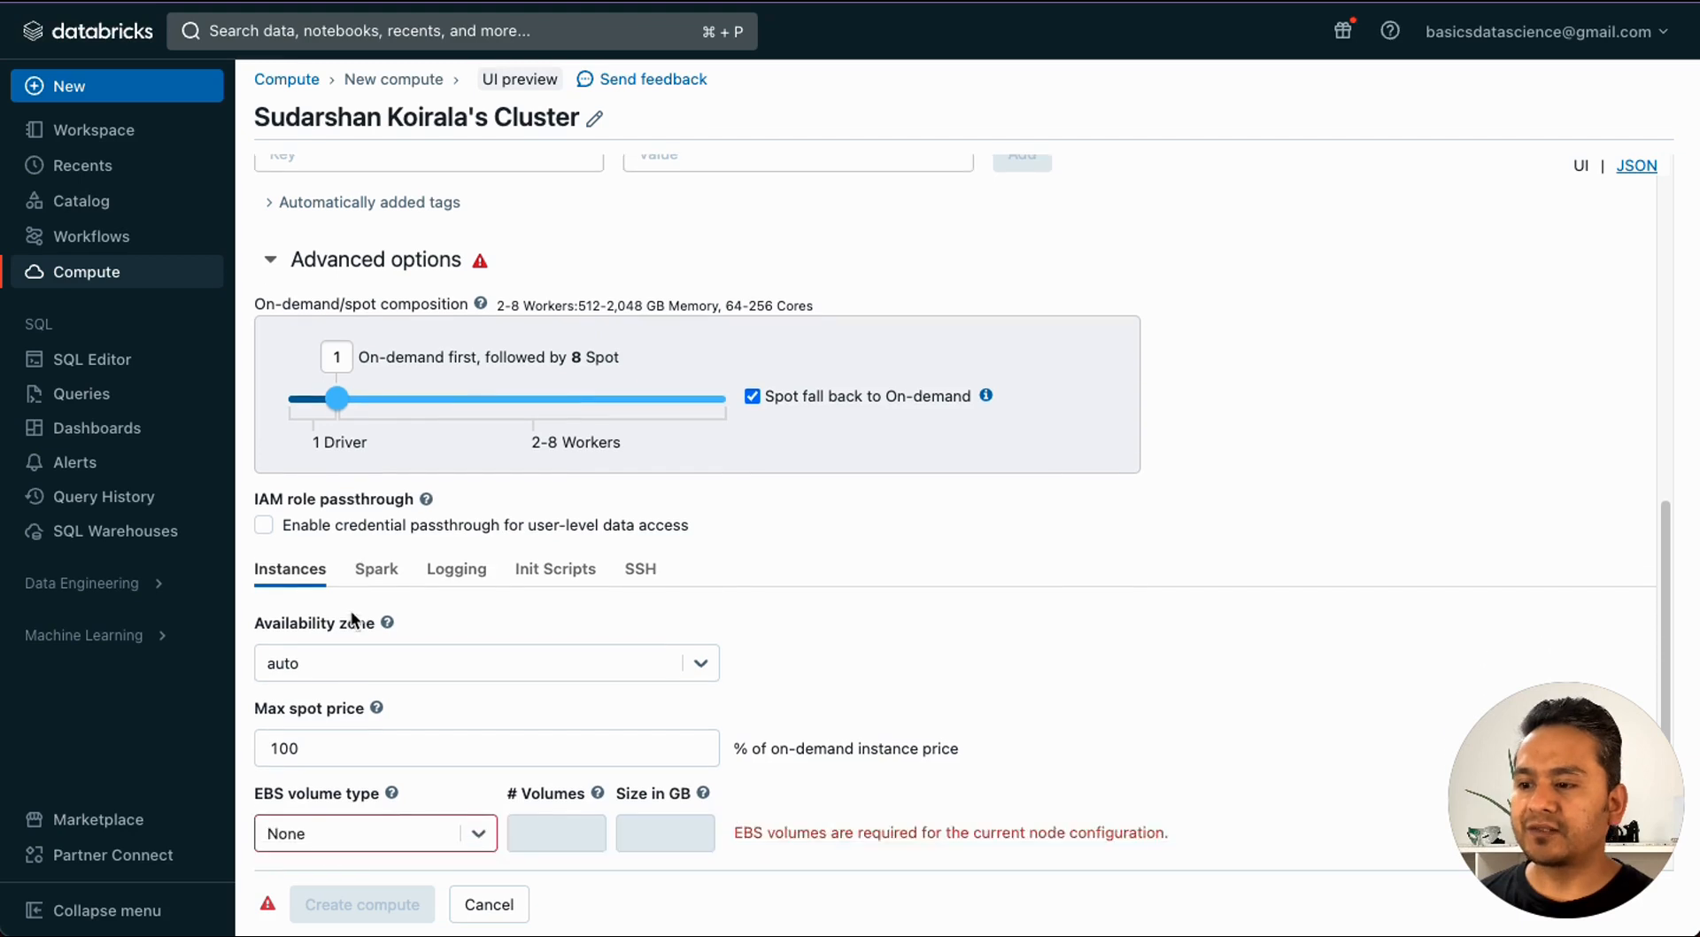
{"action": "left_click", "coordinate": [330, 677]}
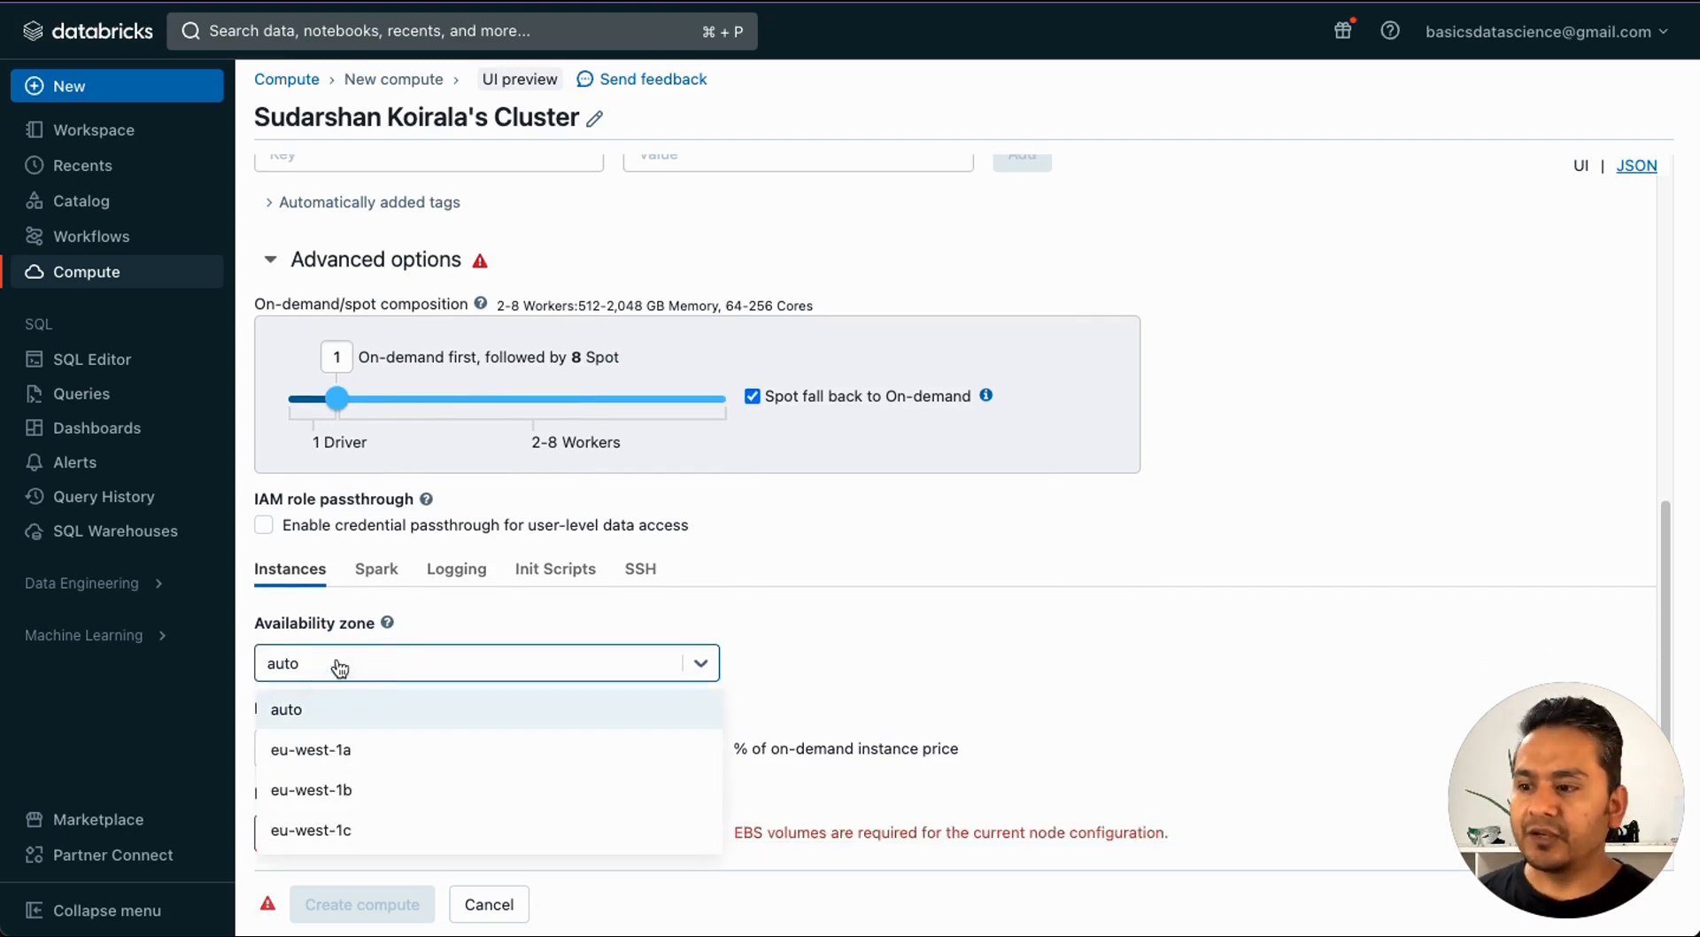
{"action": "left_click", "coordinate": [349, 746]}
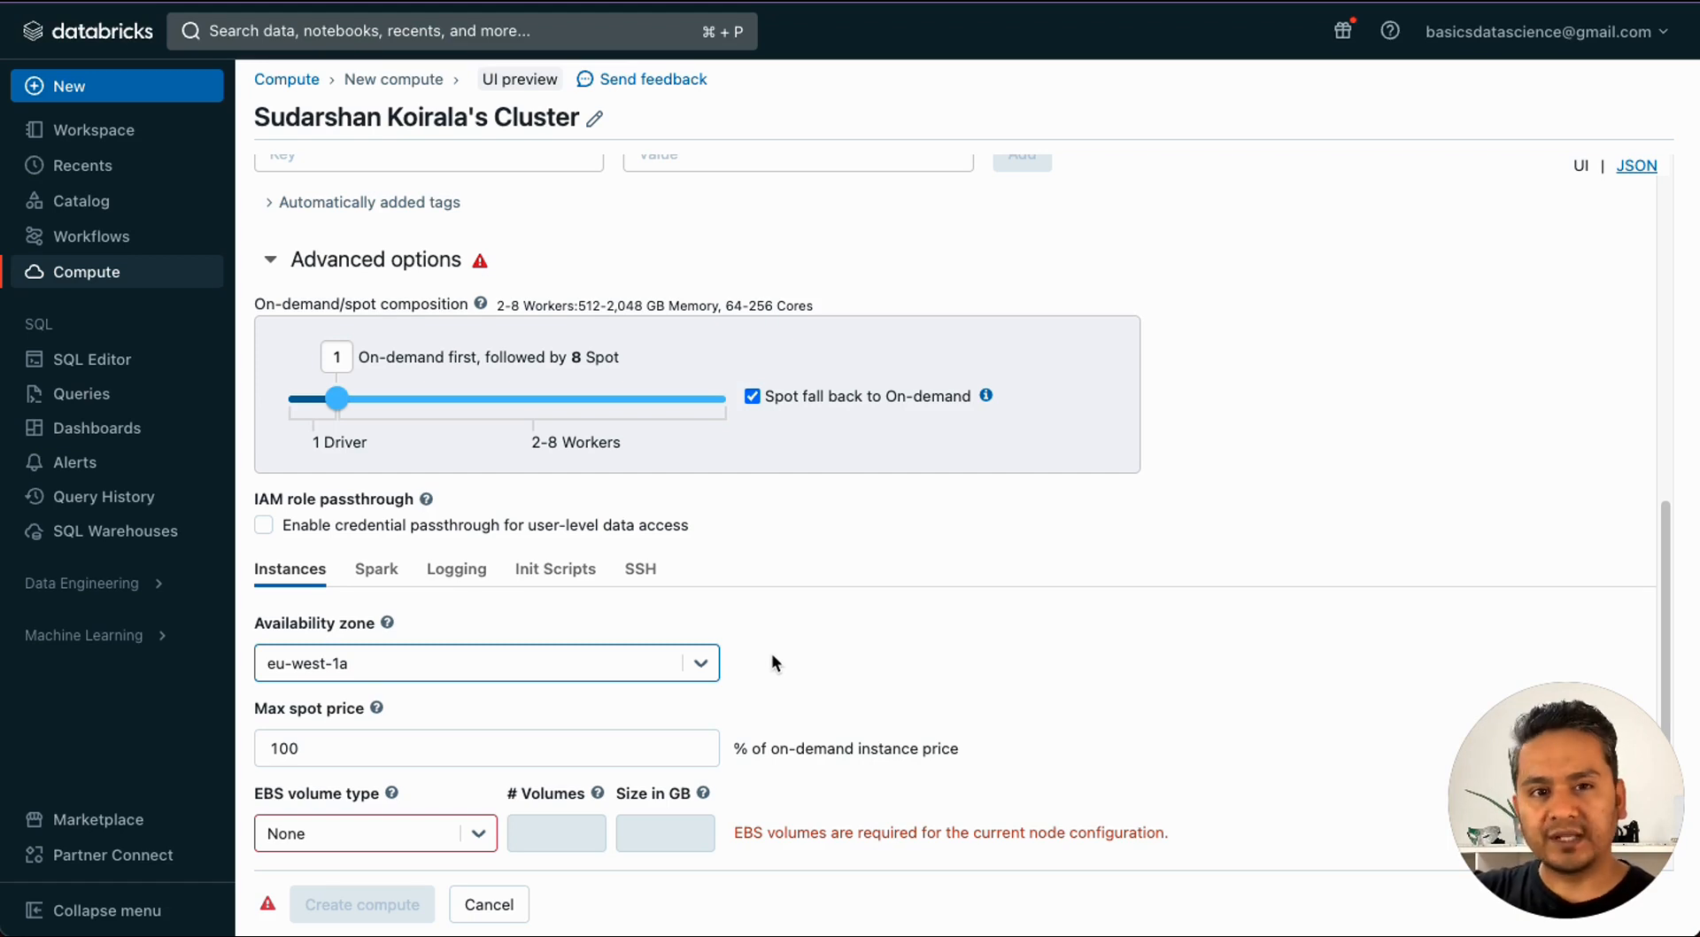
Step: Inspect the maximum spot price and the EBS volume settings of the new compute
{"action": "scroll", "coordinate": [301, 682], "scroll_direction": "down", "scroll_amount": 1}
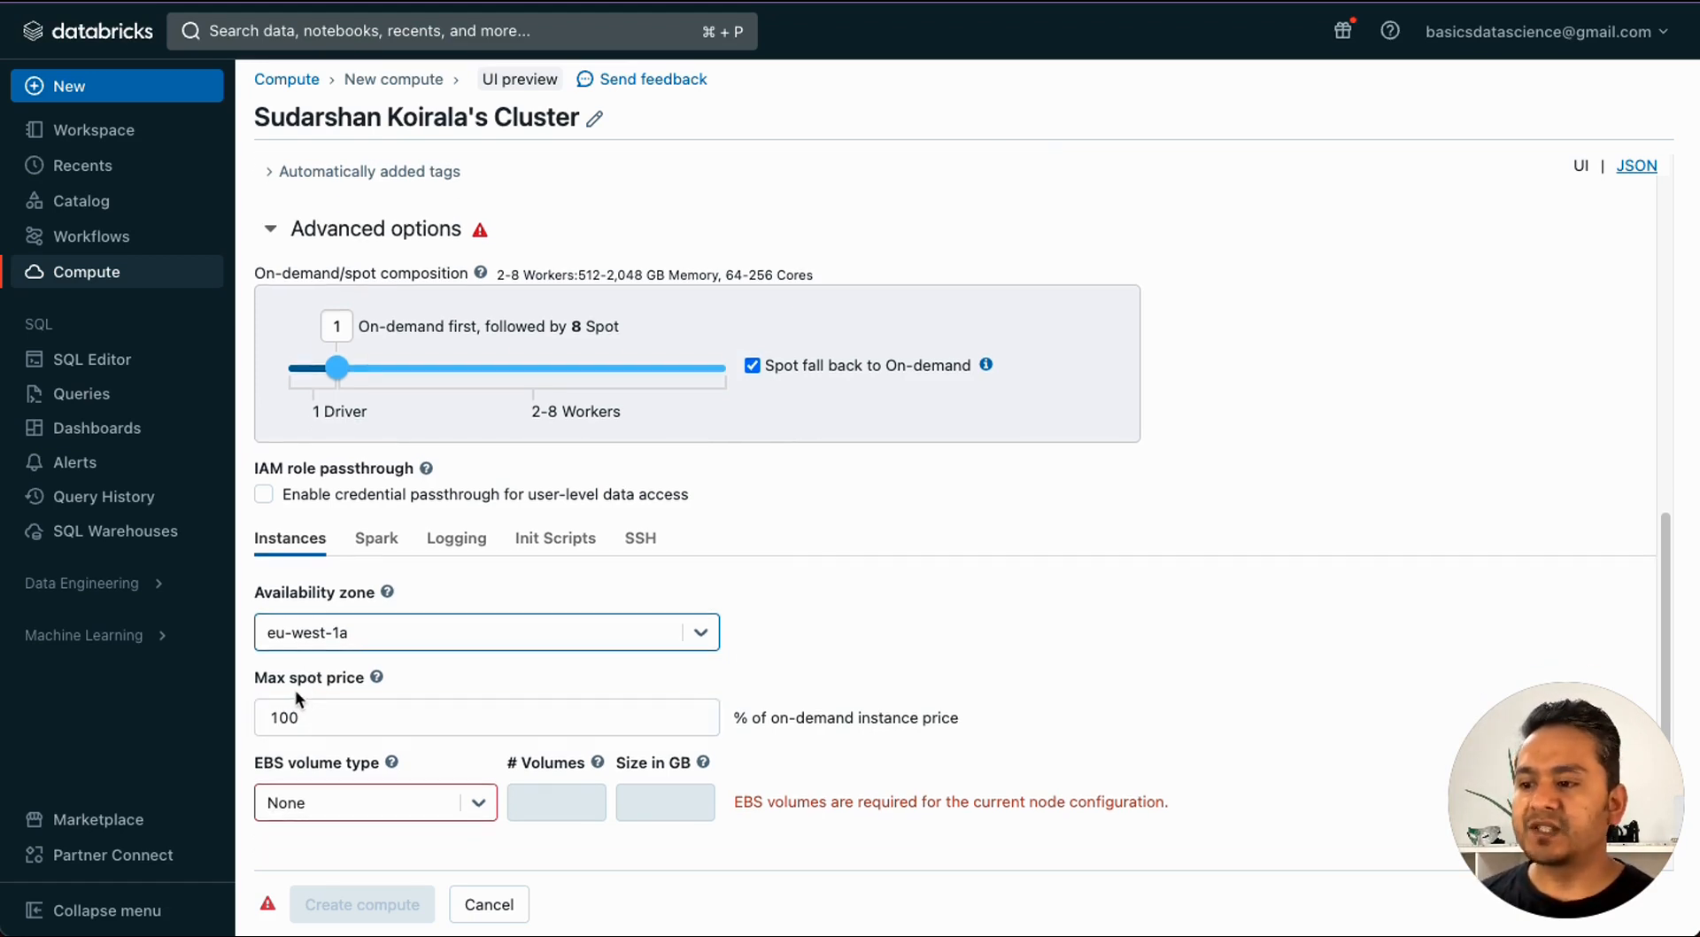
{"action": "left_click", "coordinate": [312, 719]}
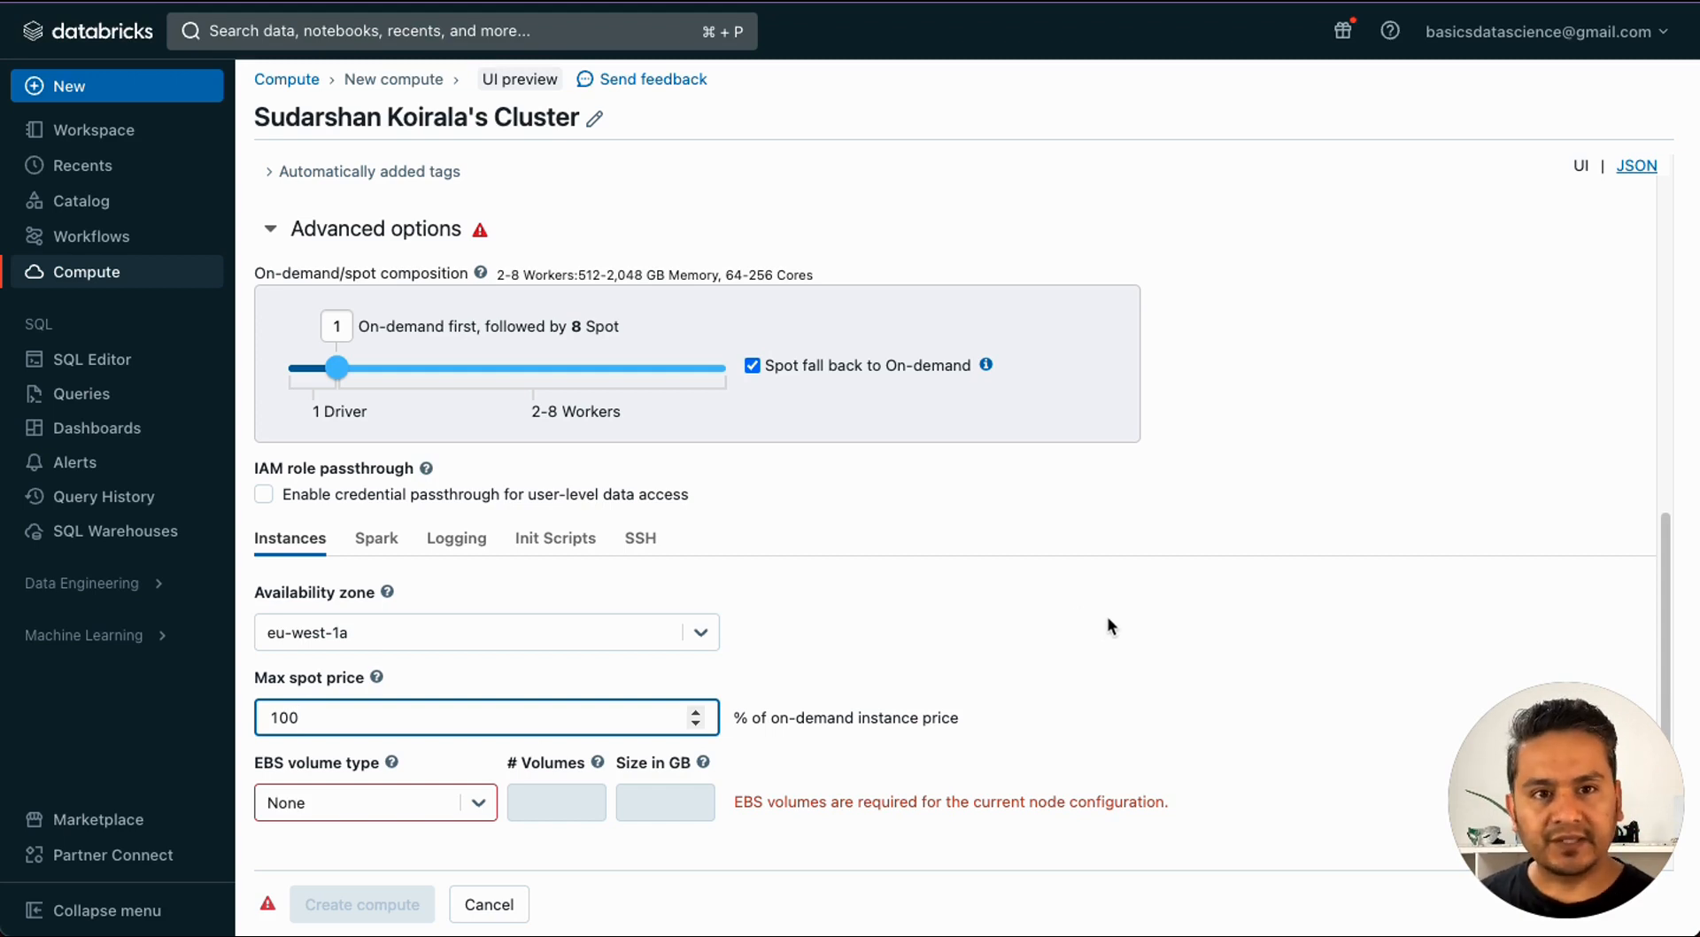
{"action": "scroll", "coordinate": [1108, 613], "scroll_direction": "down", "scroll_amount": 2}
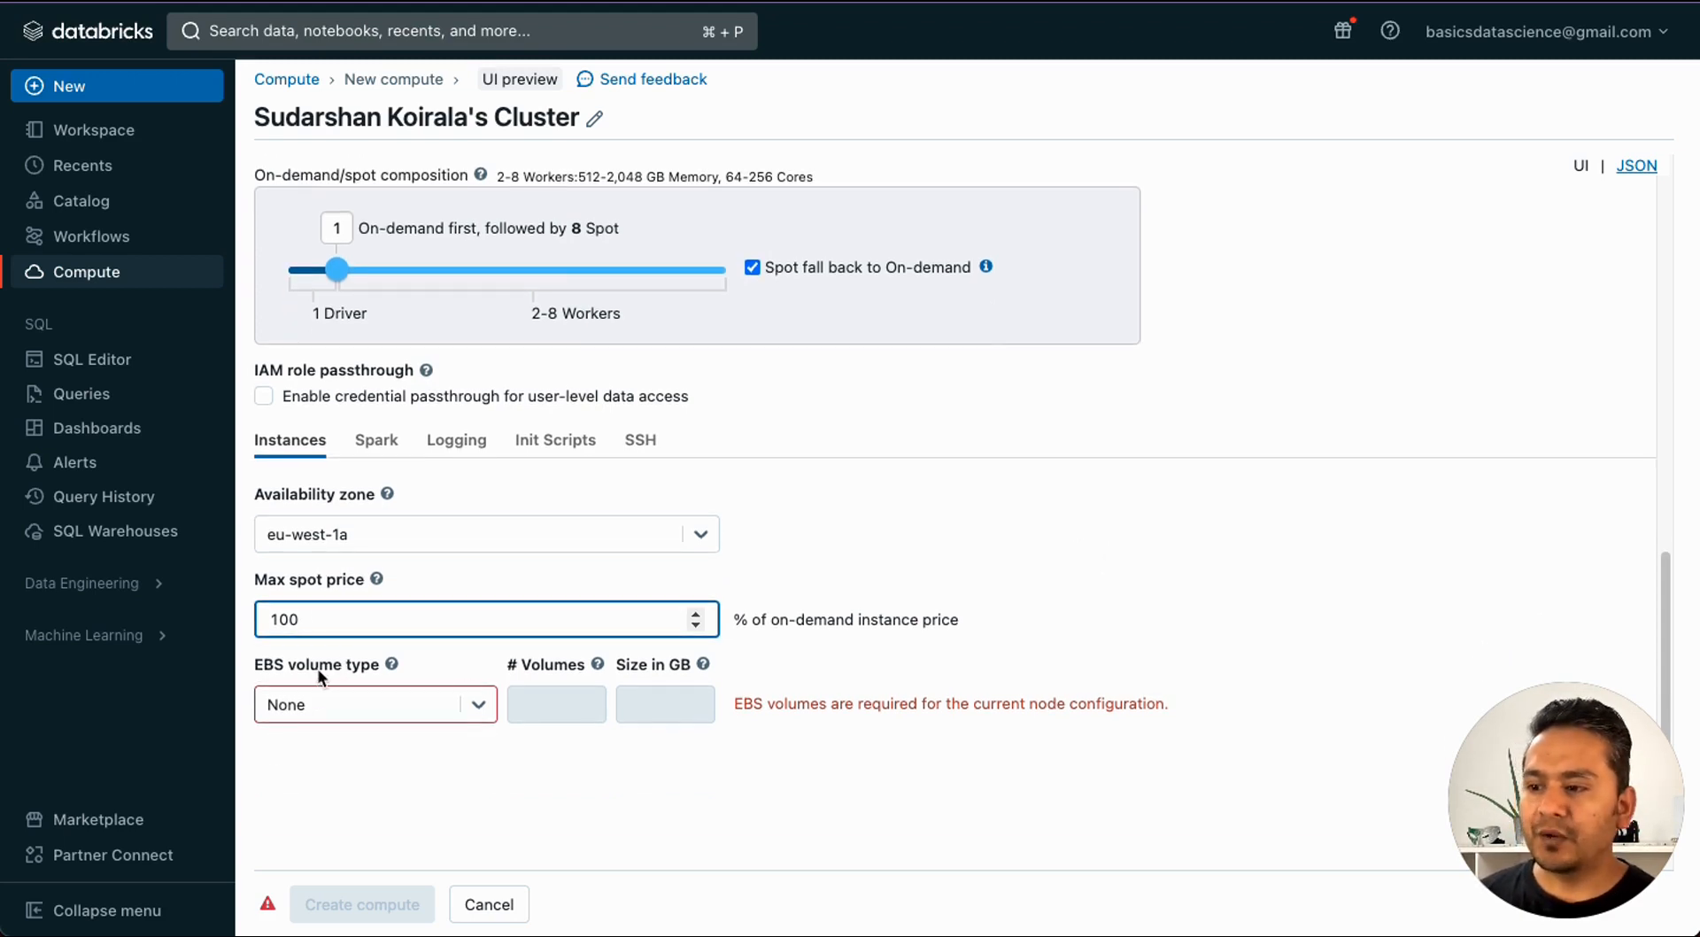
{"action": "mouse_move", "coordinate": [417, 675]}
{"action": "left_click", "coordinate": [316, 752]}
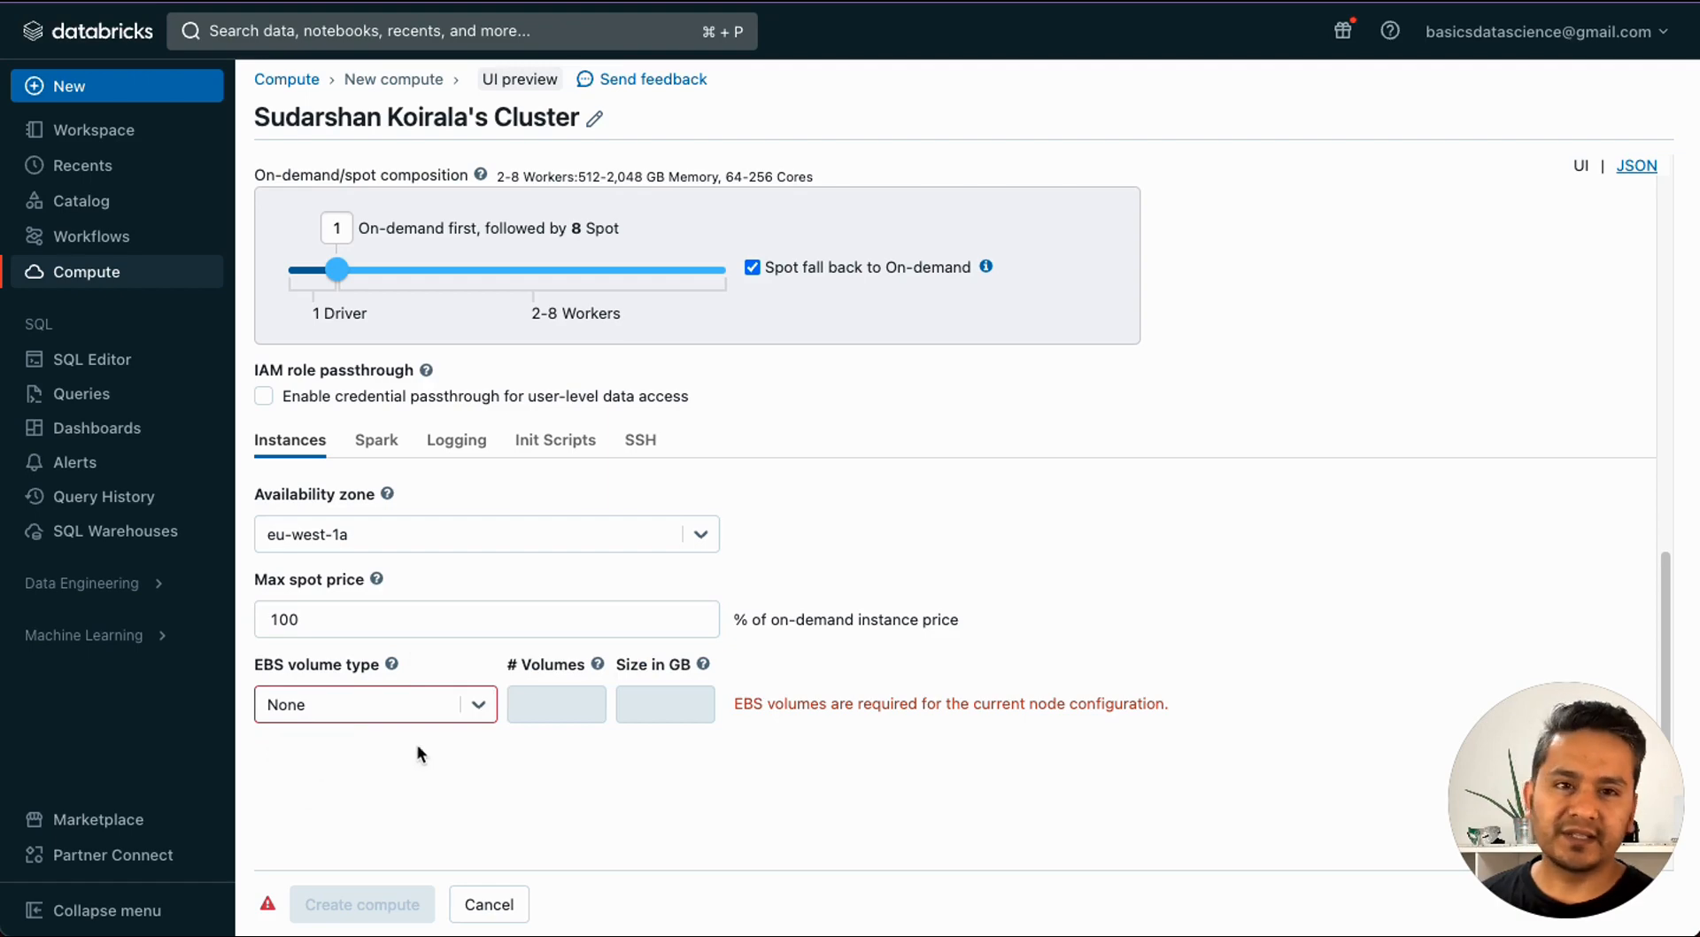
Step: Leave the new compute form without creating it and terminate the running tutorial cluster in the compute list
{"action": "scroll", "coordinate": [576, 726], "scroll_direction": "up", "scroll_amount": 15}
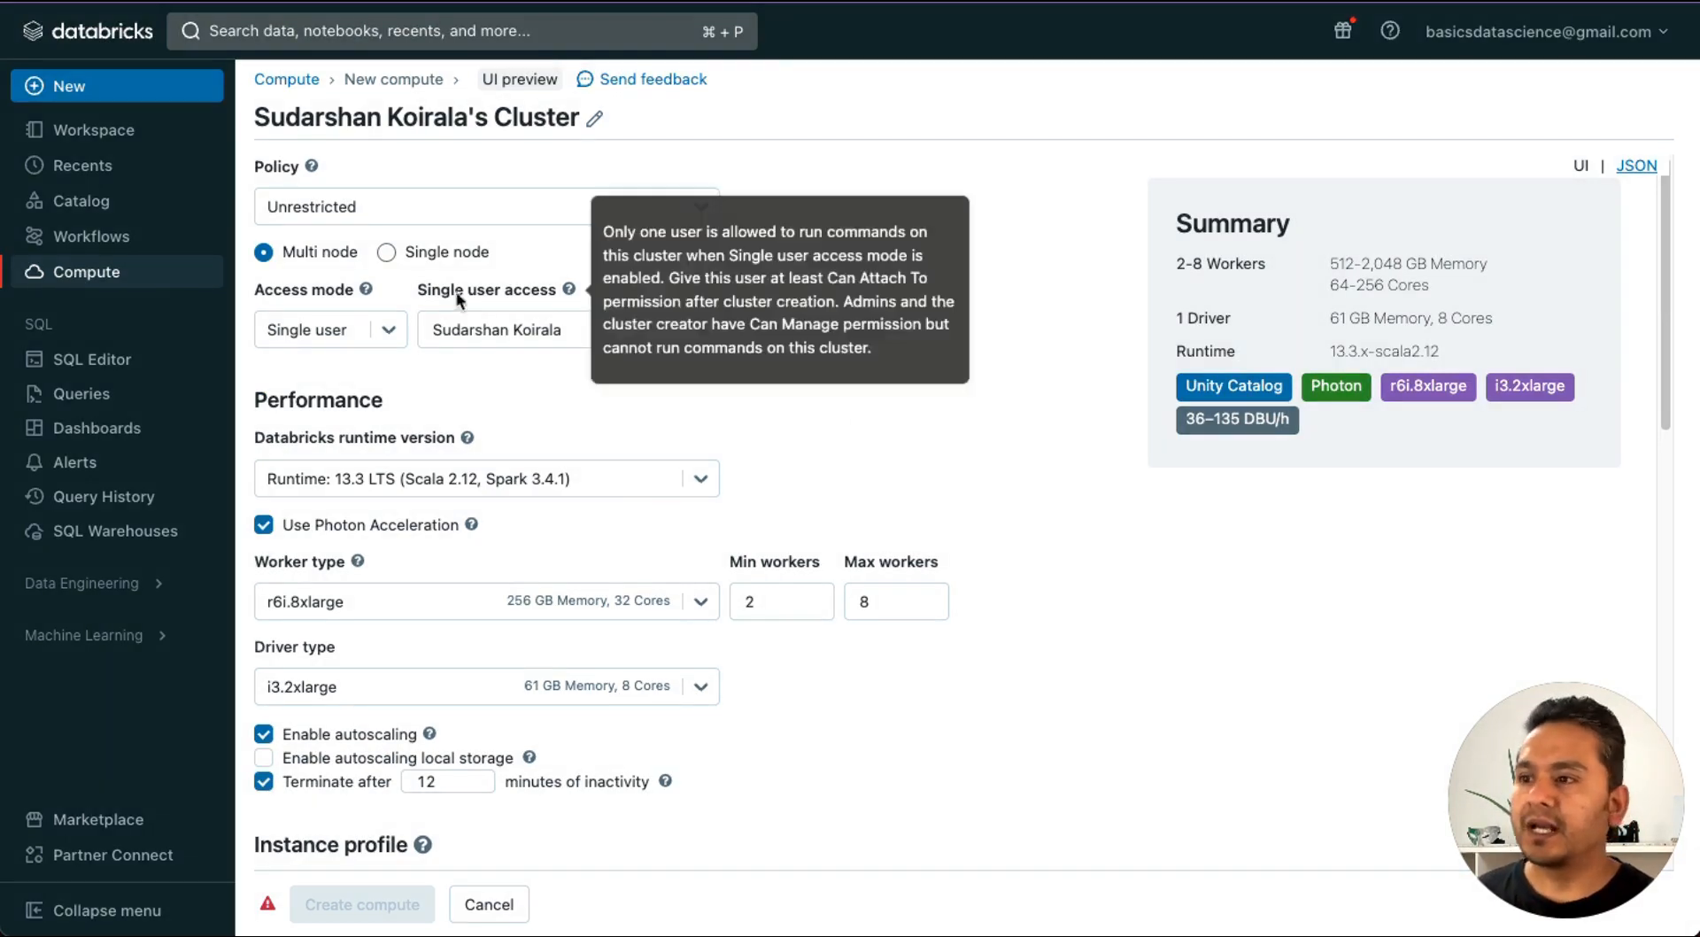
{"action": "left_click", "coordinate": [288, 82]}
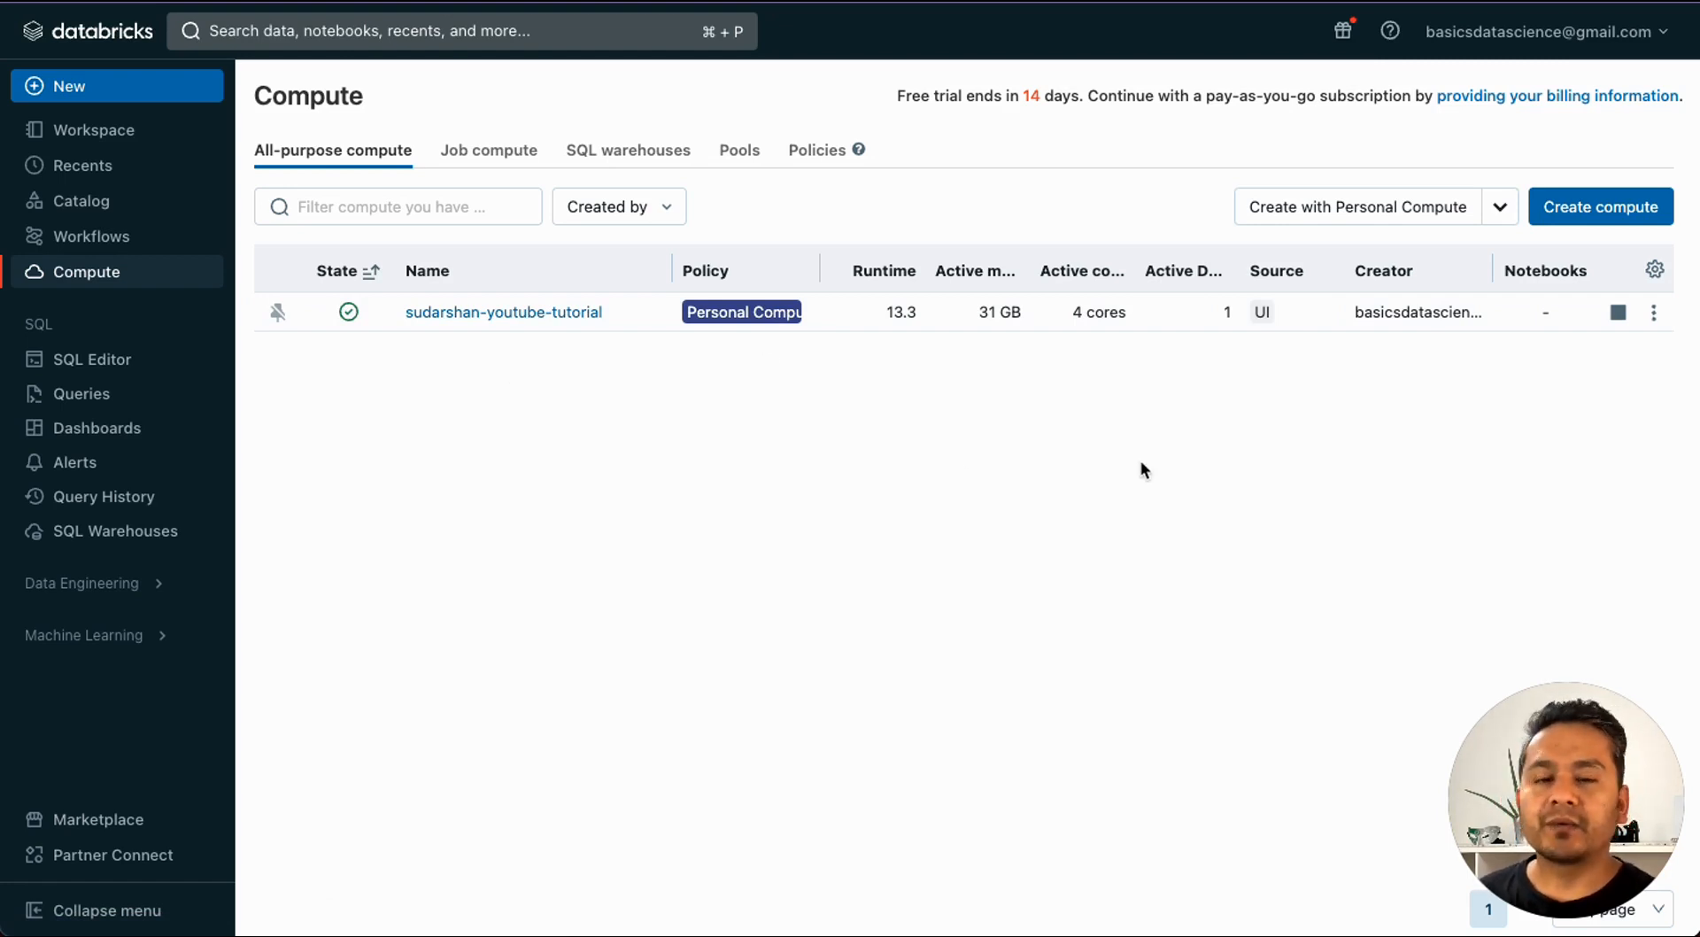
{"action": "left_click", "coordinate": [1618, 312]}
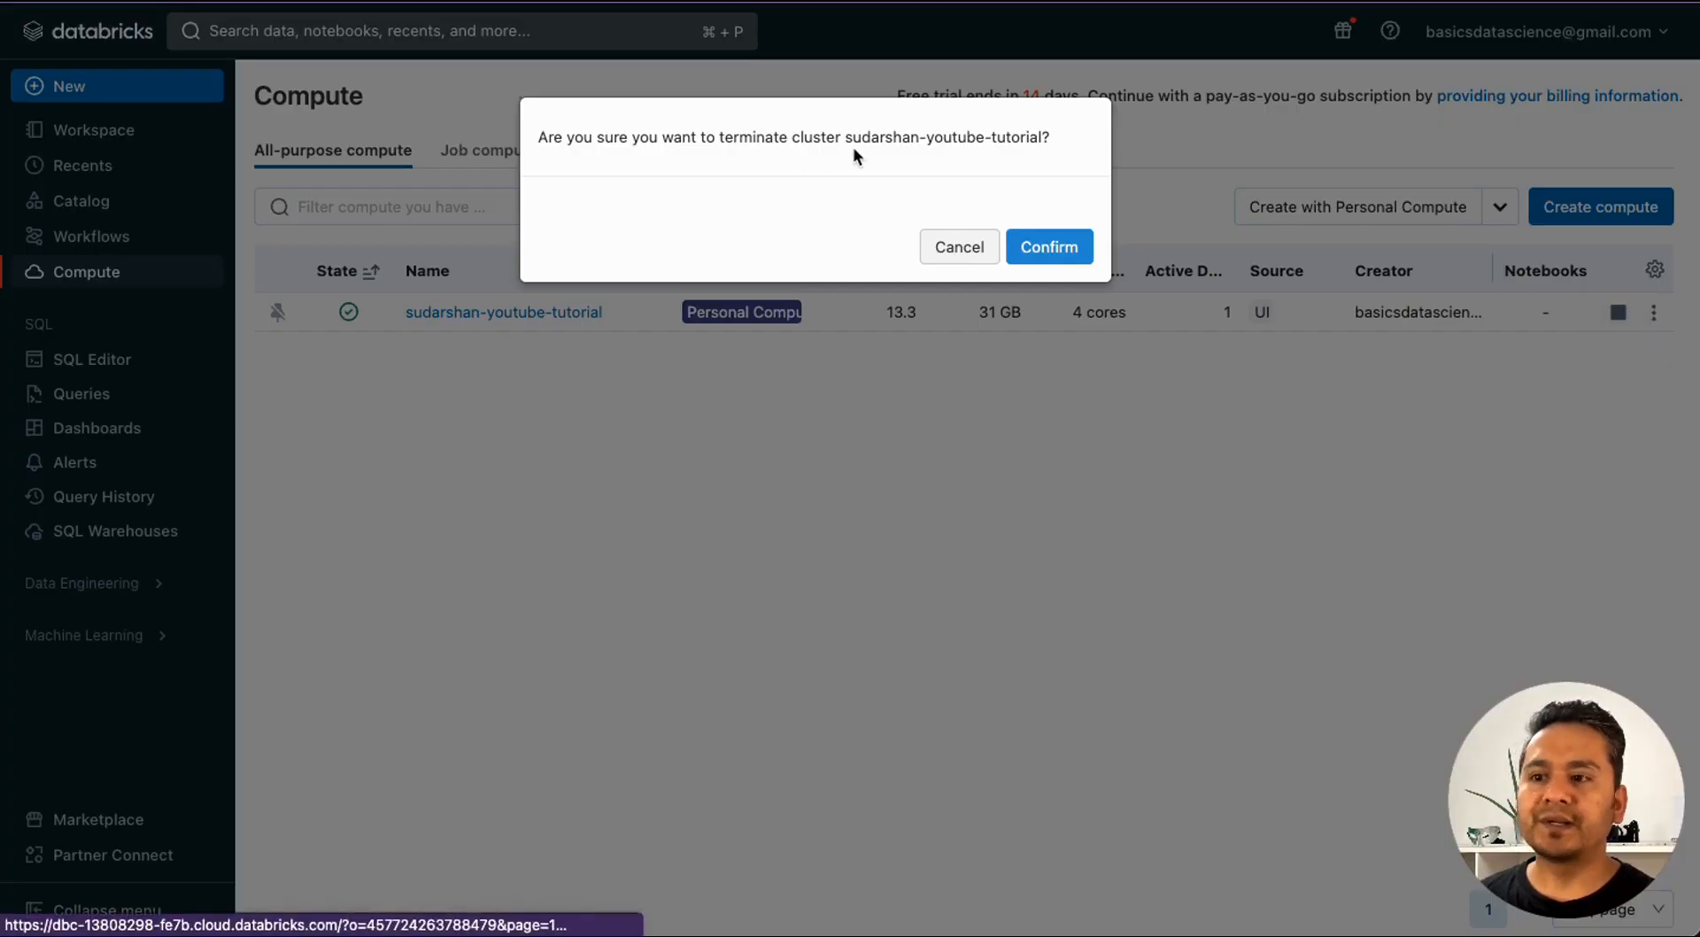
{"action": "left_click", "coordinate": [1057, 255]}
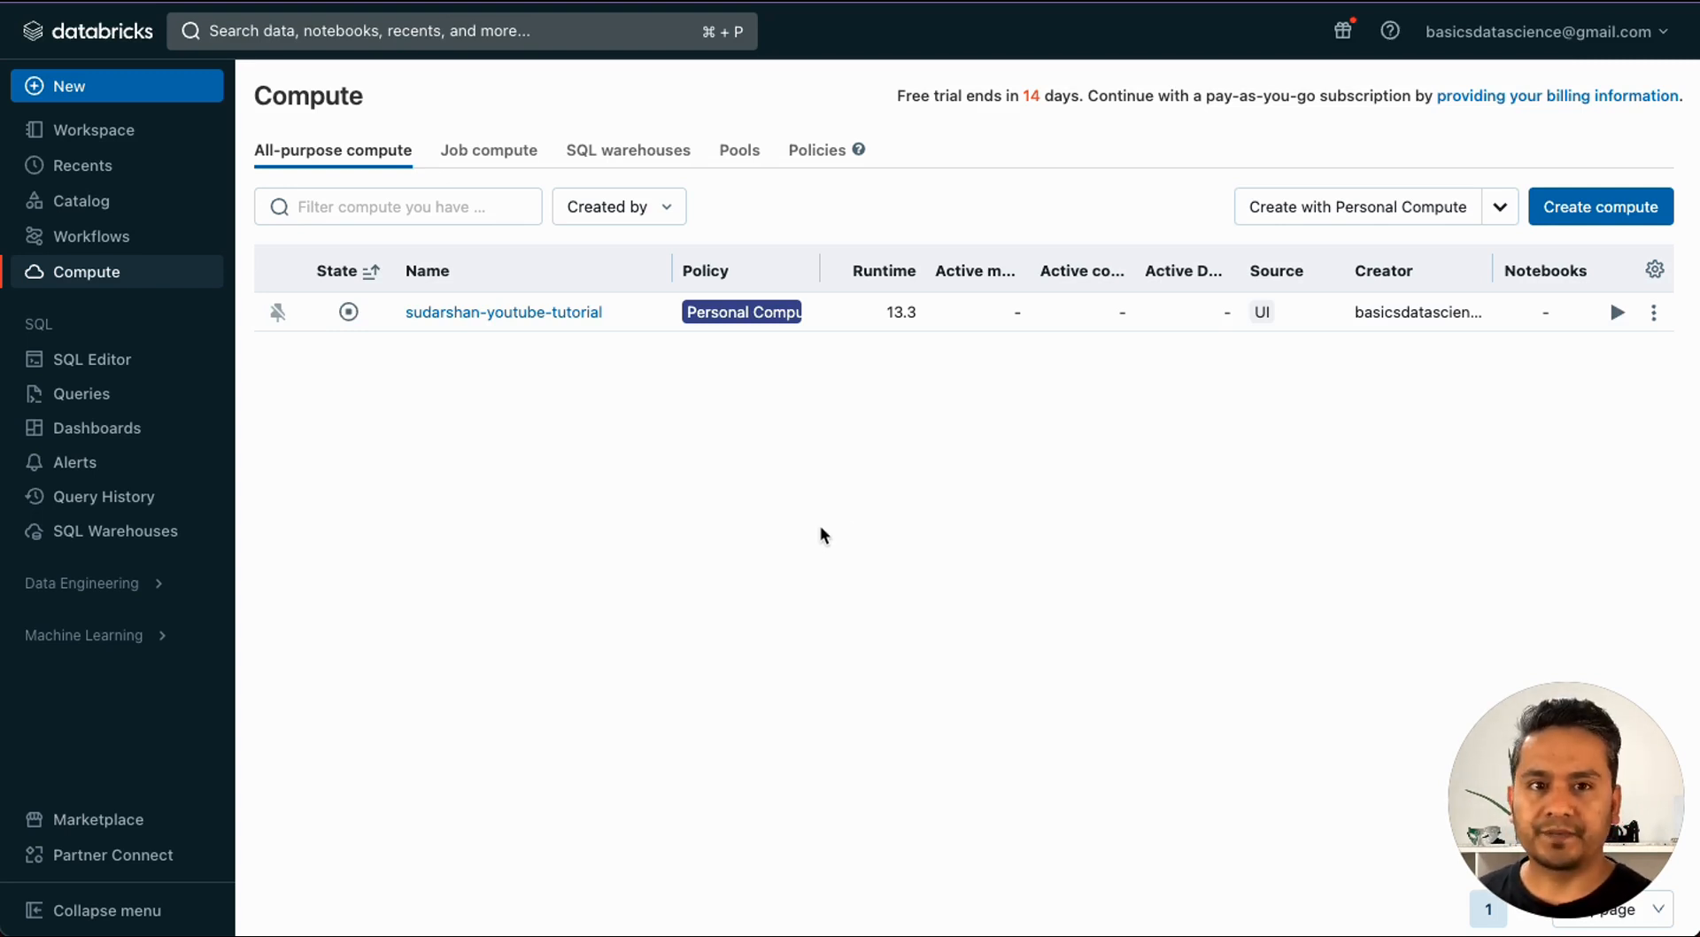
Step: Start the terminated tutorial cluster again
{"action": "left_click", "coordinate": [1653, 314]}
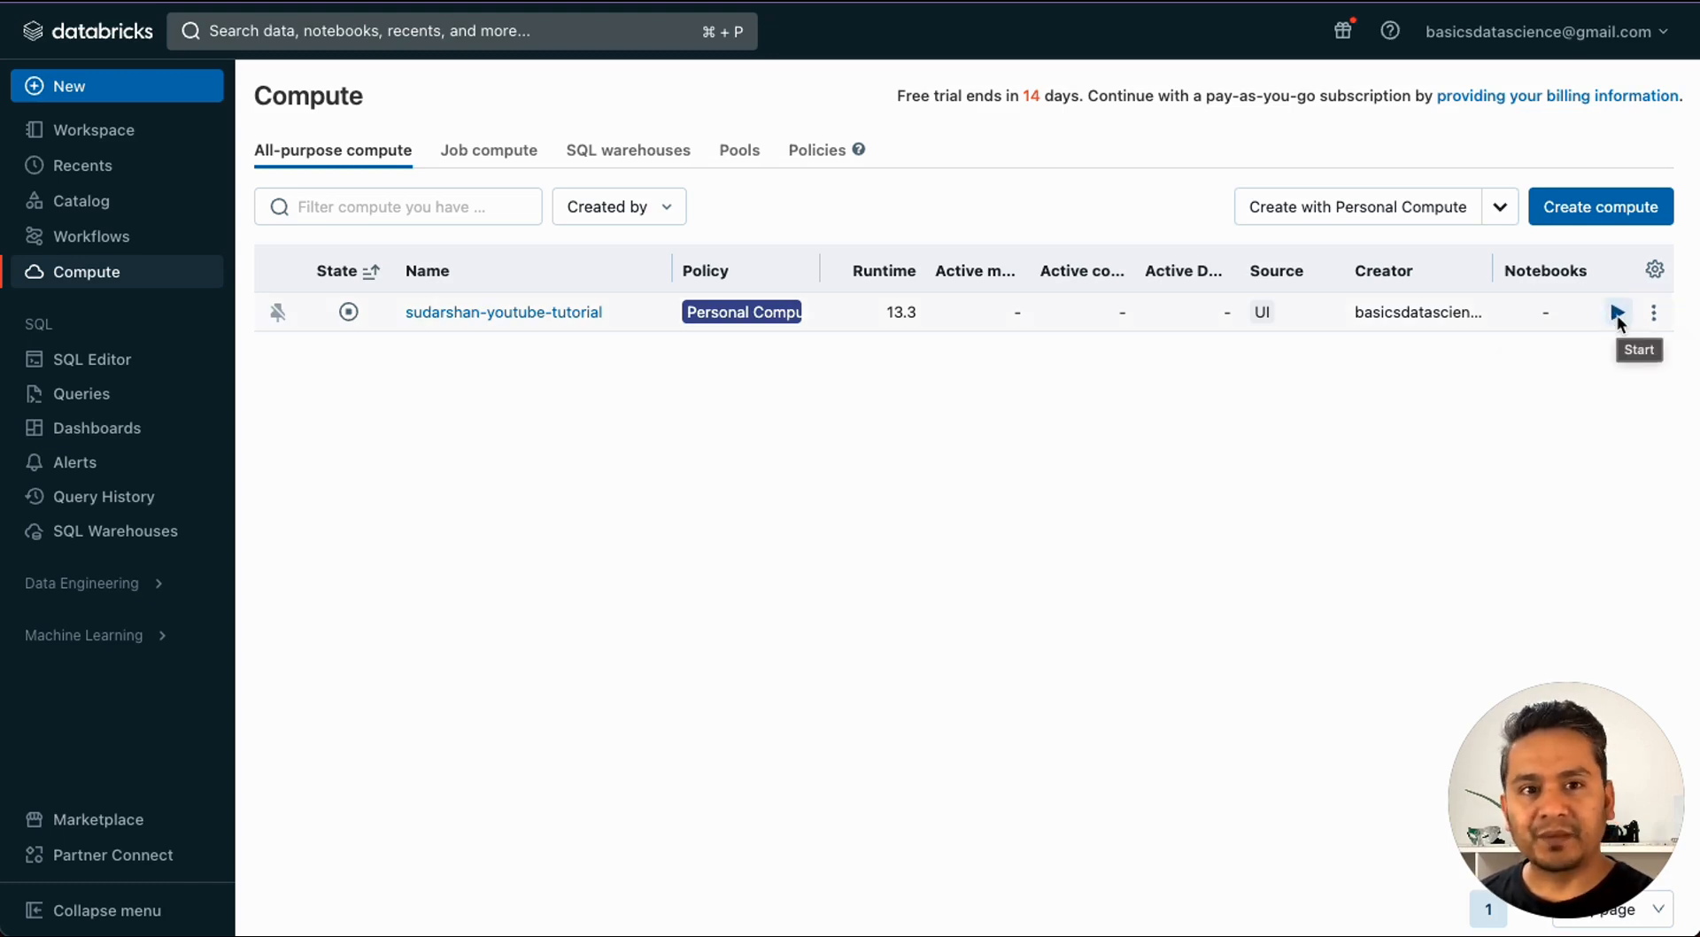
{"action": "left_click", "coordinate": [1617, 314]}
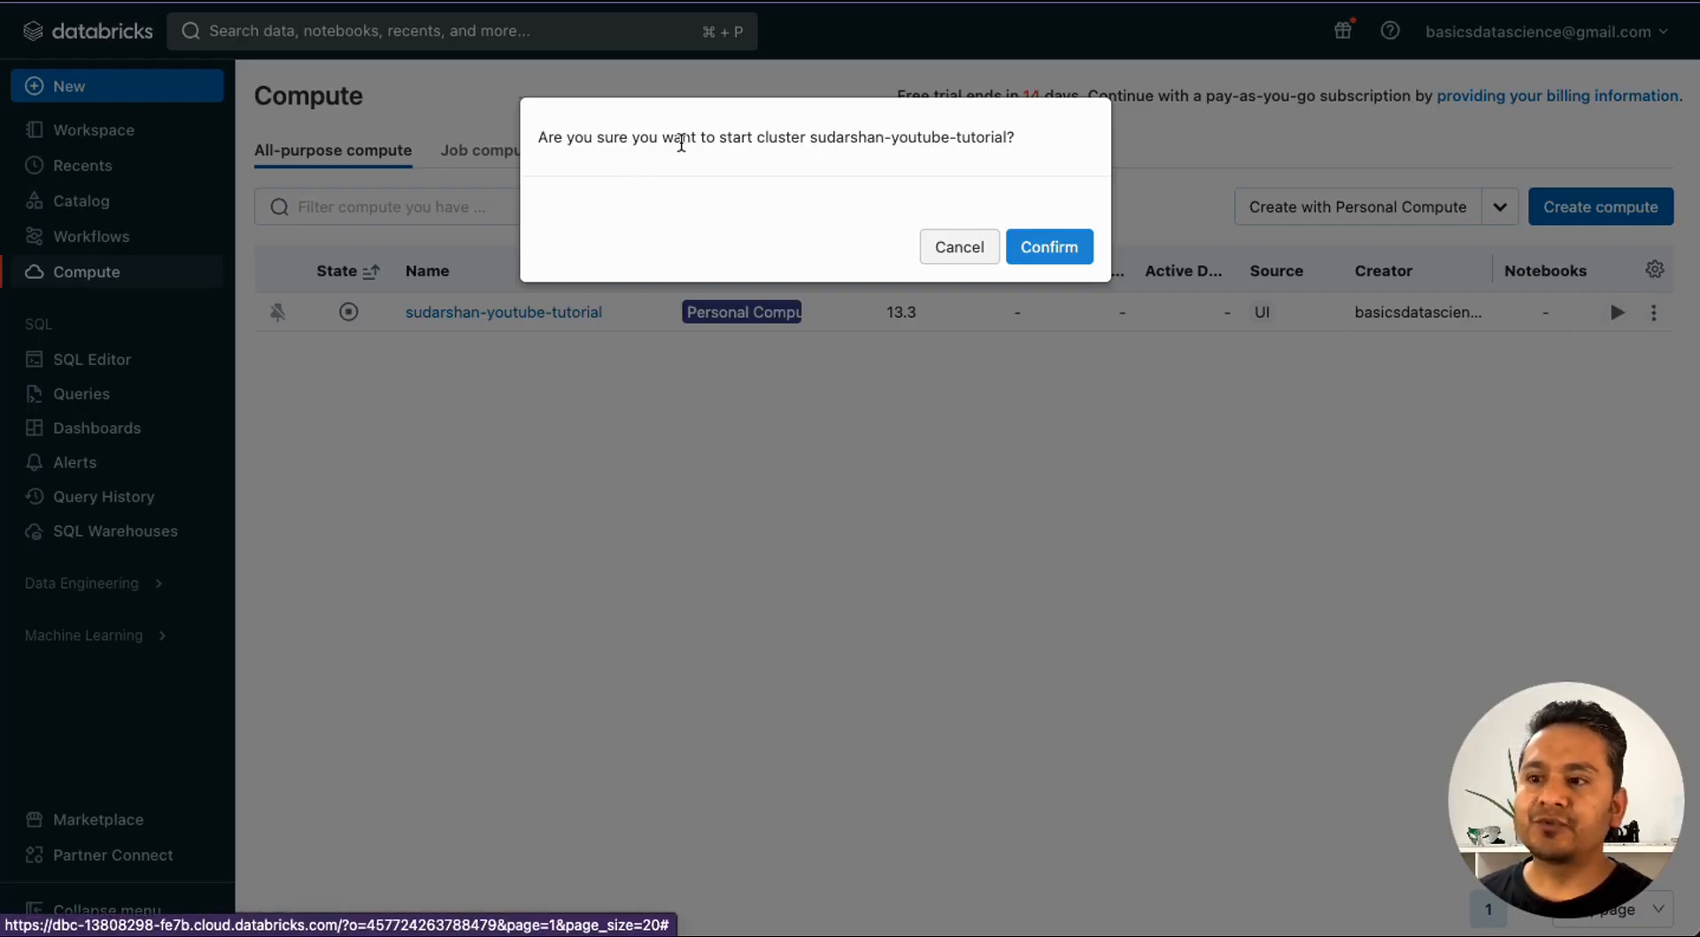
{"action": "left_click", "coordinate": [1029, 248]}
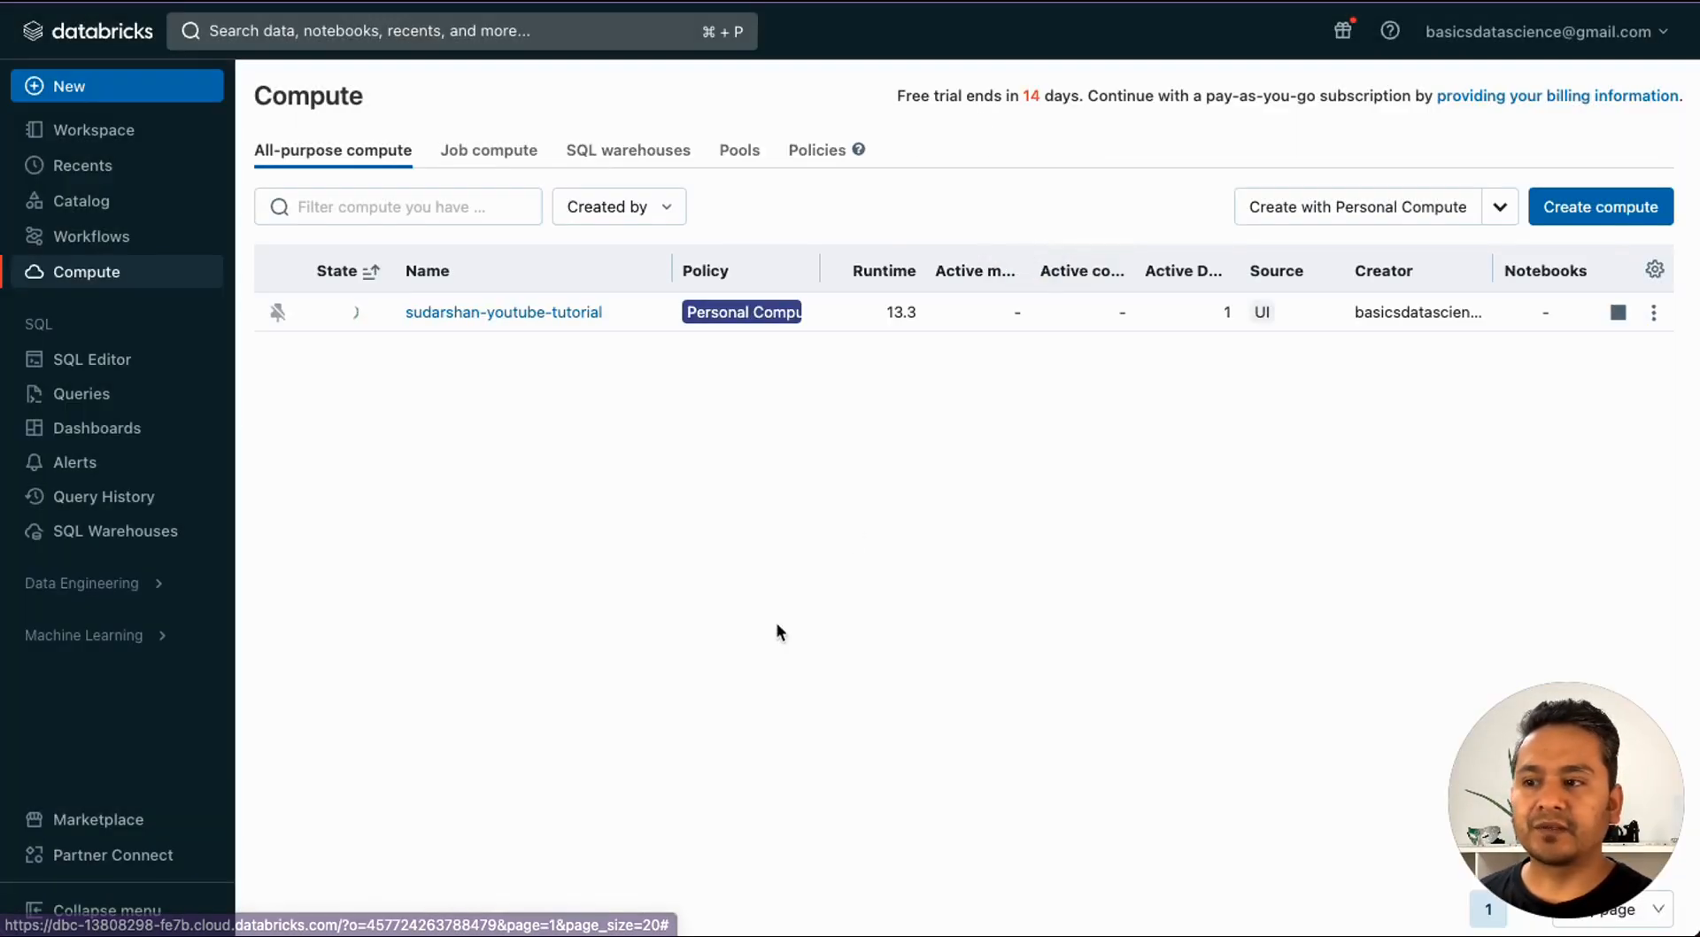